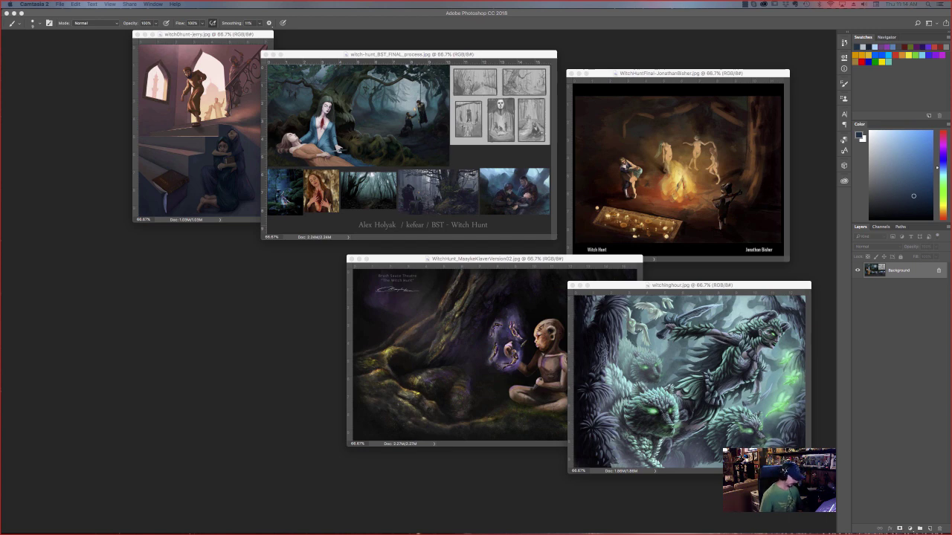
- Isolate the staircase painting in full-screen view, moving its window clear of the other open images
left_click(203, 179)
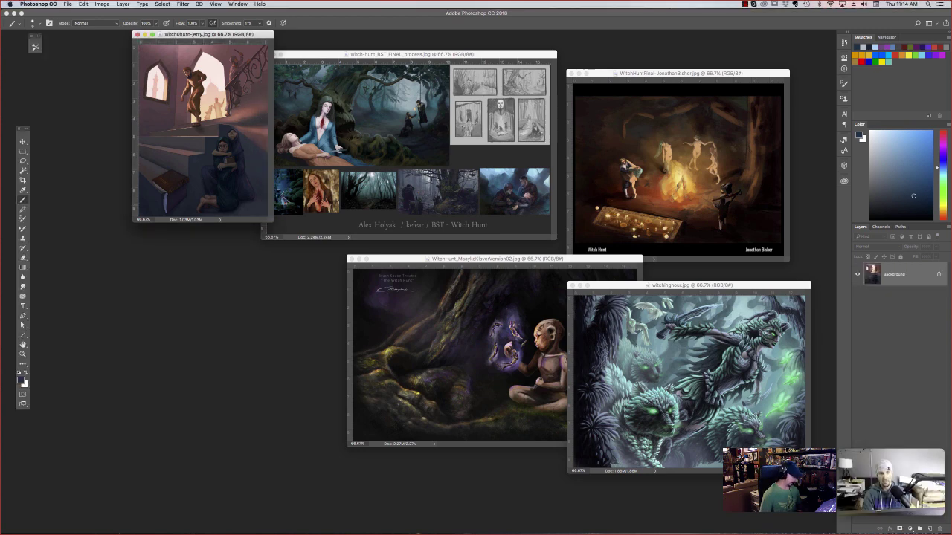
key("super+1")
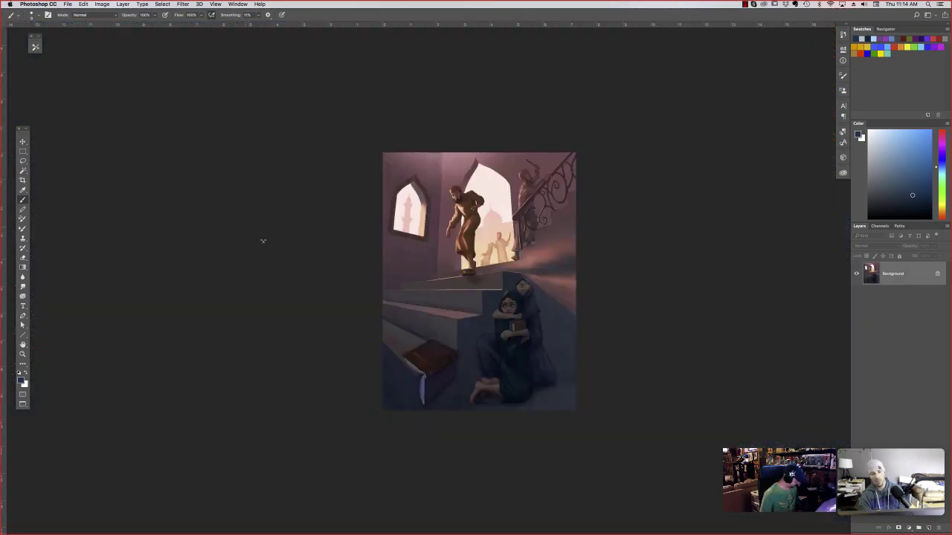
key("f")
key("ctrl+z")
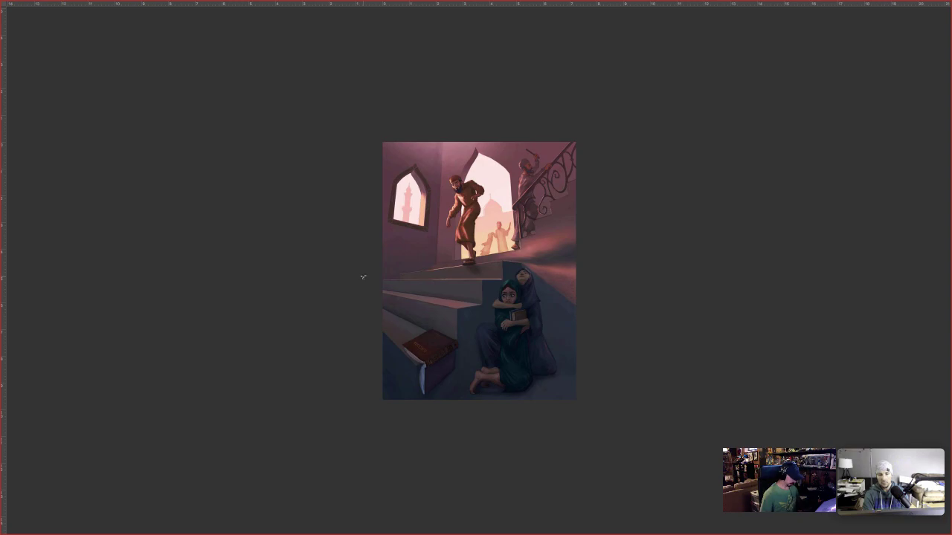
key("f")
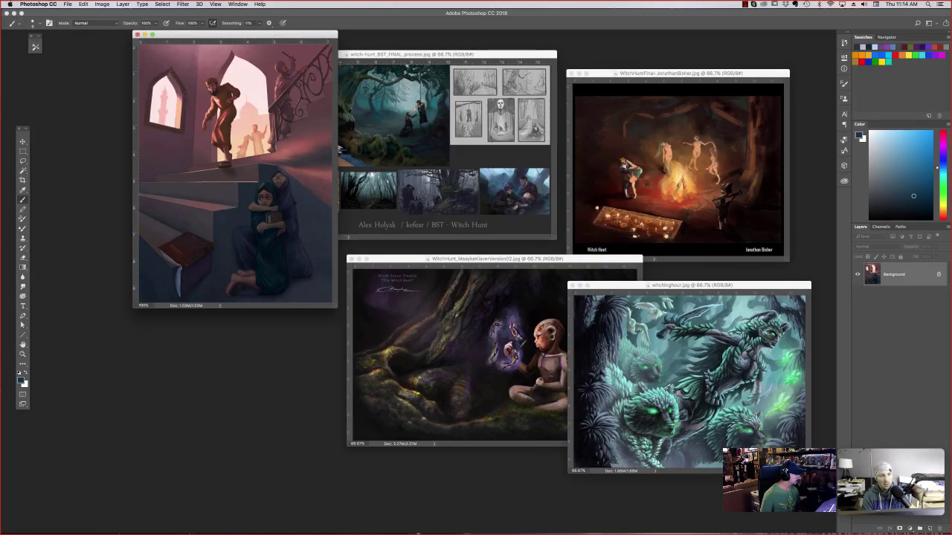
mouse_move(275, 37)
left_mouse_down()
mouse_move(318, 75)
mouse_move(365, 182)
left_mouse_up()
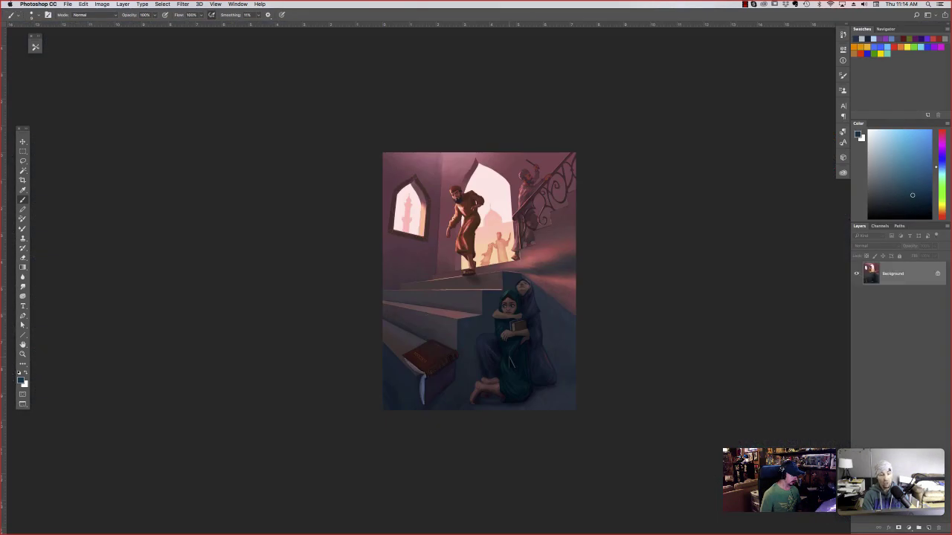
key("super+0")
key("super+minus")
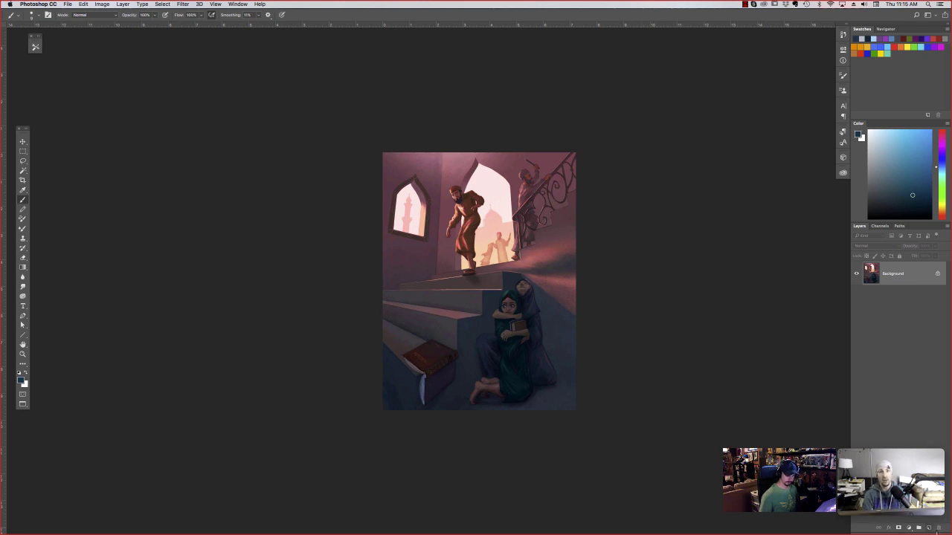
- Add a new layer to the staircase painting and extend the canvas below its lower edge with the Crop tool
left_click(928, 528)
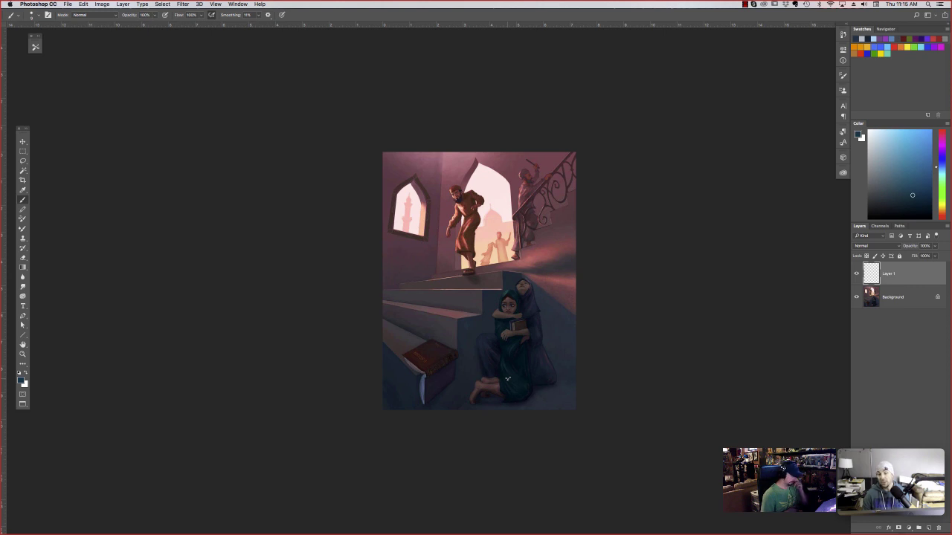
key("c")
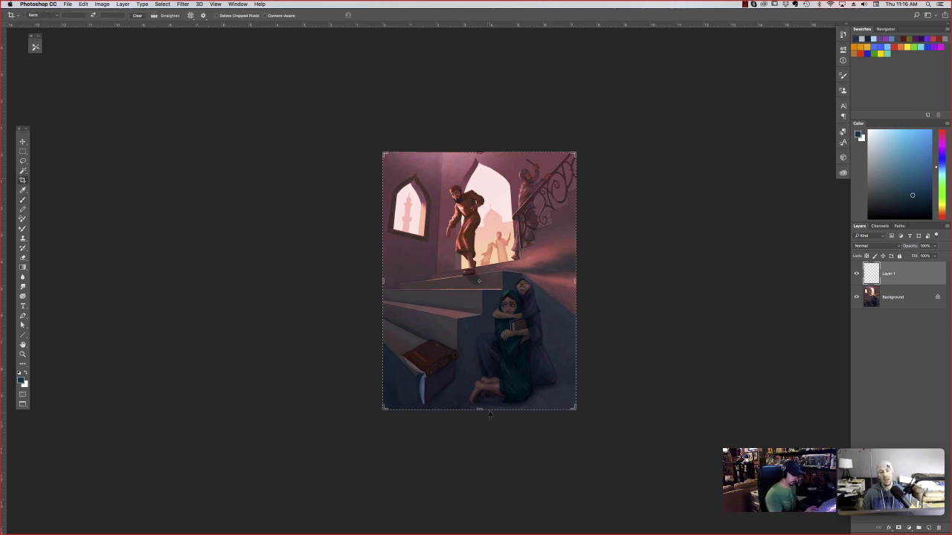
left_click_drag(484, 409, 482, 421)
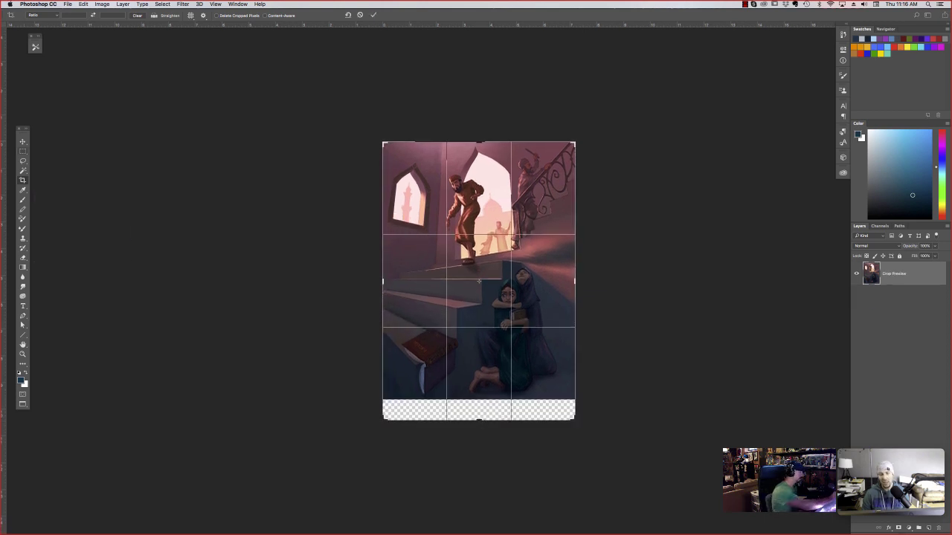
left_click(23, 152)
left_click(537, 171)
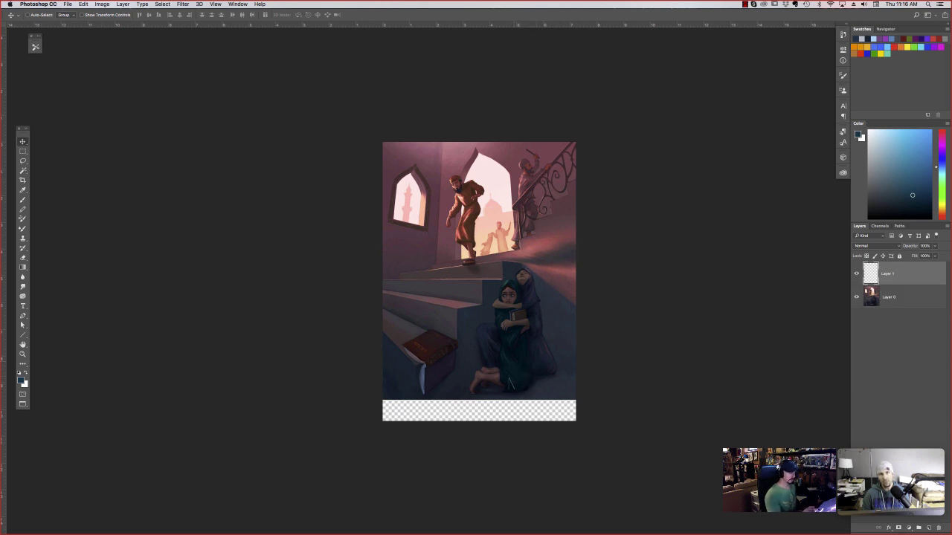
- Choose a wide textured brush and paint dark blue-grey ground across the empty strip below the staircase scene
key("b")
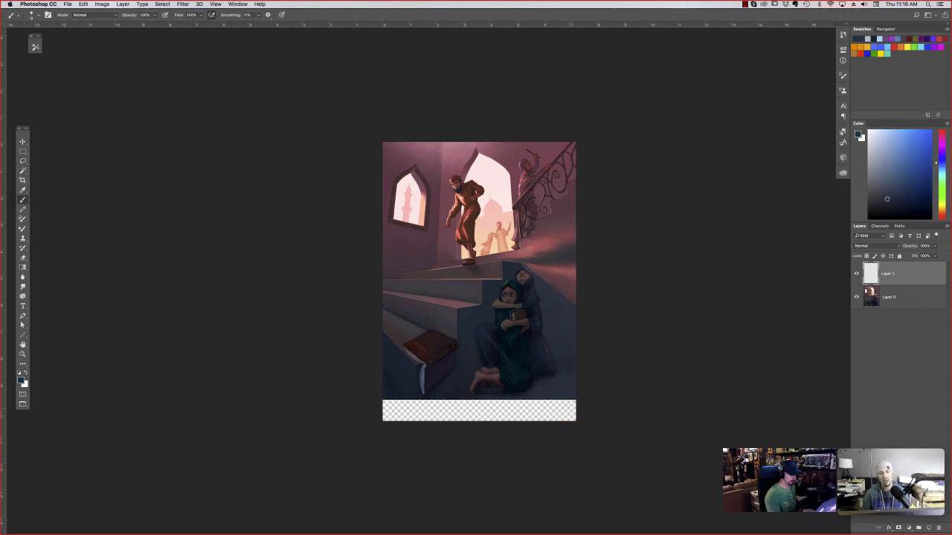
right_click(572, 401)
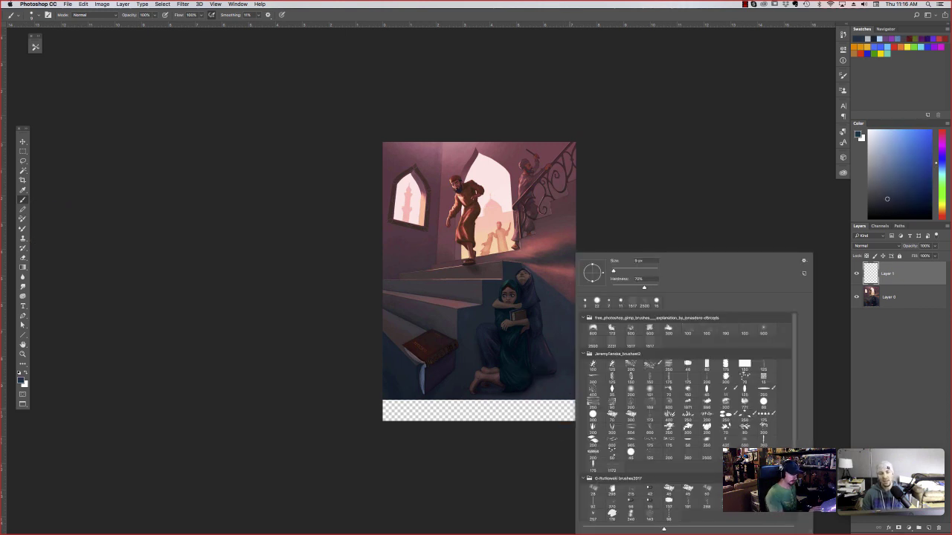
left_click_drag(613, 271, 629, 272)
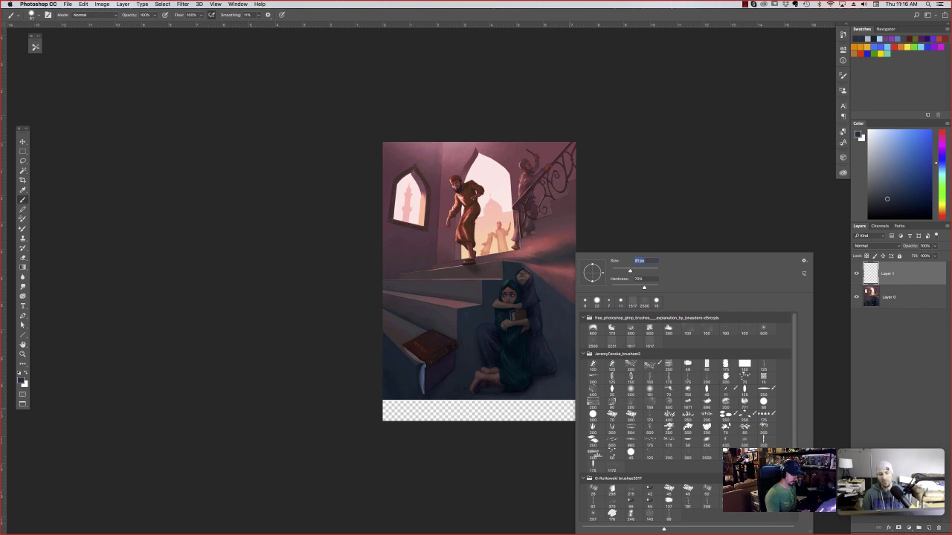
left_click(593, 454)
left_click(559, 389)
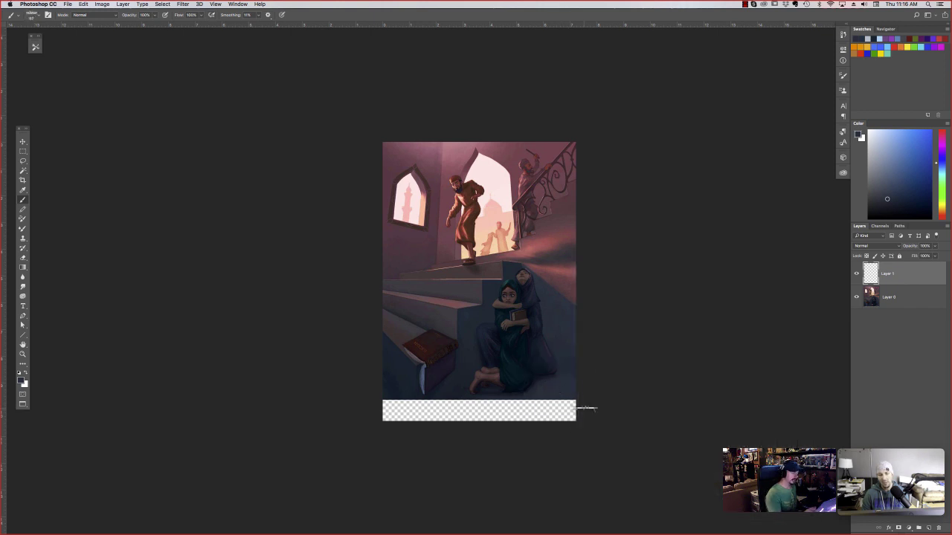
mouse_move(560, 412)
left_mouse_down()
mouse_move(524, 402)
mouse_move(513, 418)
mouse_move(483, 405)
mouse_move(431, 417)
mouse_move(584, 420)
mouse_move(392, 420)
mouse_move(593, 407)
mouse_move(443, 426)
left_mouse_up()
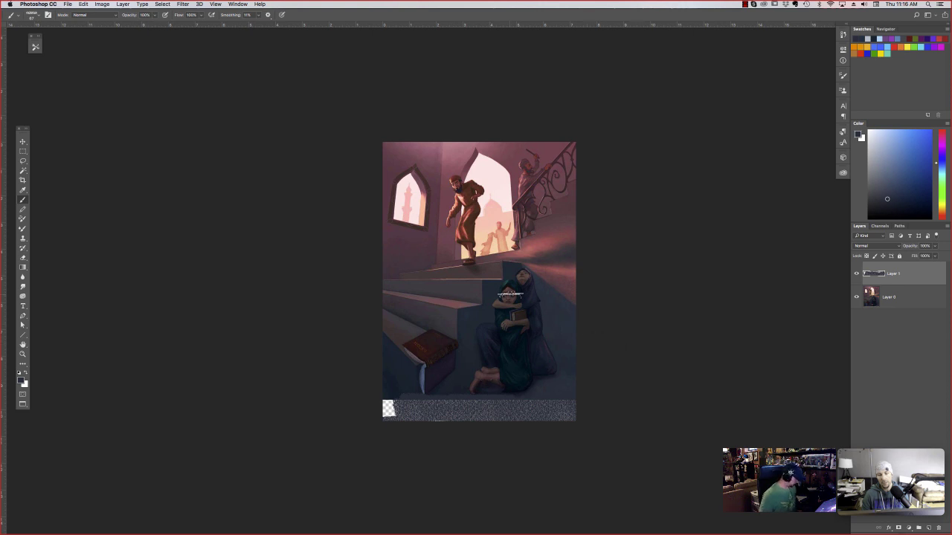
- Return the staircase painting to a floating window and place it beside the other open images without overlap
key("f")
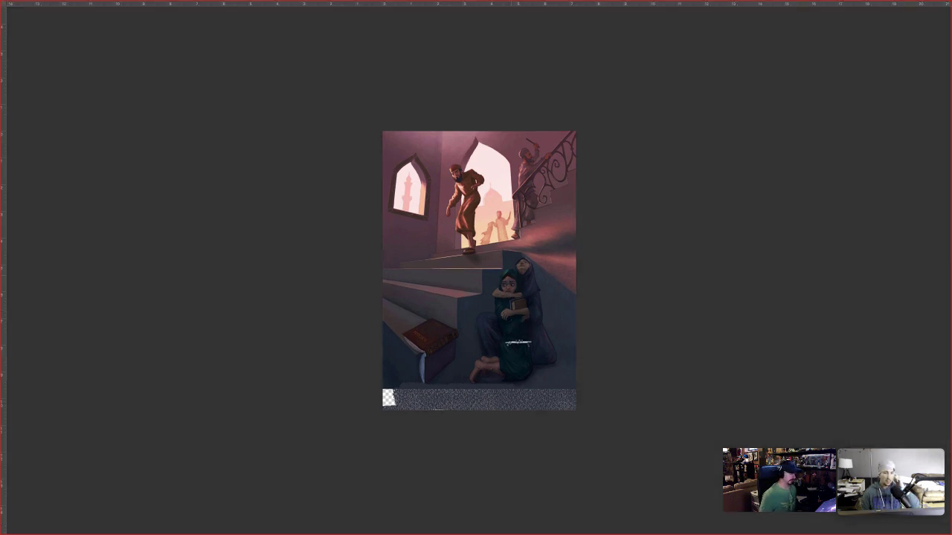
key("f")
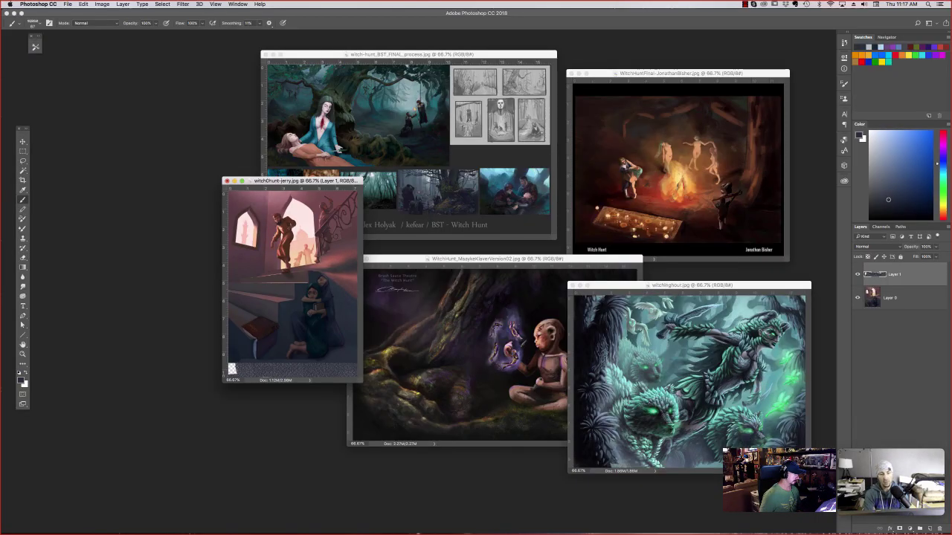
left_click_drag(205, 151, 177, 85)
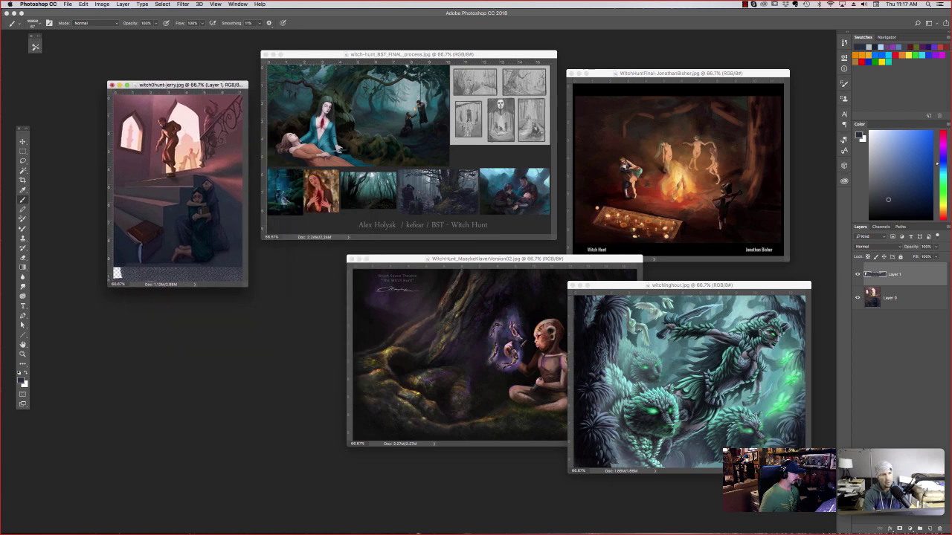
- Show the forest process sheet witch-hunt_BST_FINAL_process.jpg alone in full-screen view at 100% zoom
left_click(439, 211)
key("super+plus")
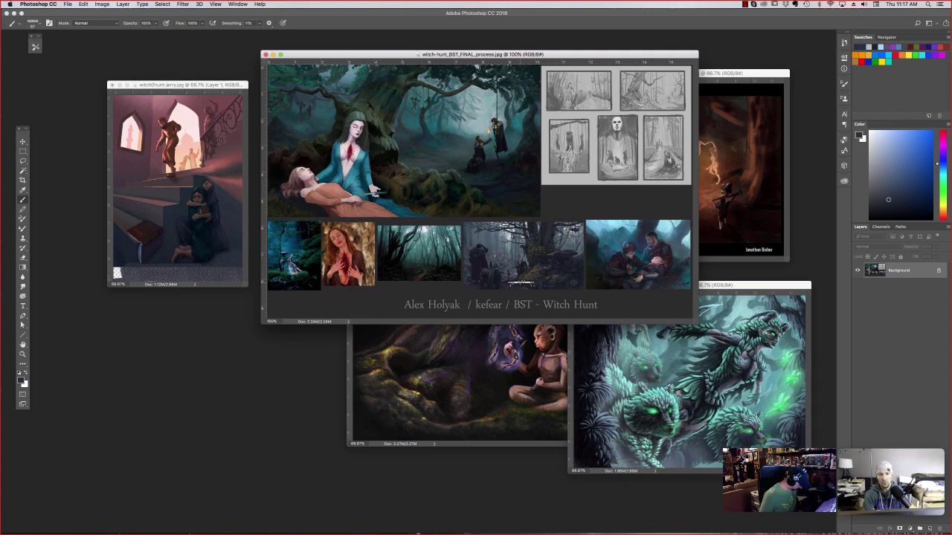
key("f")
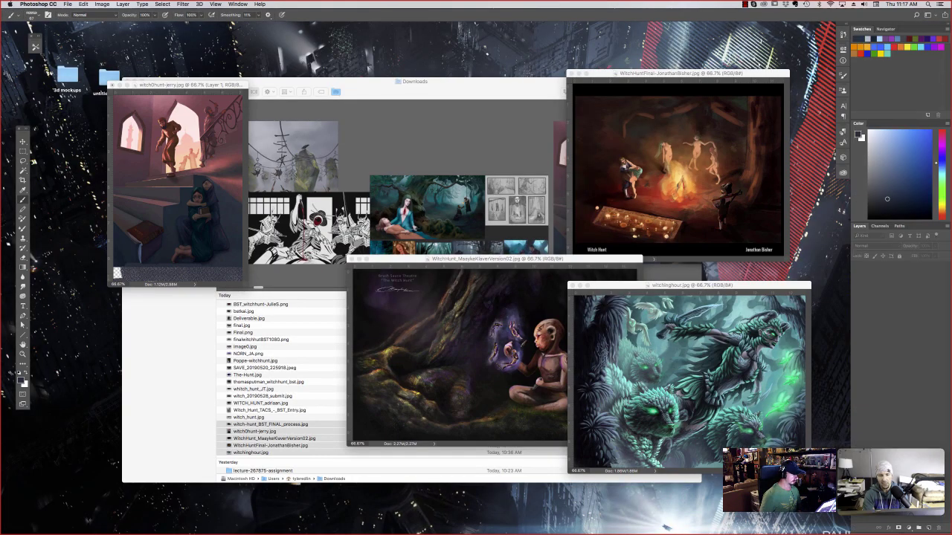
key("f")
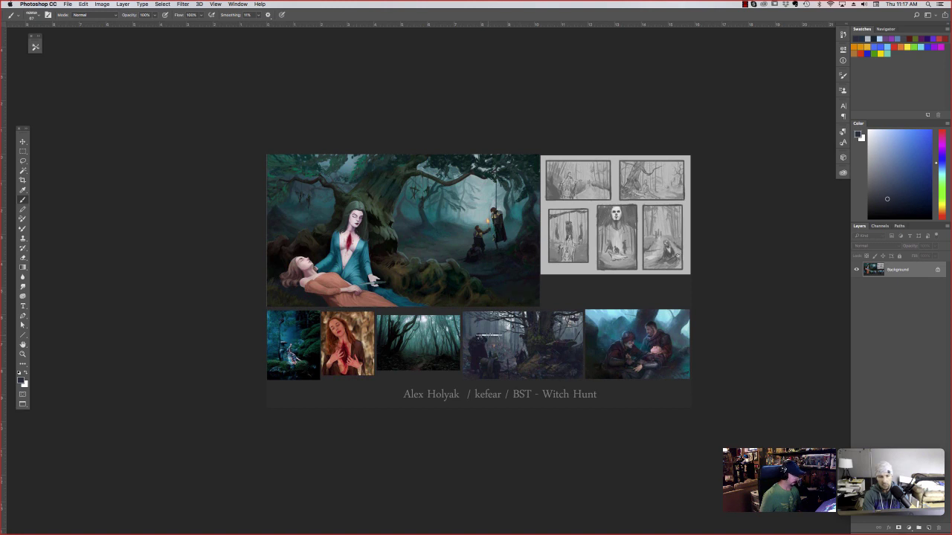
key("super+minus")
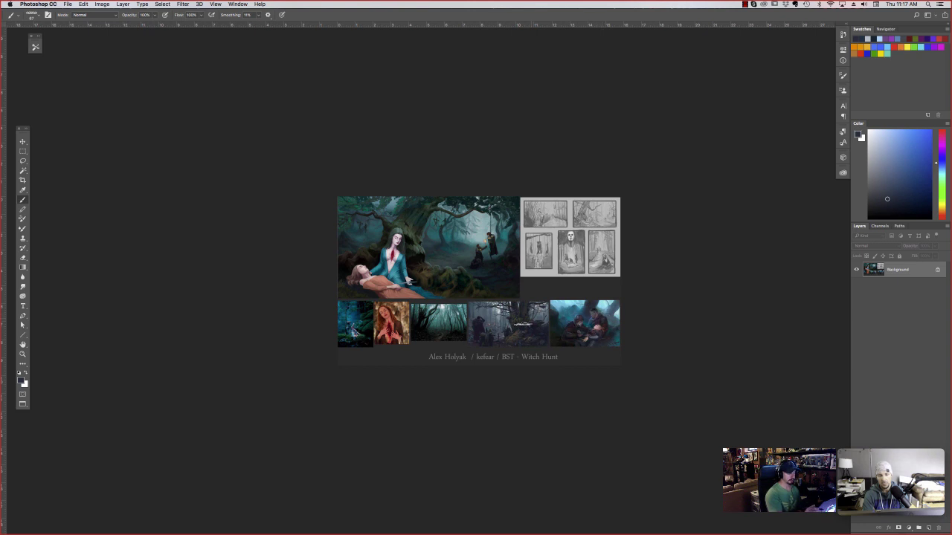
key("super+equal")
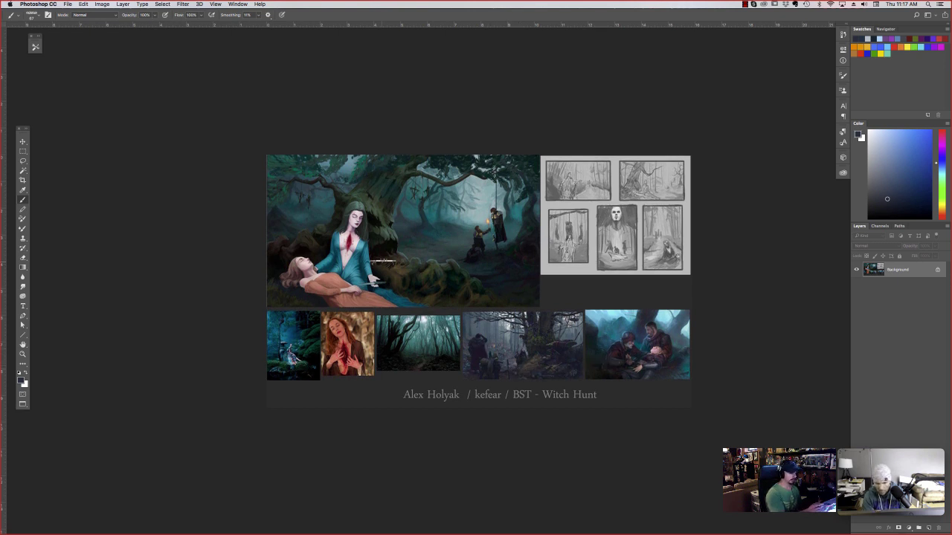
- Lasso the two women in the forest painting's foreground, darken them with a Levels adjustment, and clear the selection
left_click(22, 160)
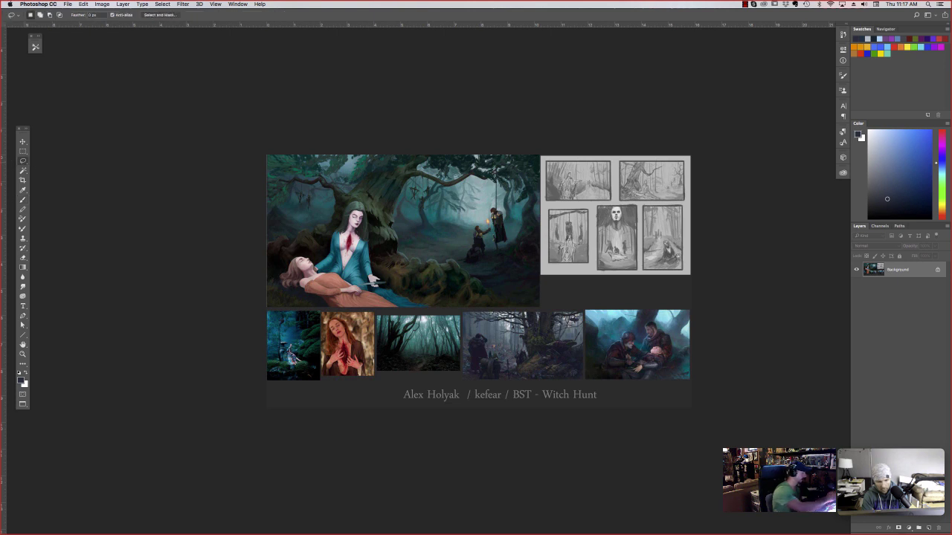
mouse_move(434, 315)
left_mouse_down()
mouse_move(384, 288)
mouse_move(367, 212)
mouse_move(324, 266)
mouse_move(293, 267)
mouse_move(276, 284)
mouse_move(291, 320)
mouse_move(431, 312)
left_mouse_up()
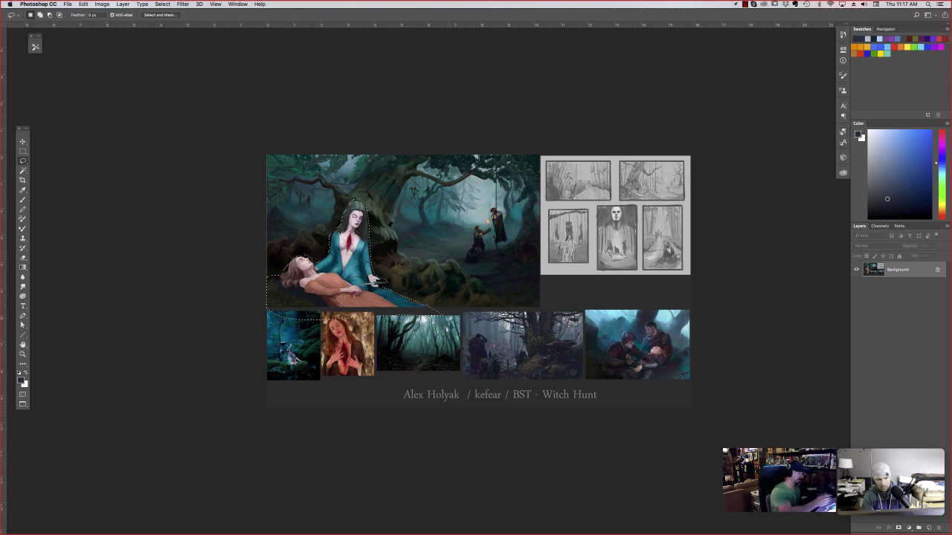
left_click(101, 4)
mouse_move(119, 25)
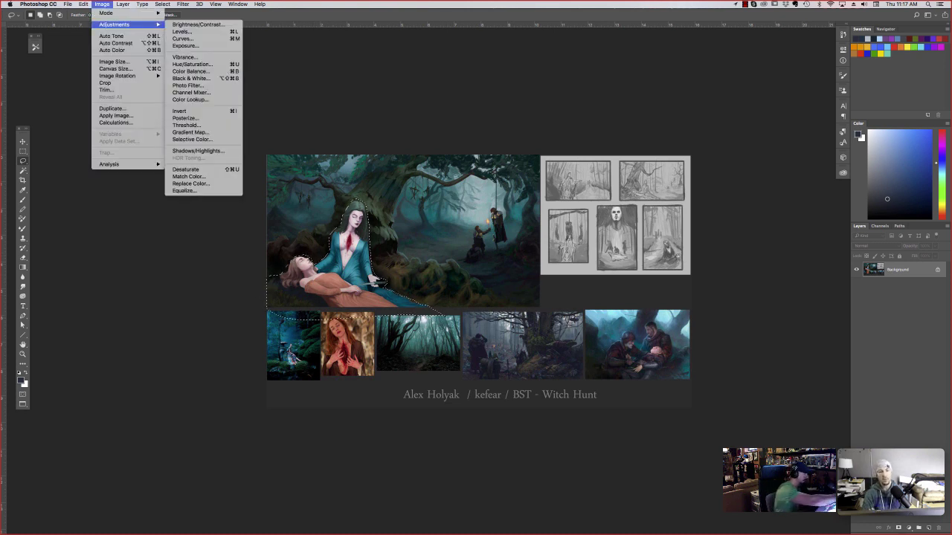
left_click(195, 31)
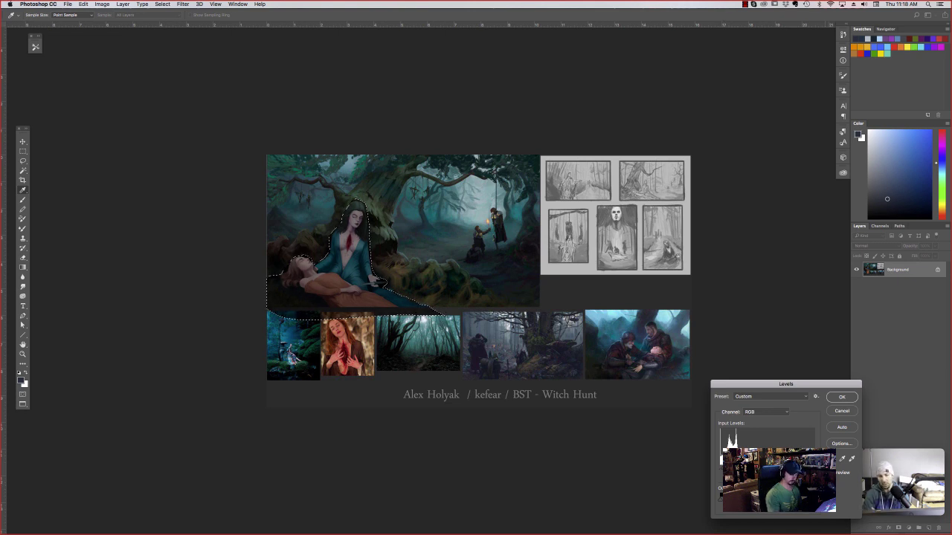
left_click(842, 397)
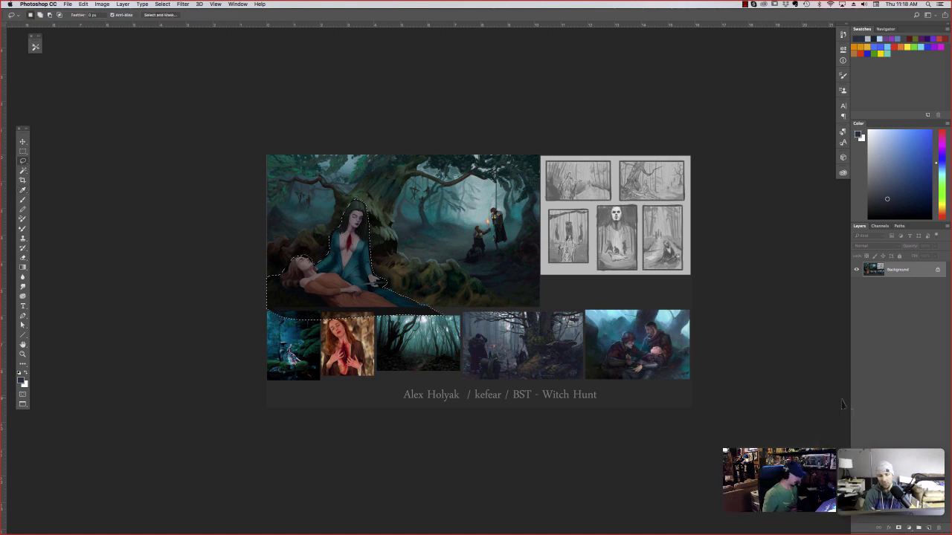
key("super+d")
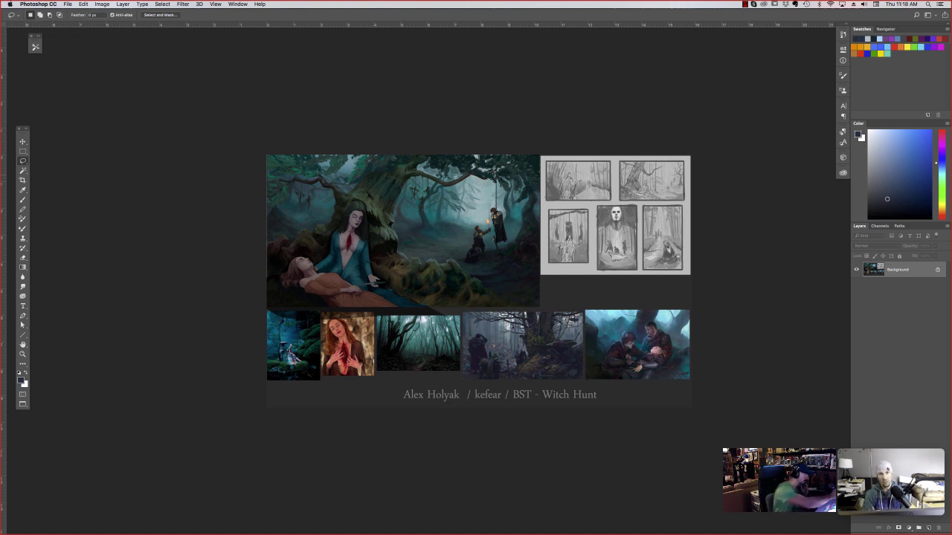
- Lasso a collar-shaped area around the seated woman's neckline and a headband area across her hair
key("b")
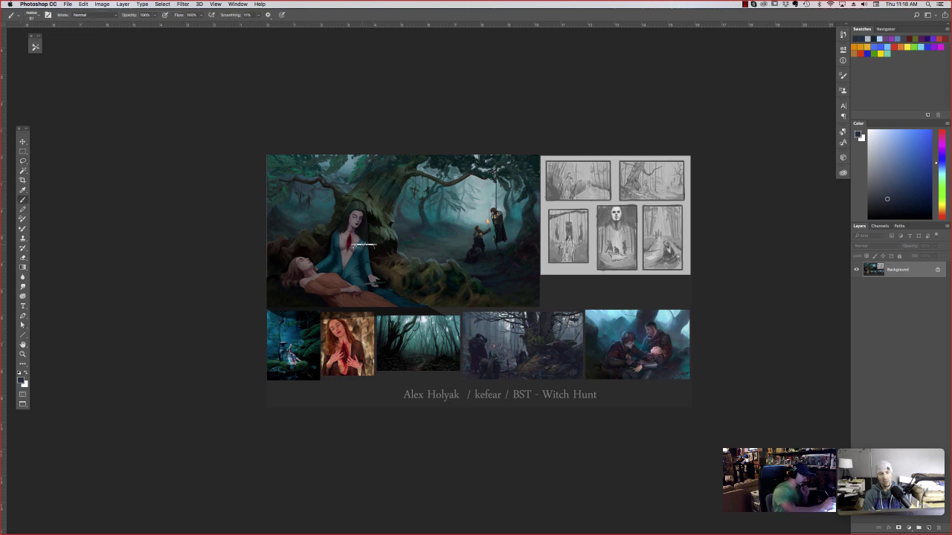
key("l")
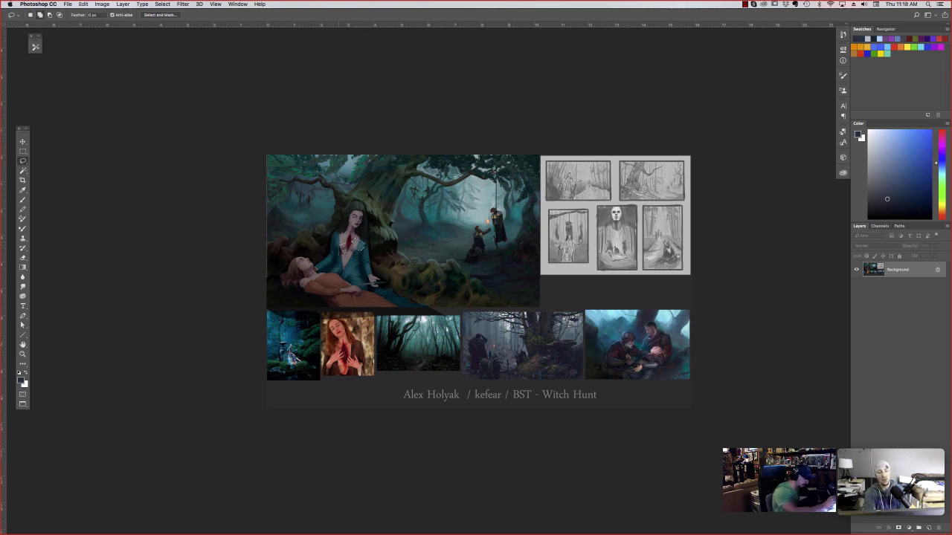
left_click_drag(343, 240, 347, 238)
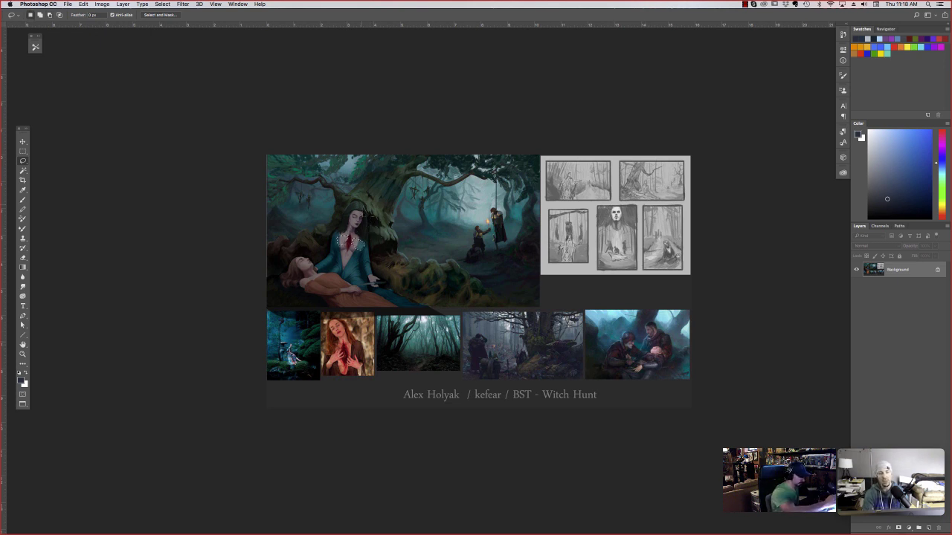
mouse_move(357, 217)
left_mouse_down()
mouse_move(360, 205)
mouse_move(363, 212)
left_mouse_up()
- Set the brush to Overlay mode with a soft round tip of reduced size and a lighter teal based on the seated woman's dress
key("b")
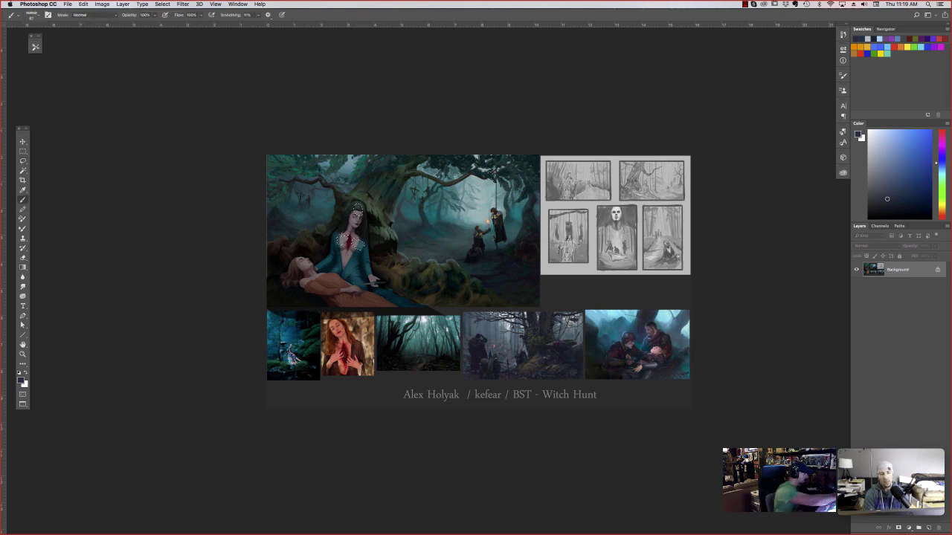
left_click(82, 15)
left_click(81, 105)
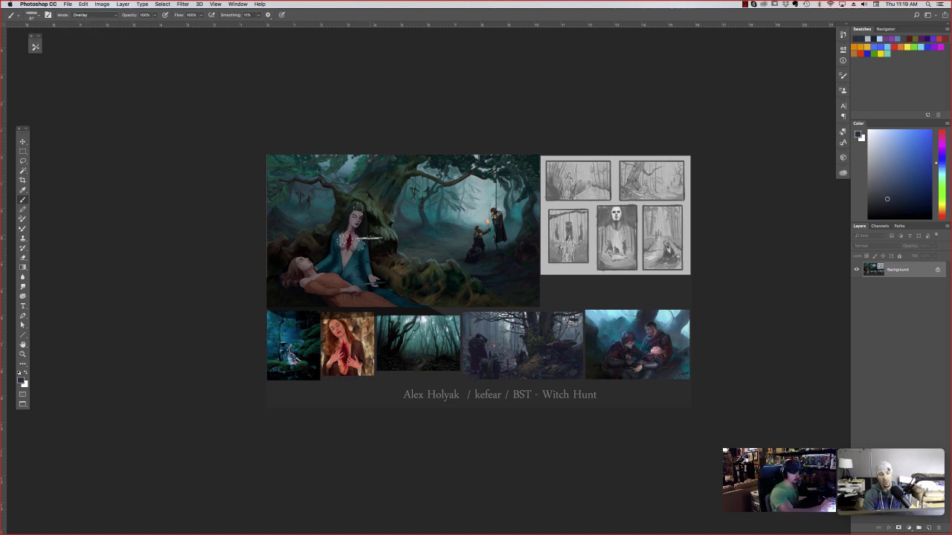
left_click(349, 242, "alt")
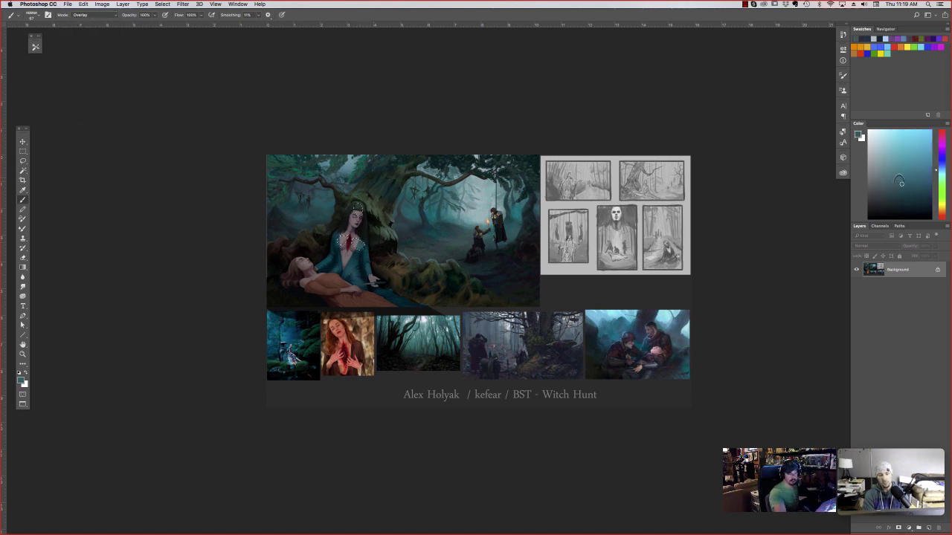
left_click(893, 170)
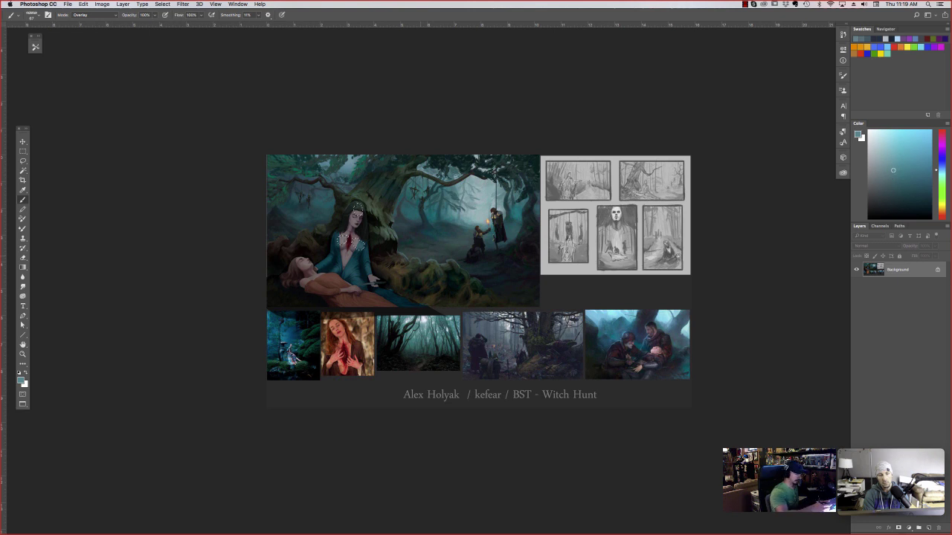
right_click(425, 252)
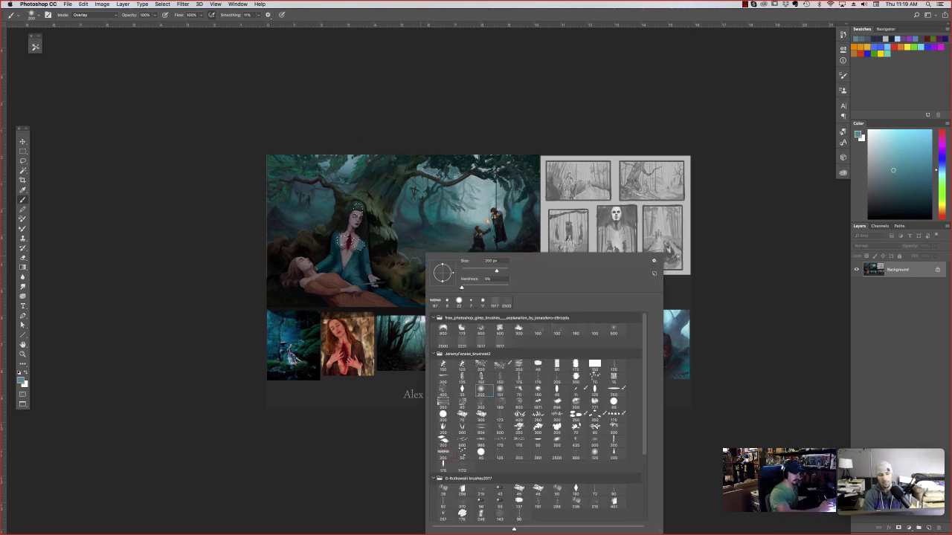
left_click_drag(496, 271, 481, 271)
left_click(535, 103)
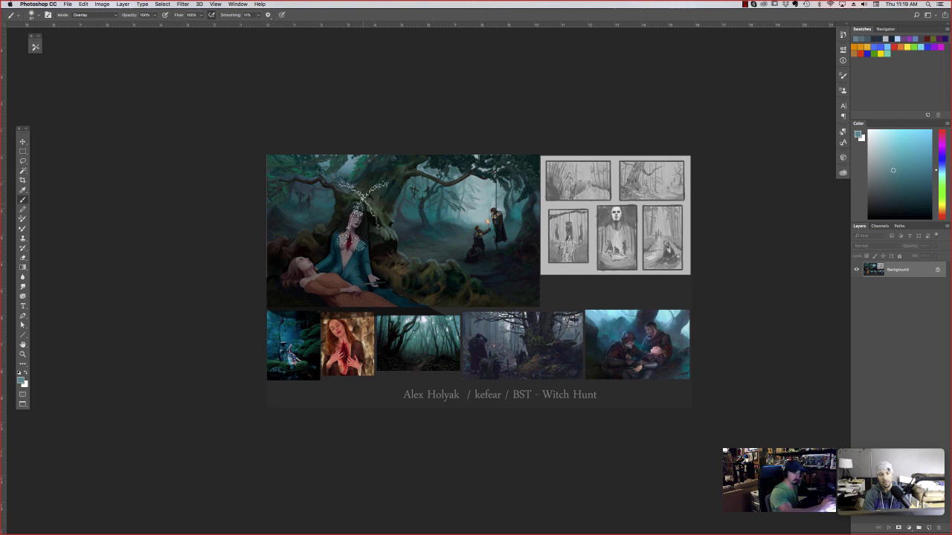
- Highlight the selected neckline and headband of the seated woman with a paler teal and clear the selection
left_click_drag(890, 162, 885, 158)
key("super+z")
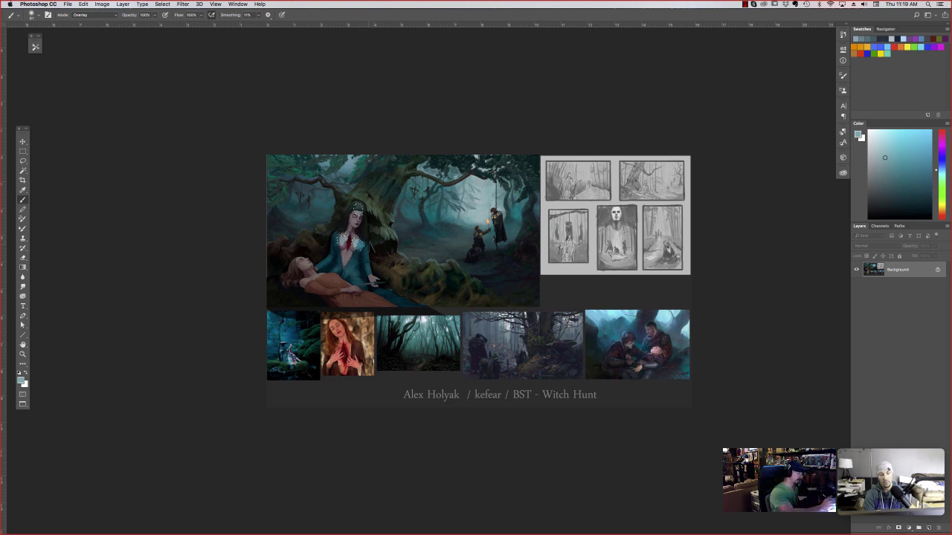
key("super+d")
right_click(435, 264)
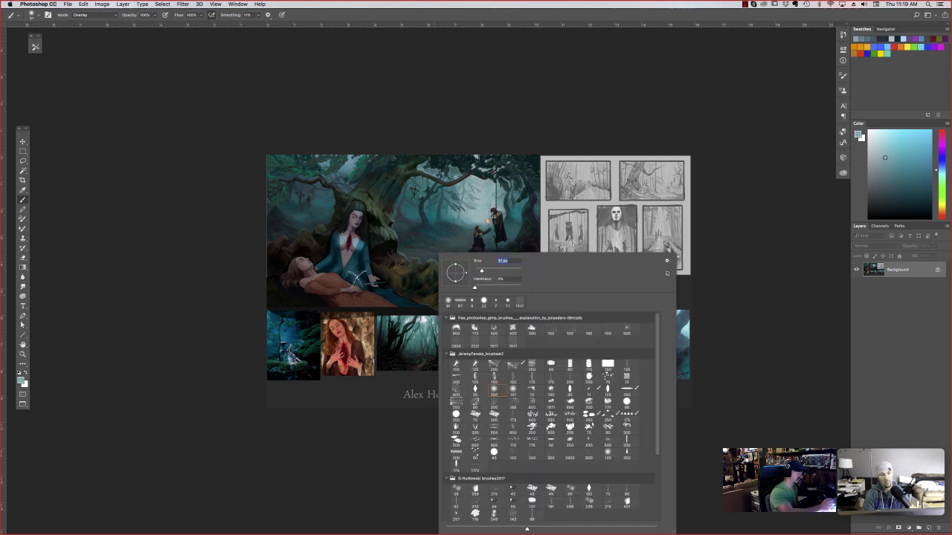
left_click(358, 281)
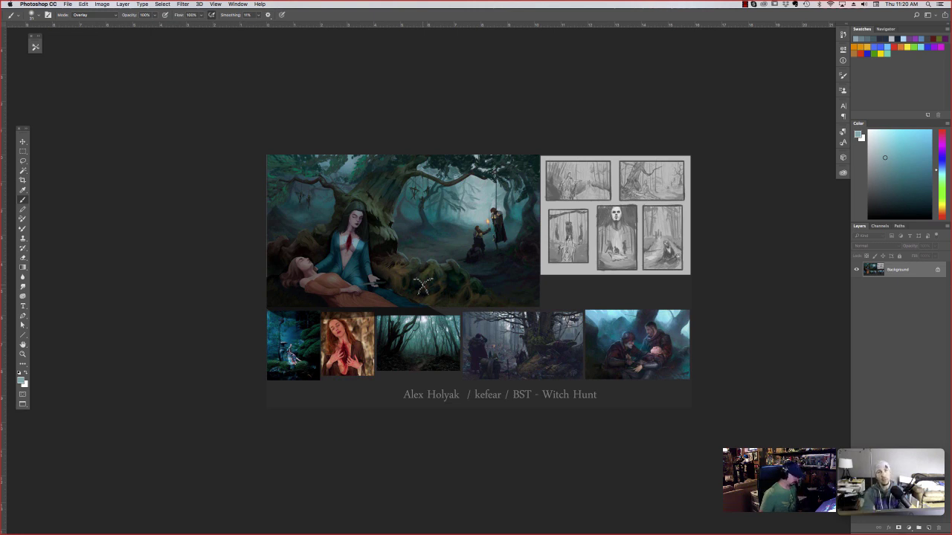
- Return the forest process sheet witch-hunt_BST_FINAL_process.jpg to a floating window and close it without saving
key("f")
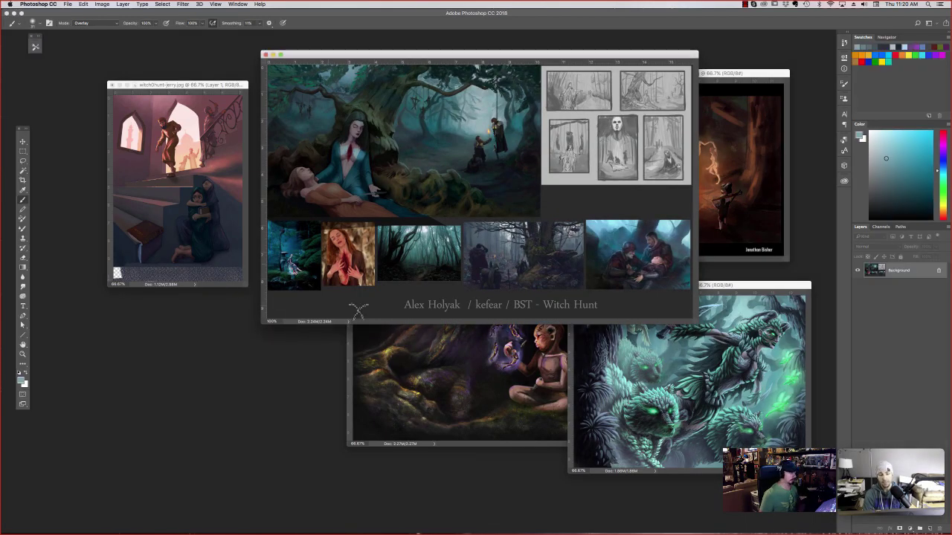
left_click(266, 55)
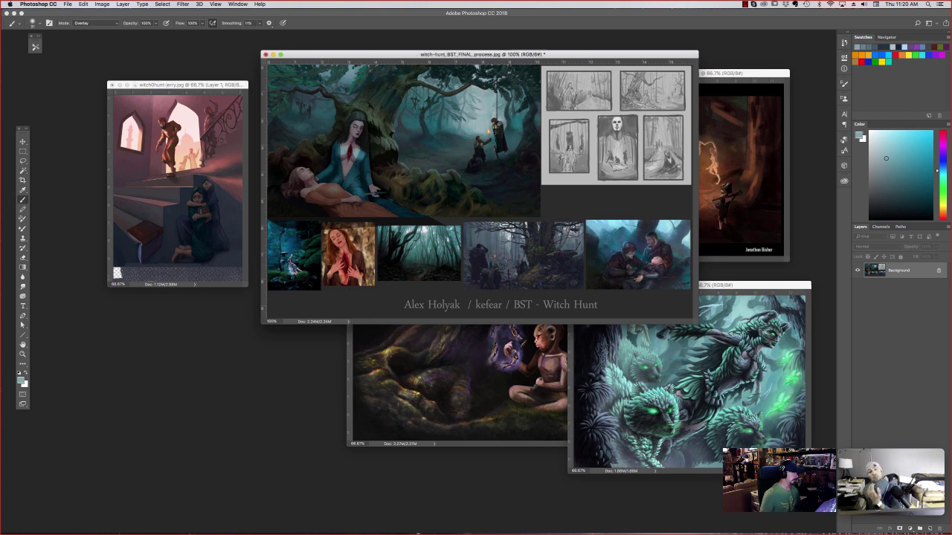
left_click(266, 54)
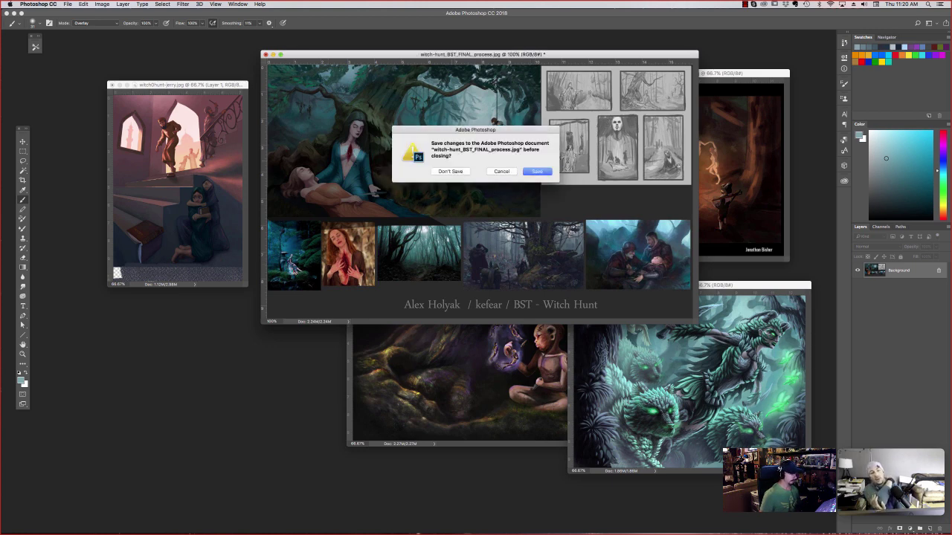
left_click(450, 172)
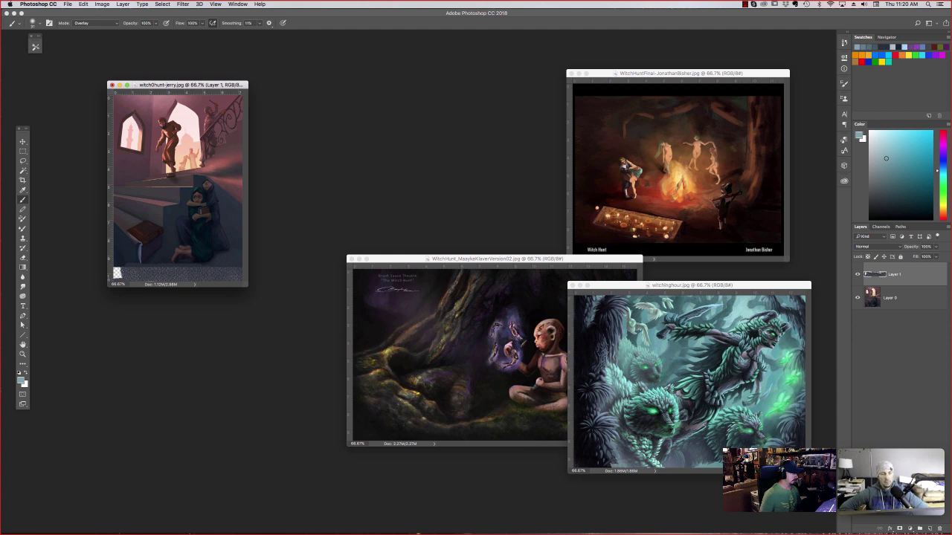
- Close the staircase painting without saving its changes
left_click(112, 85)
key("super+w")
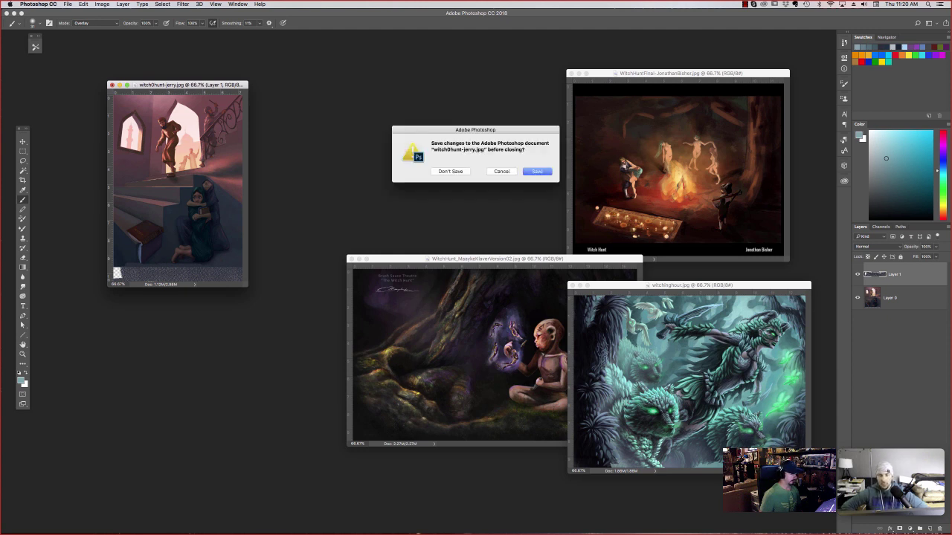
key("super+d")
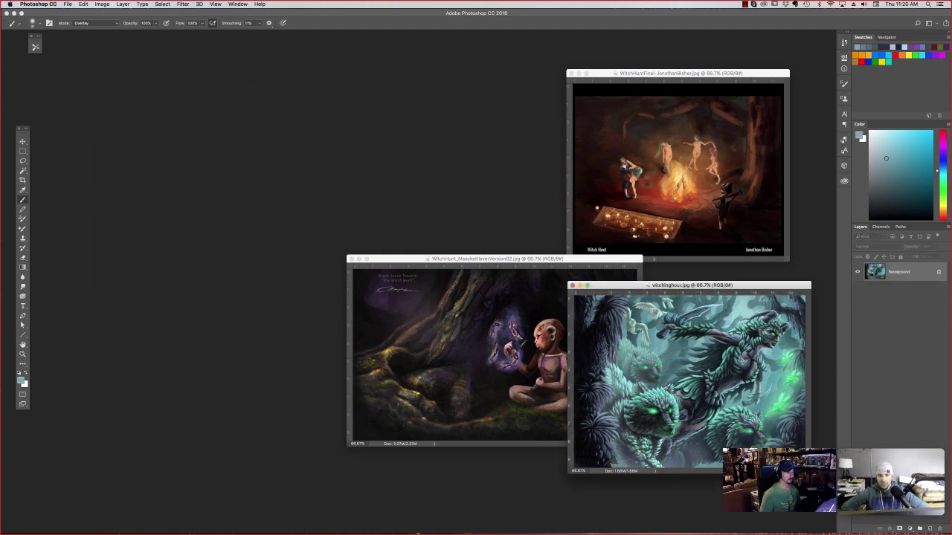
- Show the campfire painting alone in full-screen view and examine it both as a whole and enlarged to 200%
left_click_drag(669, 73, 338, 118)
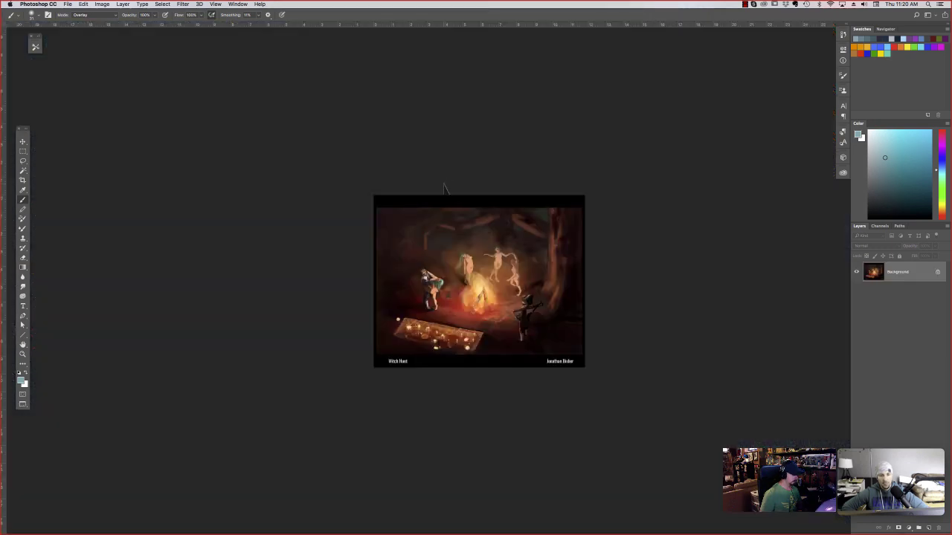
key("super+equal")
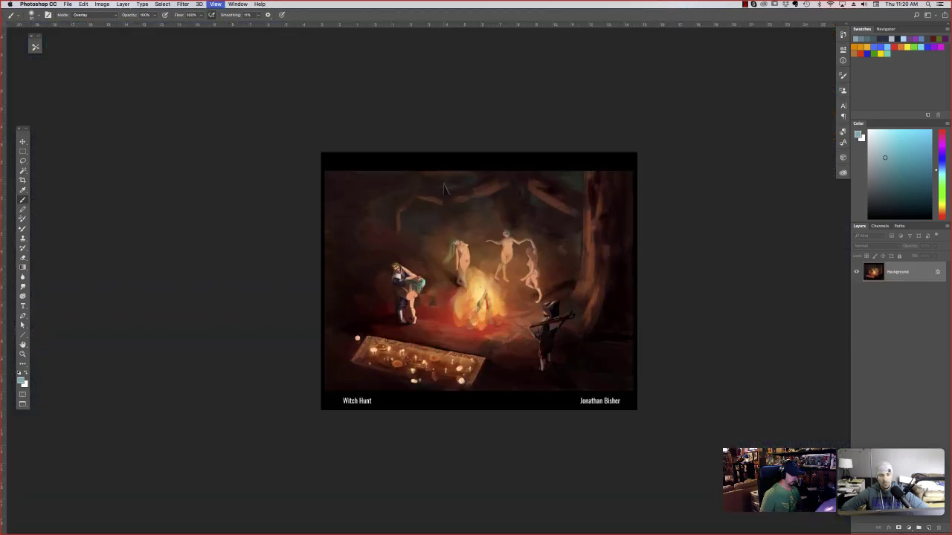
key("super+equal")
key("super+equal")
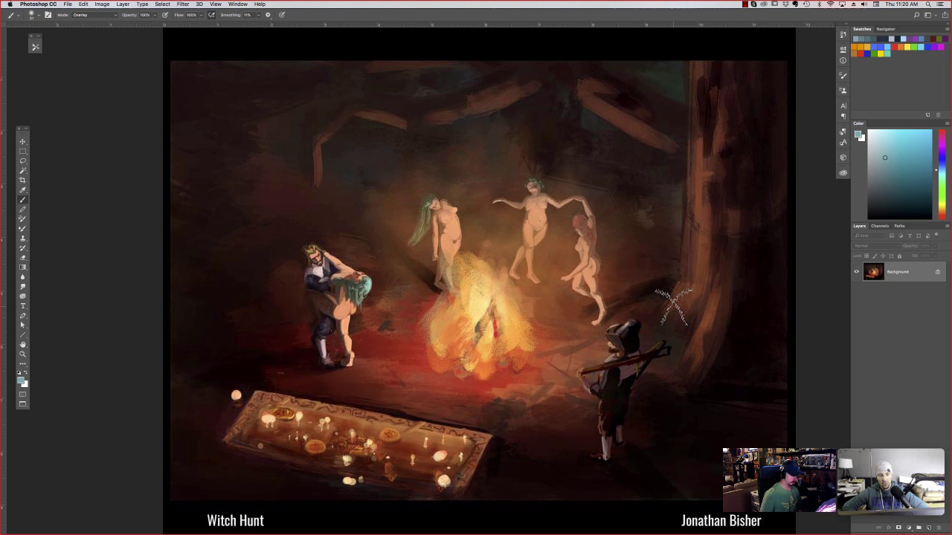
key("super+minus")
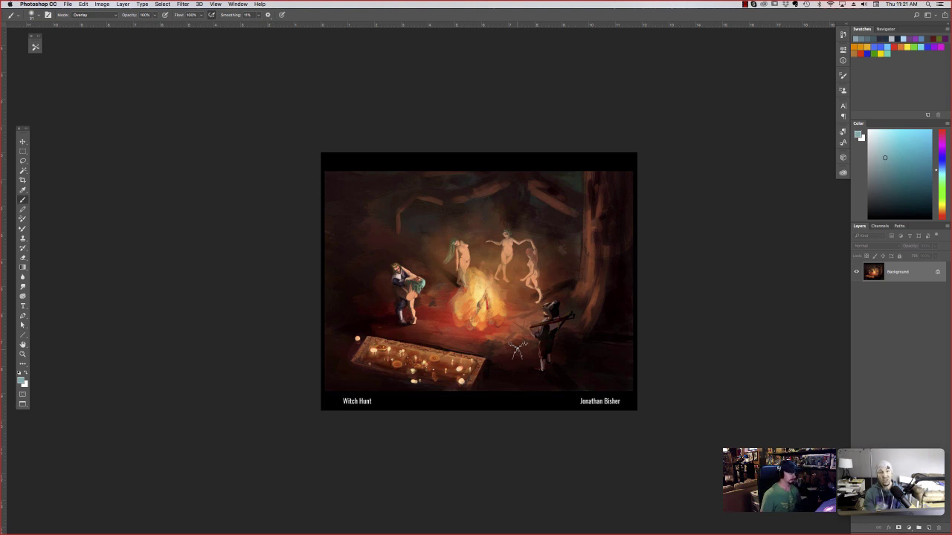
key("super+equal")
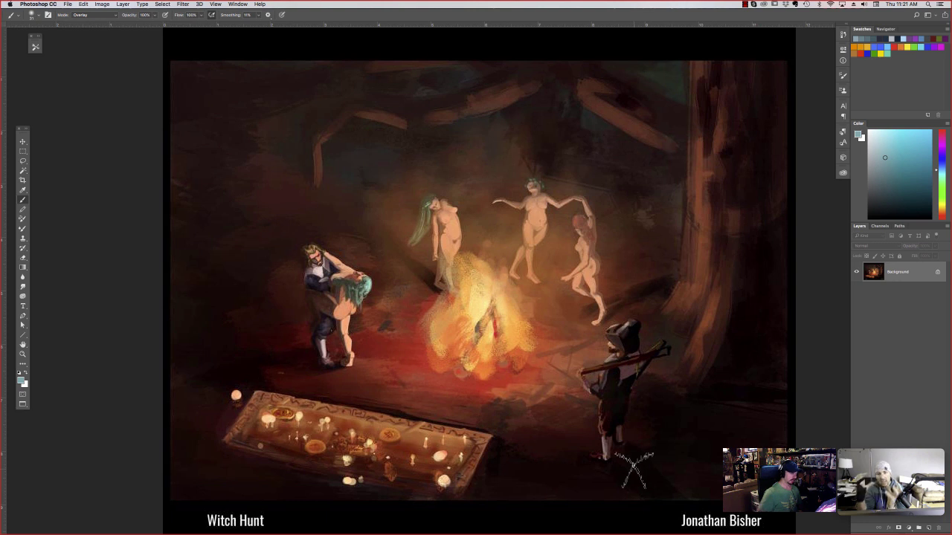
- Choose a bright magenta and paint an Overlay mark on the ground between the candlelit rug and the crossbow figure
left_click(911, 147)
left_click(942, 141)
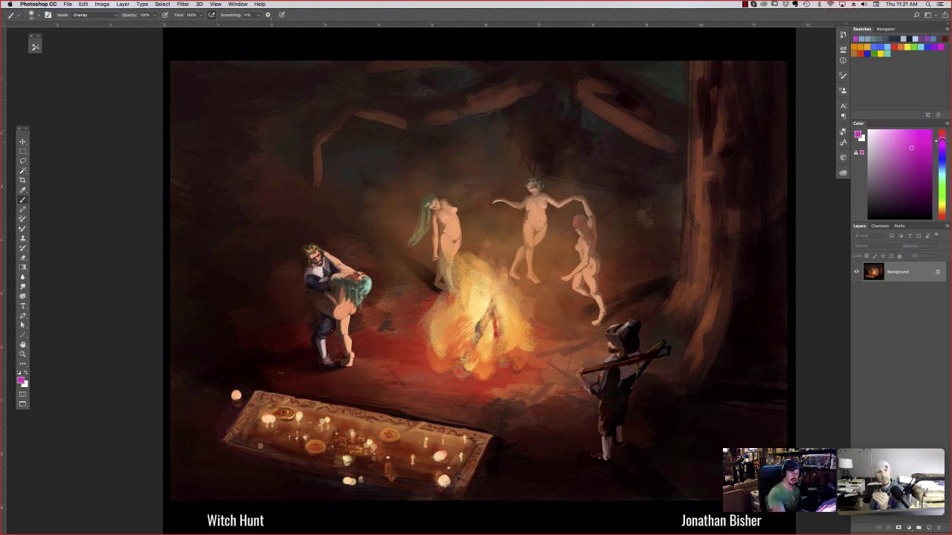
left_click(916, 142)
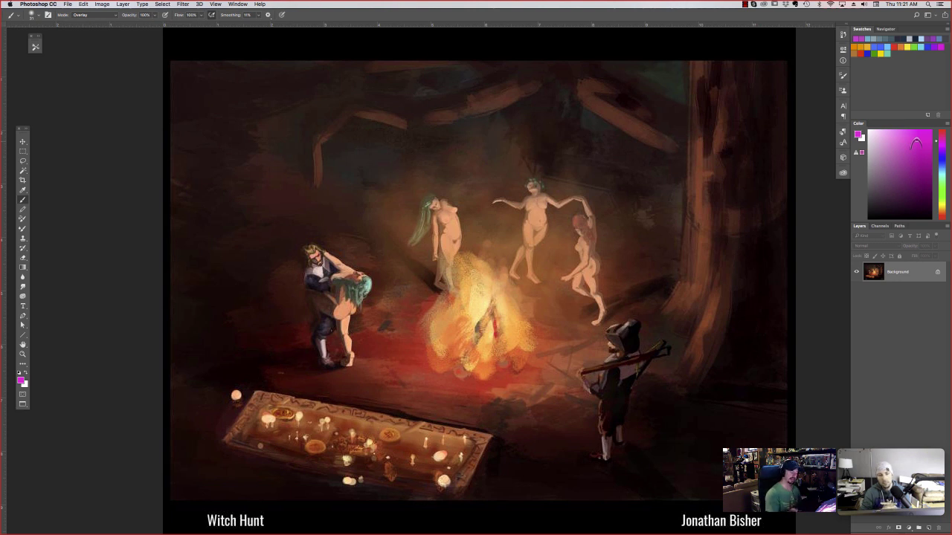
left_click_drag(519, 421, 513, 436)
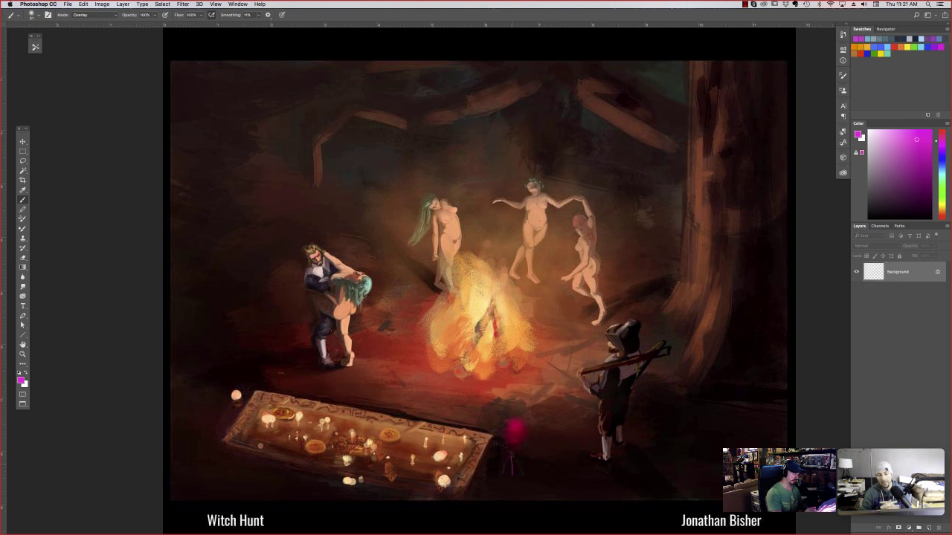
key("ctrl+z")
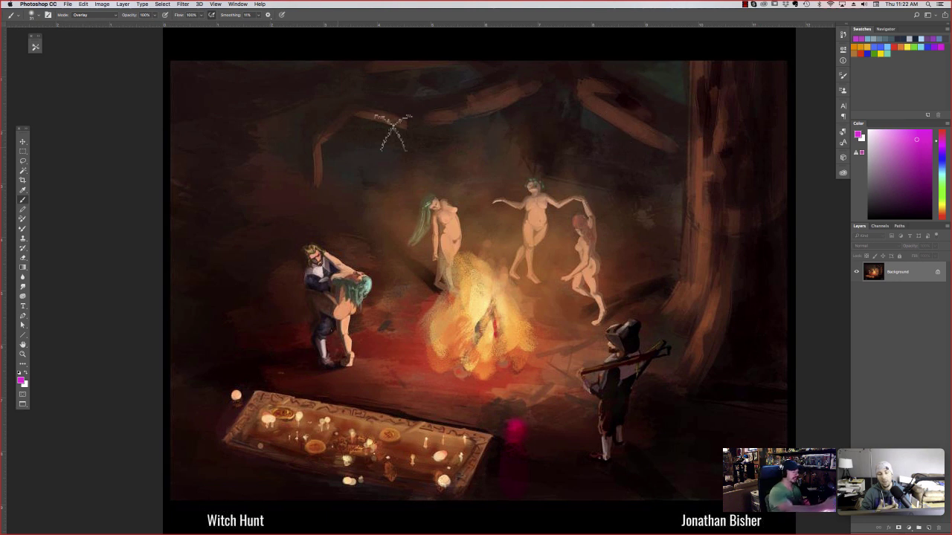
- Circle the empty dark area above the couple and the area beside the large tree trunk in magenta, and undo both circles
left_click_drag(325, 146, 240, 153)
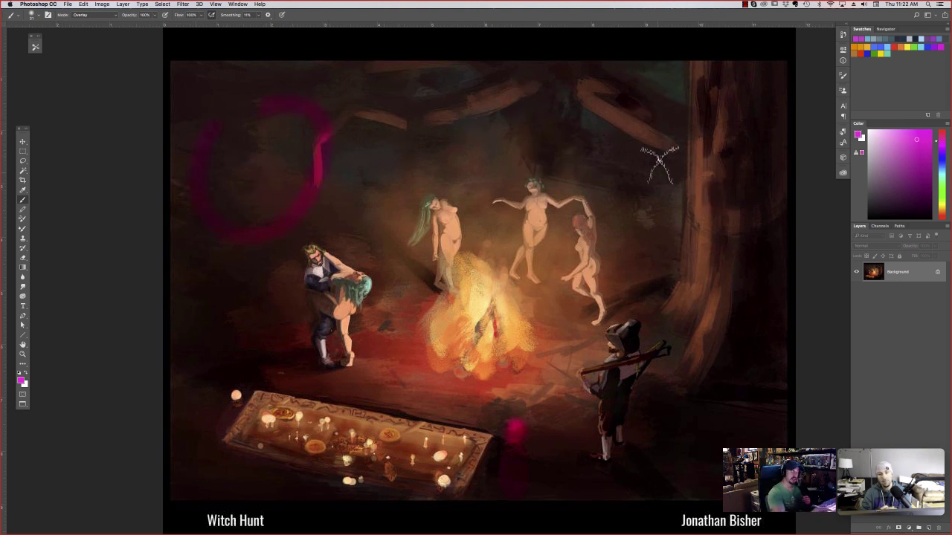
mouse_move(648, 140)
left_mouse_down()
mouse_move(656, 126)
mouse_move(683, 134)
left_mouse_up()
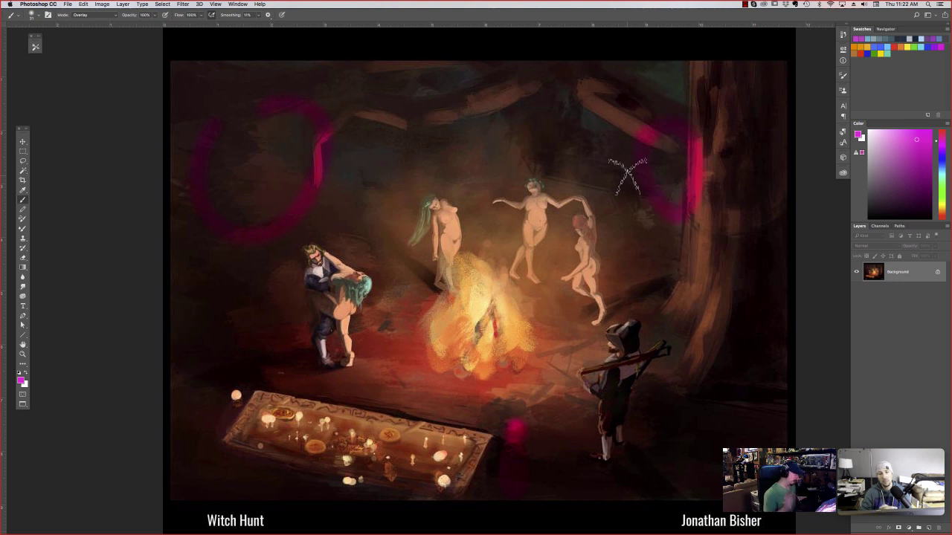
key("super+z")
key("super+z")
key("super+z")
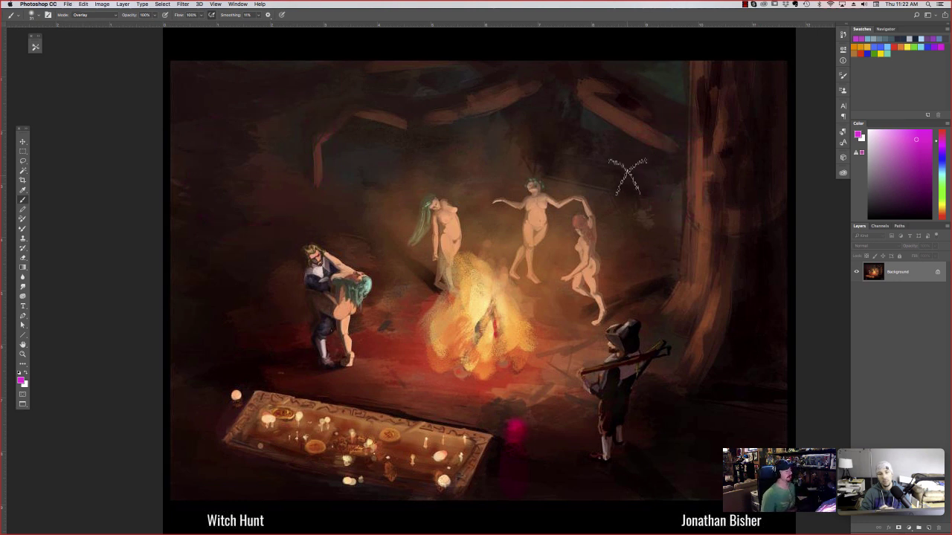
- Return the campfire painting to a floating window at 100% zoom and close it without saving
key("super+minus")
key("super+minus")
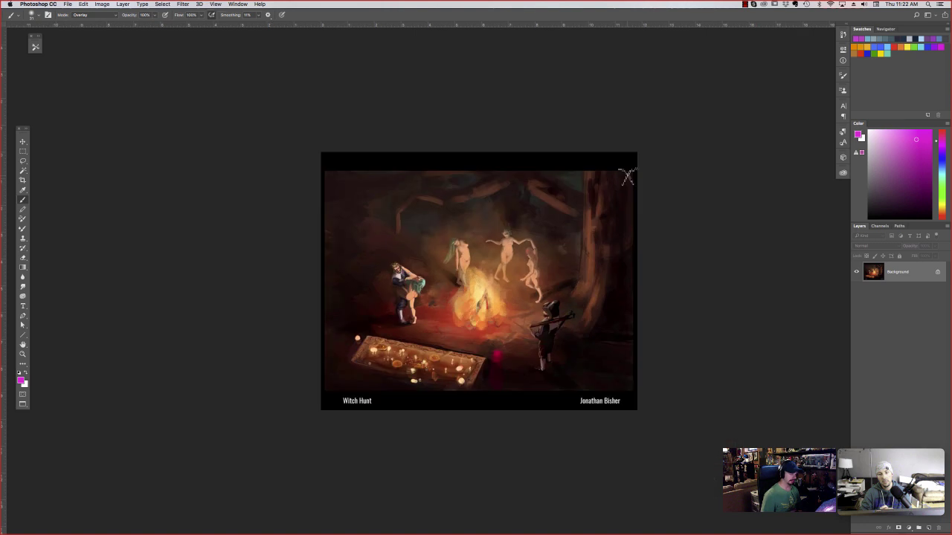
key("f")
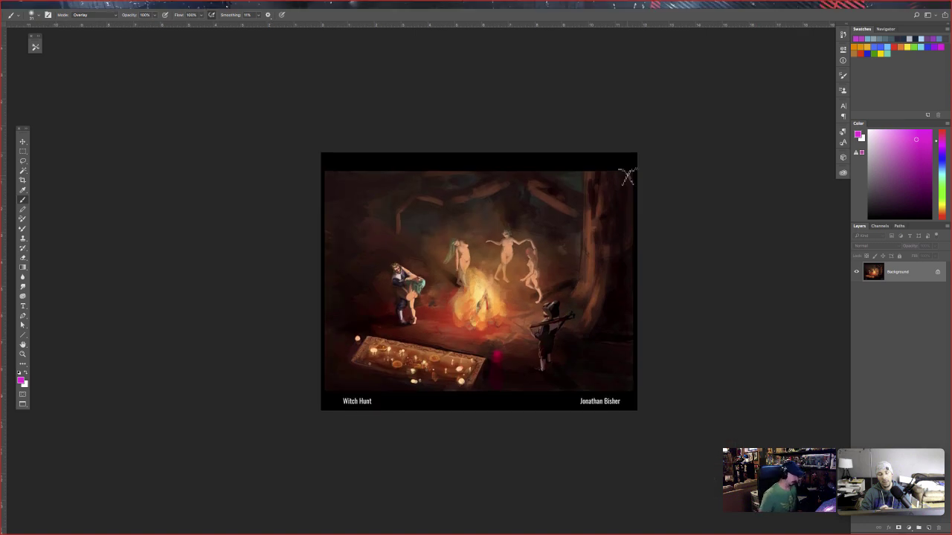
key("Tab")
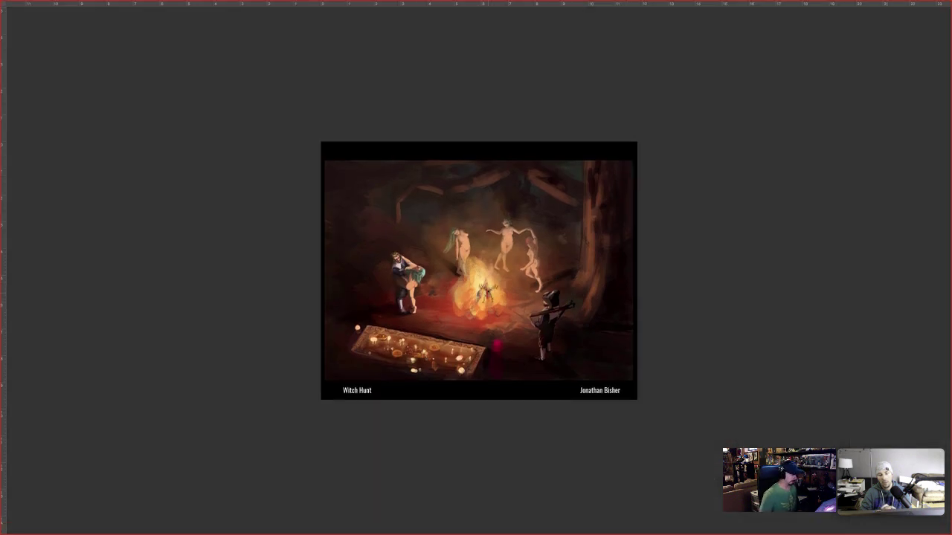
key("f")
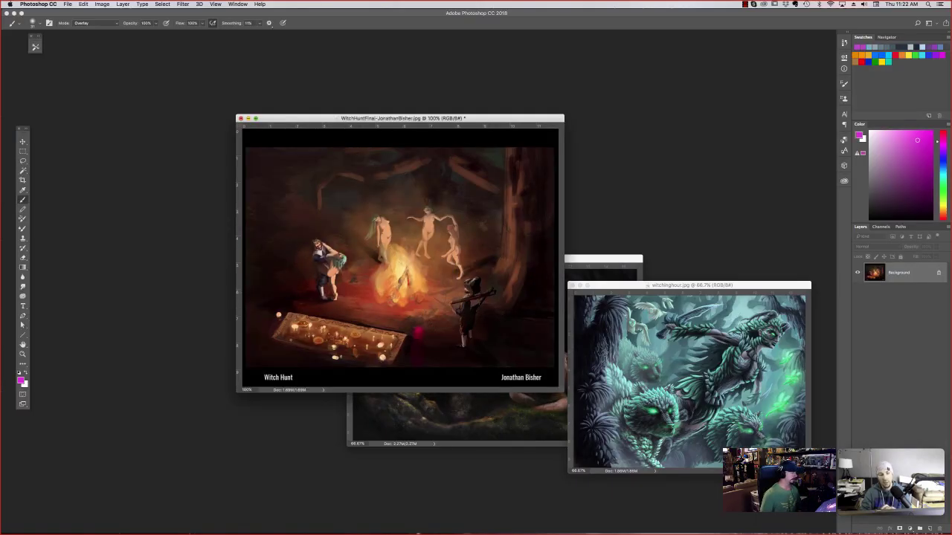
key("super+w")
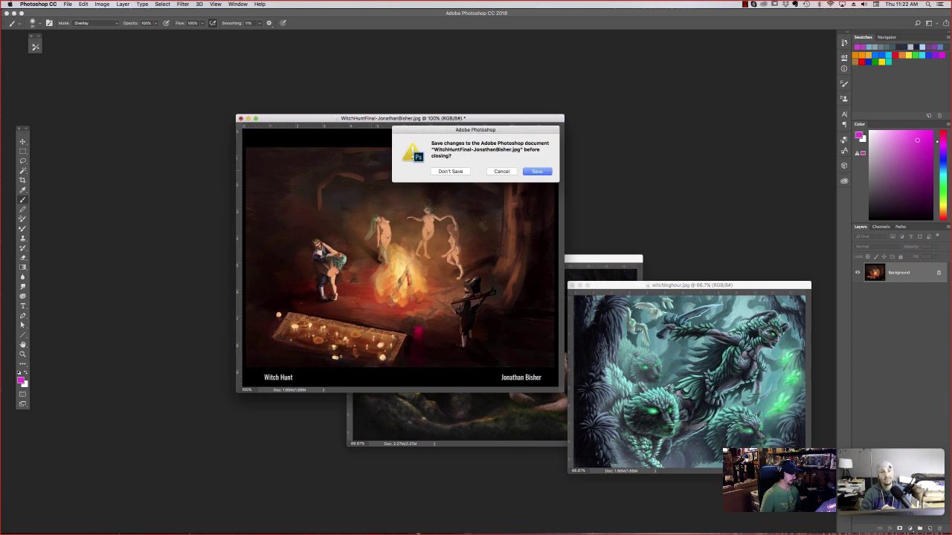
key("super+d")
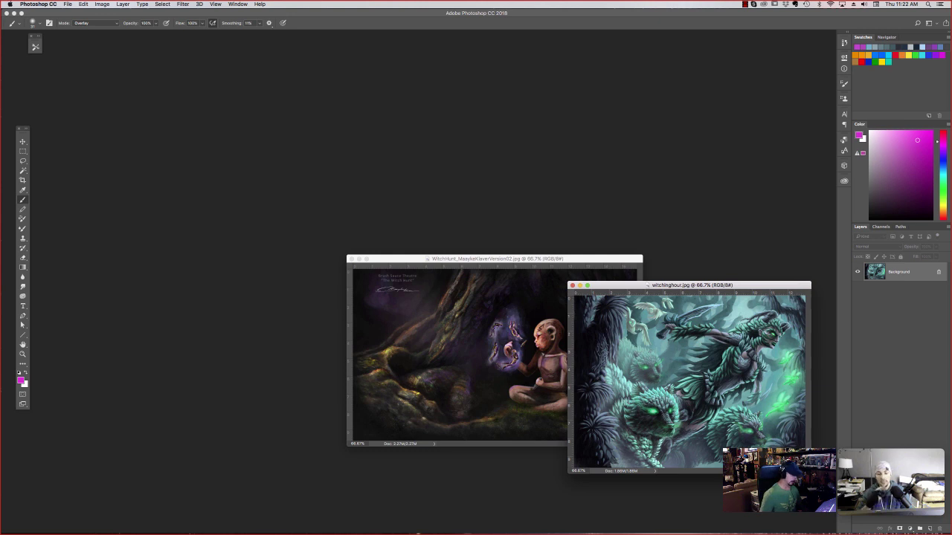
- Bring the painting of the seated child under the tree roots to the front and show it at 100% zoom
key("ctrl+Tab")
key("super+plus")
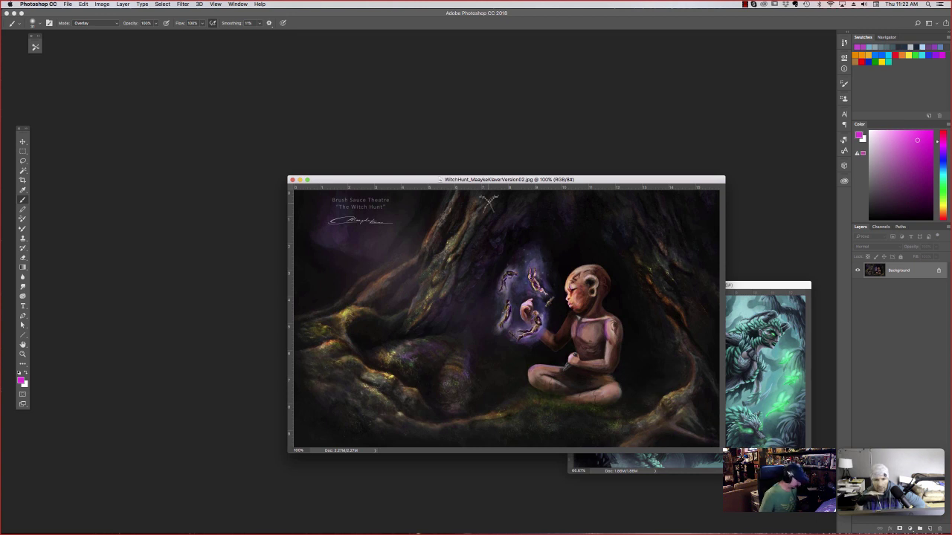
key("space")
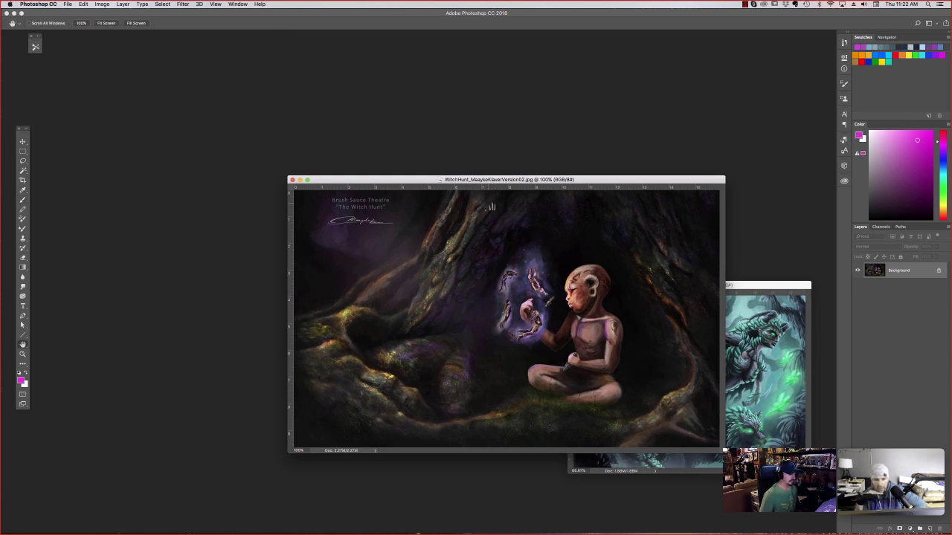
- Examine the seated child painting on the full-screen canvas, both close up around the floating figures and at full-composition size
left_click_drag(492, 179, 468, 173)
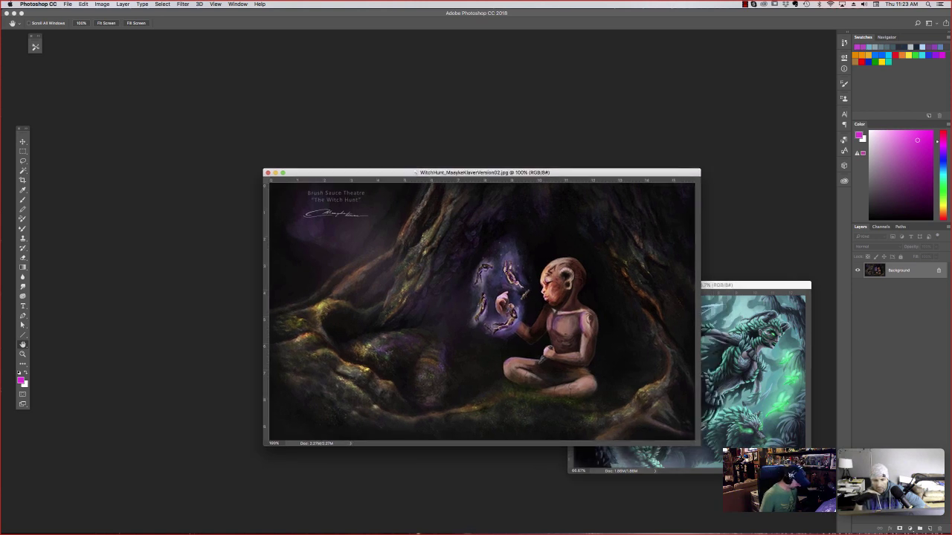
key("super+w")
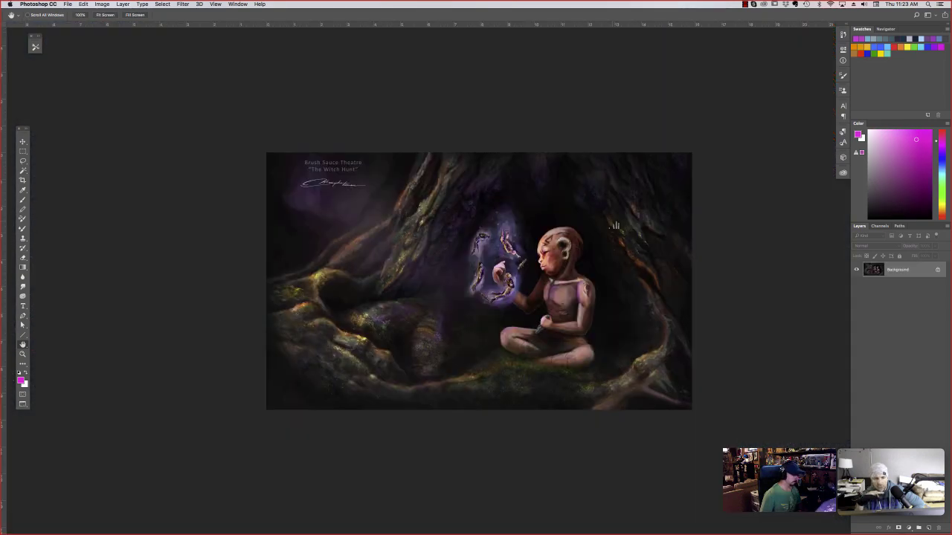
key("super+plus")
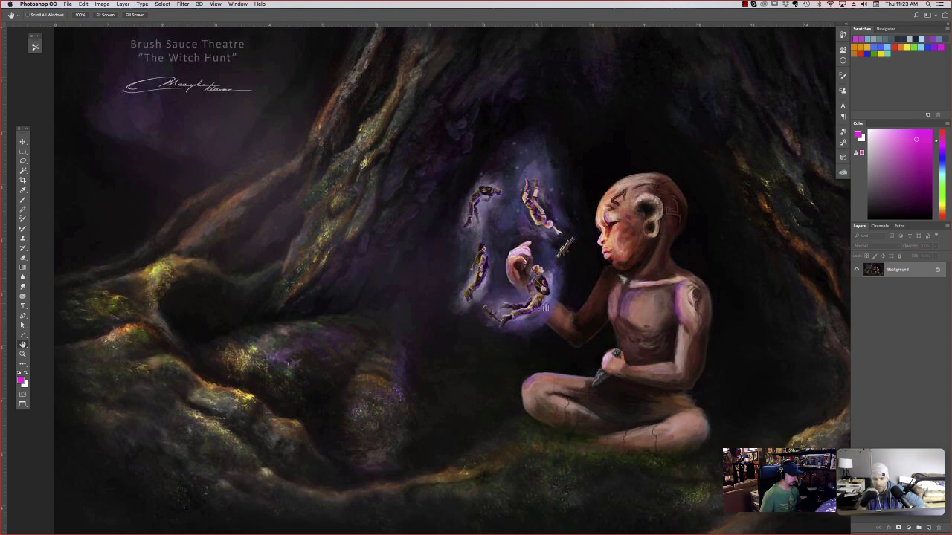
key("super+minus")
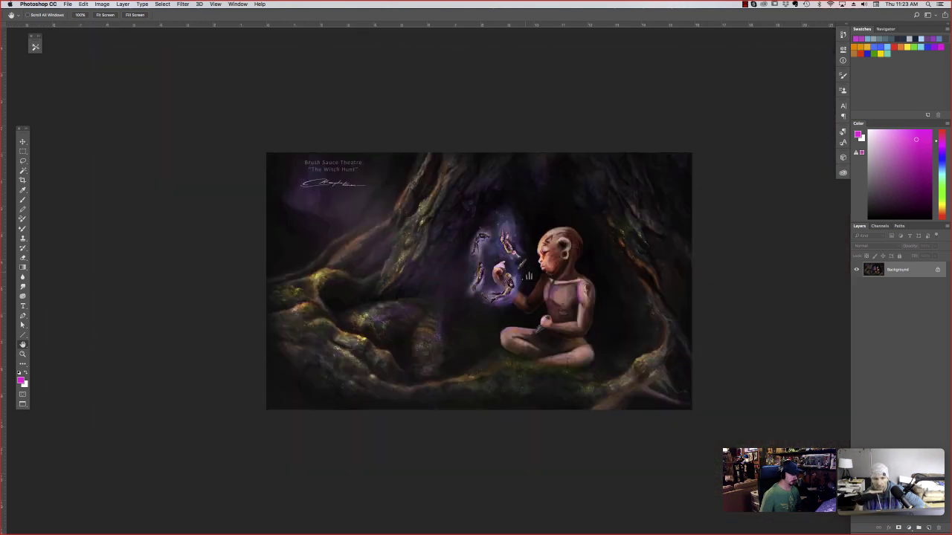
key("super+plus")
key("super+plus")
key("super+plus")
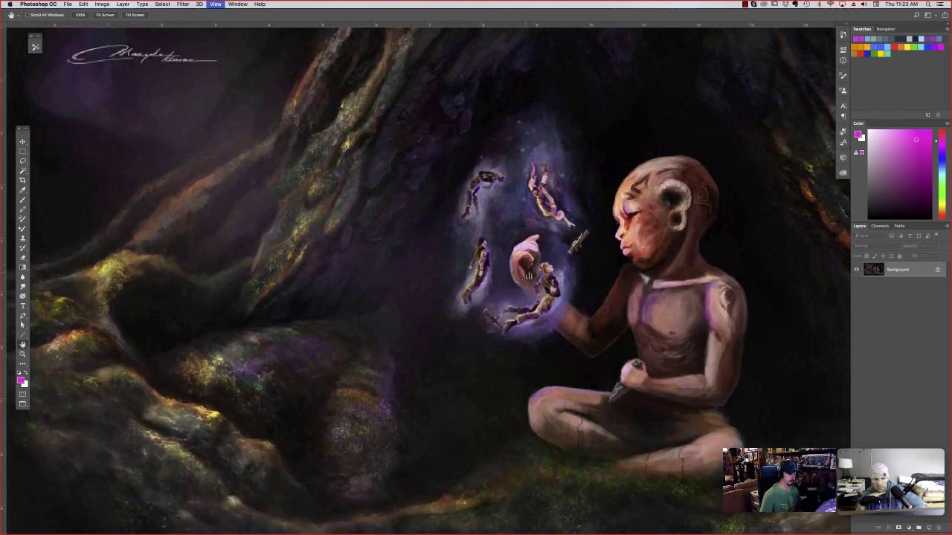
key("super+minus")
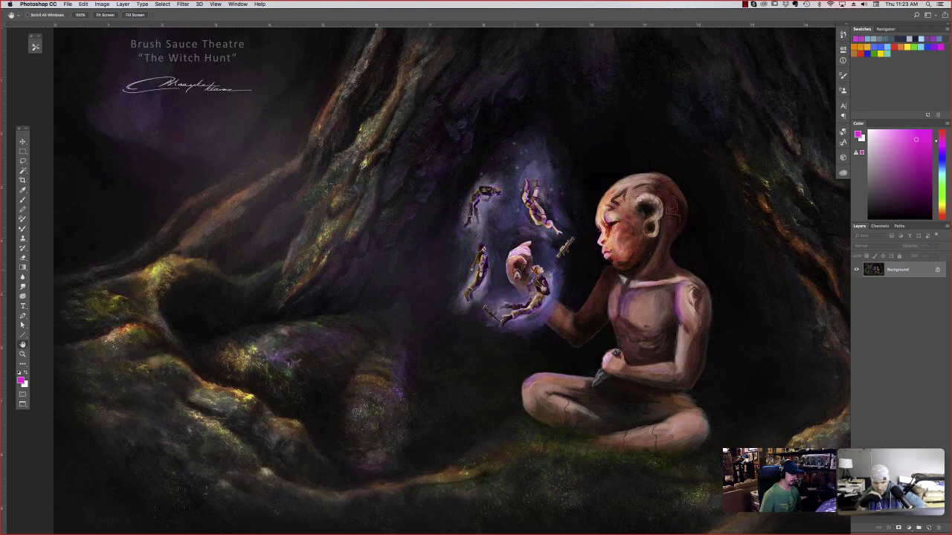
key("super+minus")
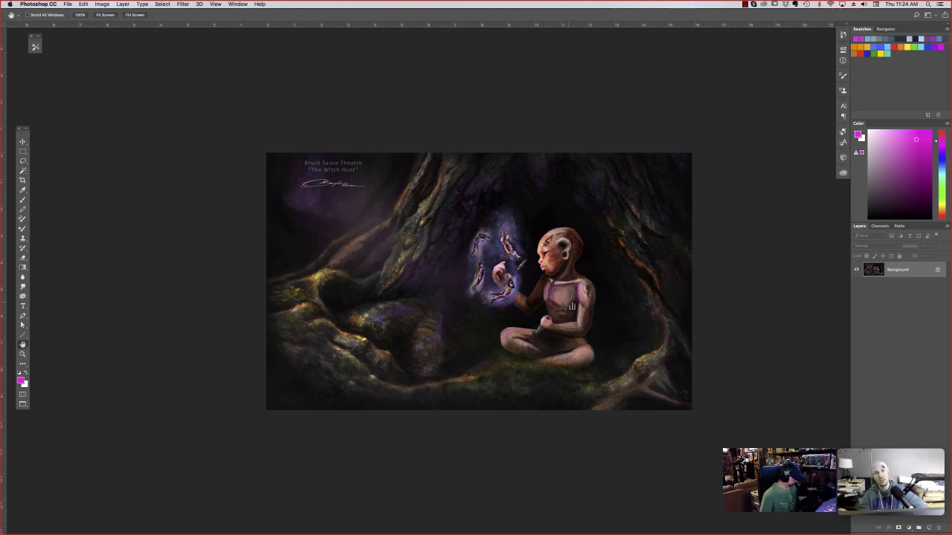
- Return the seated child painting to a floating window and arrange it side by side with the green creature painting witchinghour.jpg
key("f")
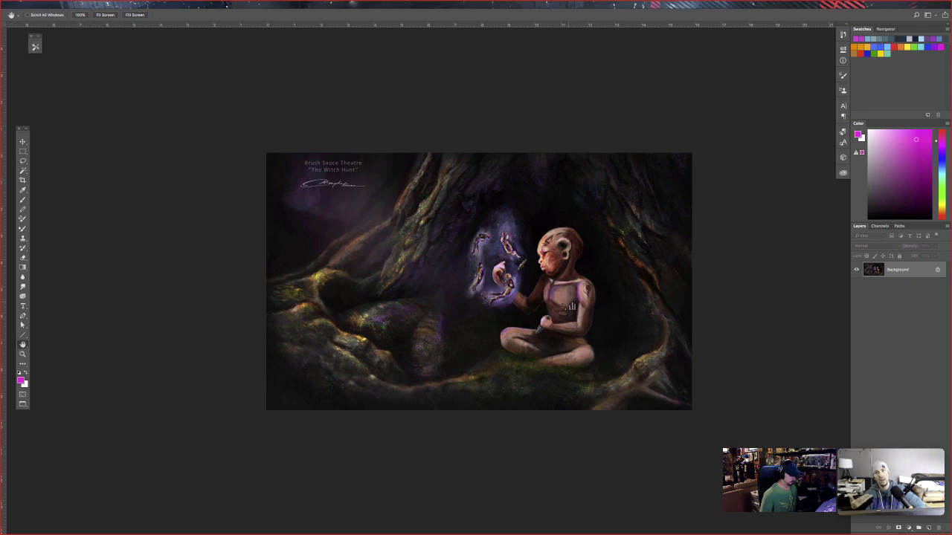
key("Tab")
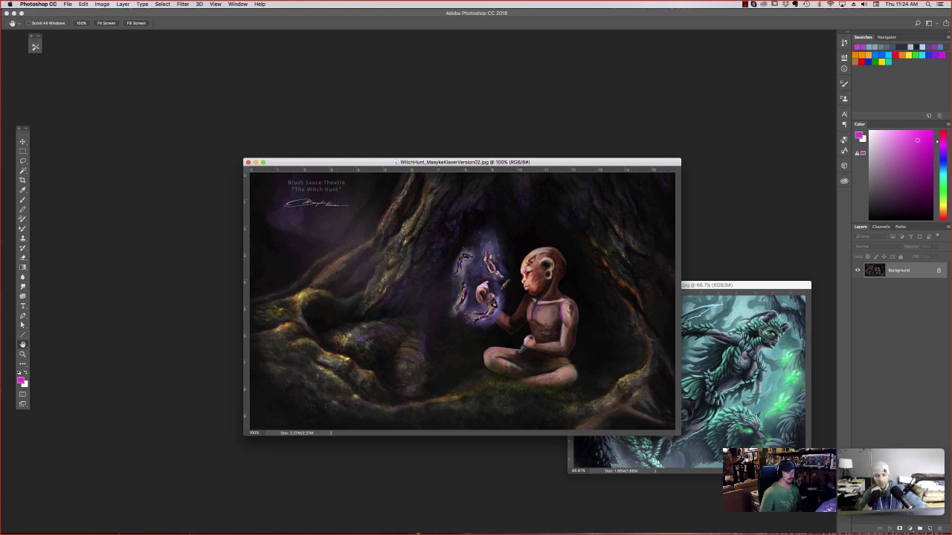
left_click(706, 286)
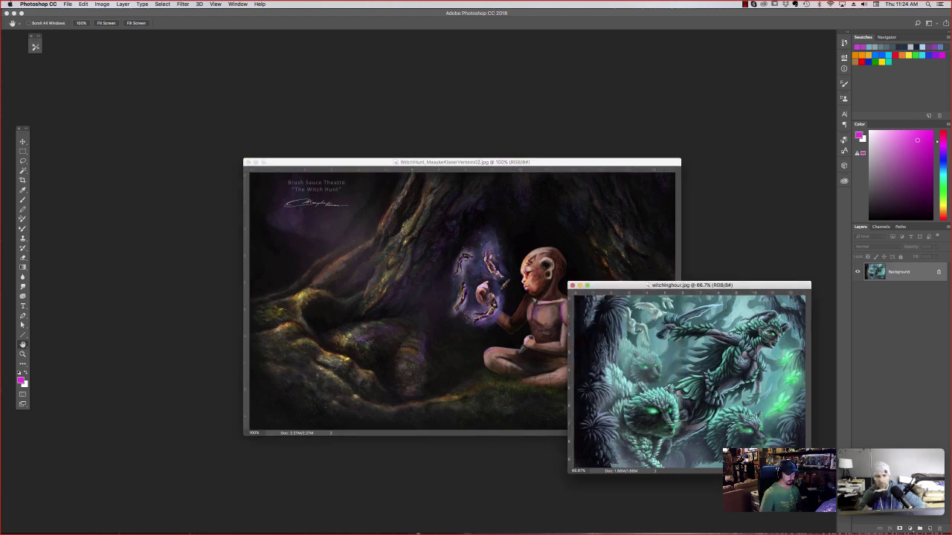
left_click_drag(692, 285, 677, 256)
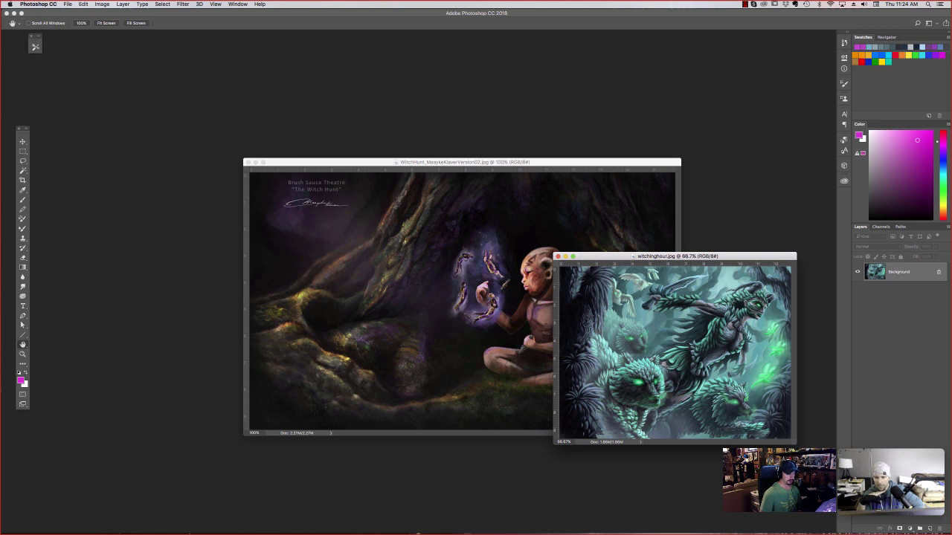
left_click_drag(461, 162, 334, 167)
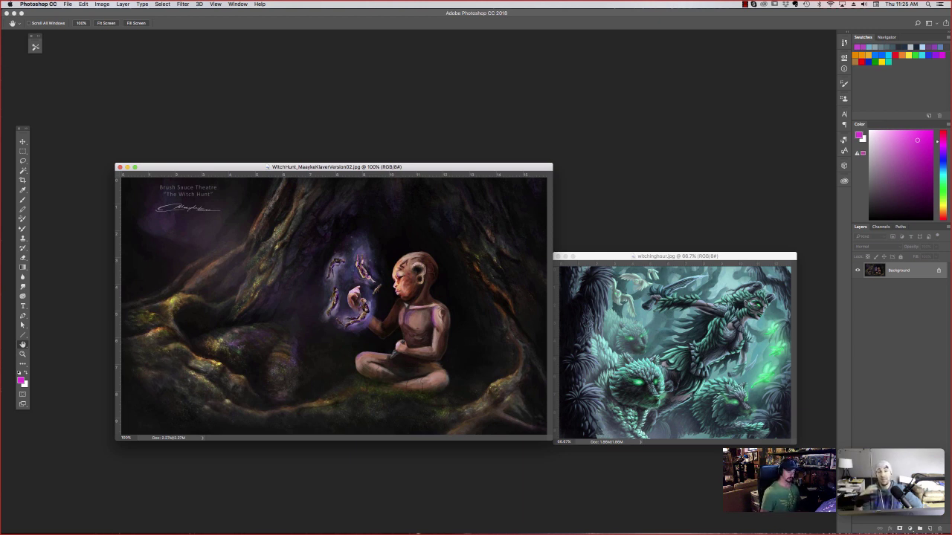
left_click_drag(714, 256, 673, 226)
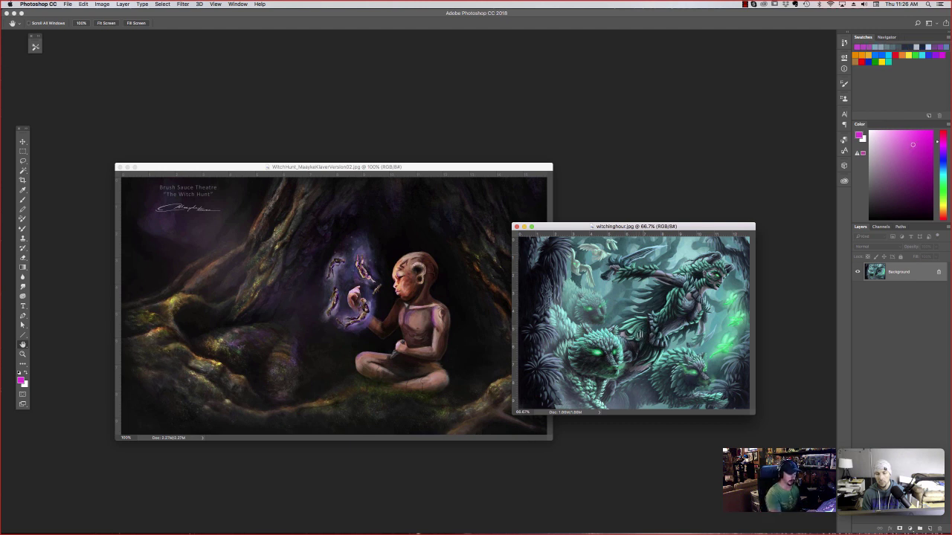
- Paint a magenta Overlay mark between the large beasts in witchinghour.jpg, and set the brush blending mode to Normal
key("b")
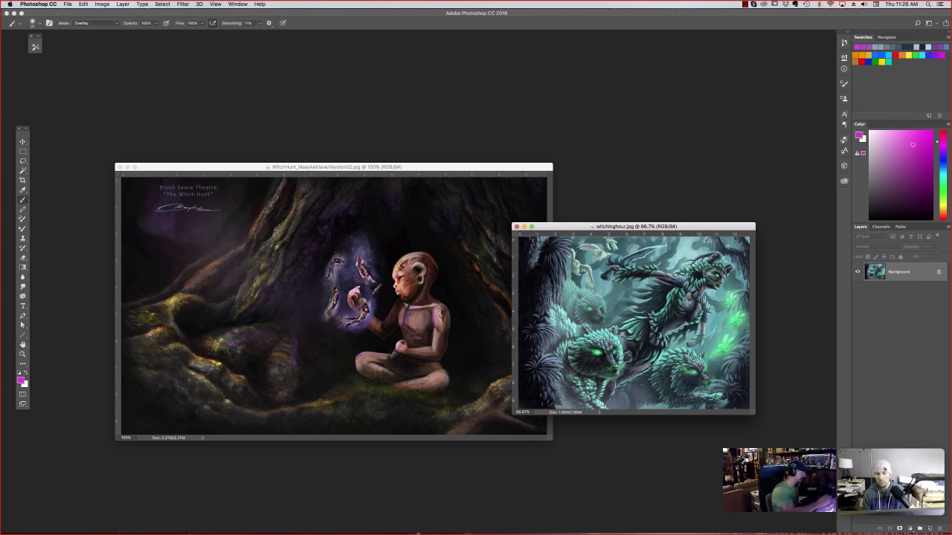
left_click_drag(632, 340, 643, 326)
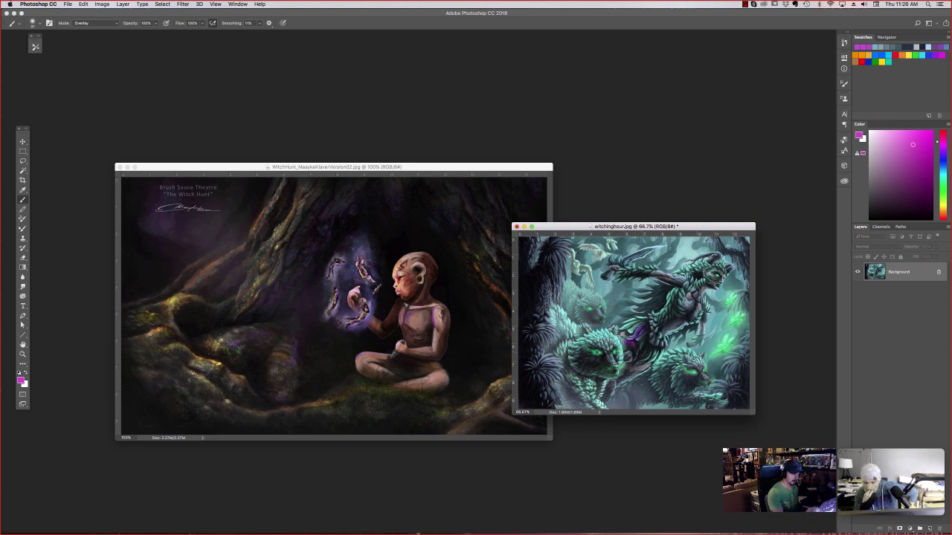
left_click(93, 23)
left_click(93, 23)
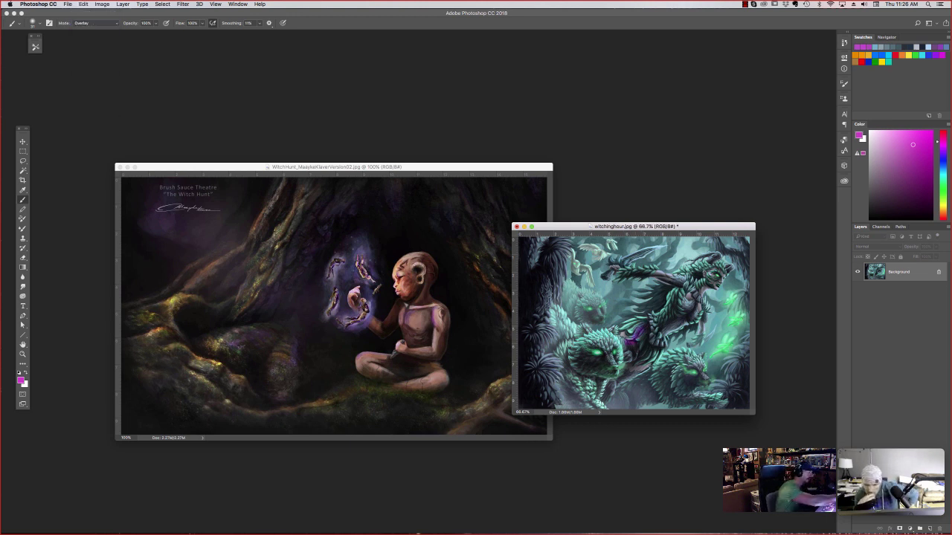
left_click(93, 23)
mouse_move(93, 5)
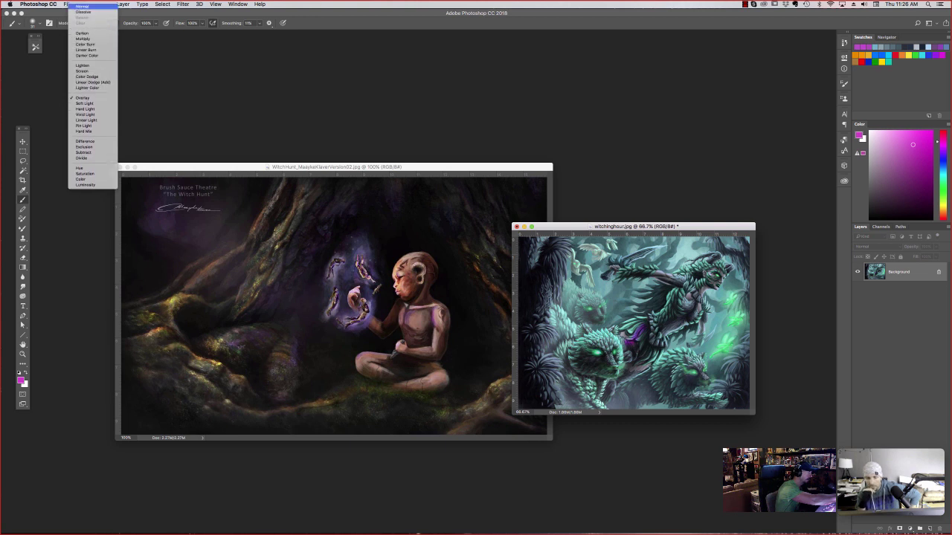
left_click(88, 6)
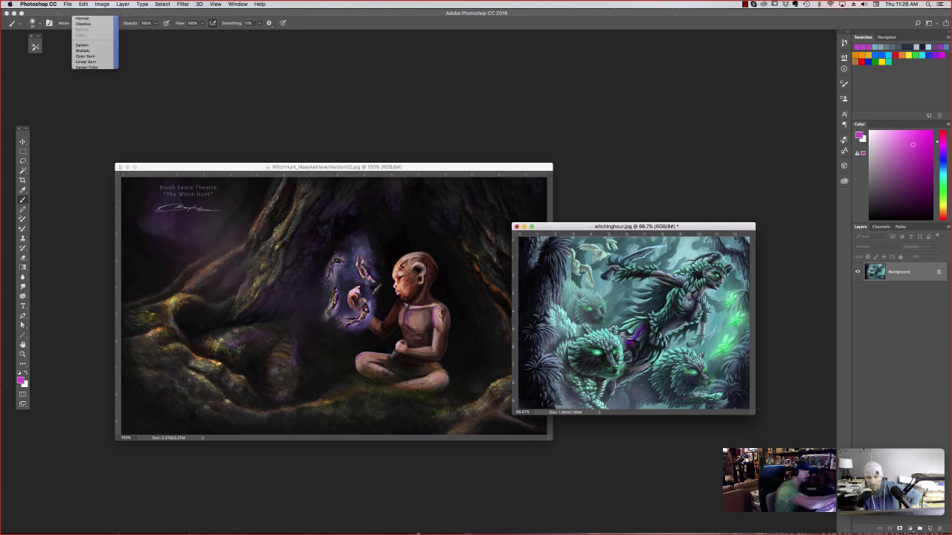
- Paint magenta strokes over the spiky foliage on the dark tree trunk in witchinghour.jpg
left_click_drag(548, 360, 563, 360)
mouse_move(543, 369)
left_mouse_down()
mouse_move(565, 376)
mouse_move(545, 396)
left_mouse_up()
mouse_move(541, 329)
left_mouse_down()
mouse_move(551, 339)
mouse_move(552, 325)
left_mouse_up()
left_click_drag(570, 261, 562, 263)
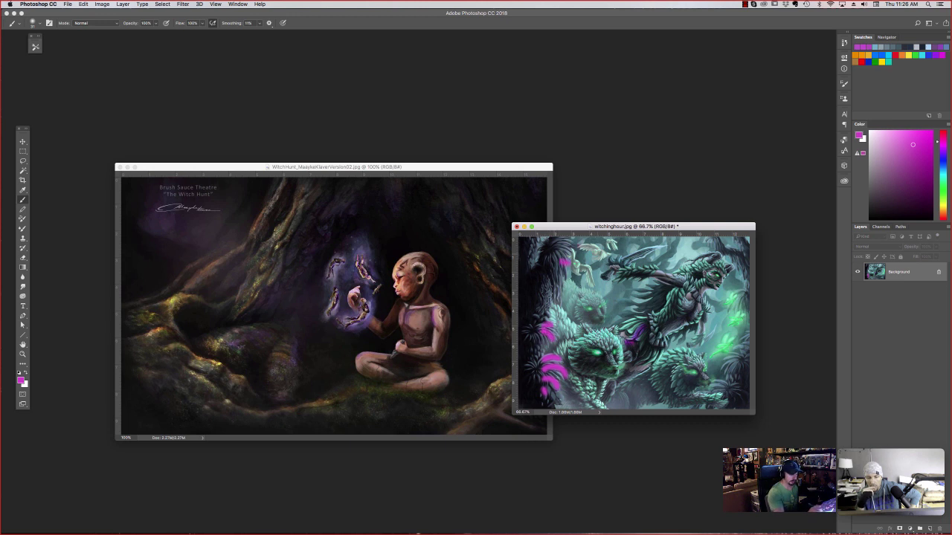
- Paint magenta feather-like strokes along the tops of the two beasts' heads and the area between them
left_click_drag(593, 333, 598, 342)
left_click_drag(582, 343, 625, 339)
left_click_drag(649, 344, 647, 350)
mouse_move(660, 342)
left_mouse_down()
mouse_move(661, 354)
mouse_move(701, 354)
left_mouse_up()
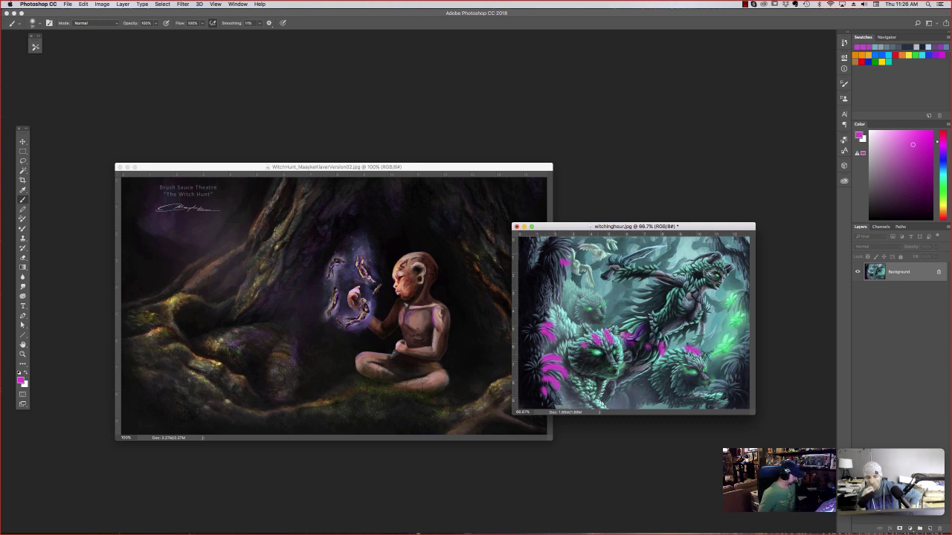
- Undo the magenta strokes on the beasts and the tree foliage, keeping only the Overlay mark
key("alt+super+z")
key("super+z")
key("super+z")
key("super+z")
key("super+z")
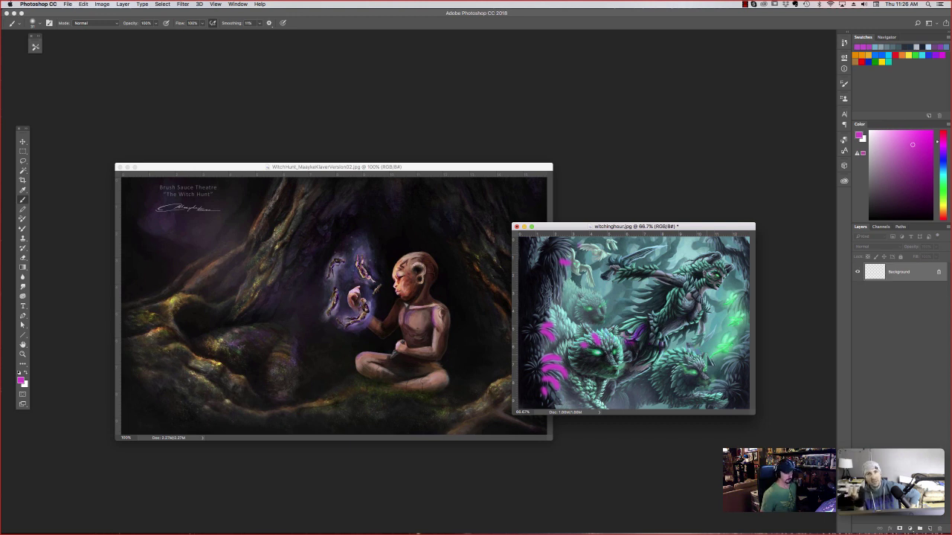
key("super+z")
key("super+z")
key("super+z")
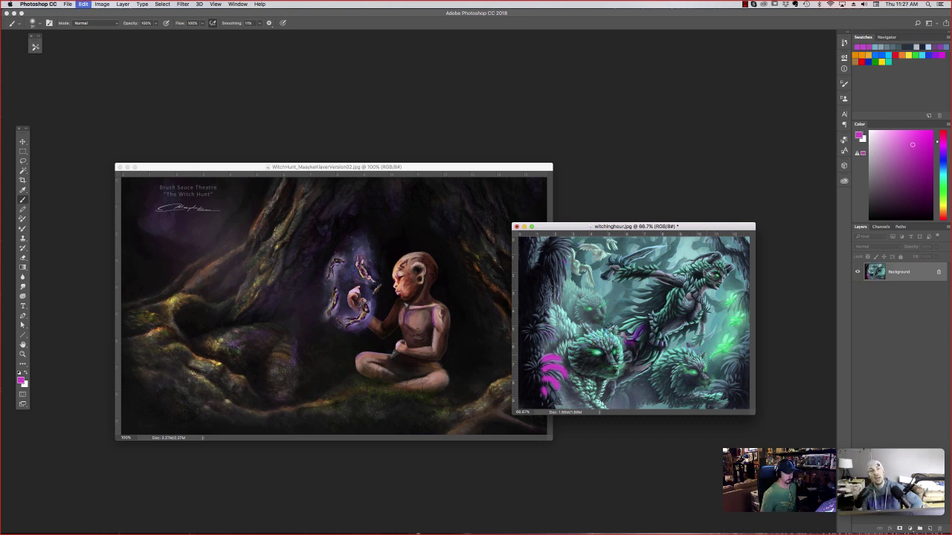
key("super+z")
key("super+z")
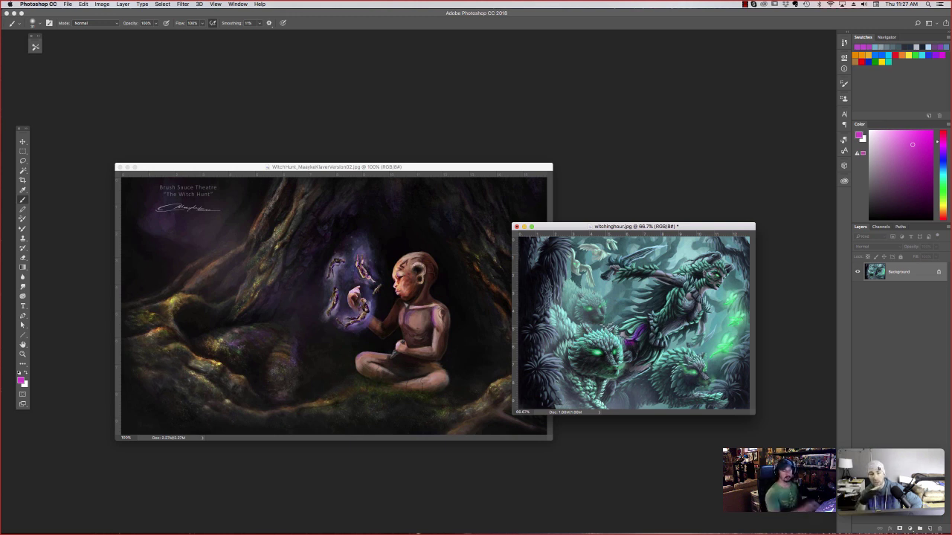
- Close witchinghour.jpg without saving the changes
key("super+z")
key("super+z")
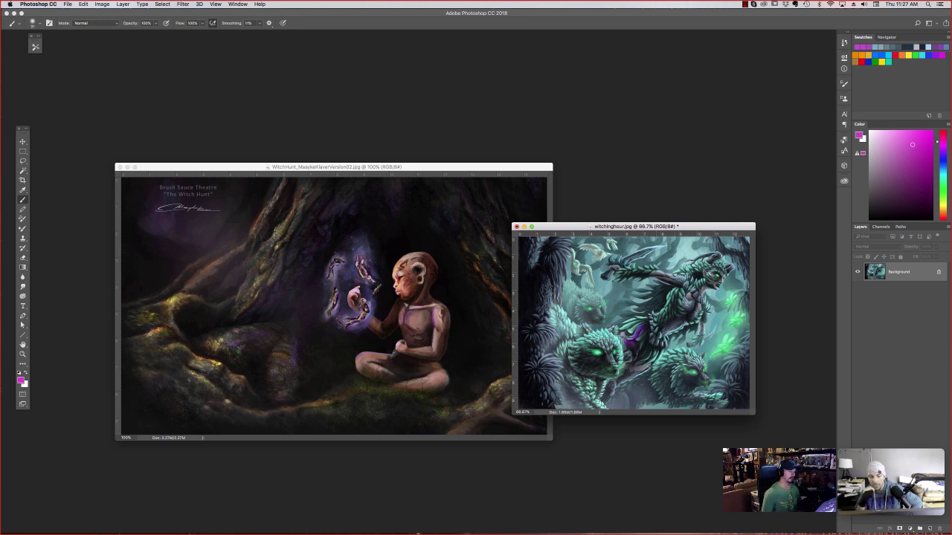
left_click(516, 227)
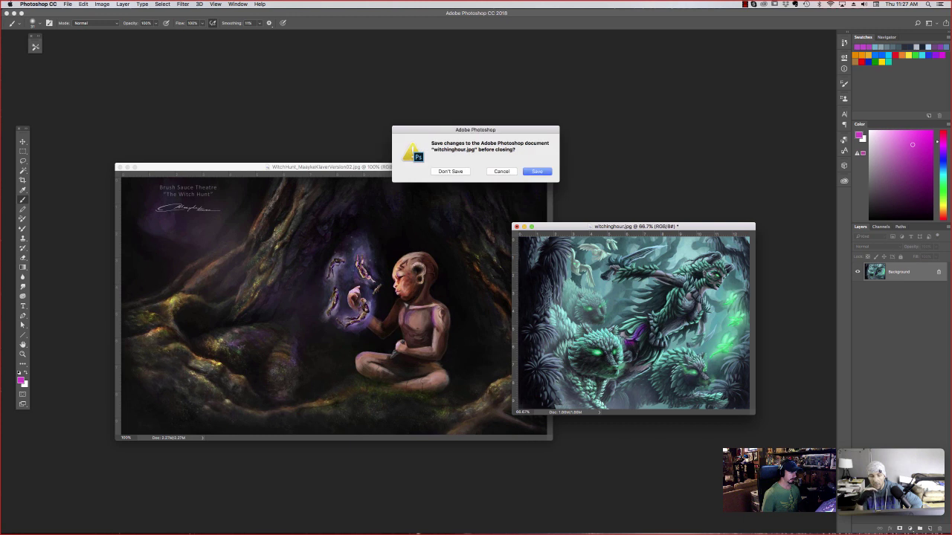
left_click(450, 172)
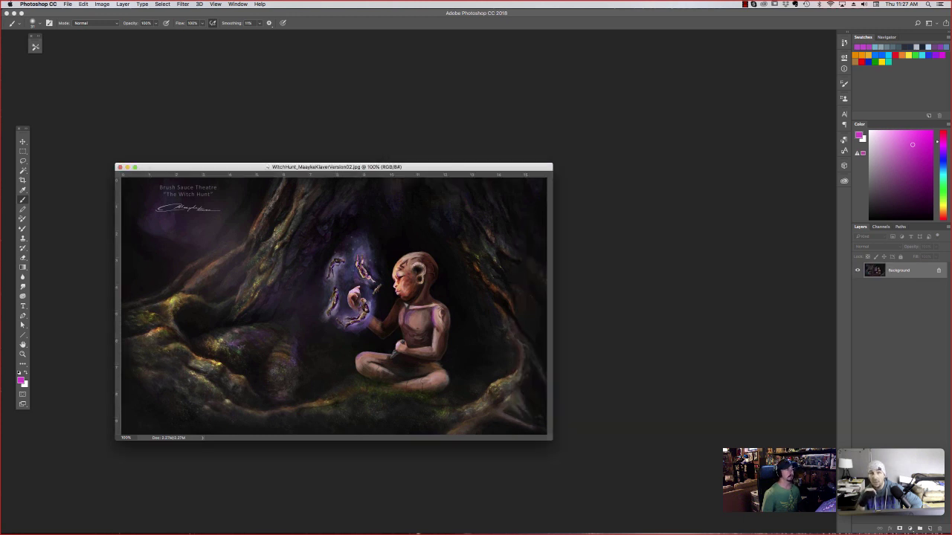
- Show the torch-lit mob painting whitch_hunt_JT.jpg in full-screen mode
key("super+Tab")
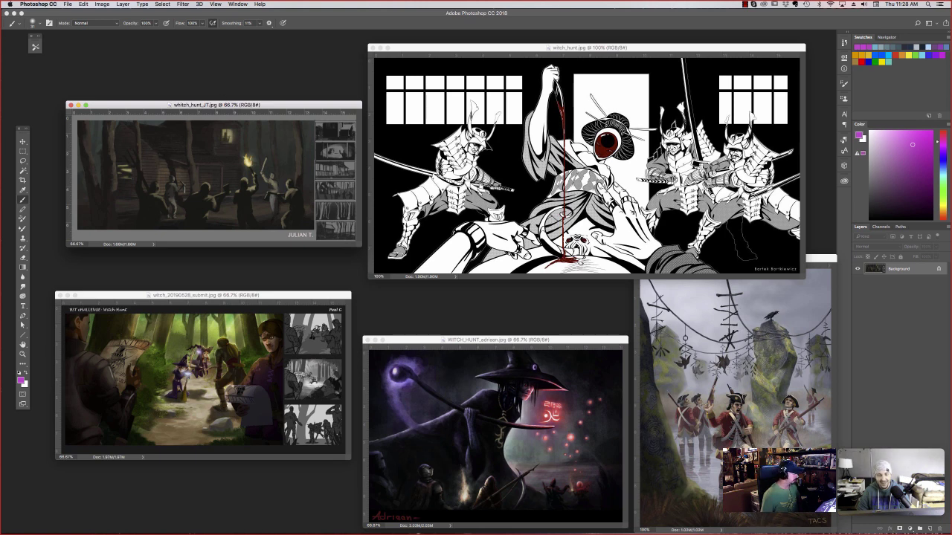
left_click_drag(215, 105, 226, 104)
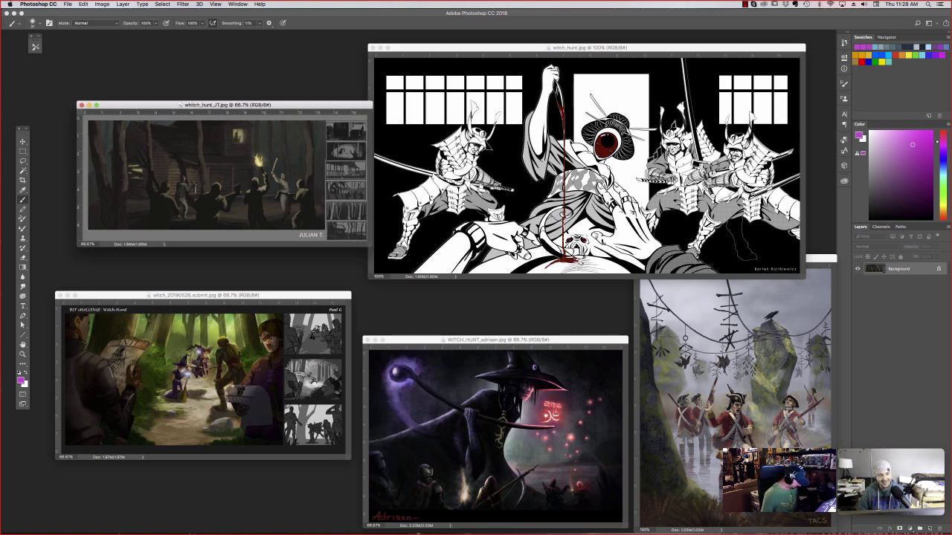
key("f")
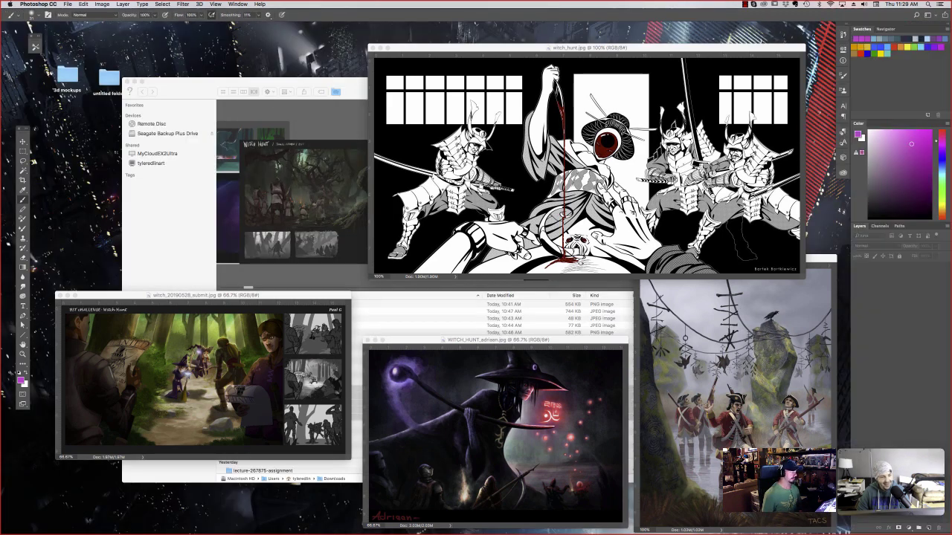
- Examine the torch-lit mob painting close up and at thumbnail size to judge how its figures and values read
key("super+plus")
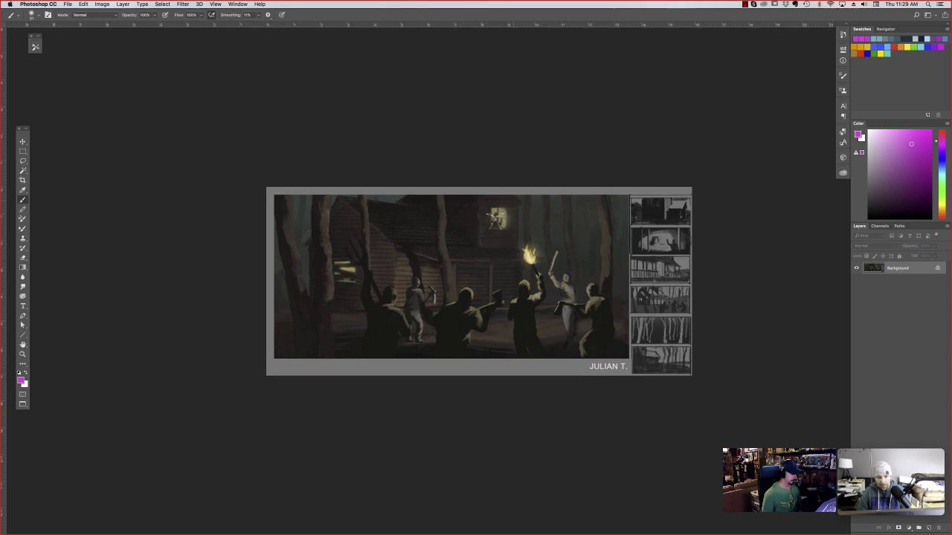
key("super+plus")
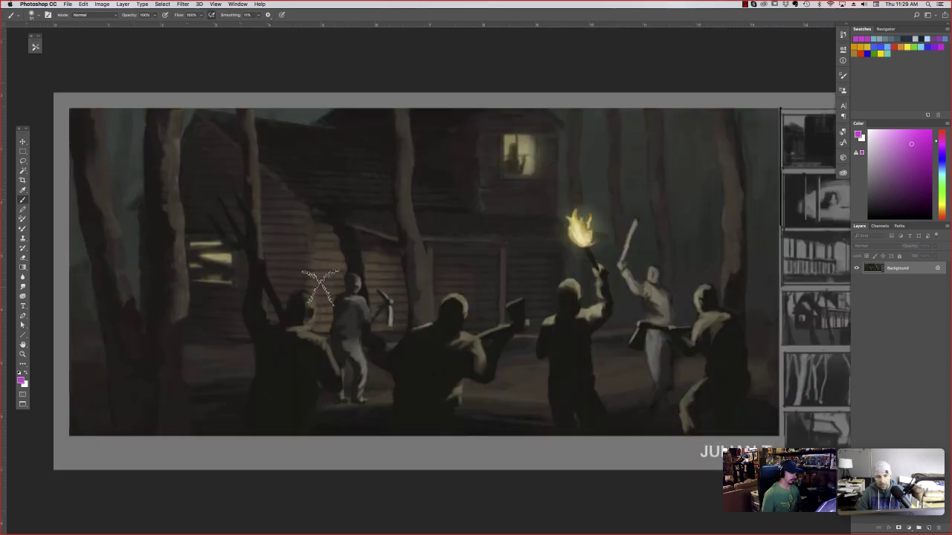
scroll(320, 287, "down", 1)
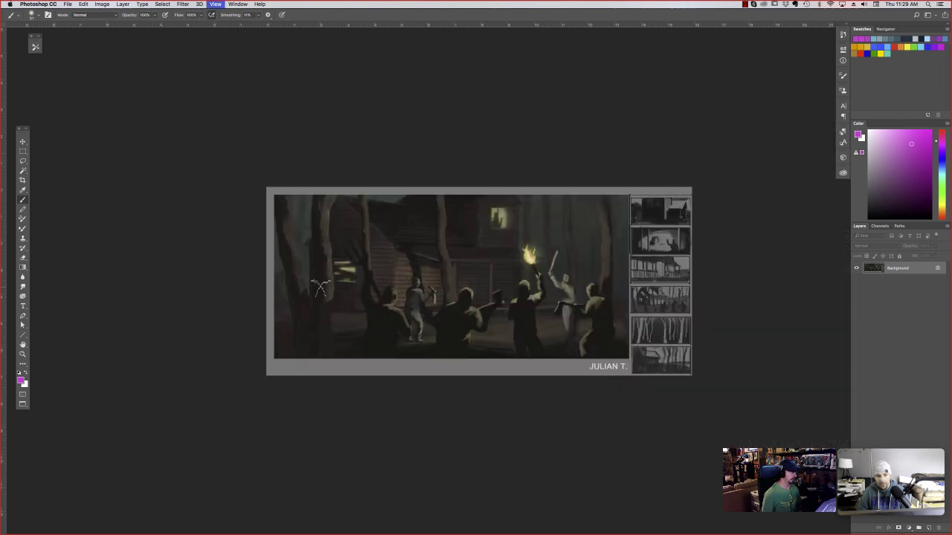
key("super+minus")
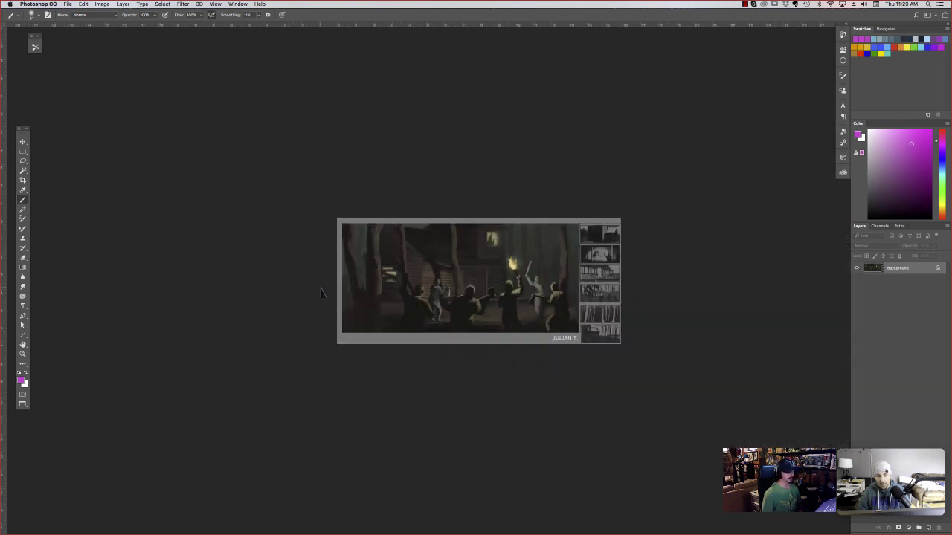
key("super+minus")
key("super+minus")
key("super+minus")
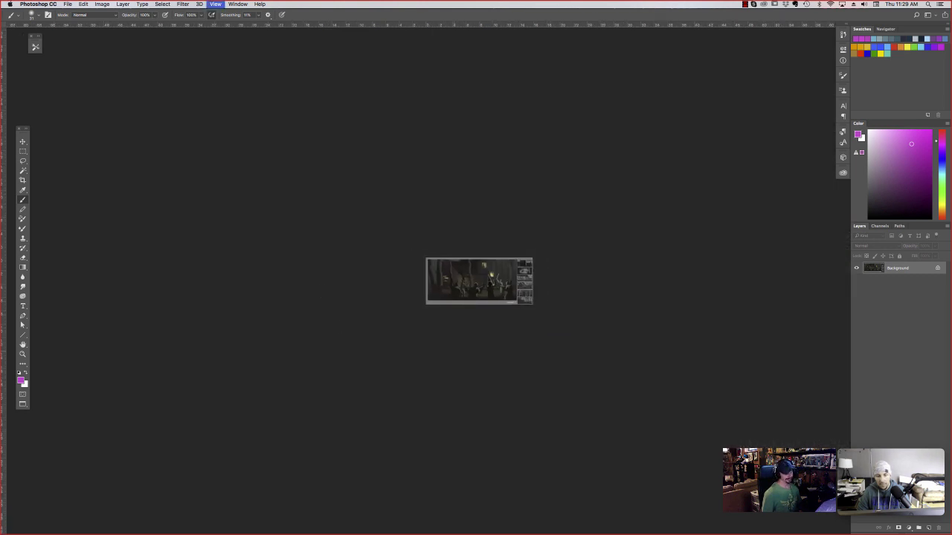
key("super+minus")
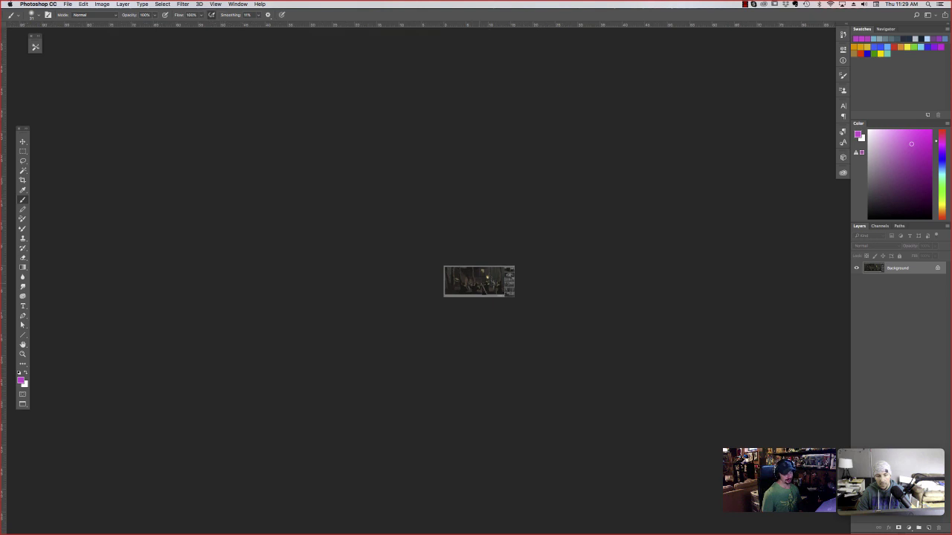
- Try to select the dark forest gap behind the torch with the Magic Wand, clearing each selection
key("super+plus")
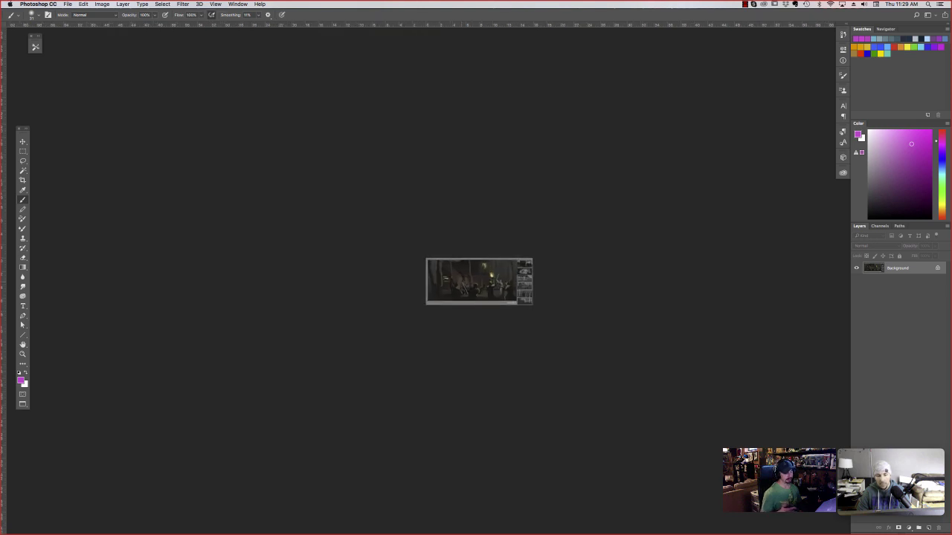
key("super+plus")
key("super+plus")
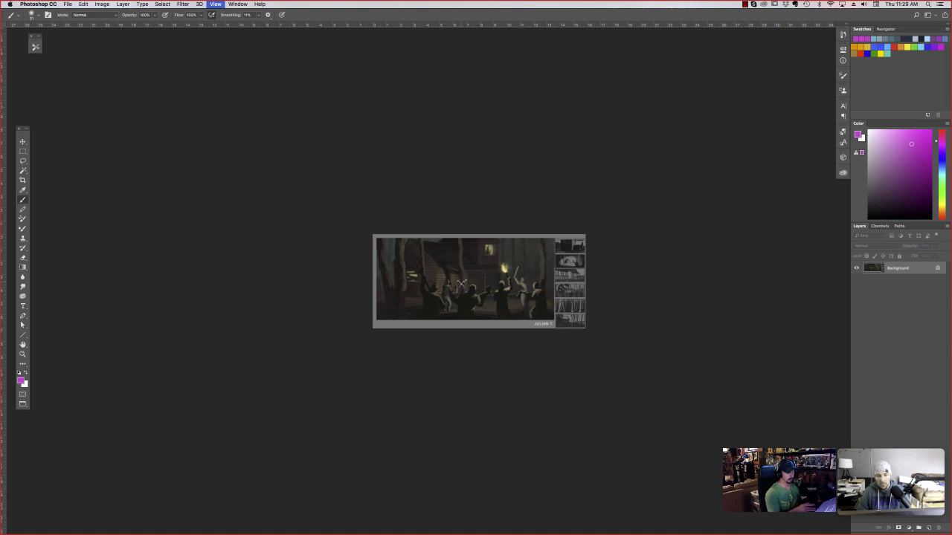
key("super+plus")
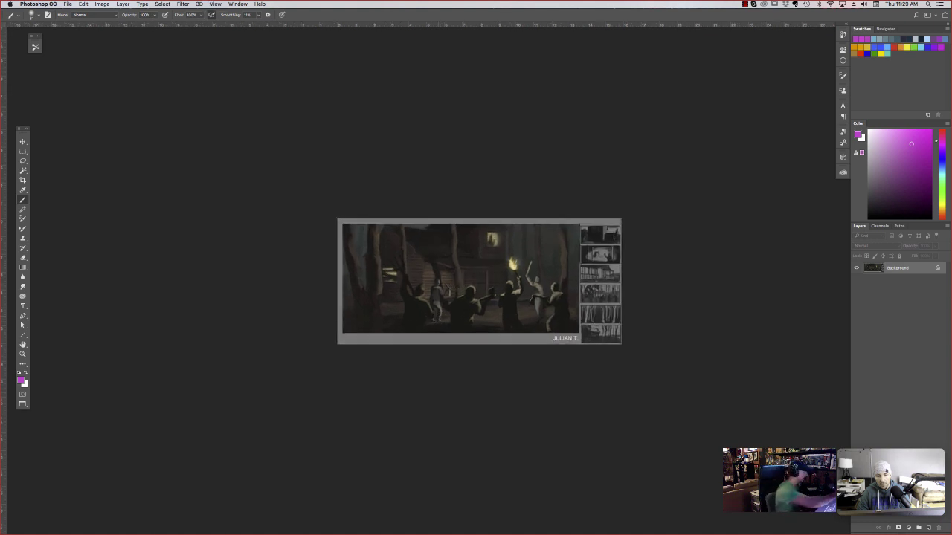
key("w")
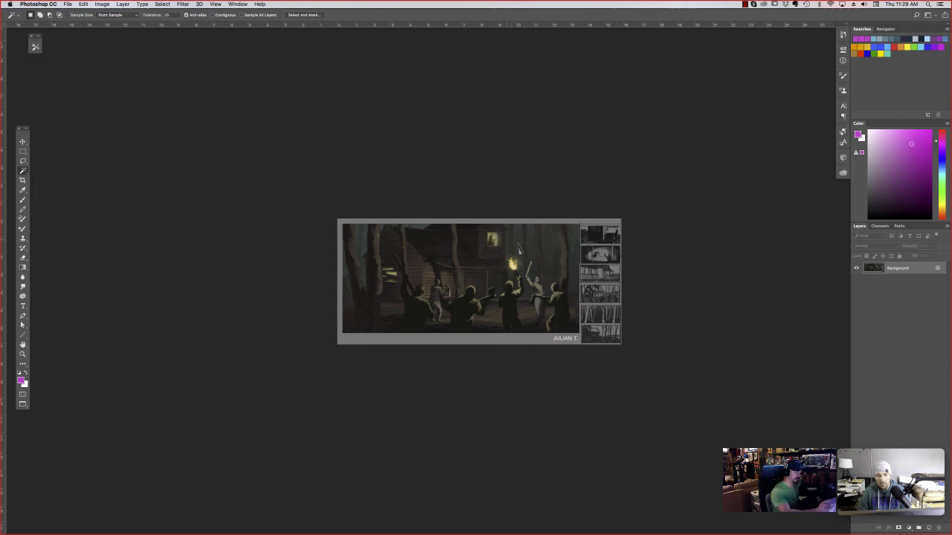
left_click(517, 248)
key("super+d")
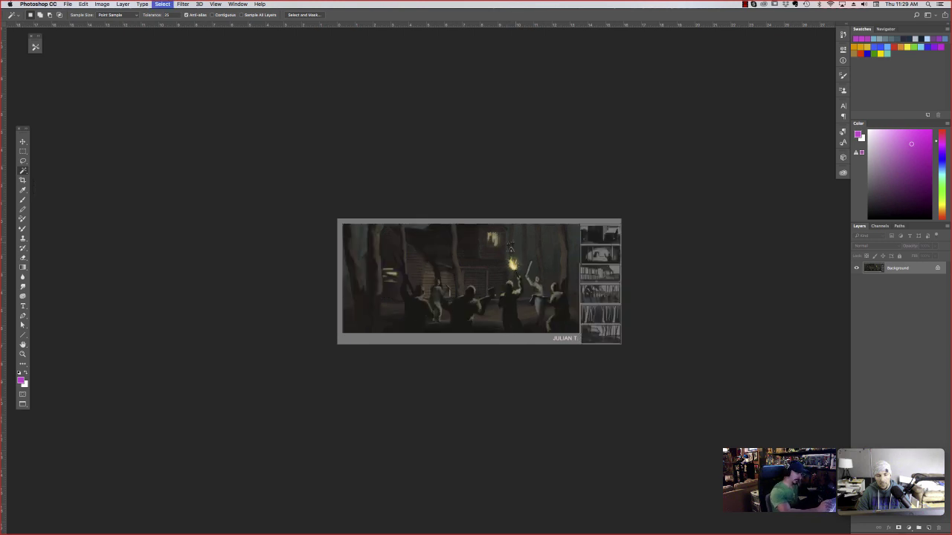
left_click(520, 249)
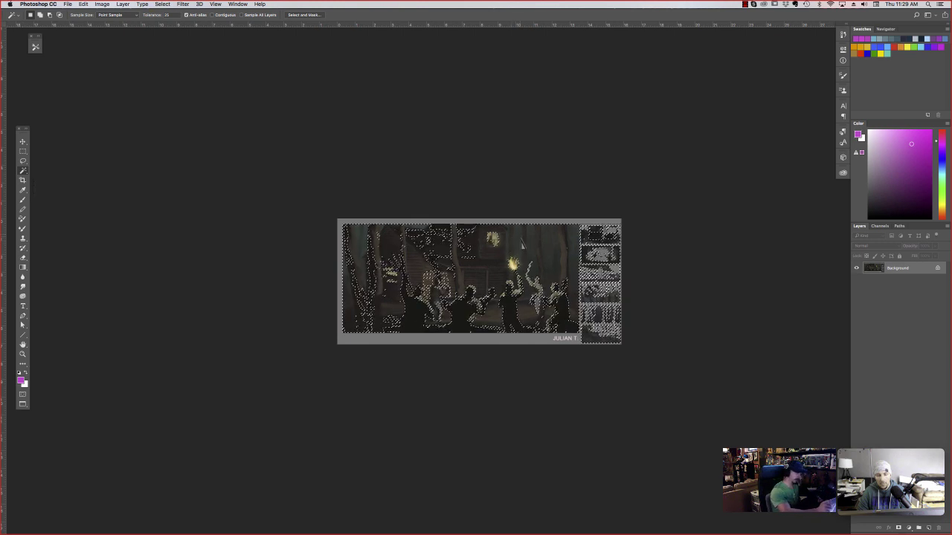
key("super+d")
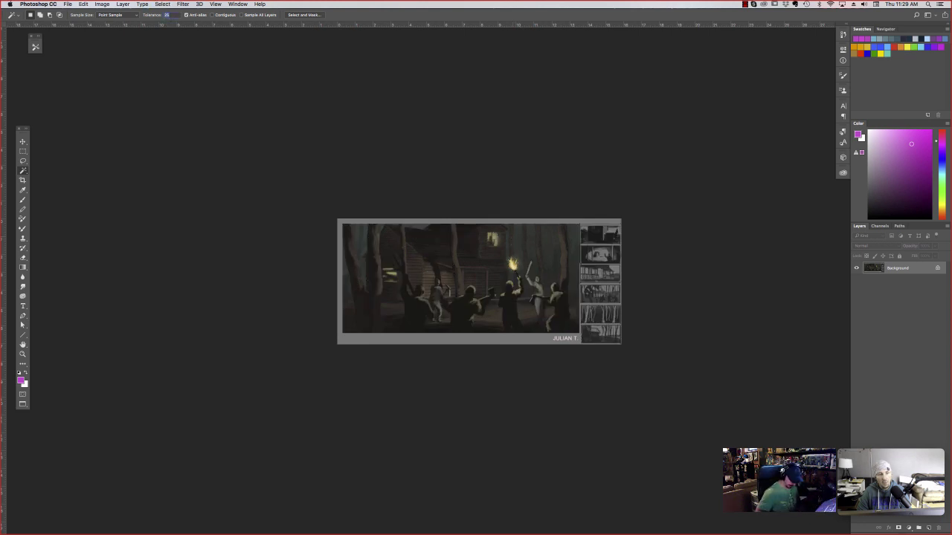
- Set the Magic Wand tolerance to 10 and retry selecting the dark forest area, clearing the selection
type("10")
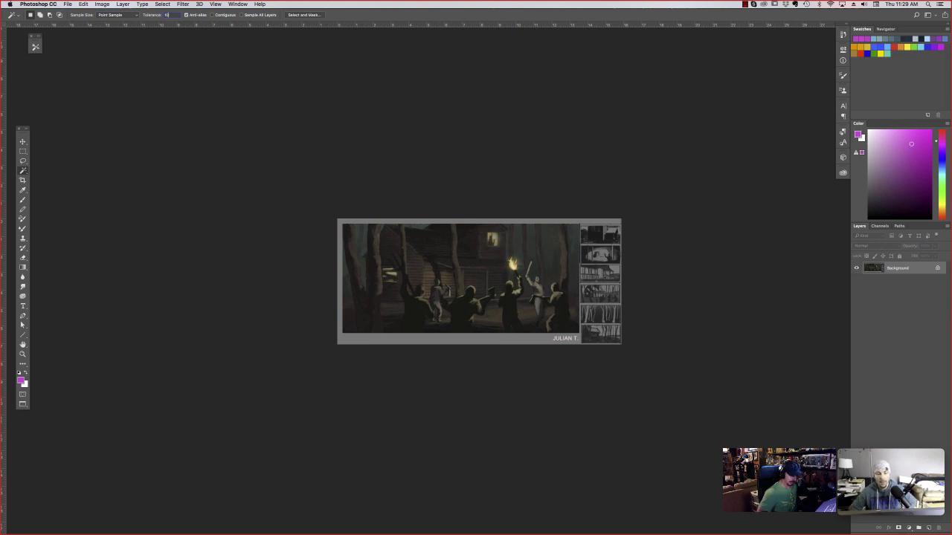
key("Return")
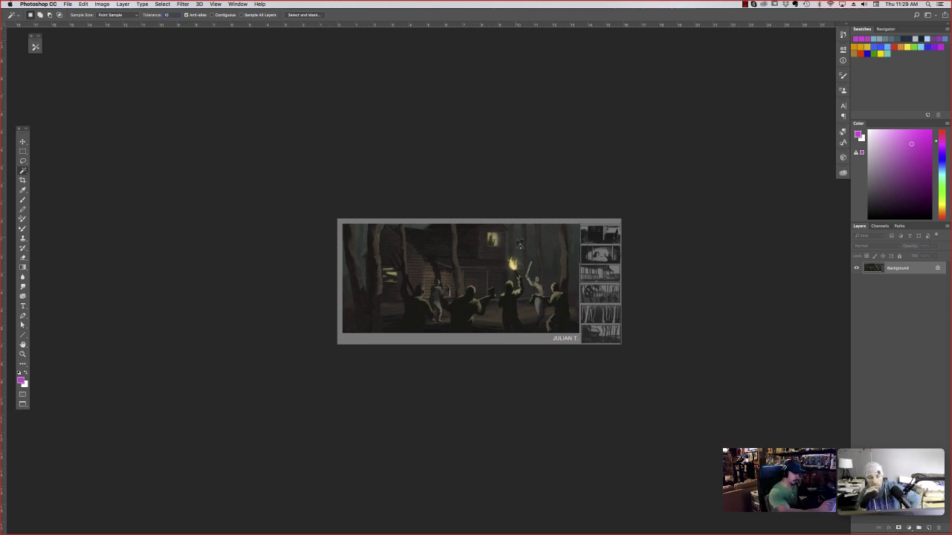
left_click(510, 305)
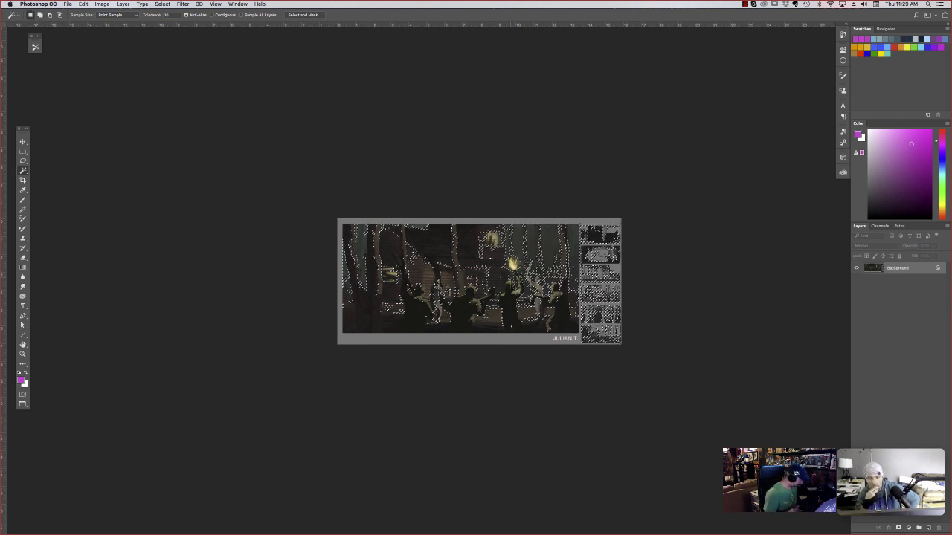
key("super+d")
- Outline the thin tree trunks around the torch with the Lasso and hide the selection edges
key("l")
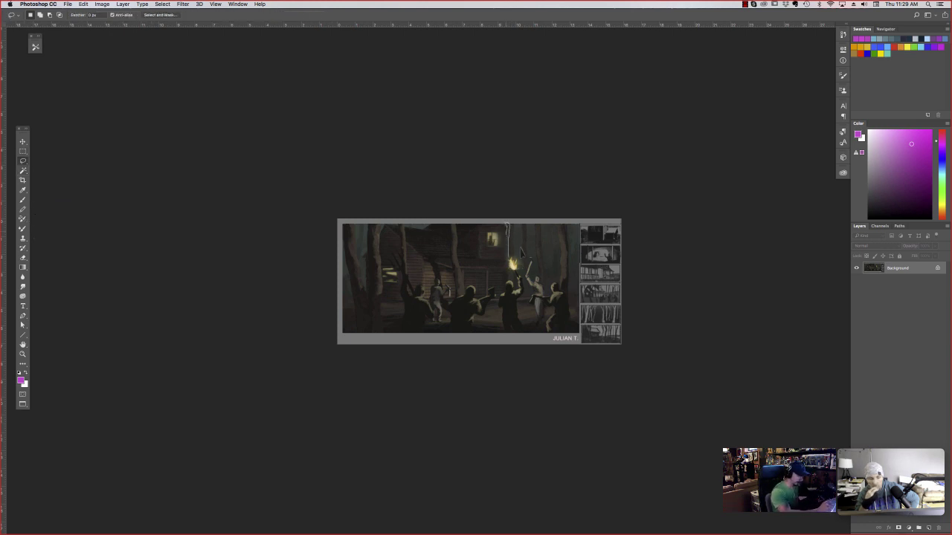
left_click_drag(507, 236, 508, 257)
mouse_move(520, 222)
left_mouse_down()
mouse_move(522, 232)
mouse_move(521, 222)
left_mouse_up()
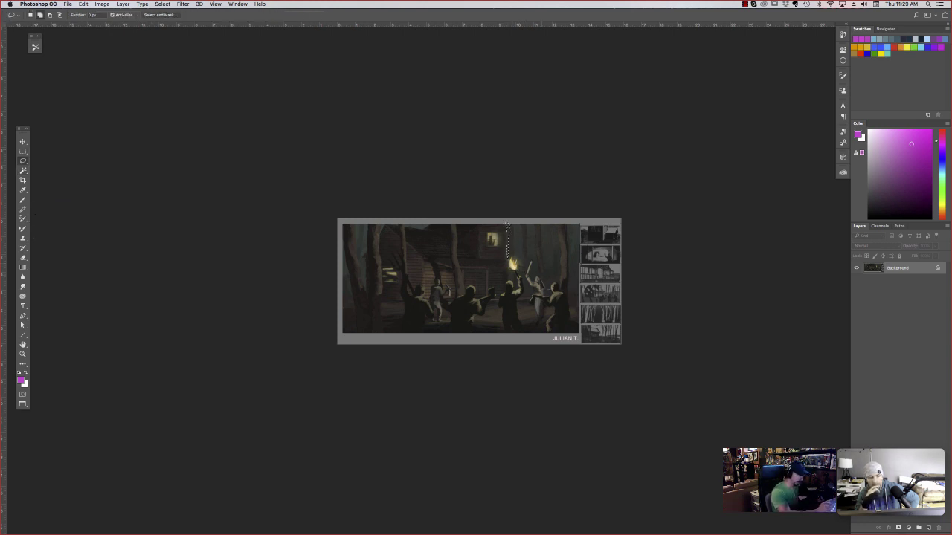
left_click_drag(539, 277, 536, 226)
mouse_move(549, 271)
left_mouse_down()
mouse_move(544, 213)
mouse_move(566, 234)
mouse_move(557, 247)
mouse_move(548, 286)
left_mouse_up()
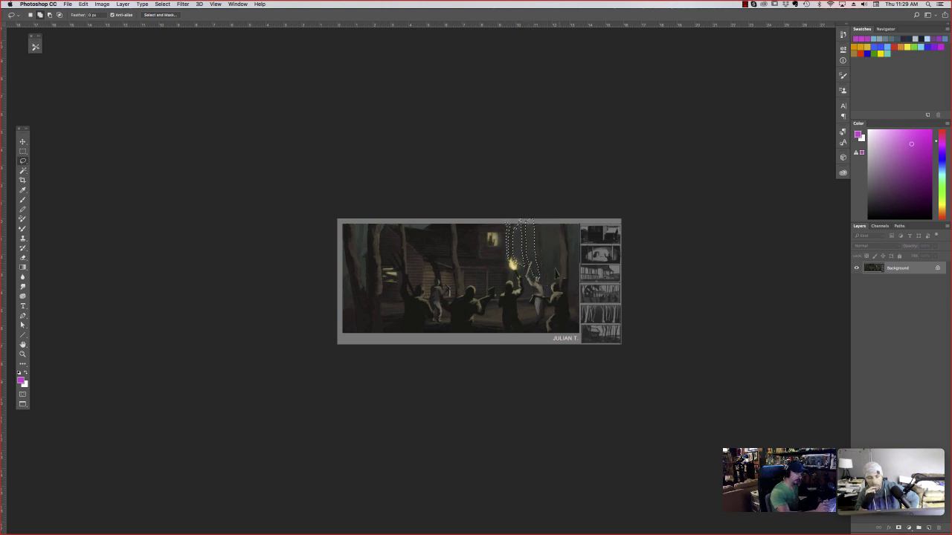
key("super+h")
key("super+d")
- Choose a dark green-grey and a soft 300 px brush, and paint haze between the trees behind the torch
key("b")
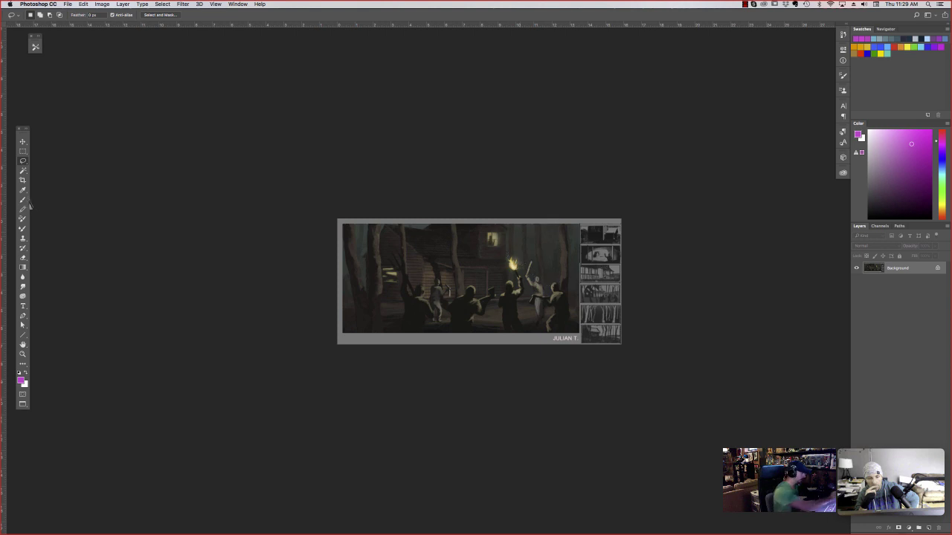
left_click(875, 200)
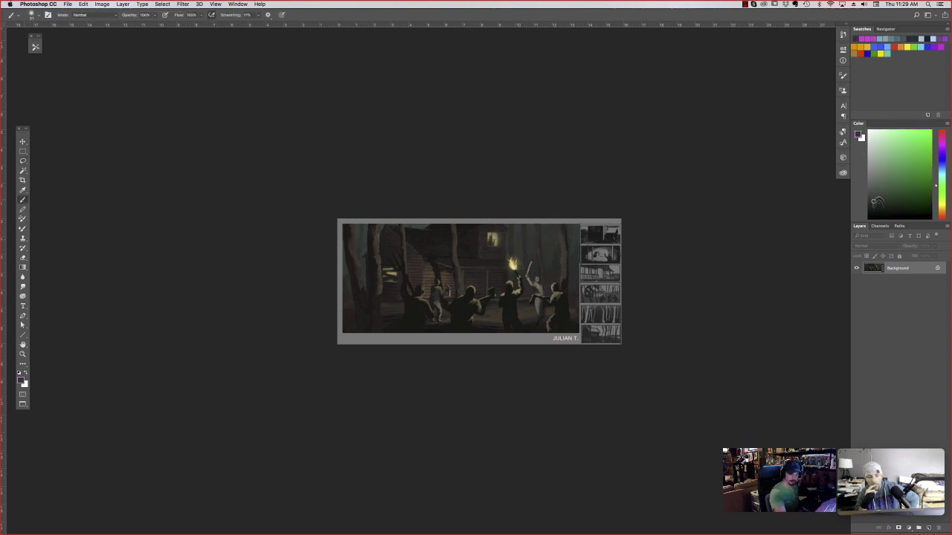
left_click(879, 196)
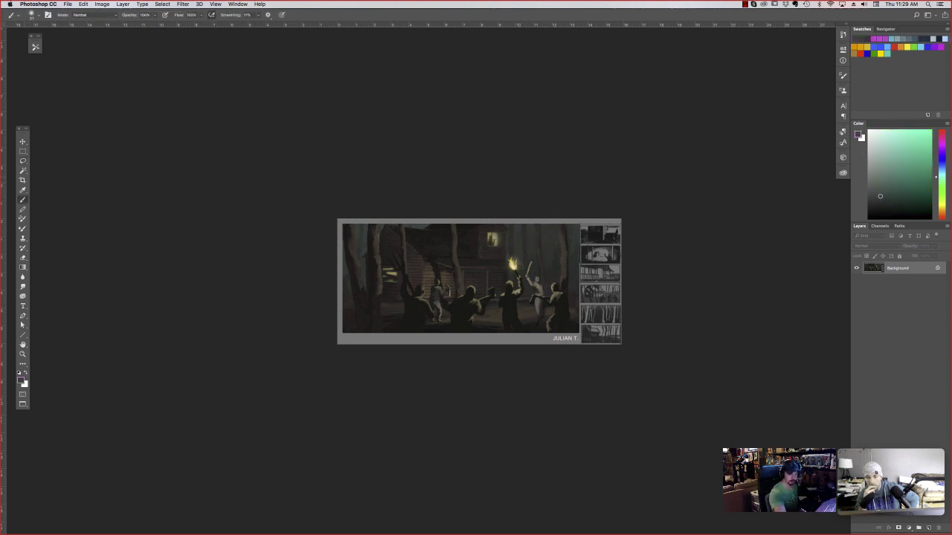
right_click(533, 255)
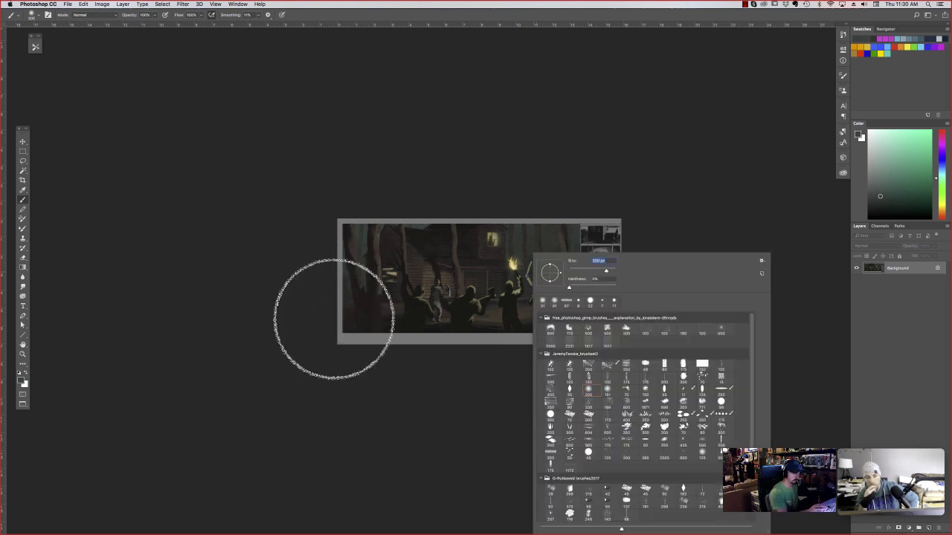
left_click(493, 254)
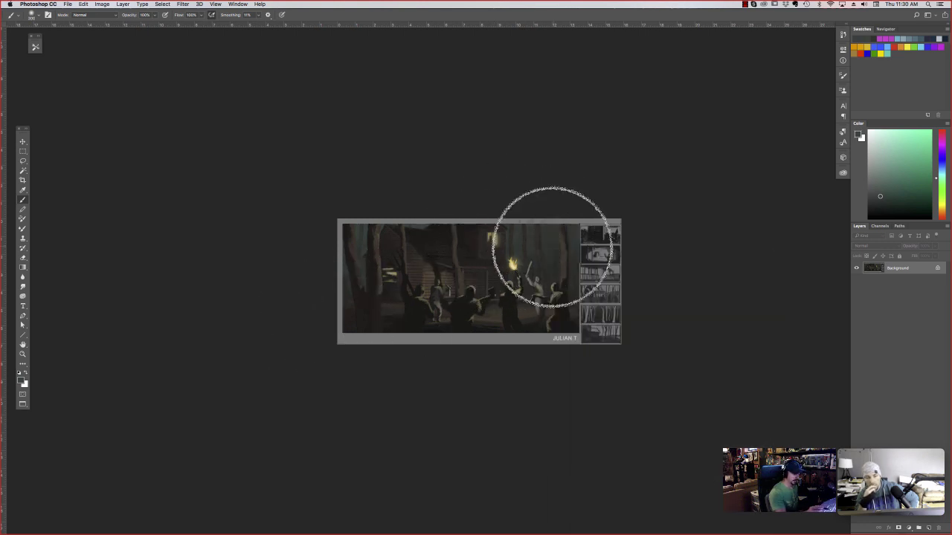
key("f")
left_click_drag(513, 248, 527, 248)
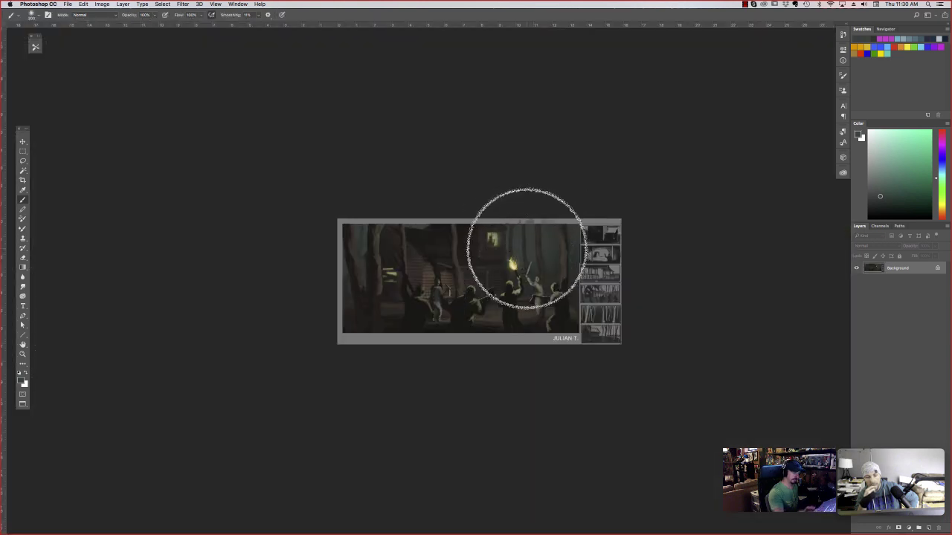
- Brighten the haze between the trees with a lighter green-grey and remove the stray line across the torch
left_click(887, 186)
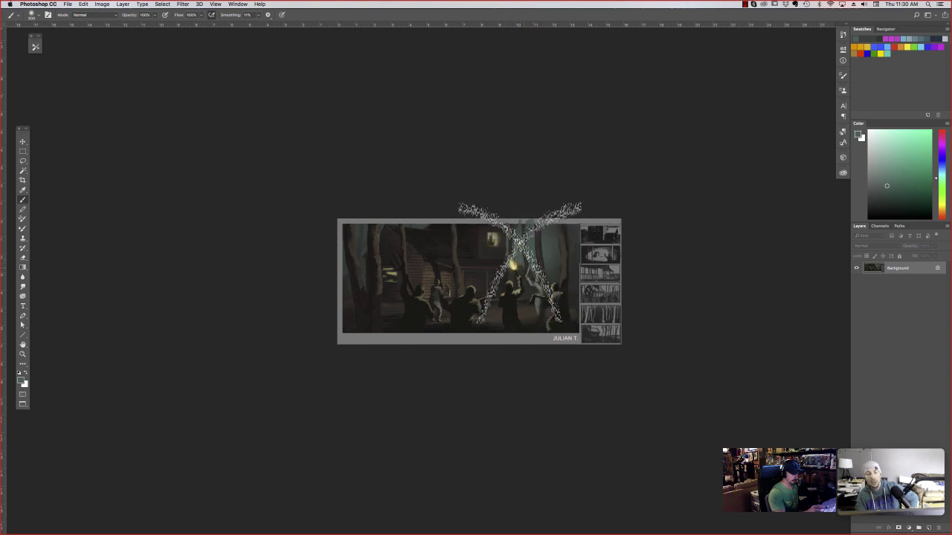
mouse_move(512, 263)
left_mouse_down()
mouse_move(551, 284)
mouse_move(566, 273)
mouse_move(534, 269)
left_mouse_up()
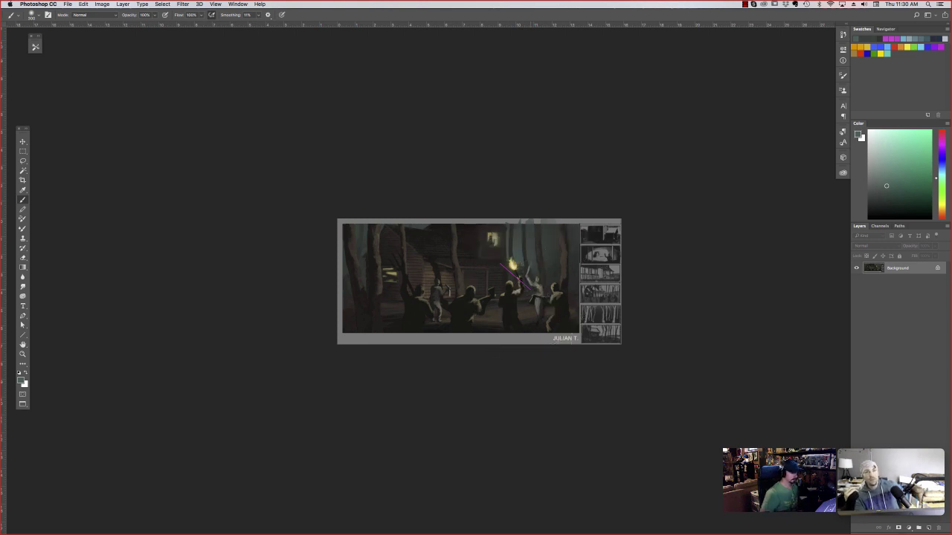
key("ctrl+z")
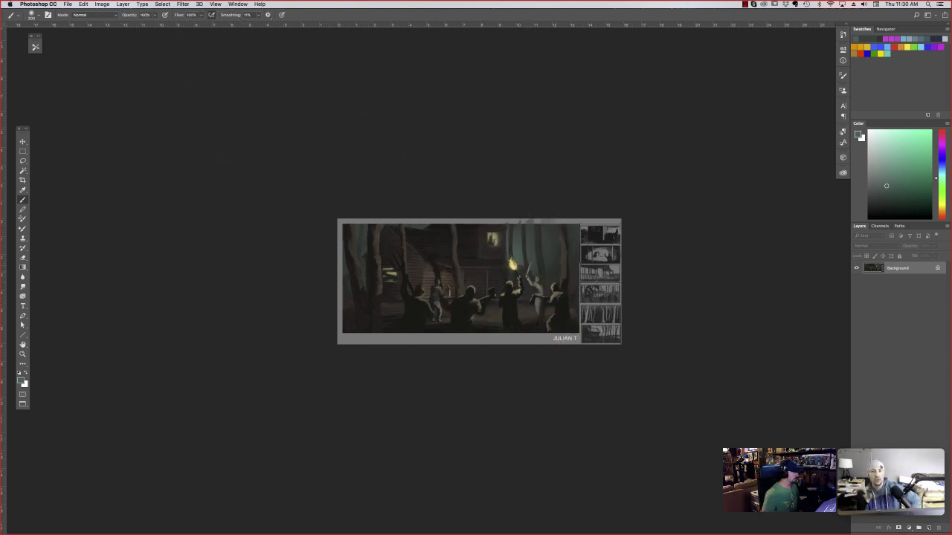
- Reduce the brush opacity to 64% and glance at the submissions in the Downloads folder
left_click(155, 15)
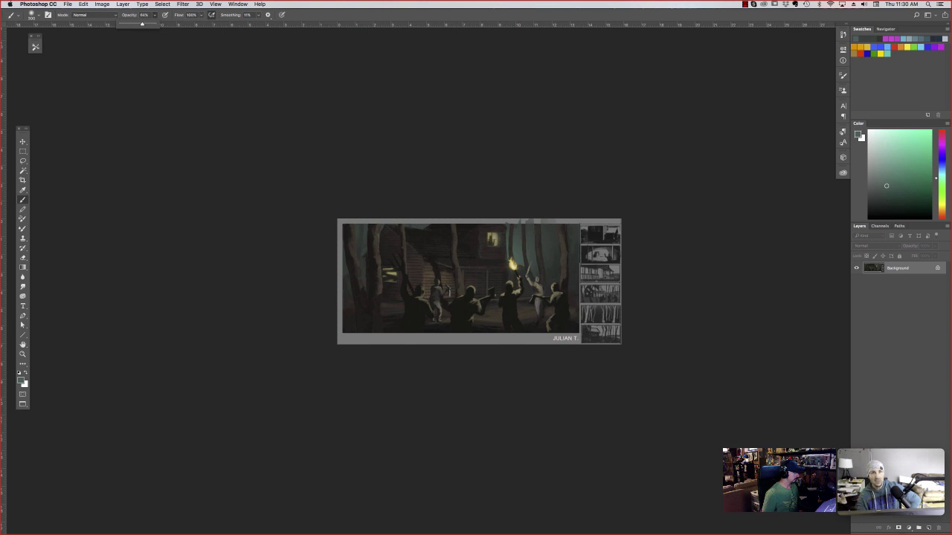
left_click(98, 357)
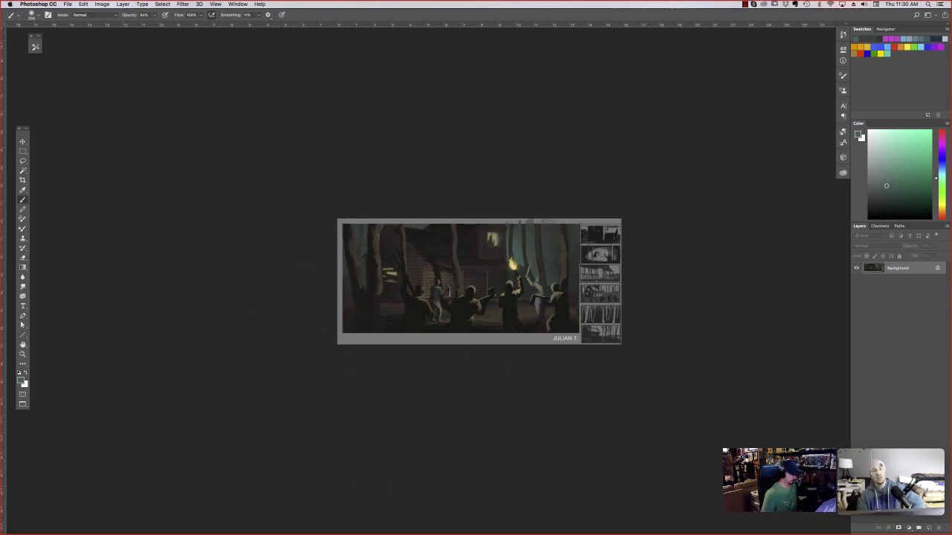
left_click(128, 520)
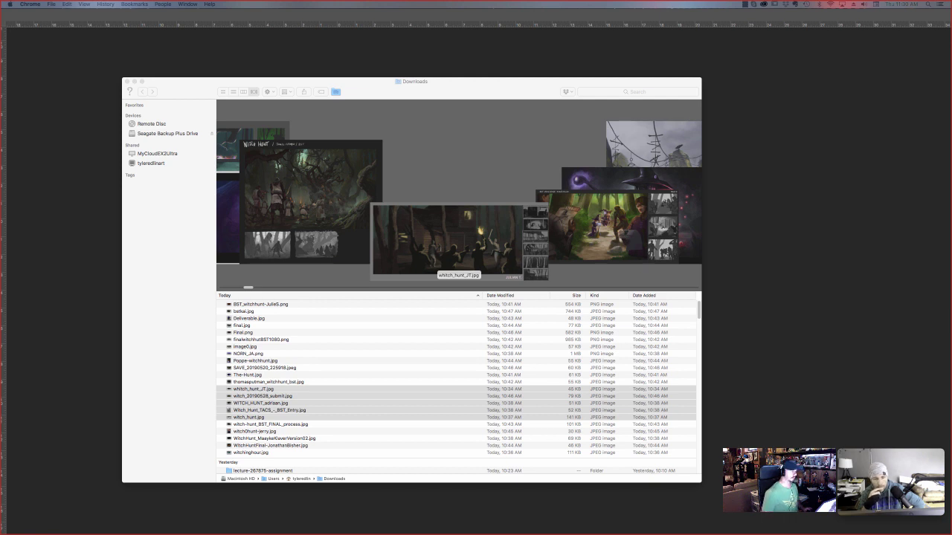
left_click(215, 67)
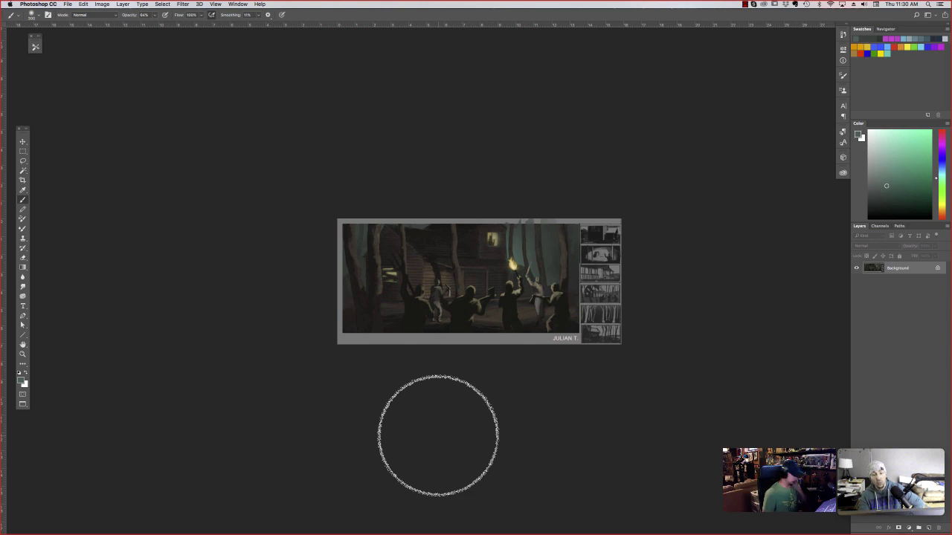
- Sample the central gunman's dark coat colour and select his silhouette with the Lasso
key("super+equal")
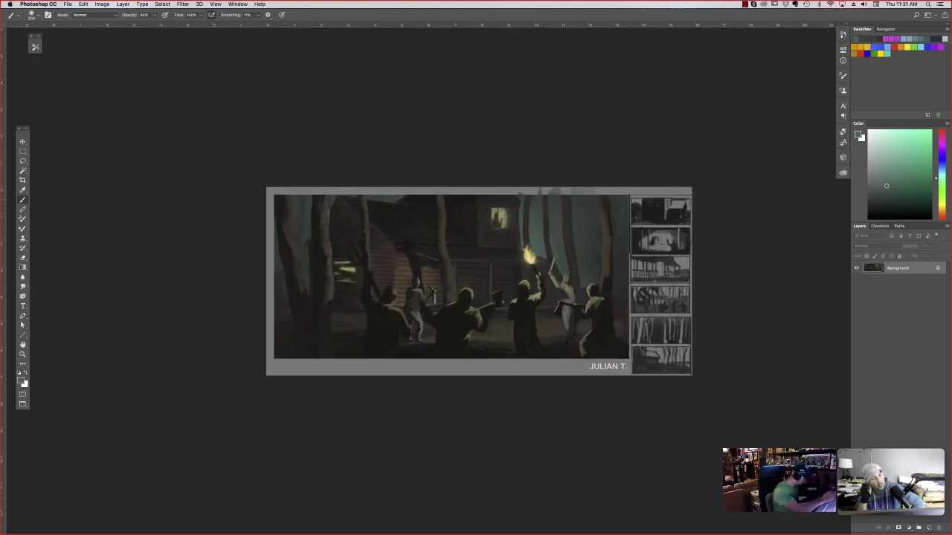
right_click(455, 322)
left_click(448, 327, "alt")
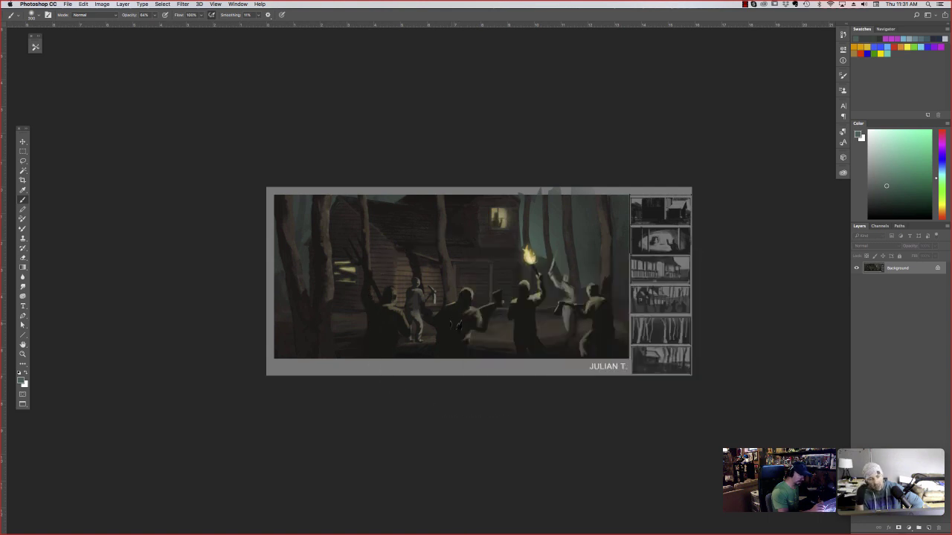
left_click(23, 161)
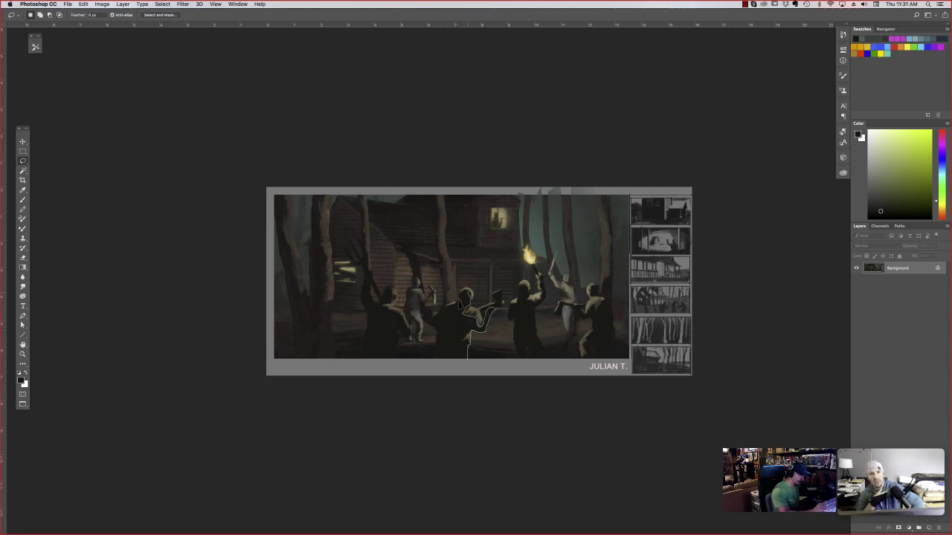
left_click_drag(435, 365, 436, 371)
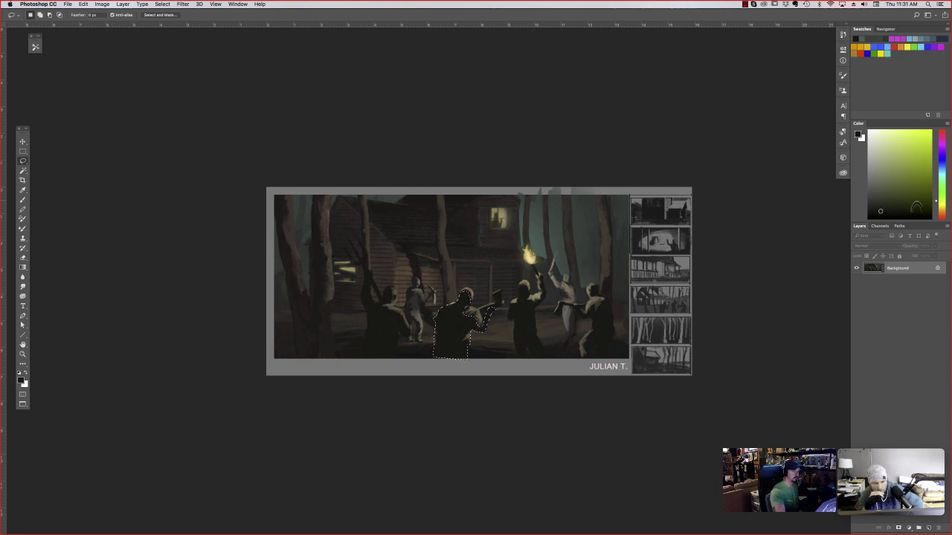
- Darken the selected central gunman's silhouette with a Levels adjustment that raises the shadow input
left_click_drag(939, 195, 936, 191)
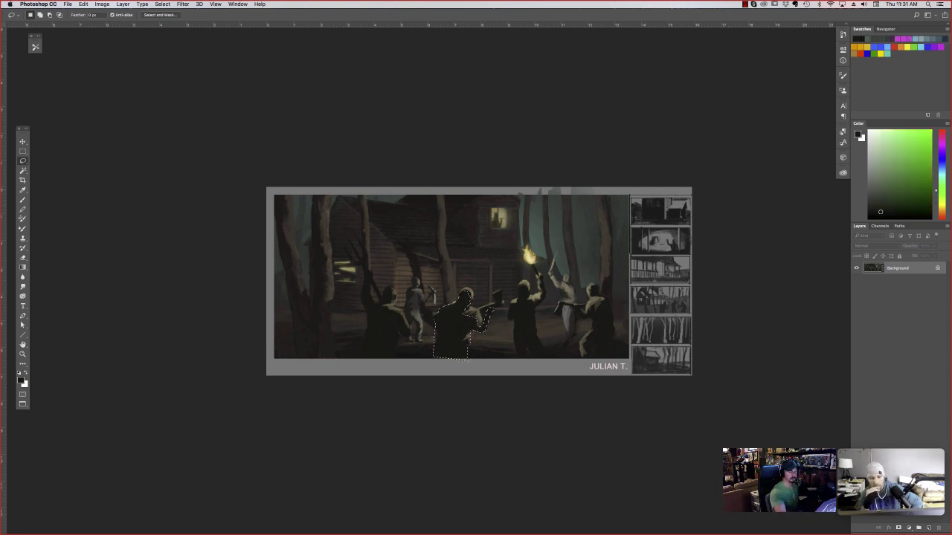
left_click(916, 215)
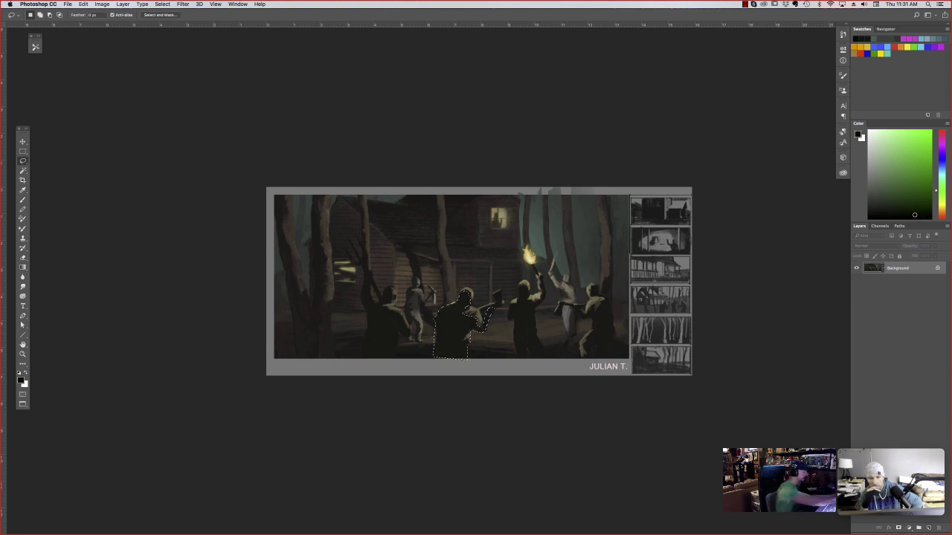
left_click(102, 4)
left_click(102, 4)
left_click(102, 5)
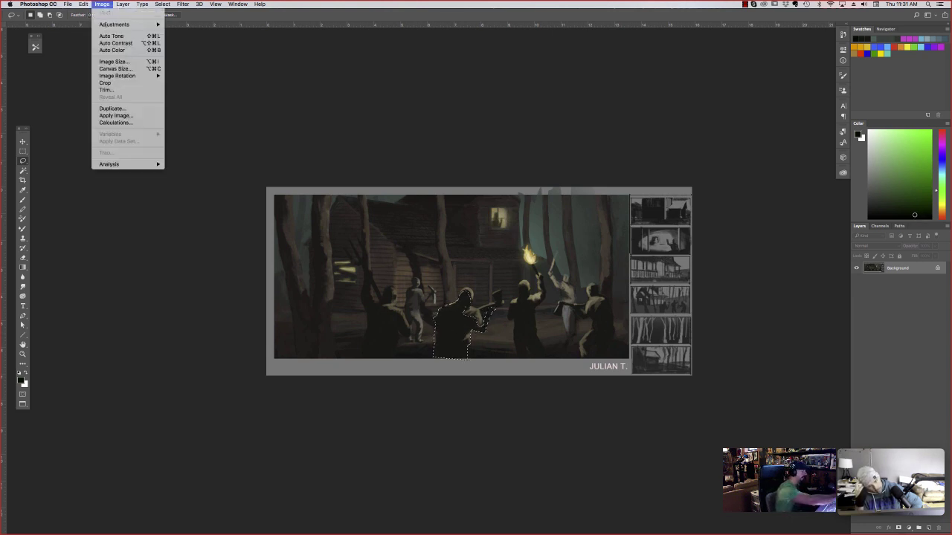
mouse_move(114, 24)
left_click(176, 33)
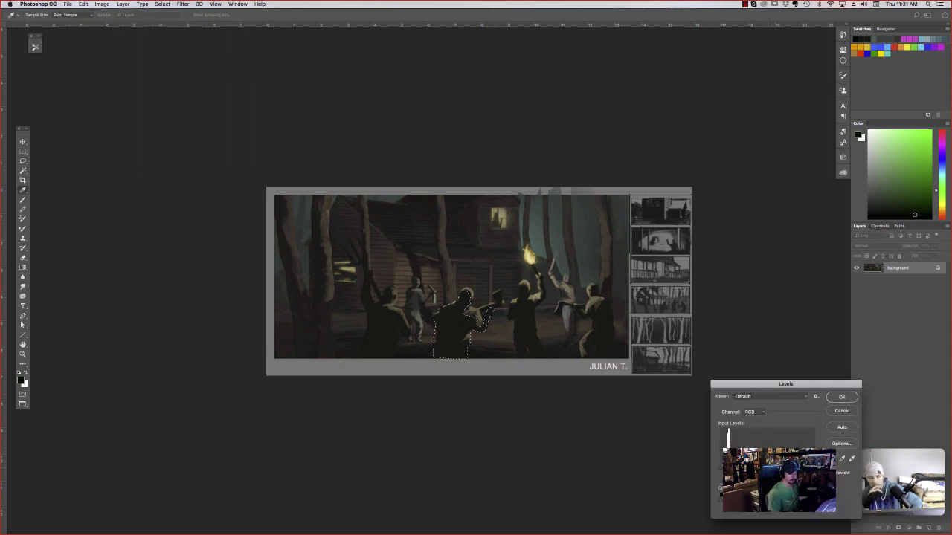
left_click_drag(720, 467, 726, 467)
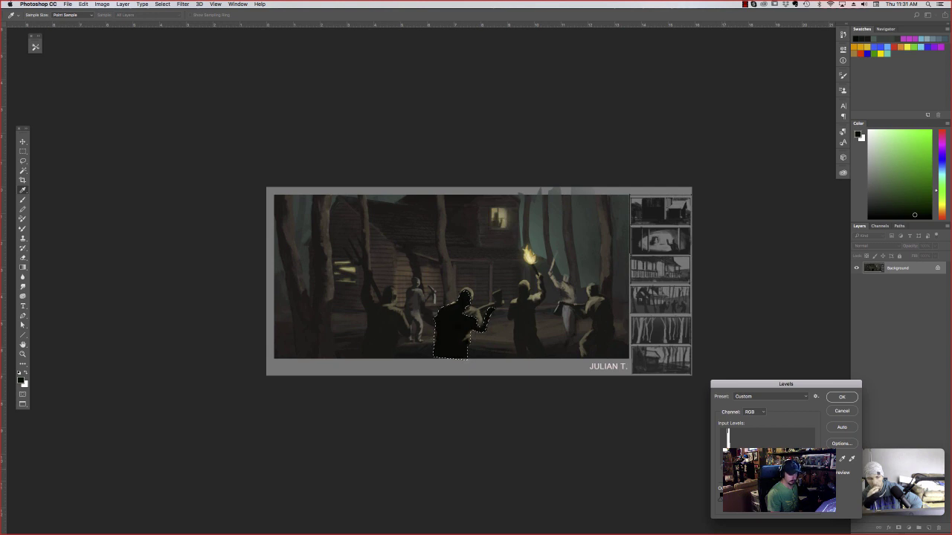
left_click(841, 398)
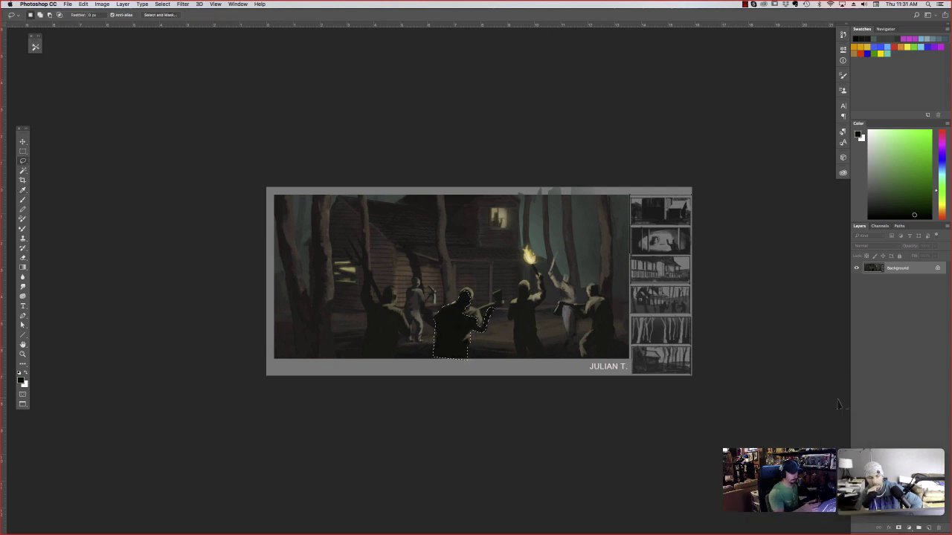
- Lasso the torch-facing sides of the trunks behind the central gunman and the rightmost figure, and set the brush mode to Overlay
left_click(590, 332)
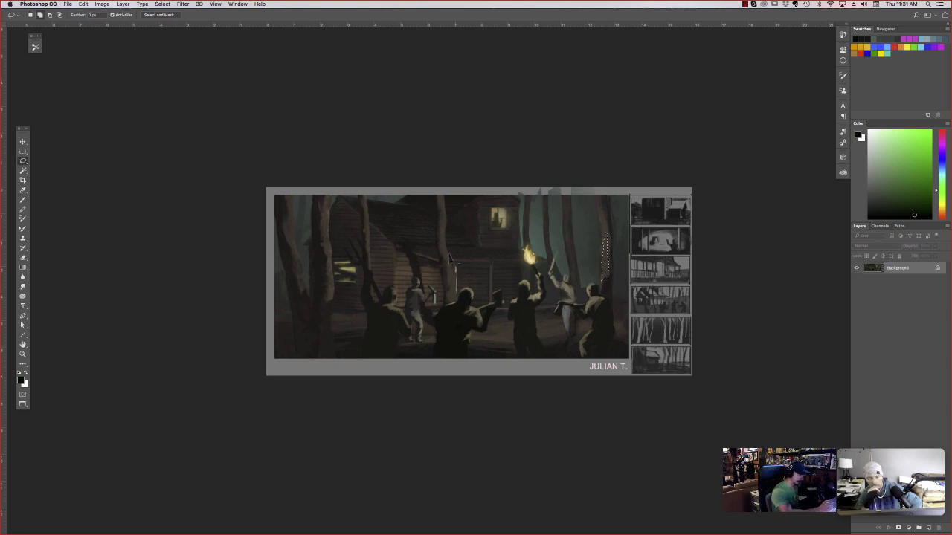
left_click_drag(445, 273, 444, 238)
key("b")
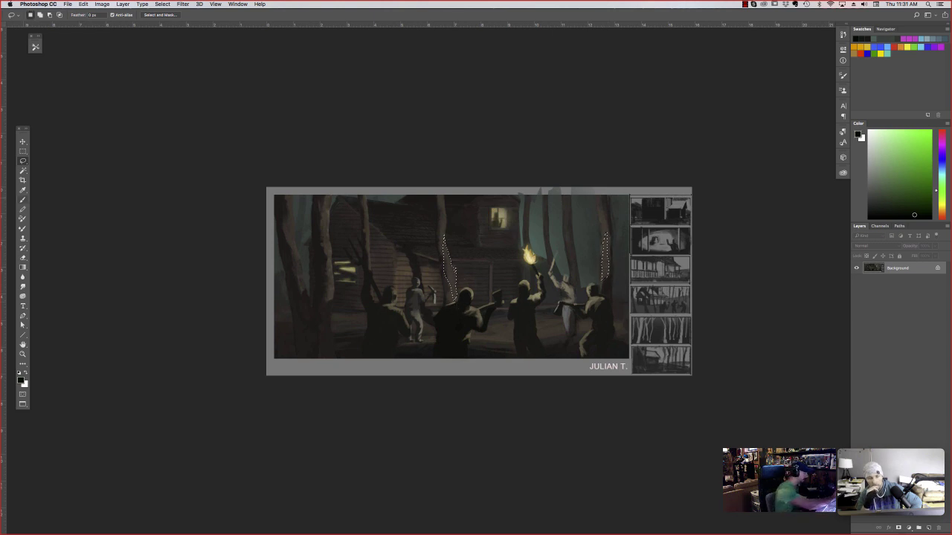
left_click(95, 14)
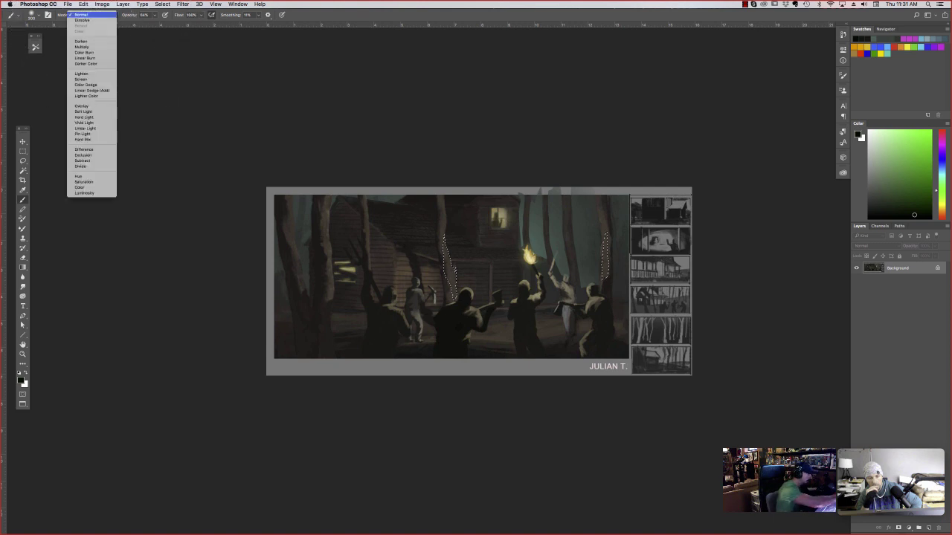
left_click(81, 105)
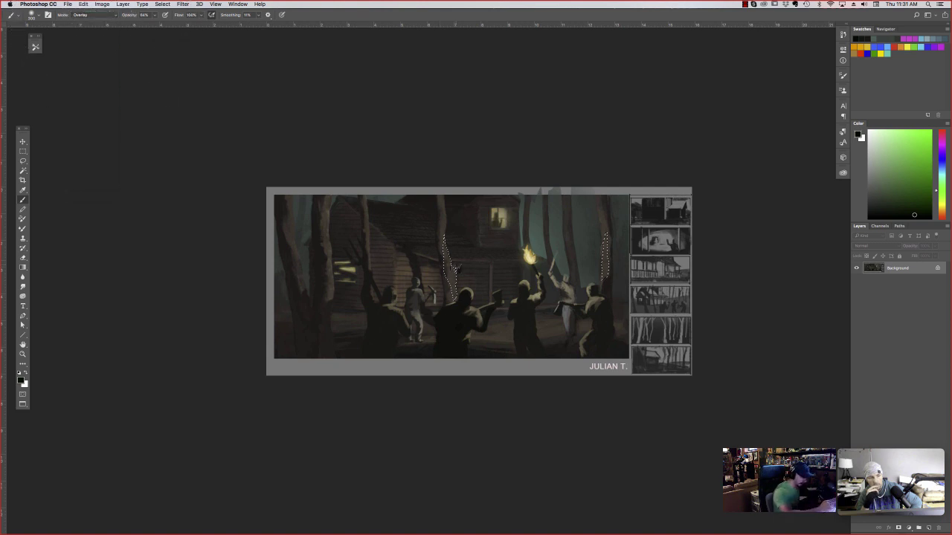
- Paint warm yellow torchlight onto the selected trunk sides with a smaller soft brush and progressively brighter yellows, and clear the selection
left_click(896, 183)
left_click(942, 209)
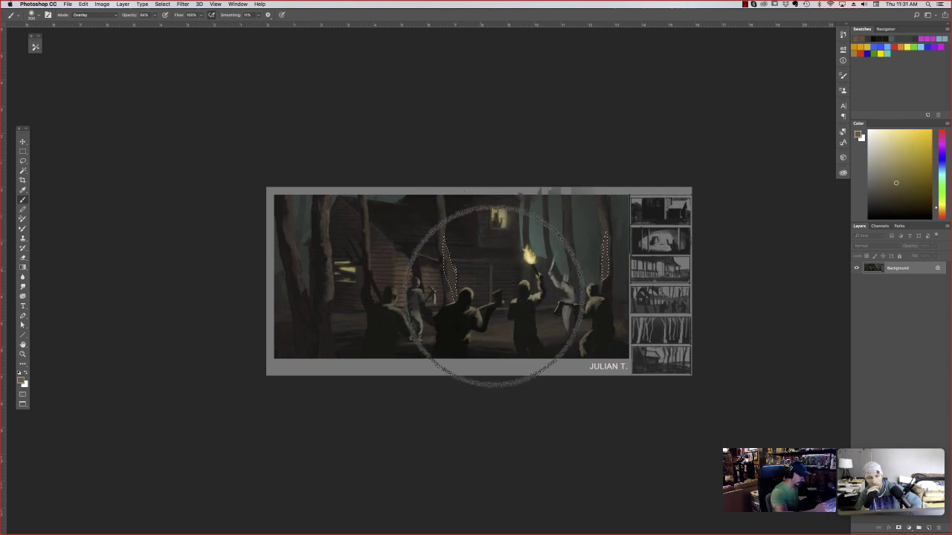
right_click(468, 256)
key("Escape")
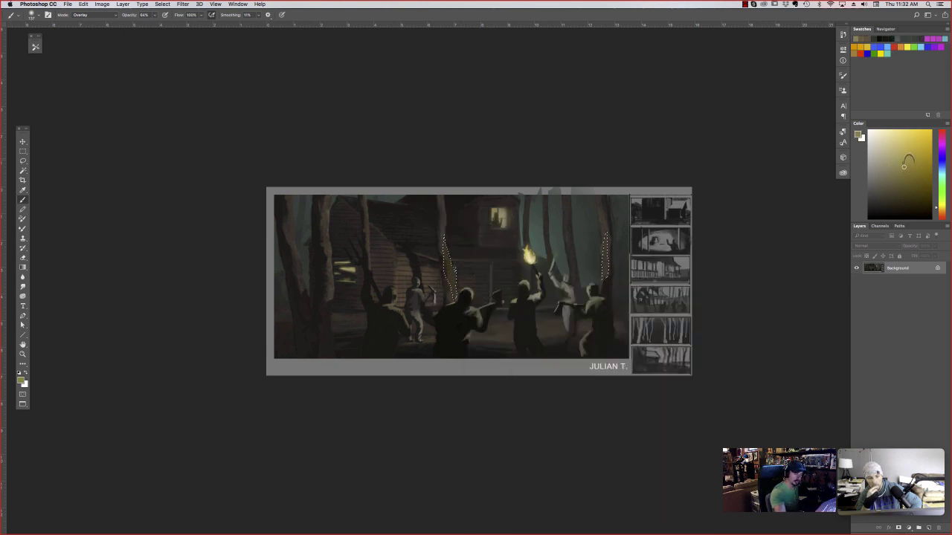
left_click(906, 156)
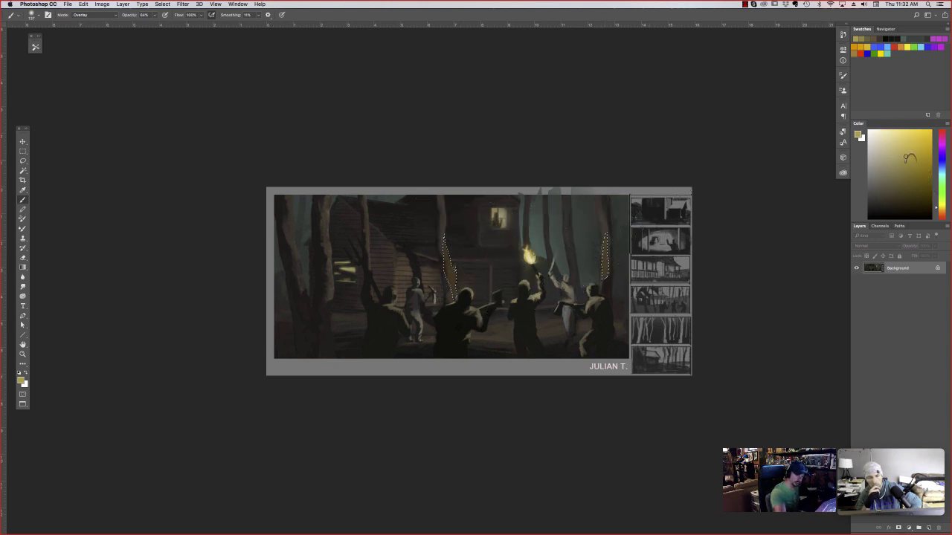
left_click(902, 146)
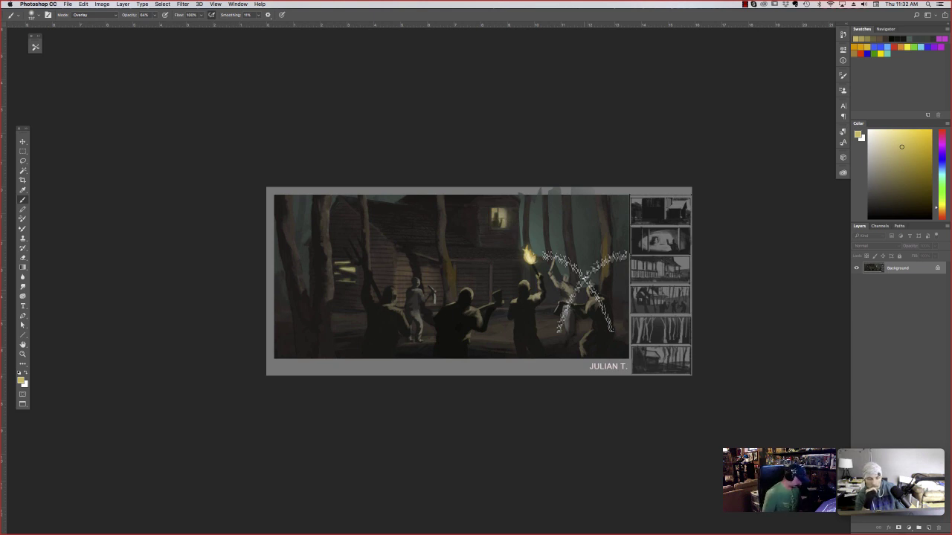
- Review the torch-lit mob painting at reduced size without the interface, and return it to a floating window at 50% zoom
key("super+minus")
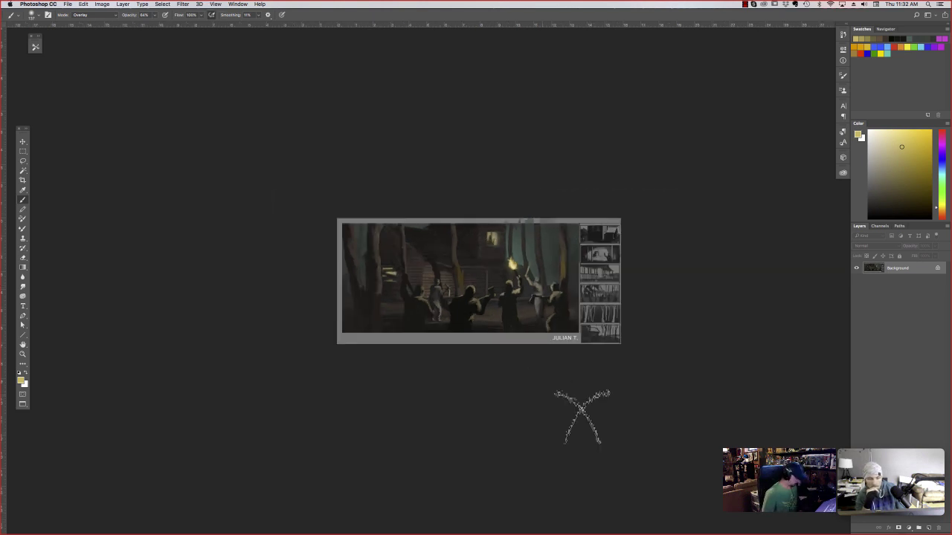
key("f")
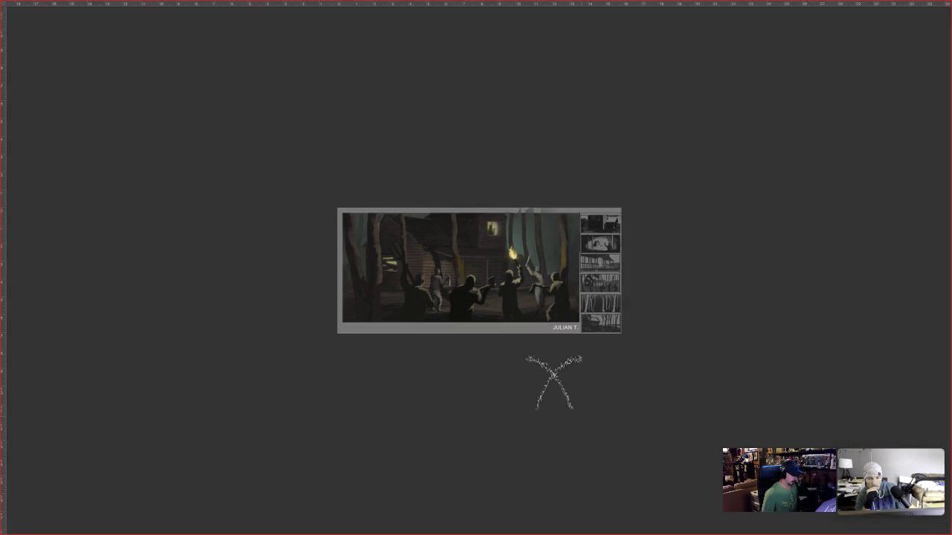
key("super+w")
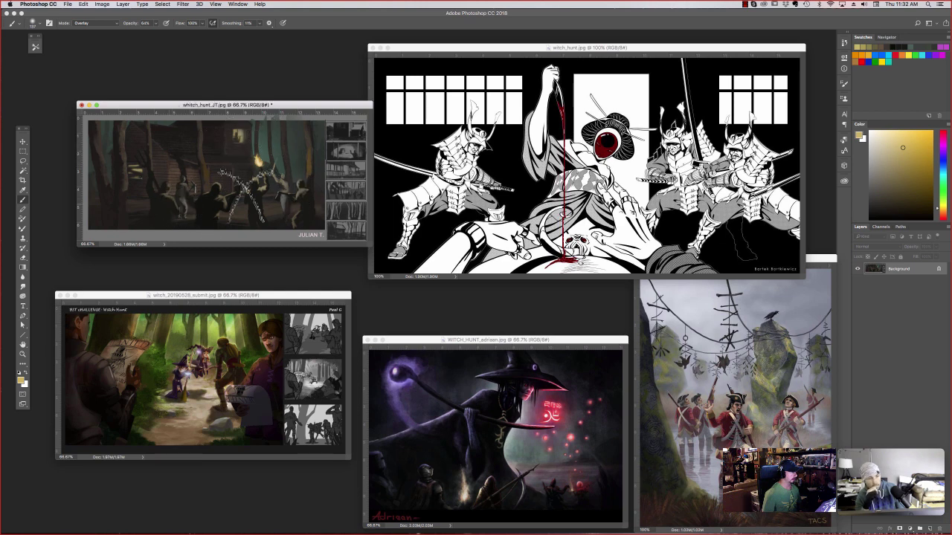
key("super+minus")
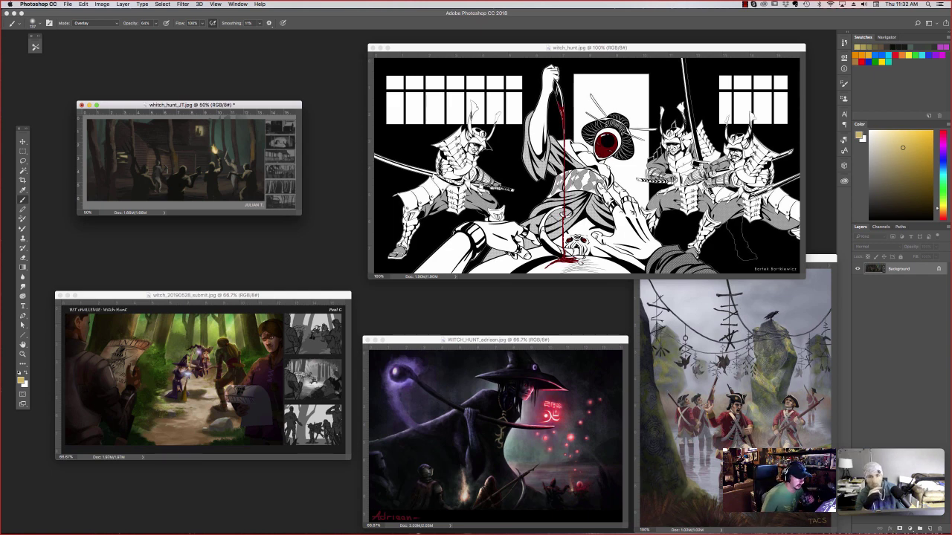
- Examine the black-and-white samurai illustration in full screen, and return it to a floating window at 50% zoom
left_click_drag(586, 48, 554, 53)
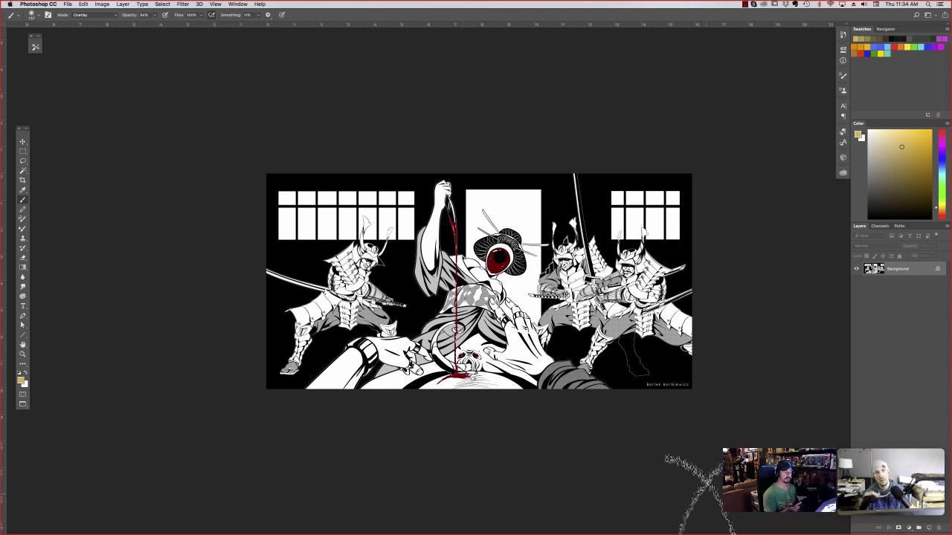
left_click_drag(448, 401, 480, 395)
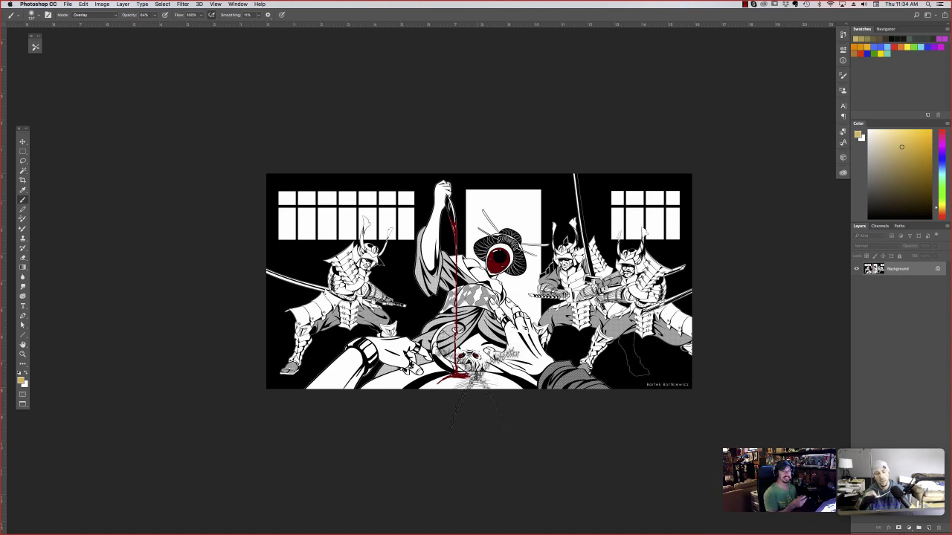
key("f")
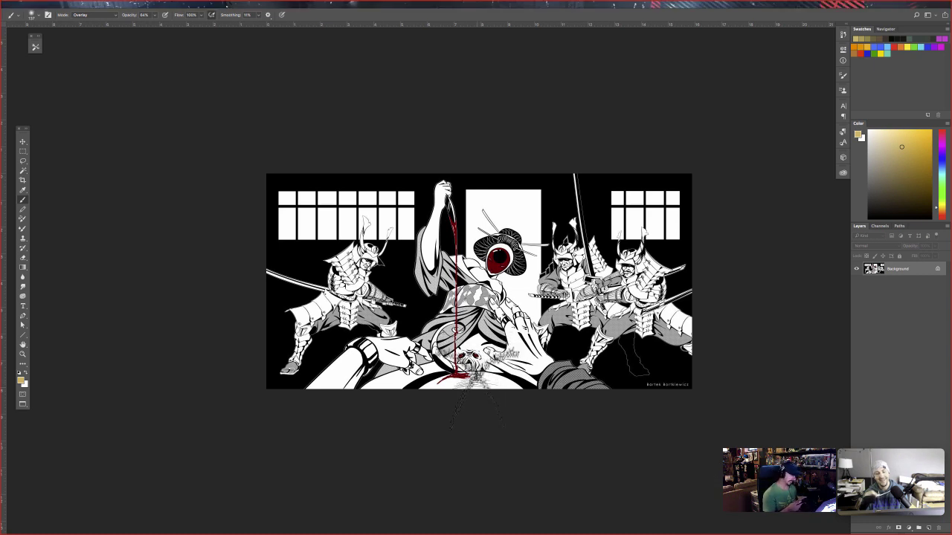
key("Tab")
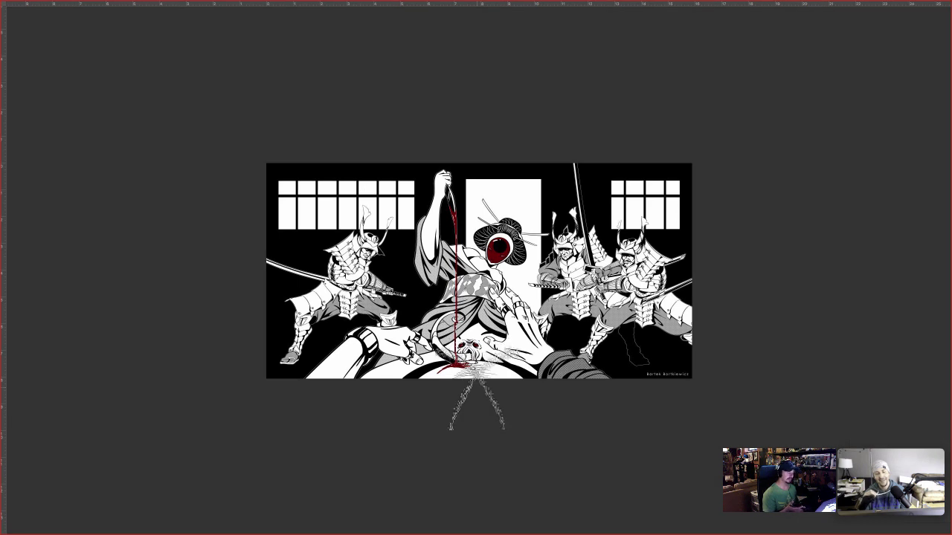
key("ctrl+z")
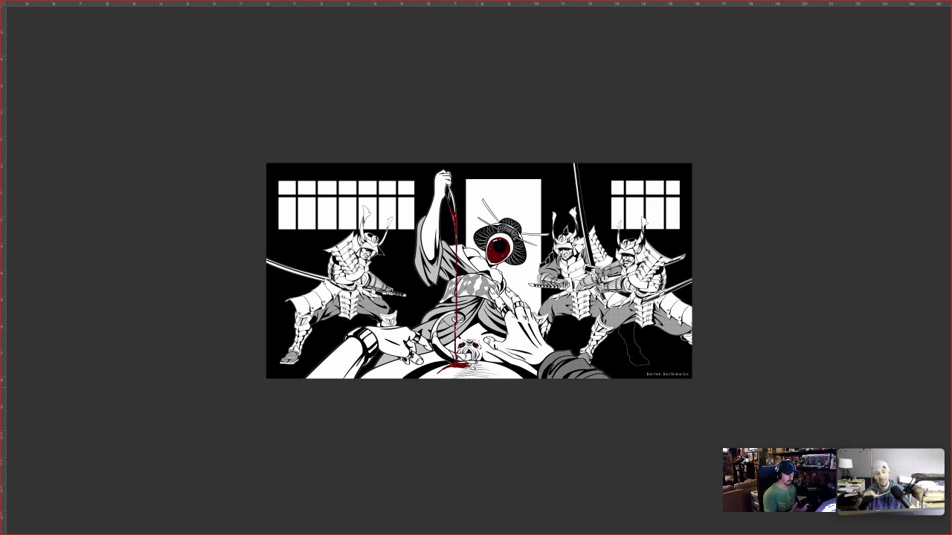
key("f")
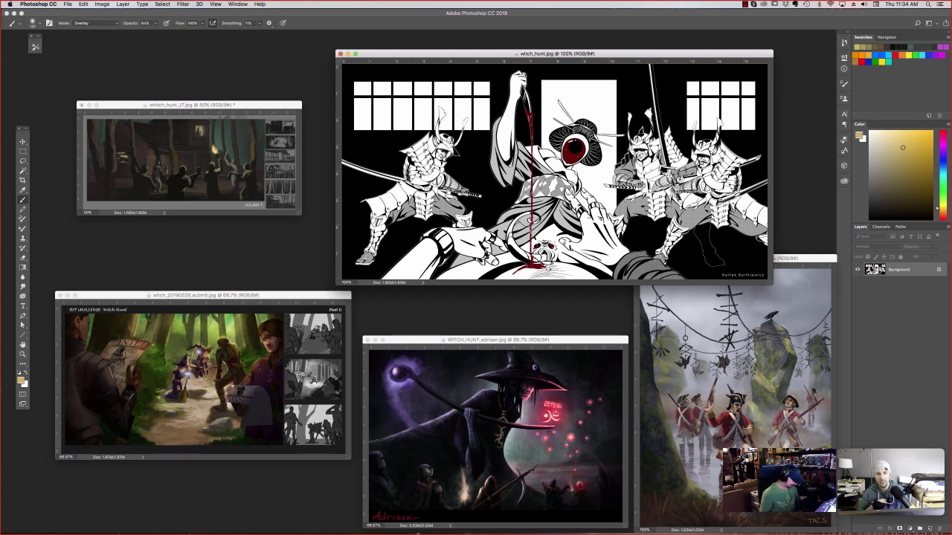
key("super+minus")
key("super+minus")
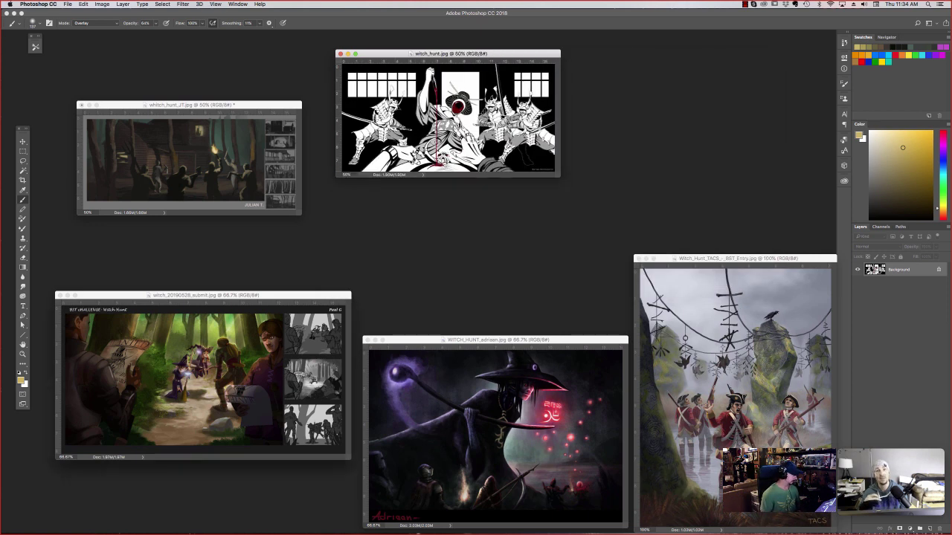
- Open the forest path painting witch_20190528_submit.jpg in full screen, enlarge it and pick a smaller brush
left_click_drag(194, 296, 262, 277)
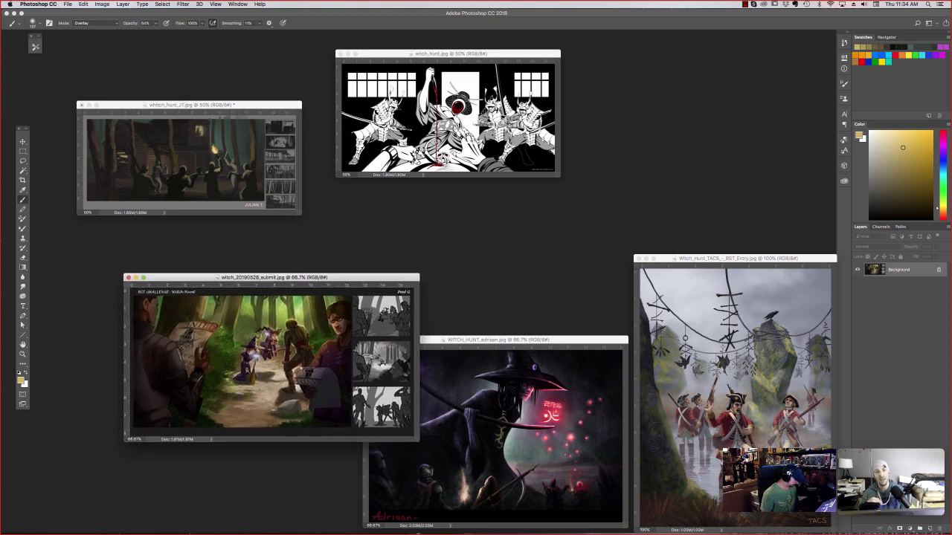
key("f")
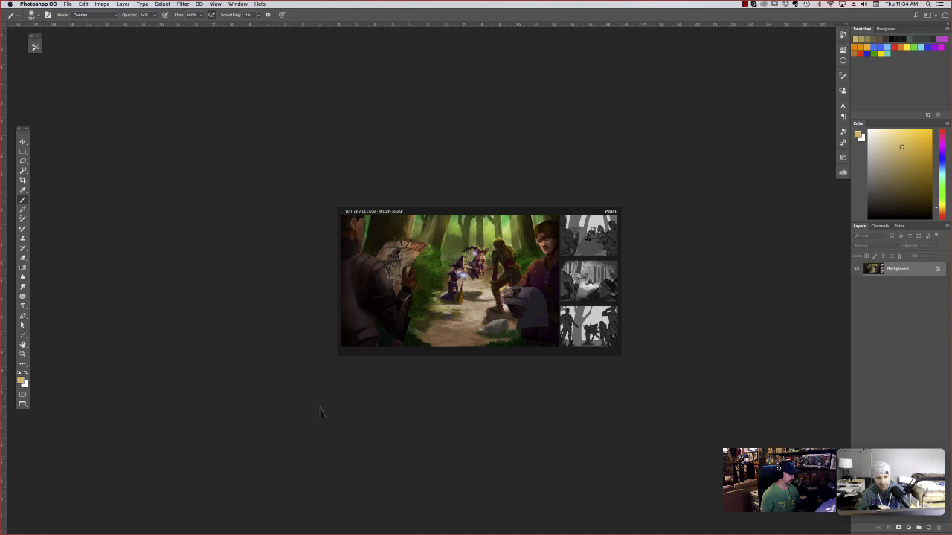
key("super+plus")
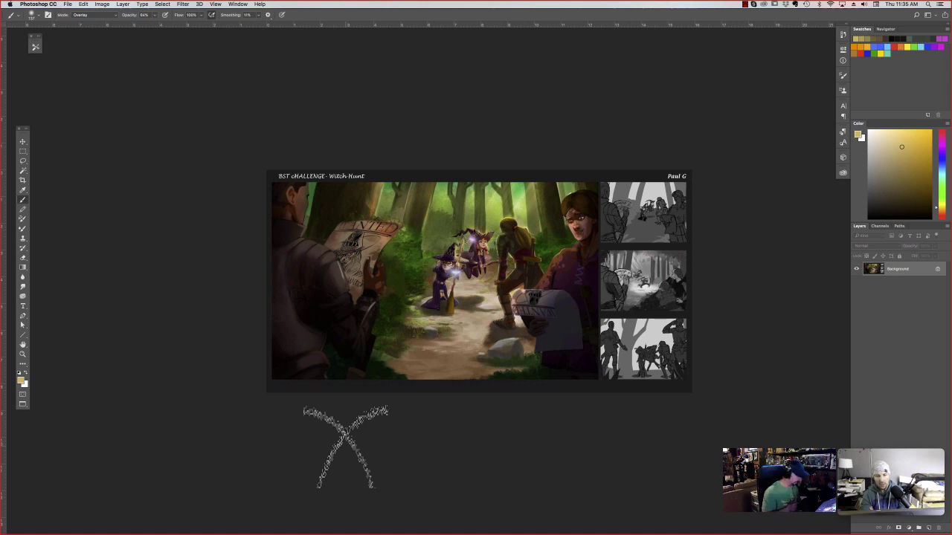
right_click(572, 349)
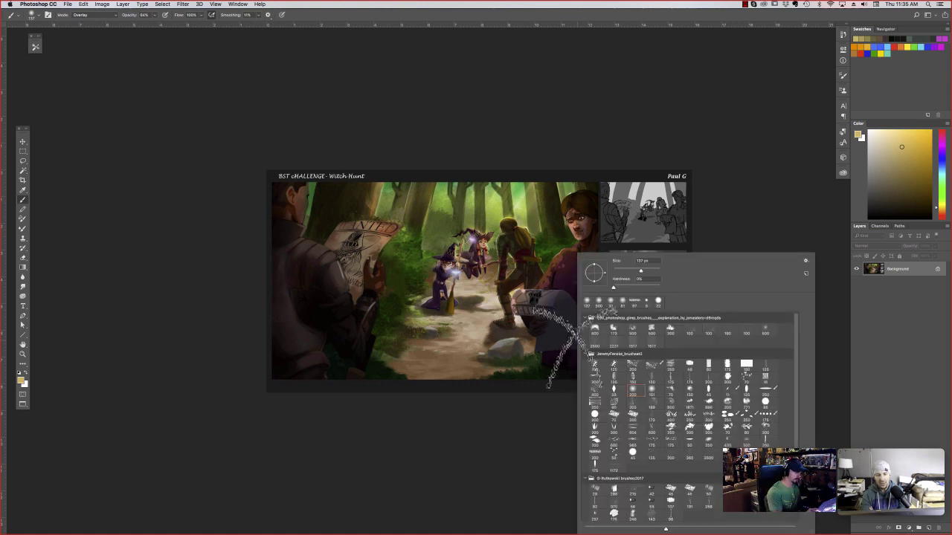
left_click(707, 131)
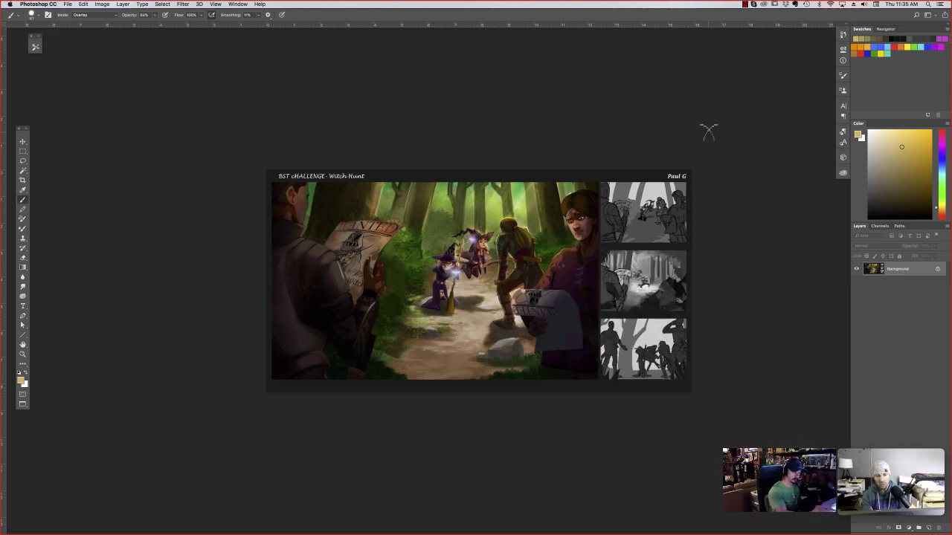
- Lasso the distant forest background behind the witches and simplify its detail with the Median noise filter
key("l")
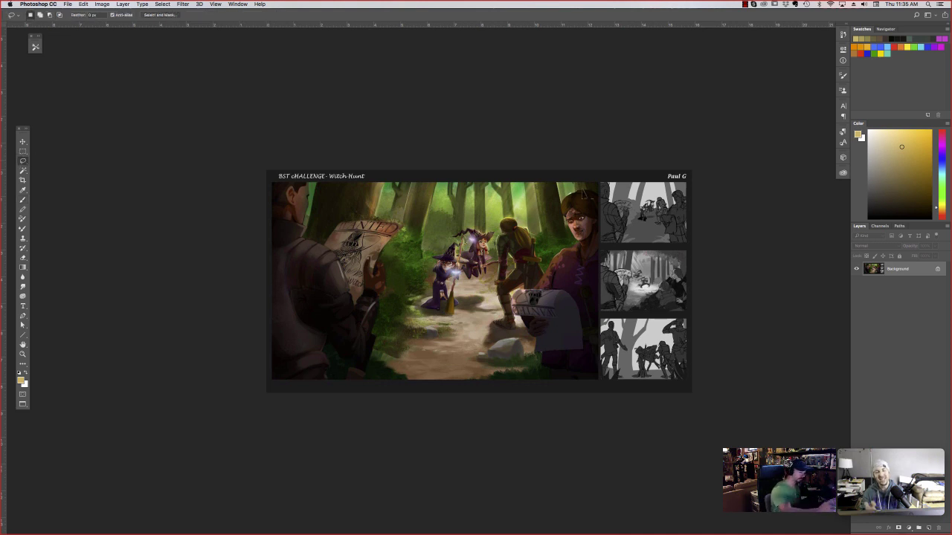
mouse_move(561, 195)
left_mouse_down()
mouse_move(563, 252)
mouse_move(544, 229)
mouse_move(496, 223)
mouse_move(435, 245)
mouse_move(390, 204)
mouse_move(461, 165)
left_mouse_up()
left_click(183, 3)
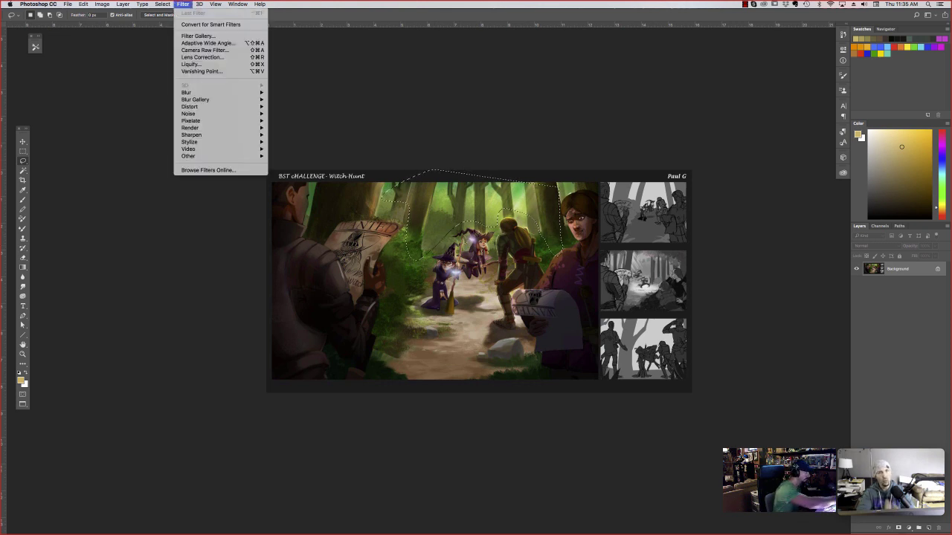
mouse_move(189, 113)
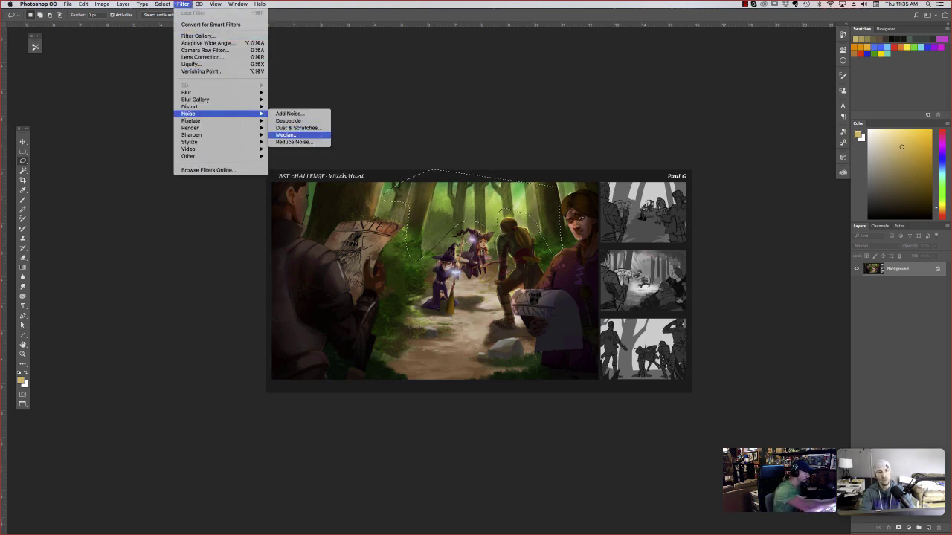
left_click(294, 136)
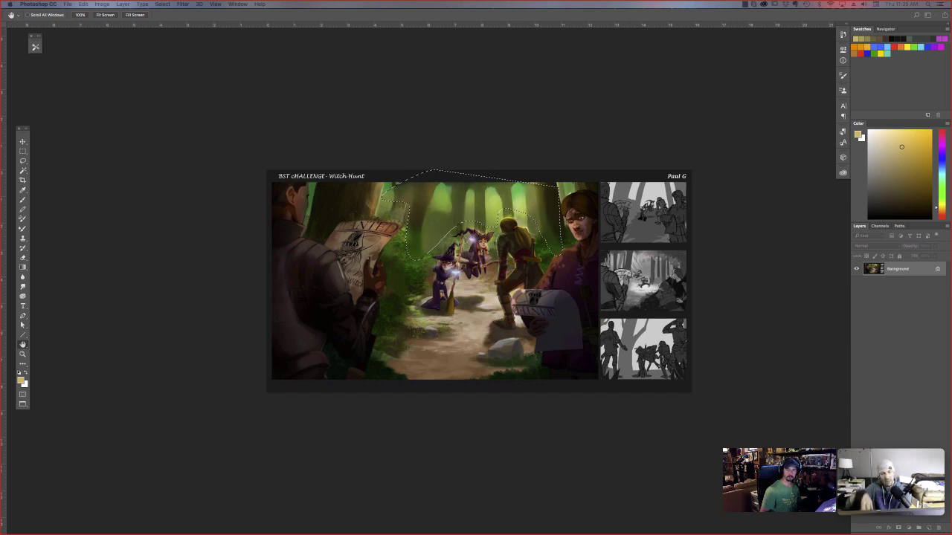
key("l")
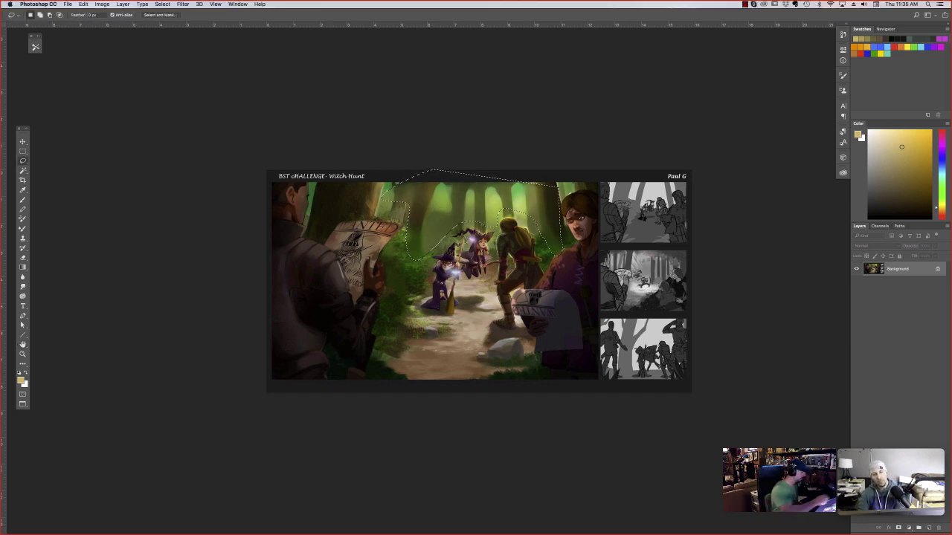
- Set the brush to Normal mode at 100% opacity and paint the central gap between the distant trees with sampled light green
key("b")
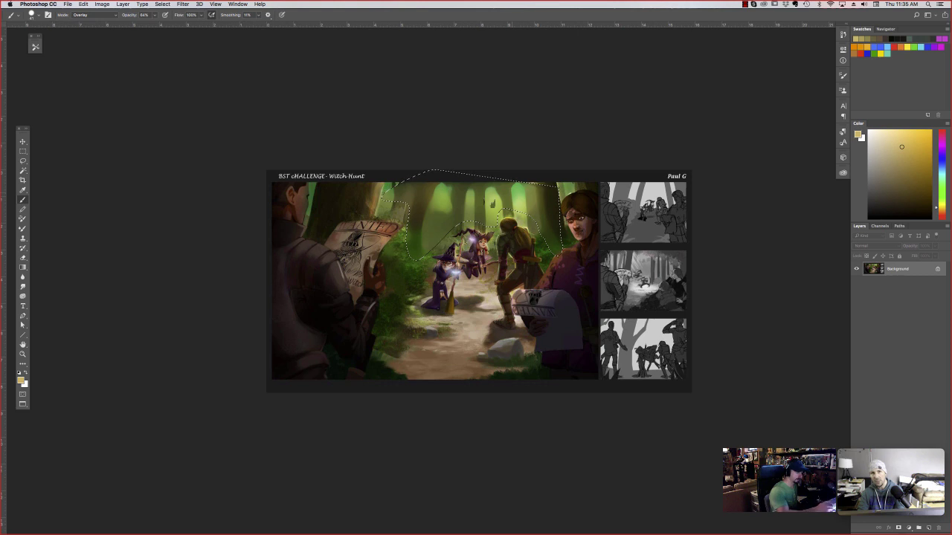
left_click(490, 214, "alt")
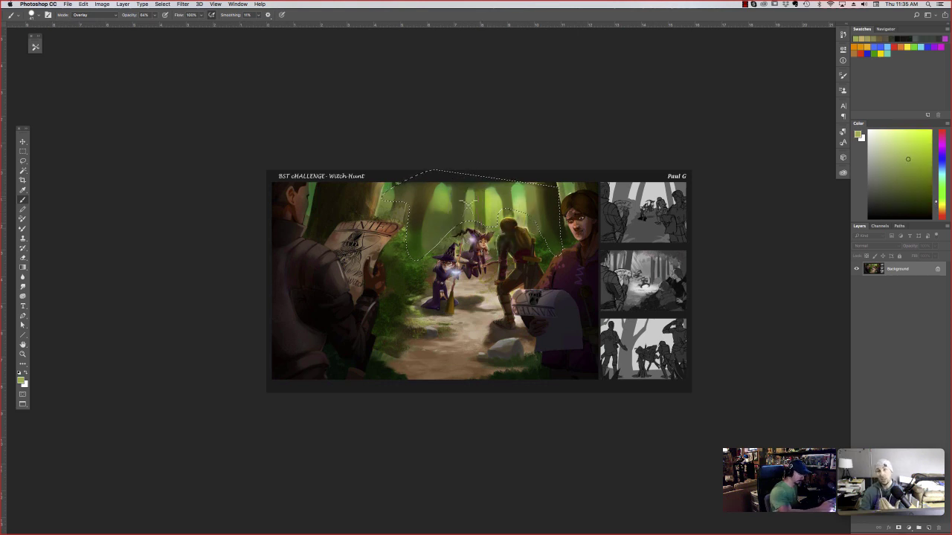
left_click(94, 15)
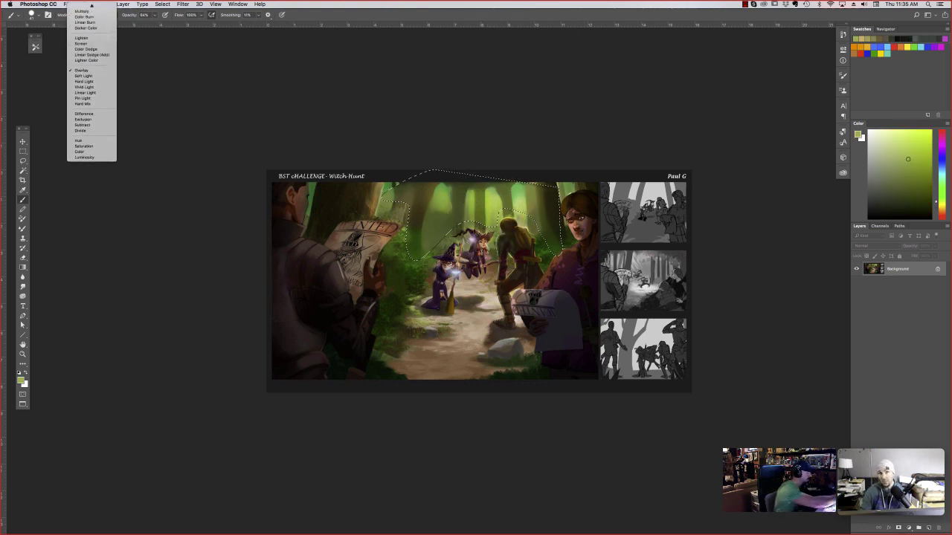
left_click(81, 6)
left_click_drag(154, 15, 158, 24)
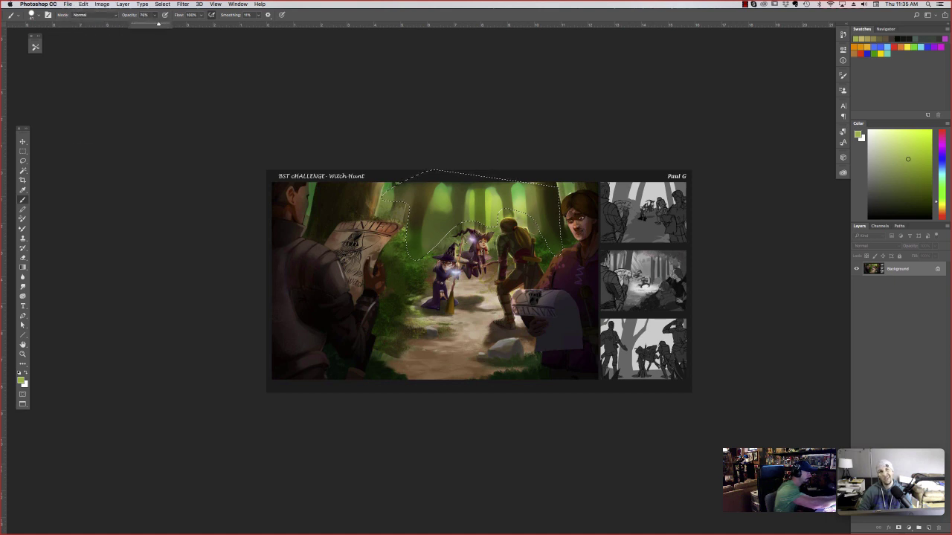
left_click(493, 210, "alt")
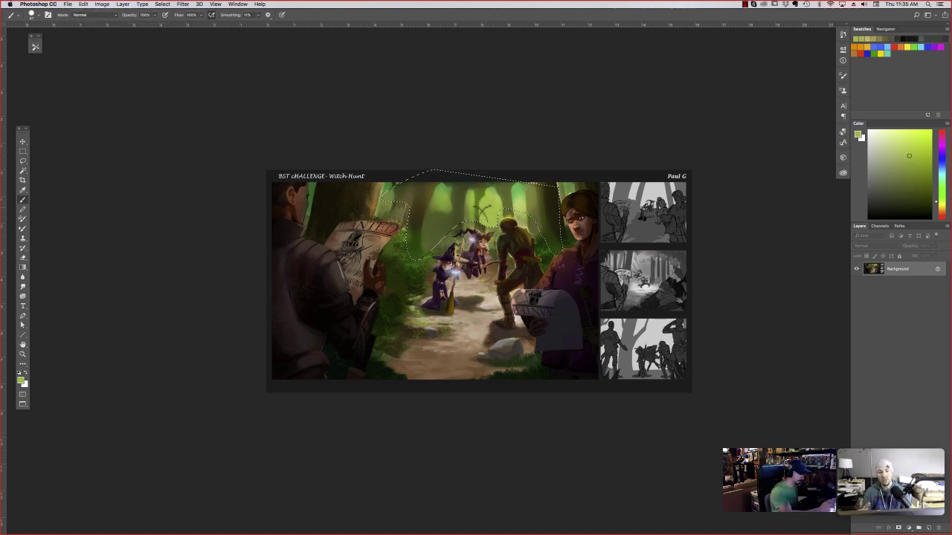
left_click(458, 236, "alt")
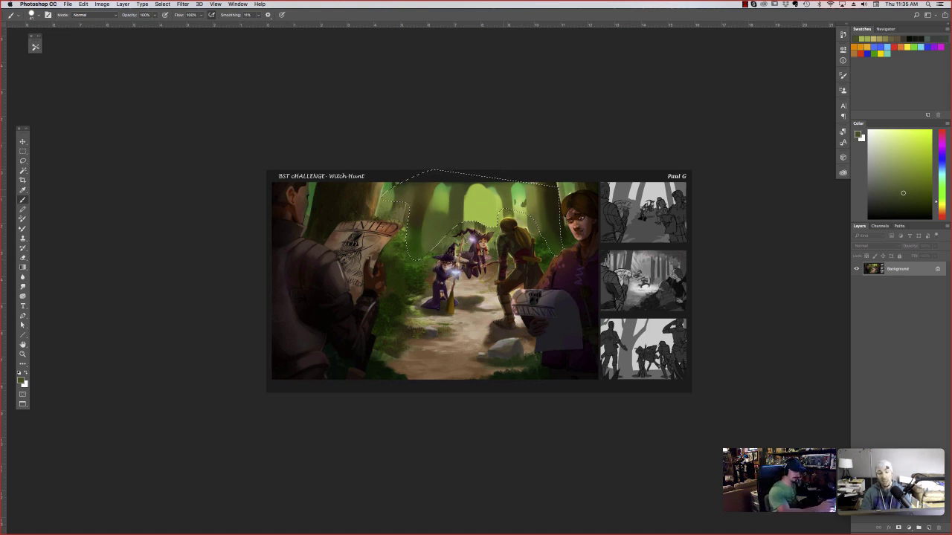
- Paint the gap above the crouching hunter with sampled lighter greens up to the image's upper edge, and clear the selection
left_click(511, 204, "alt")
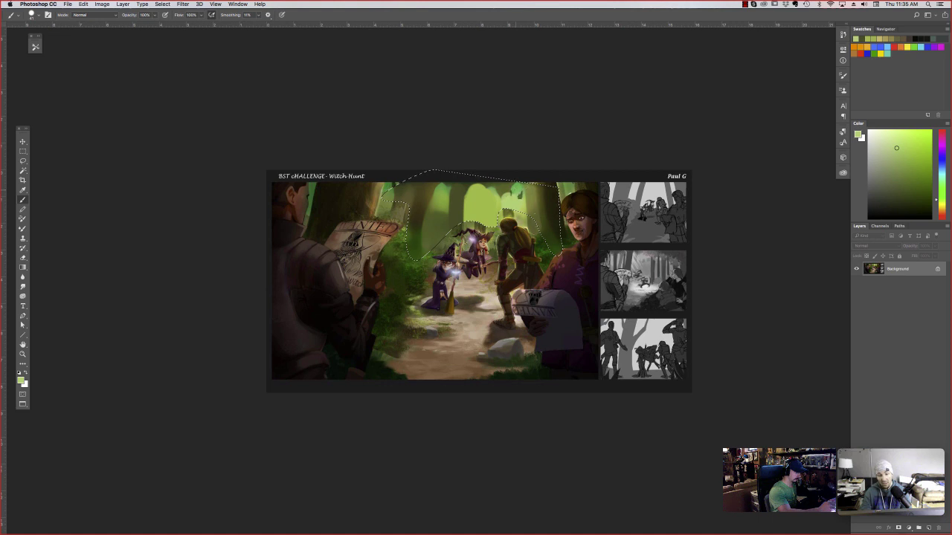
left_click(522, 193, "alt")
mouse_move(514, 192)
left_mouse_down()
mouse_move(509, 199)
mouse_move(501, 191)
mouse_move(520, 199)
left_mouse_up()
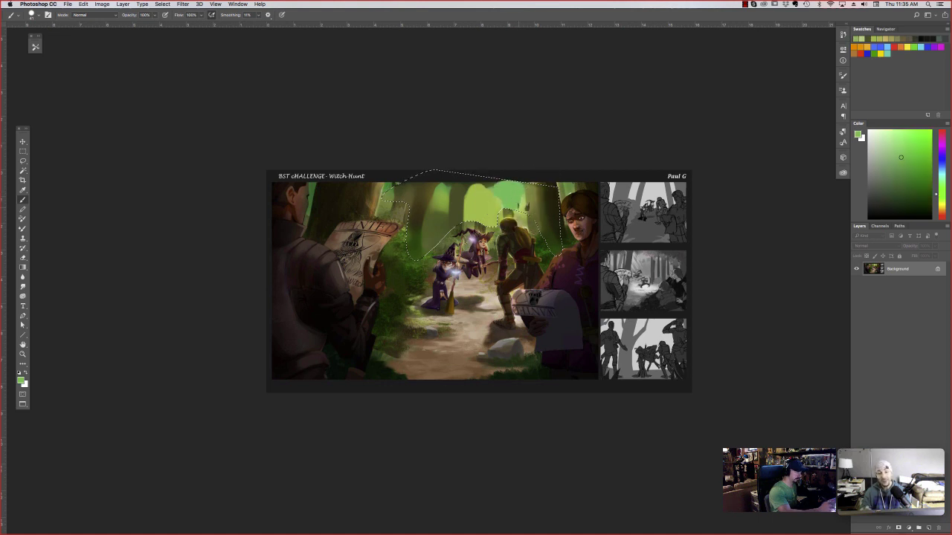
left_click(516, 202, "alt")
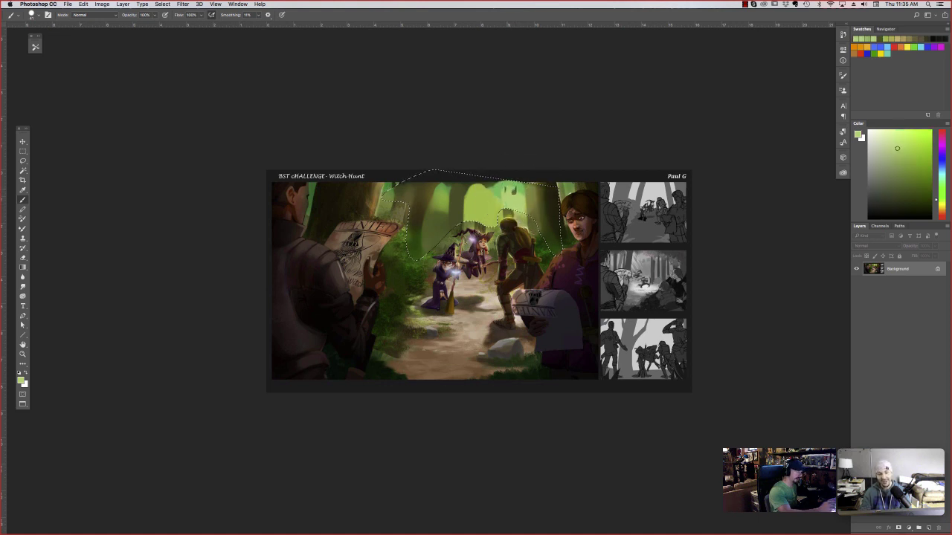
left_click(509, 189, "alt")
left_click_drag(514, 181, 492, 182)
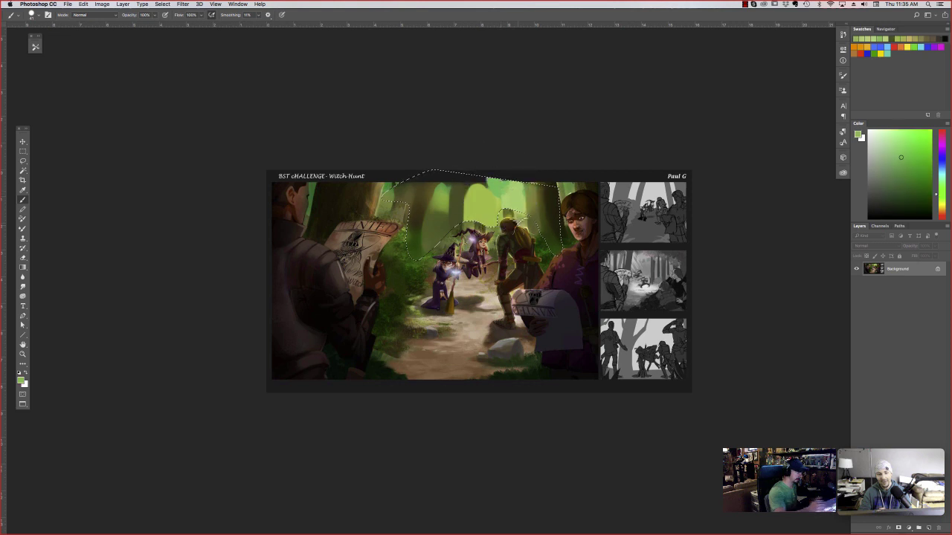
key("super+d")
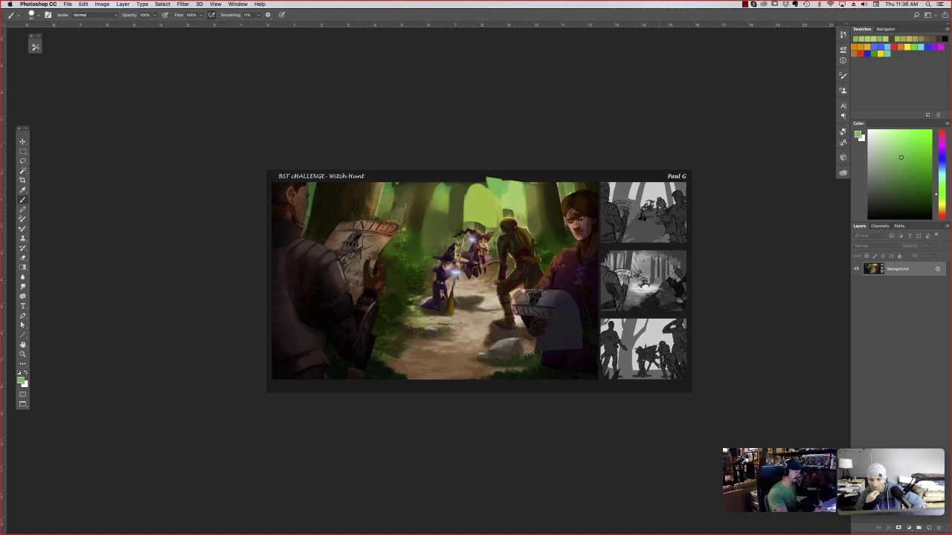
- Lasso the whole forest background around the foreground figures, the wanted poster and the witches
left_click_drag(647, 232, 629, 220)
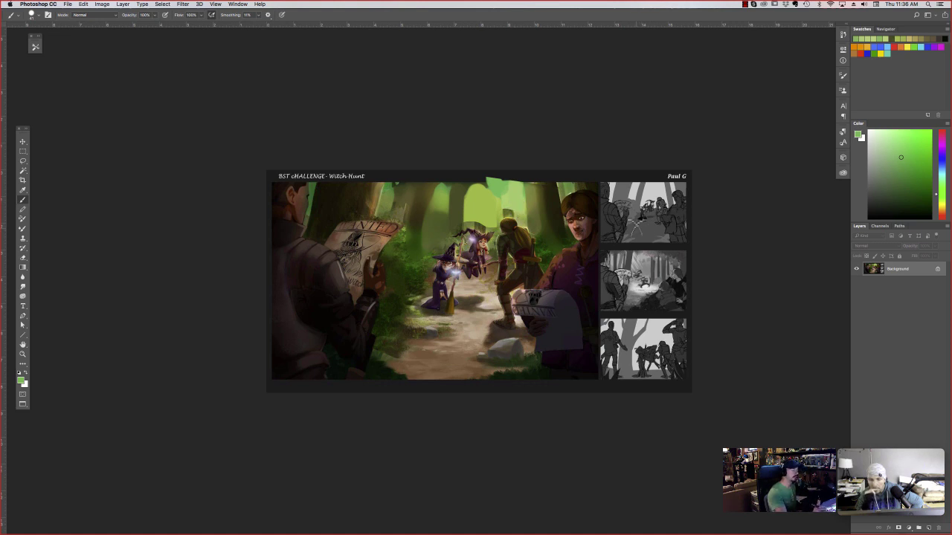
left_click(22, 161)
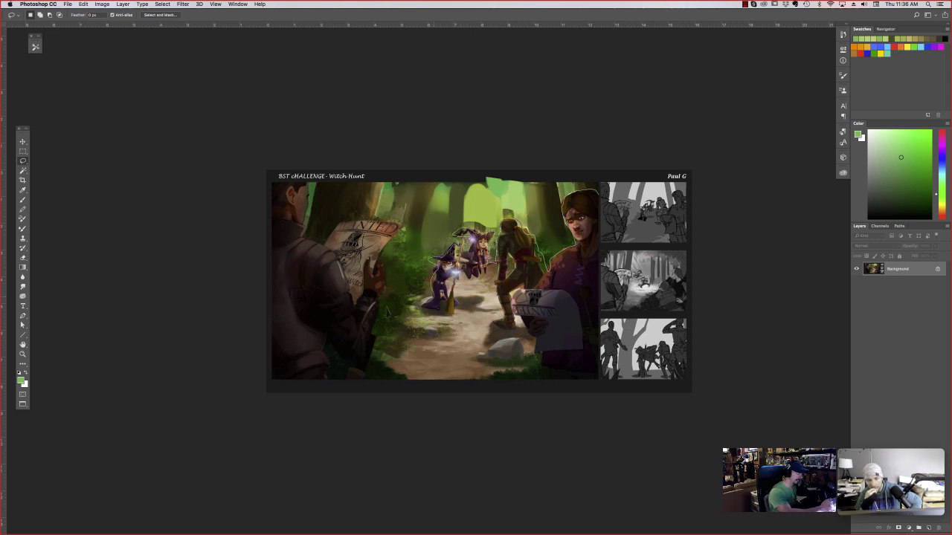
mouse_move(387, 310)
left_mouse_down()
mouse_move(406, 229)
mouse_move(373, 224)
mouse_move(324, 253)
mouse_move(311, 237)
mouse_move(598, 192)
left_mouse_up()
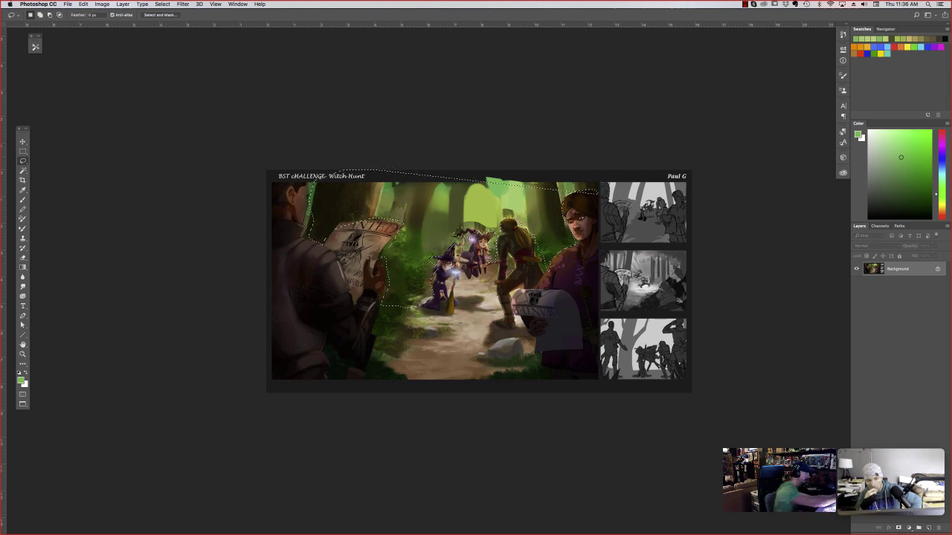
- Try shifting the selected forest's midtones and highlights toward cyan with Color Balance
left_click(102, 3)
mouse_move(115, 24)
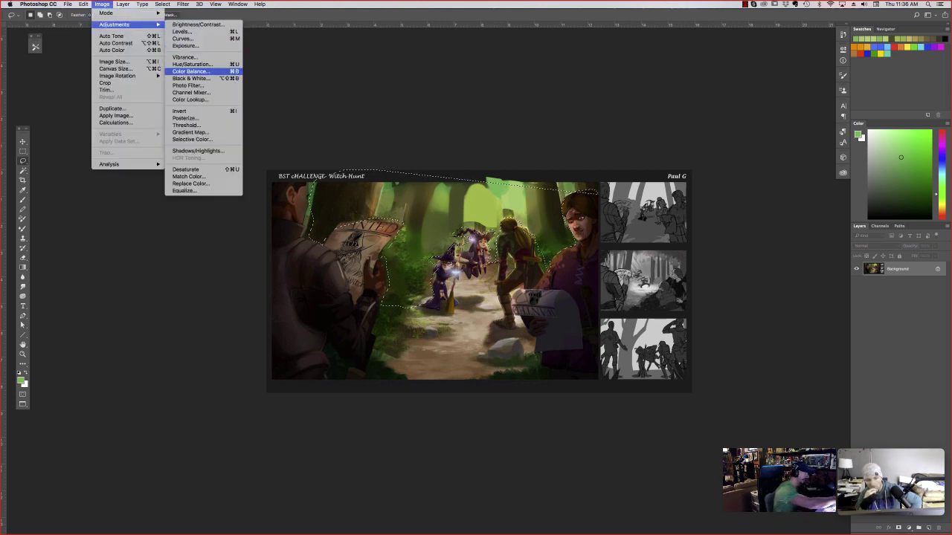
left_click(190, 70)
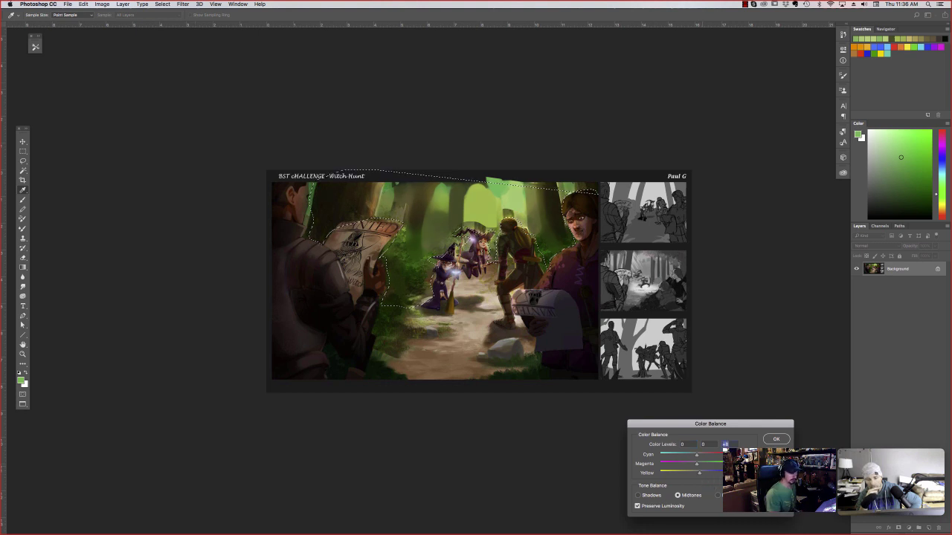
left_click_drag(697, 455, 684, 455)
key("shift+Down")
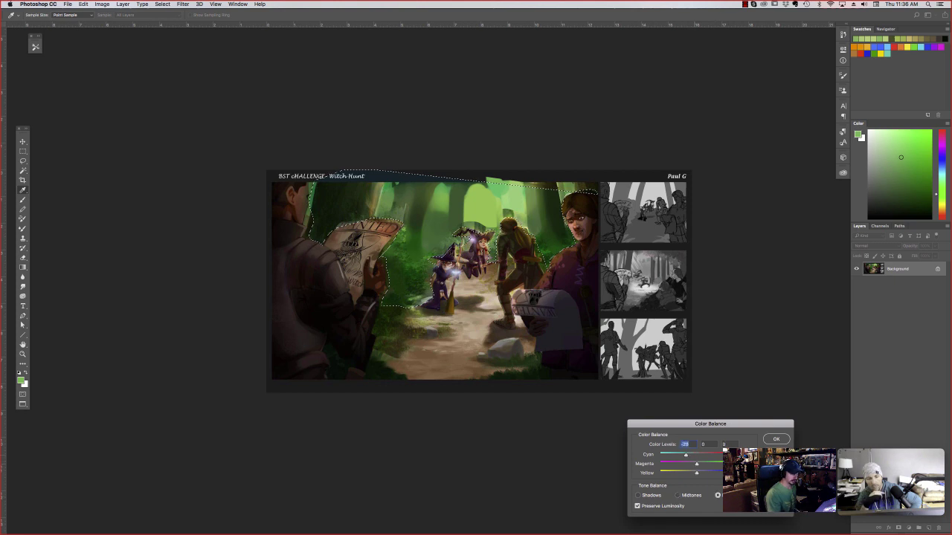
left_click(717, 495)
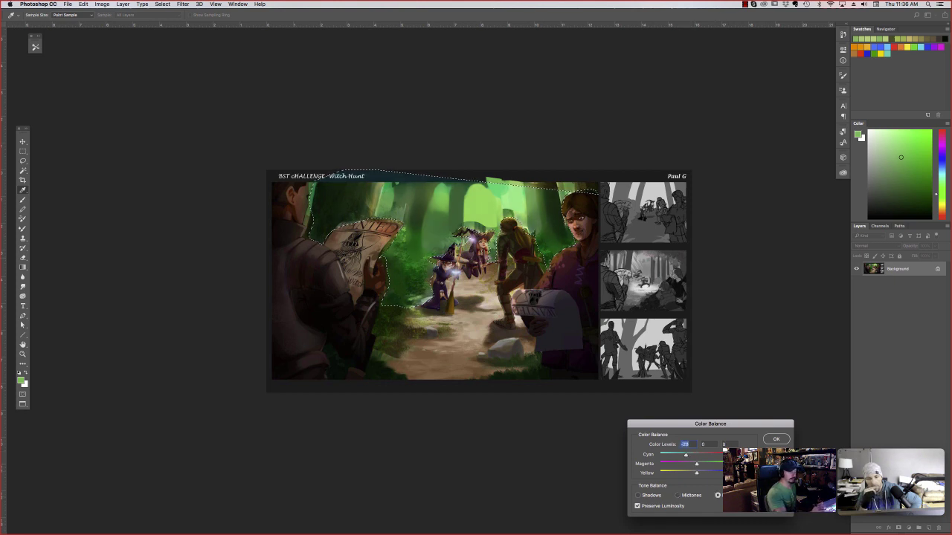
left_click(781, 442)
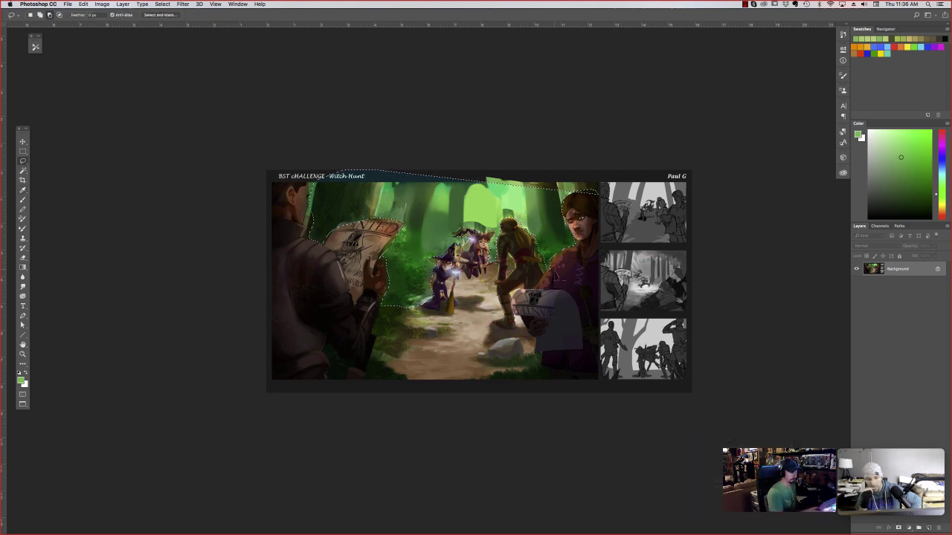
key("alt+super+z")
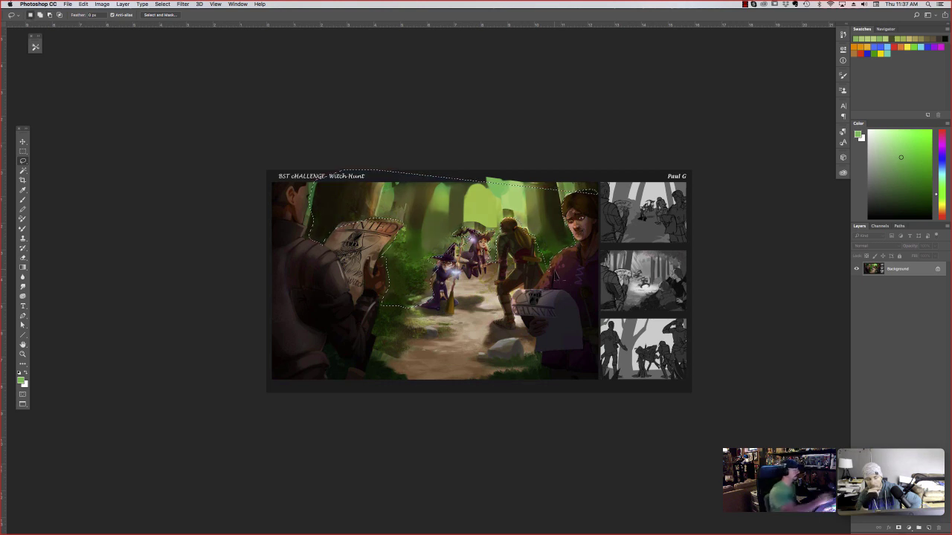
- Tint the selected forest's shadows blue by raising the Blue channel's dark output level in Levels, and clear the selection
left_click(102, 4)
mouse_move(114, 24)
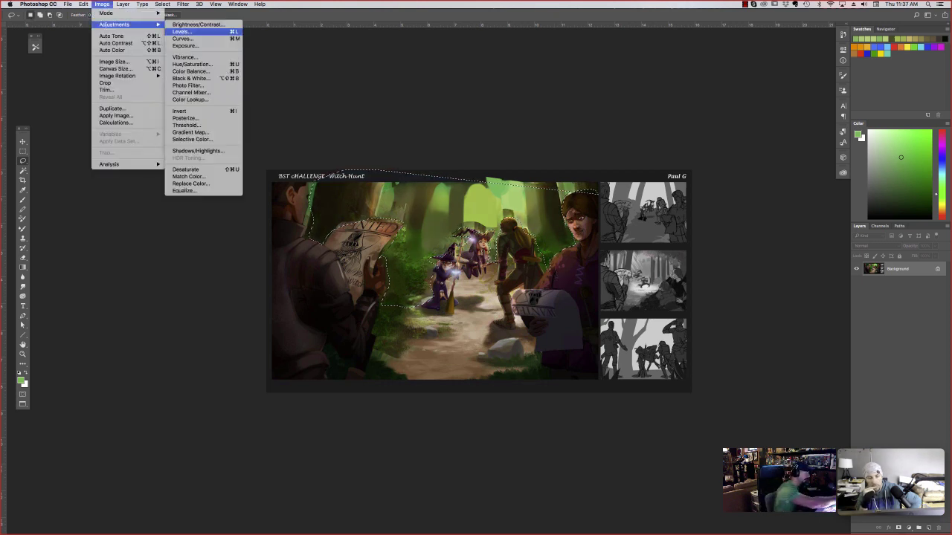
left_click(181, 31)
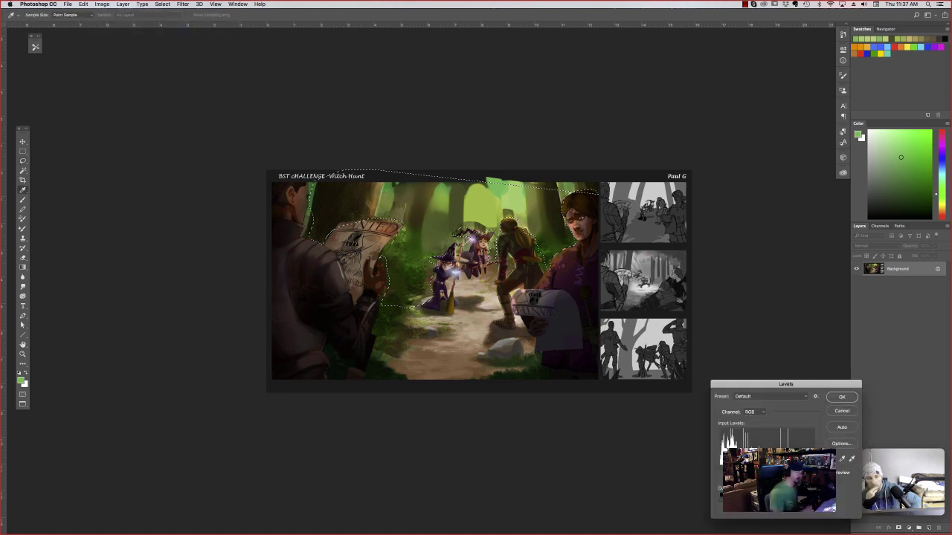
left_click(763, 413)
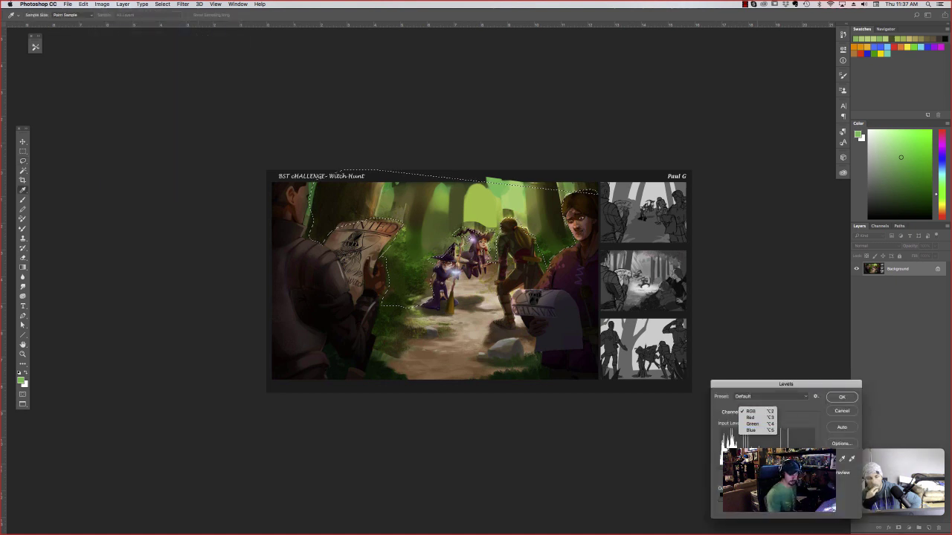
left_click(751, 424)
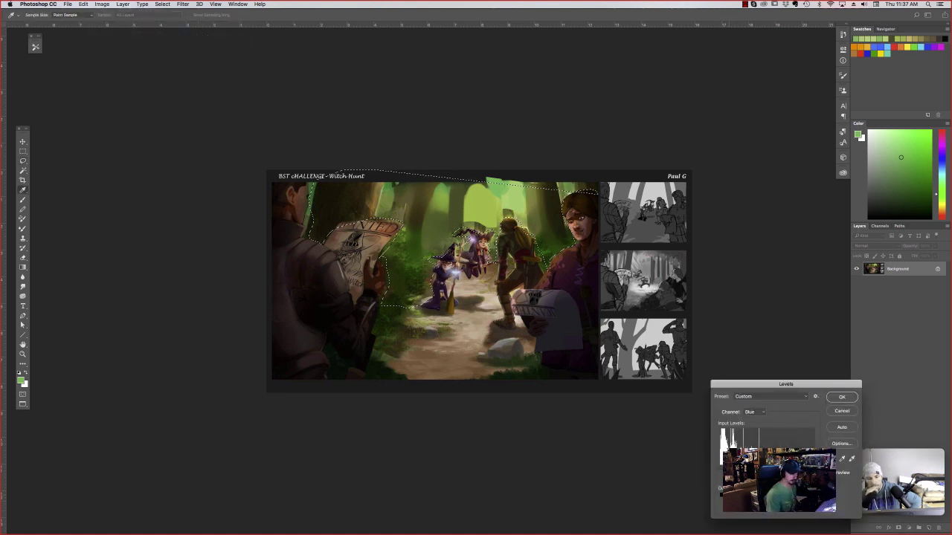
left_click_drag(721, 500, 741, 500)
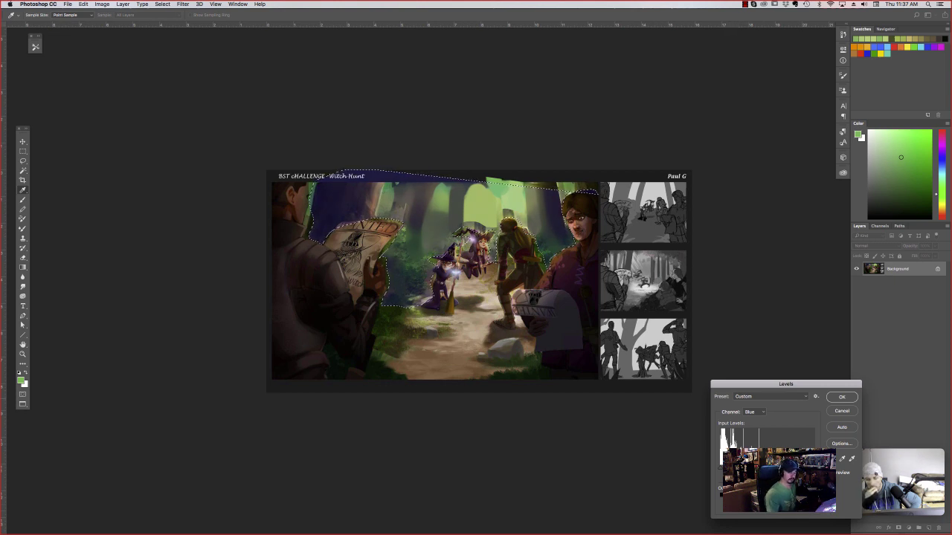
left_click(845, 411)
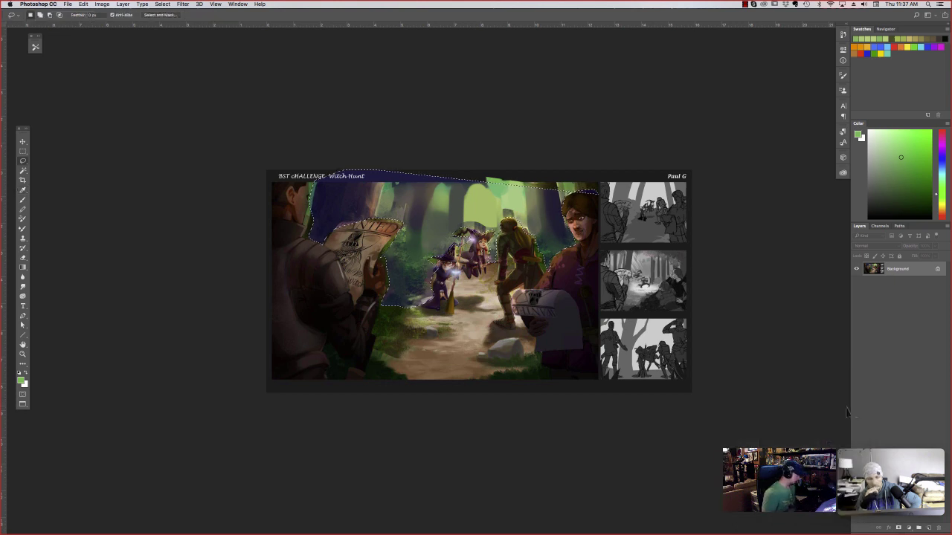
key("super+d")
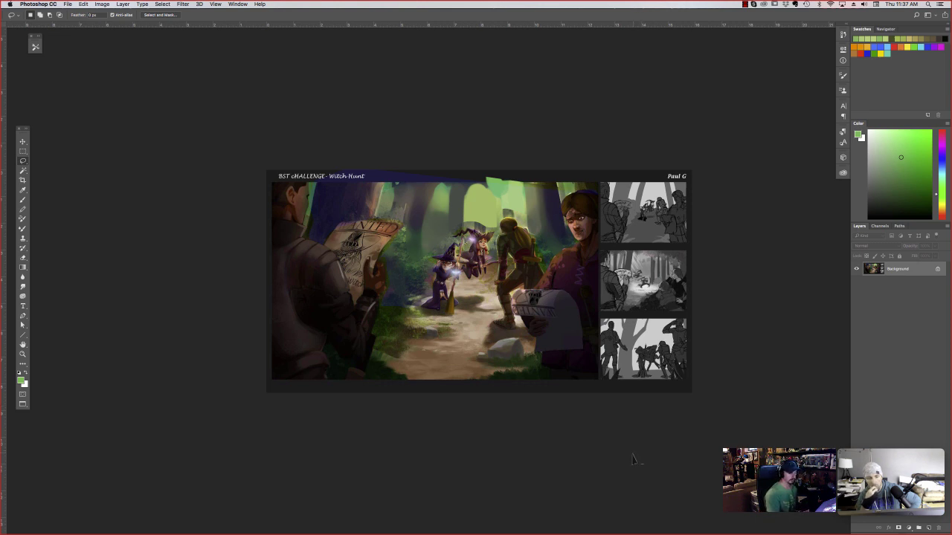
- Return the forest path painting to a floating window at 33.3% zoom
key("f")
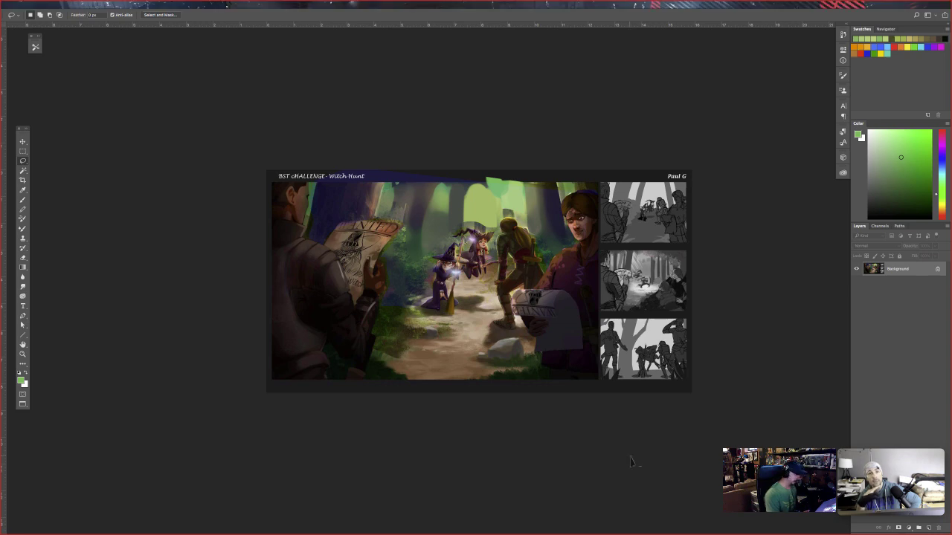
key("Tab")
key("f")
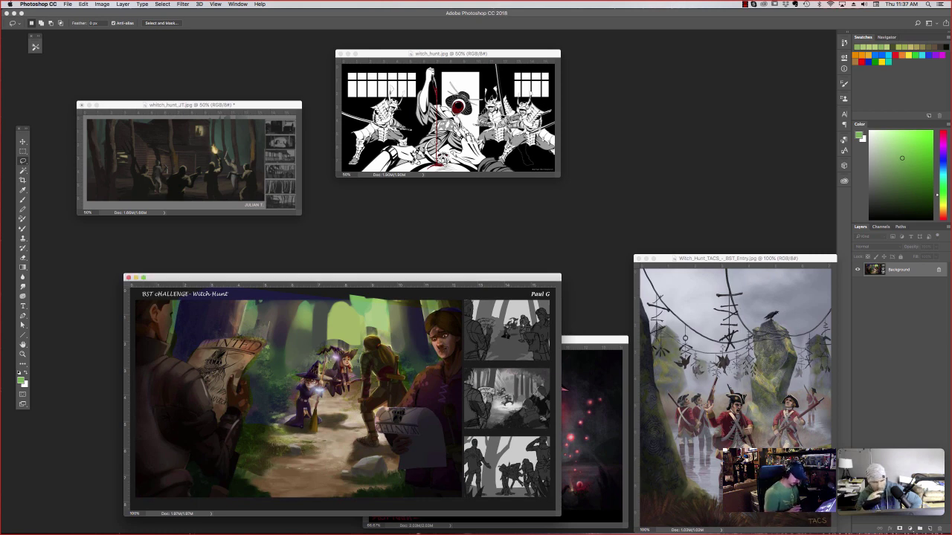
key("super+minus")
key("super+minus")
key("super+minus")
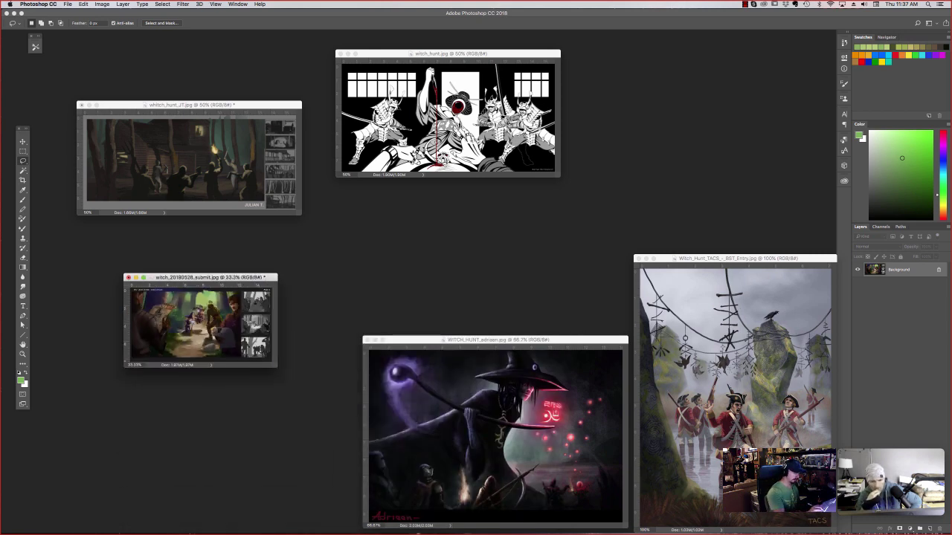
- Bring the dark painting of the giant witch with the glowing staff forward, enlarge it to 100% and show it full screen
left_click_drag(475, 339, 398, 241)
key("super+plus")
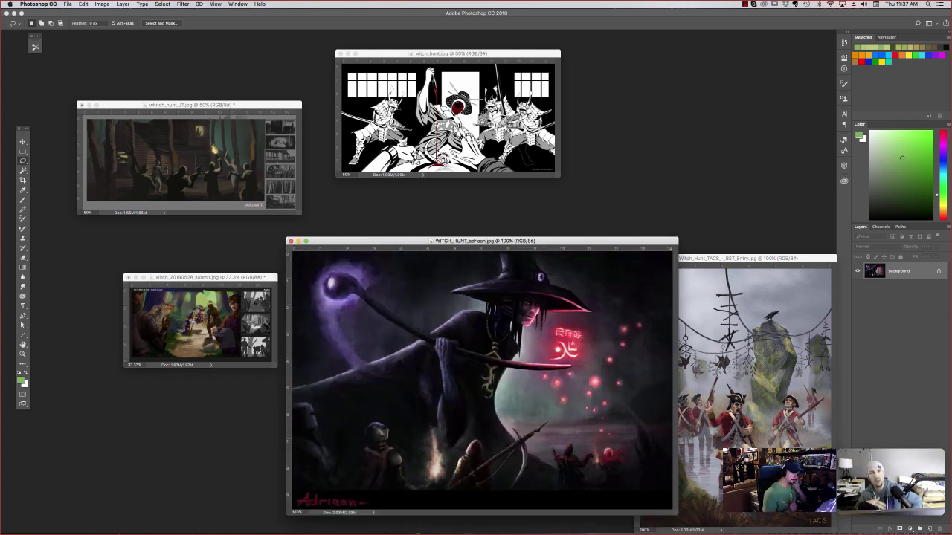
key("f")
key("f")
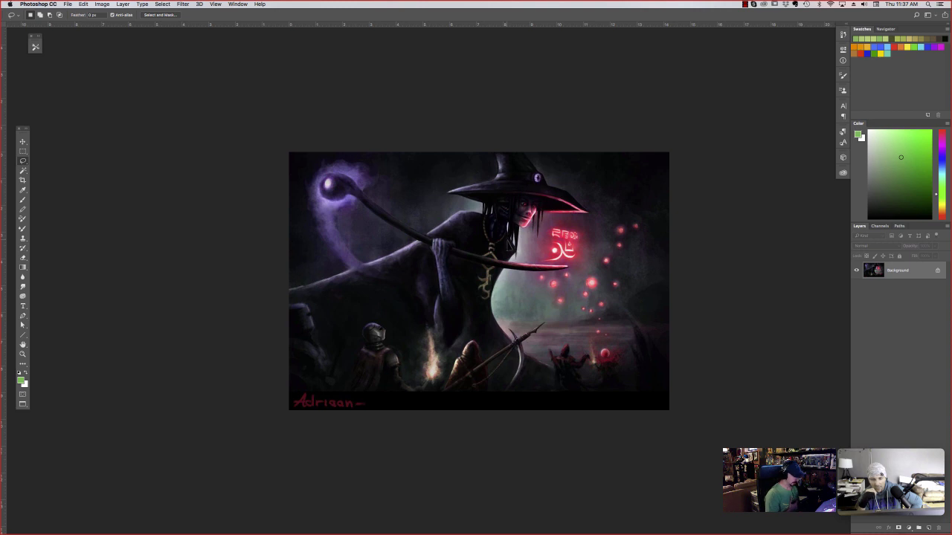
- Shrink the giant witch painting to thumbnail size to examine how its values and composition read
key("super+minus")
key("super+minus")
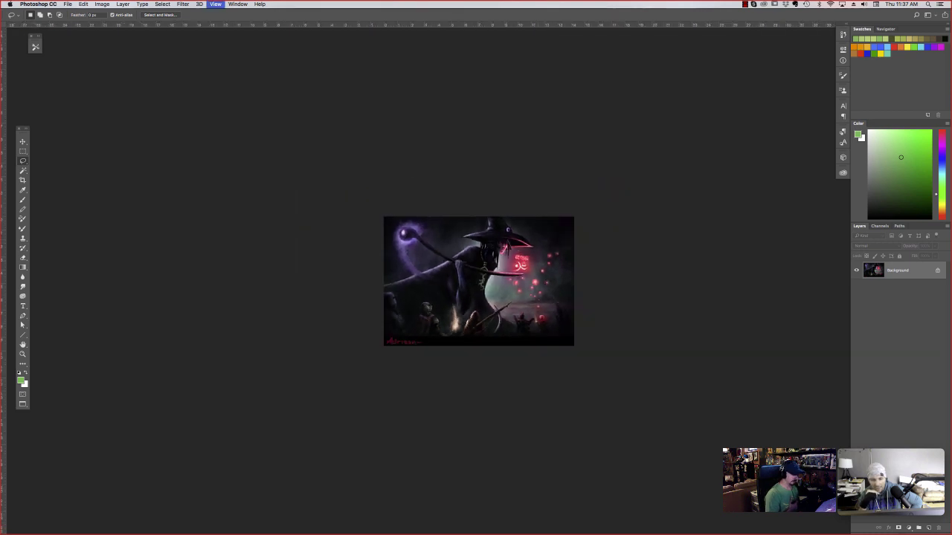
key("super+minus")
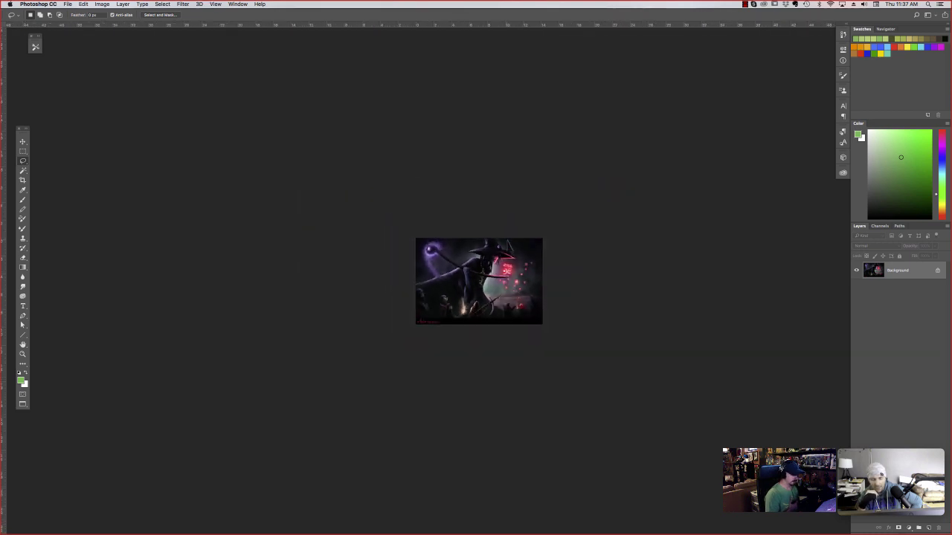
key("super+minus")
key("super+minus")
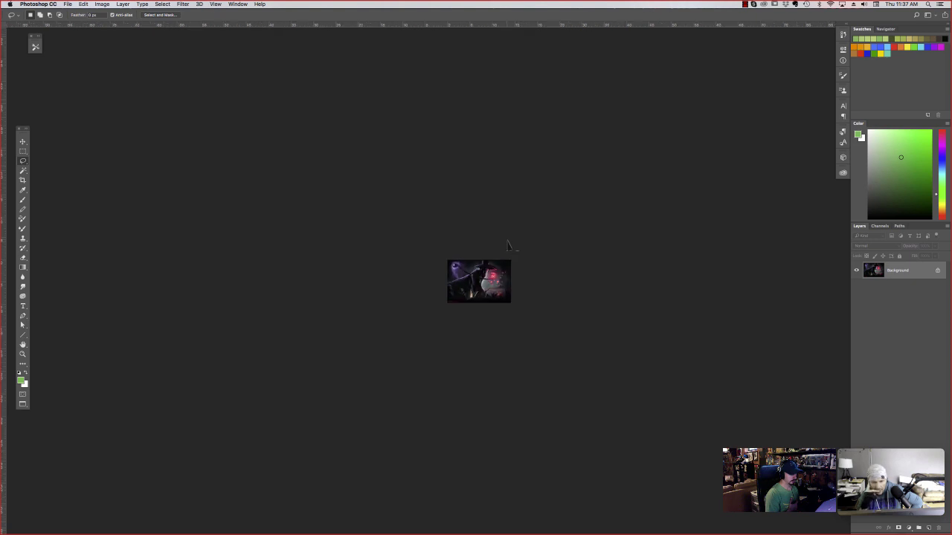
- Add a new empty layer to the giant witch painting and set the foreground colour to a bright magenta
key("super+plus")
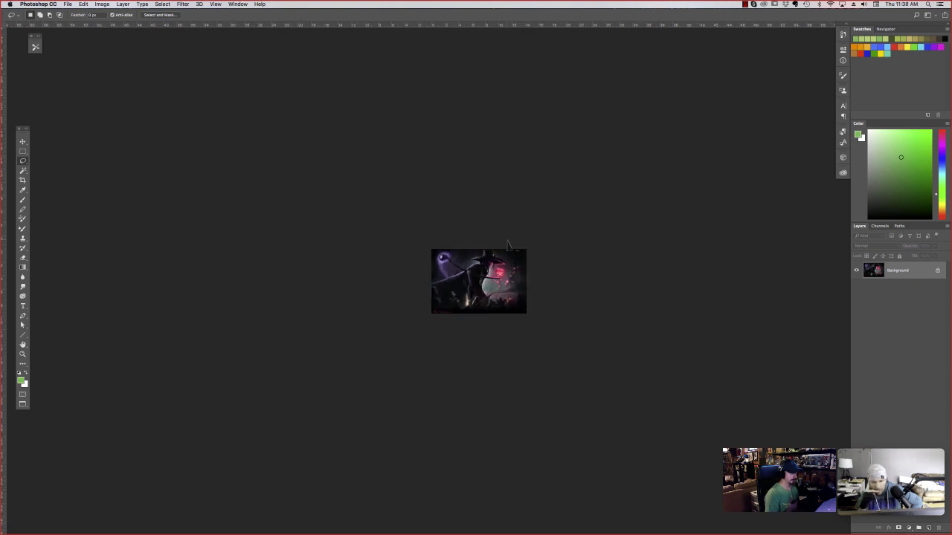
key("super+plus")
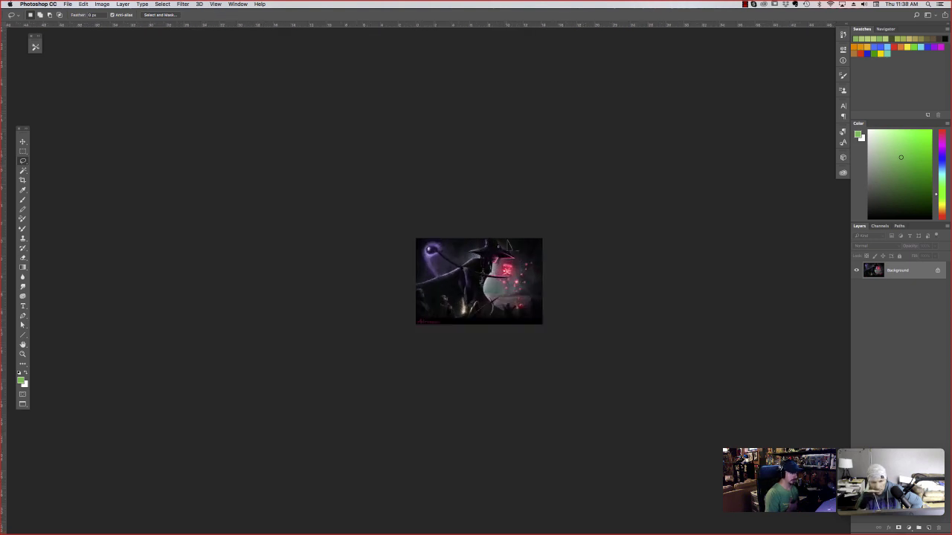
key("super+plus")
key("super+plus")
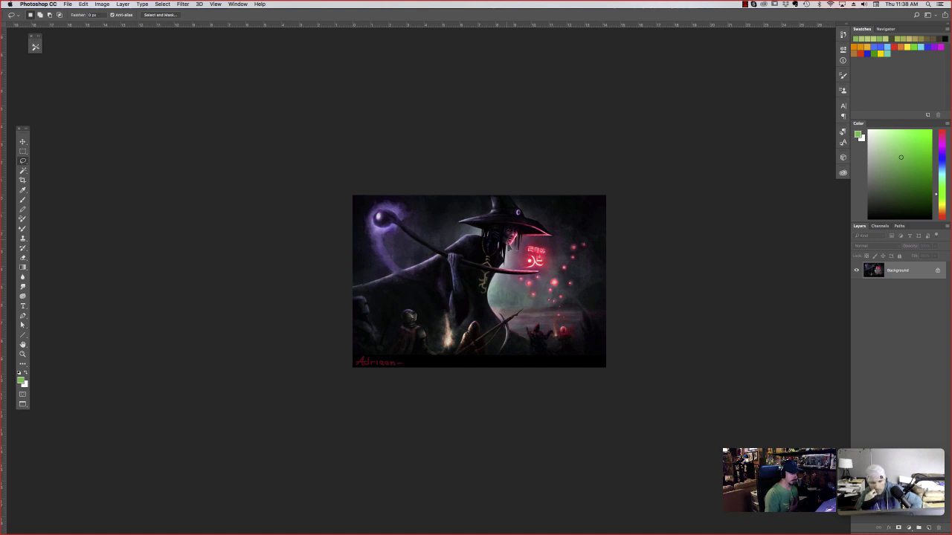
key("super+shift+alt+n")
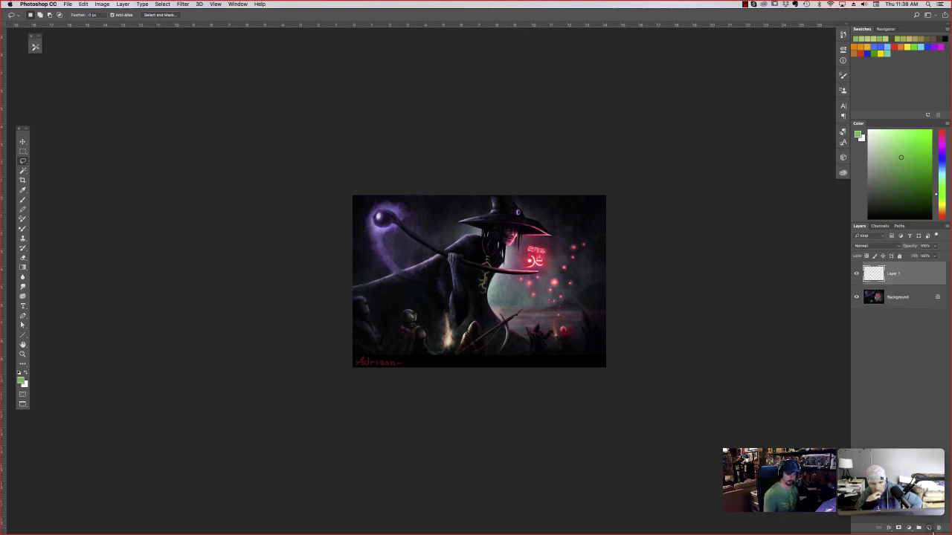
left_click(942, 139)
left_click(917, 141)
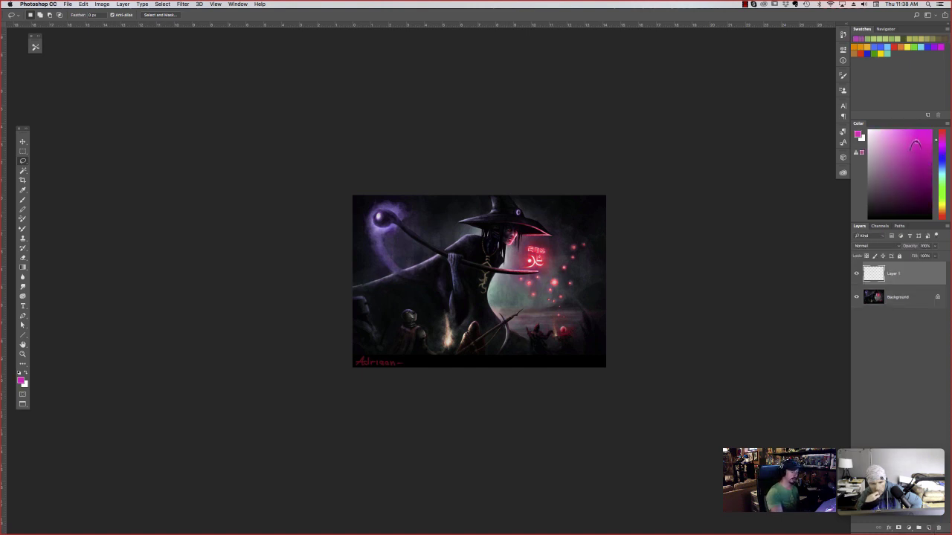
- Trace the witch's cloak, body and hat silhouette with thick magenta brush strokes, and undo the strokes
key("b")
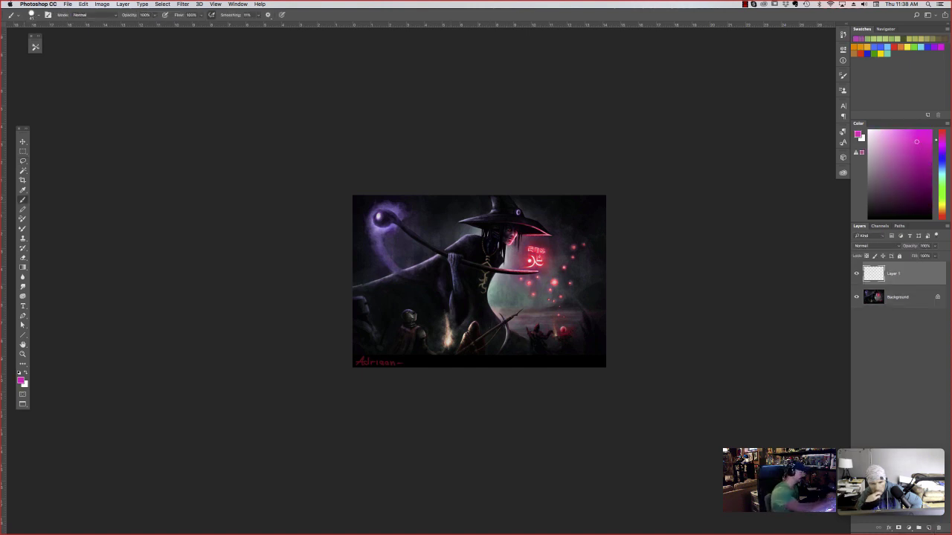
mouse_move(506, 342)
left_mouse_down()
mouse_move(513, 238)
mouse_move(470, 223)
mouse_move(354, 299)
left_mouse_up()
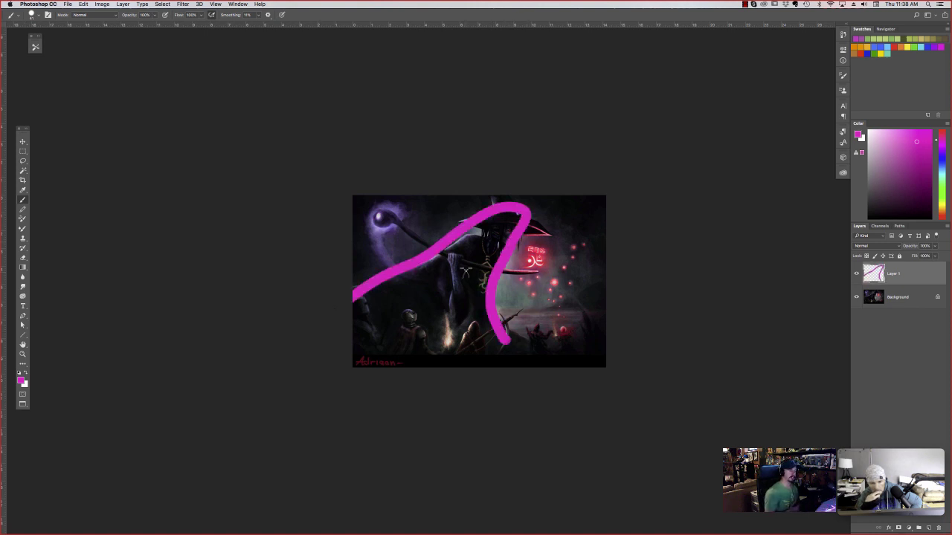
mouse_move(484, 220)
left_mouse_down()
mouse_move(463, 207)
mouse_move(574, 234)
mouse_move(519, 191)
mouse_move(461, 199)
left_mouse_up()
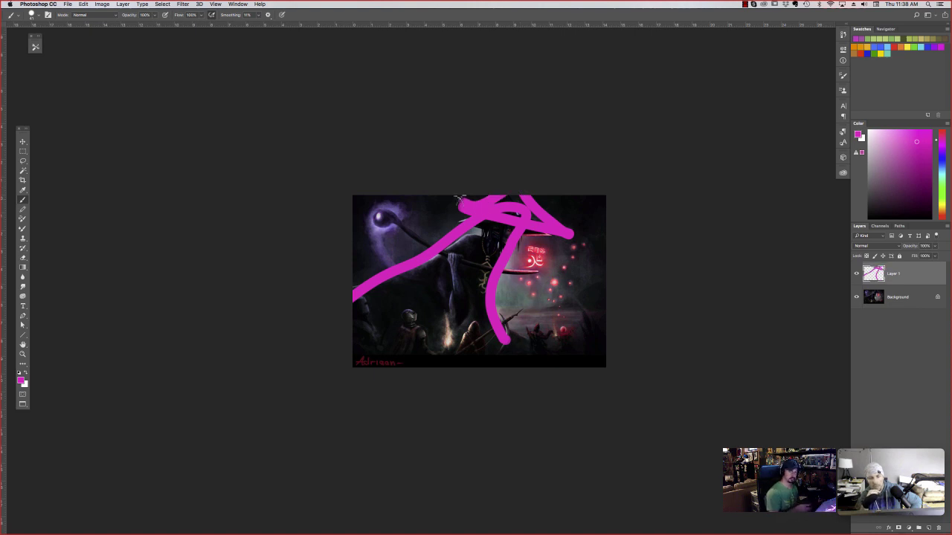
key("alt+super+z")
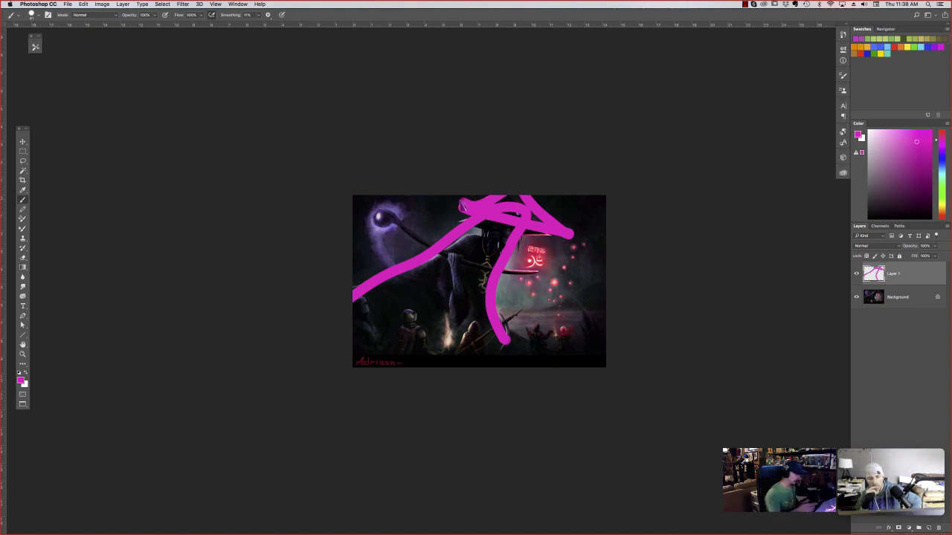
key("alt+super+z")
key("alt+super+z")
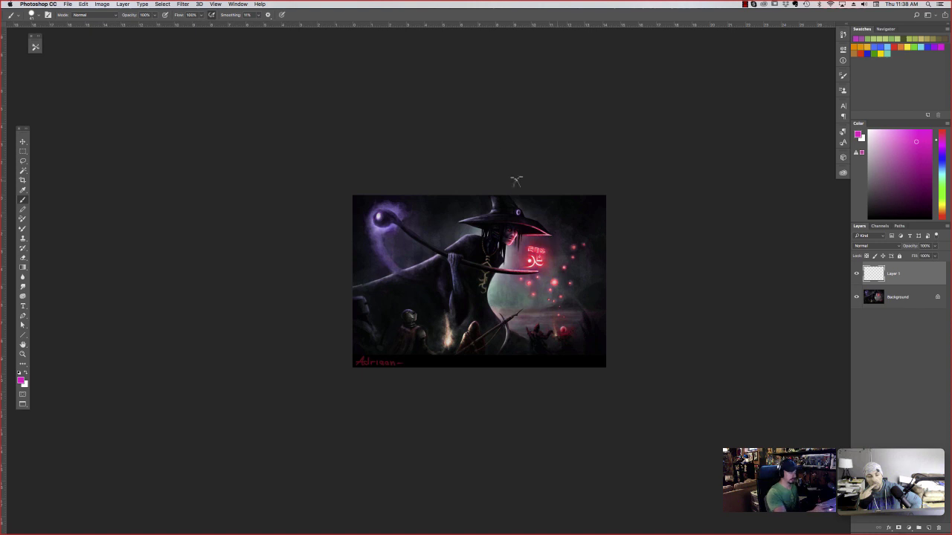
- Sample the dark colours of the witch's body, the painting's upper corner and its lower edge to compare their values
left_click(477, 256, "alt")
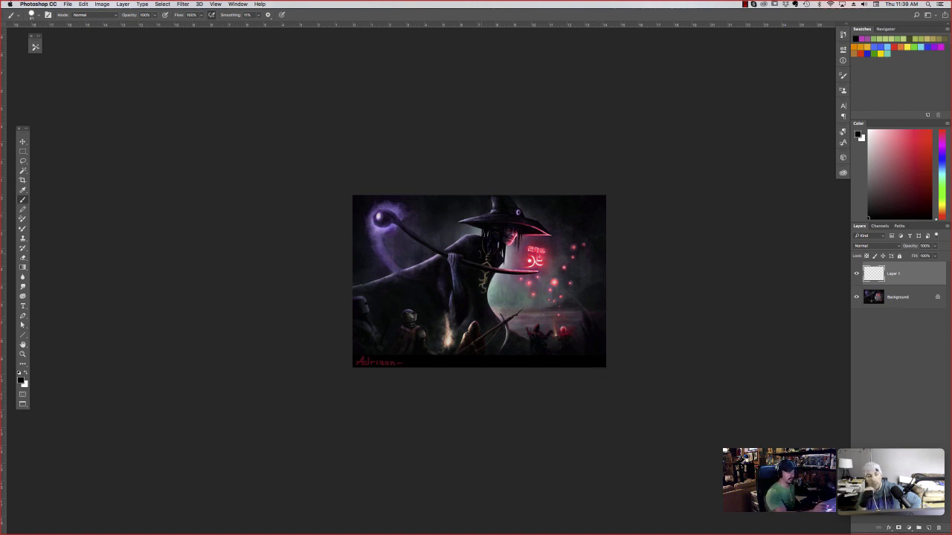
left_click(601, 203, "alt")
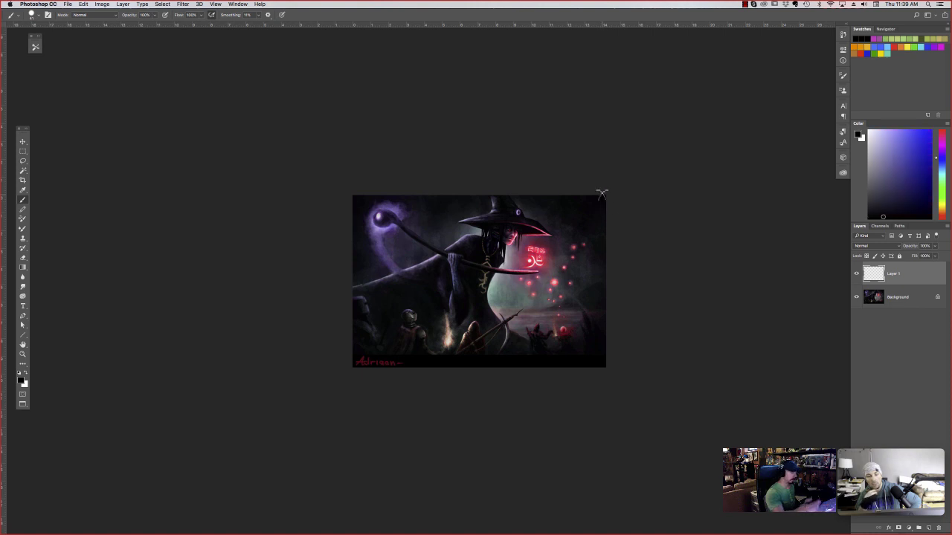
left_click(544, 364, "alt")
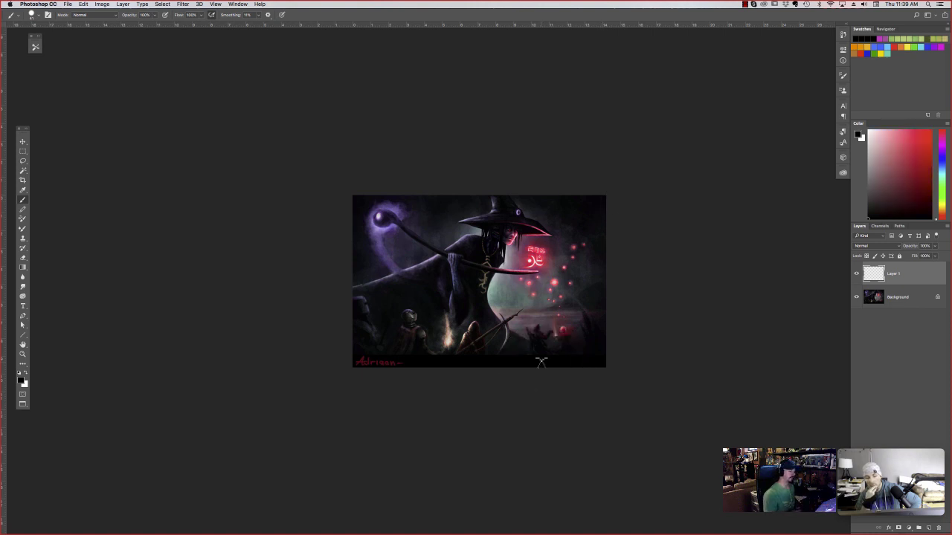
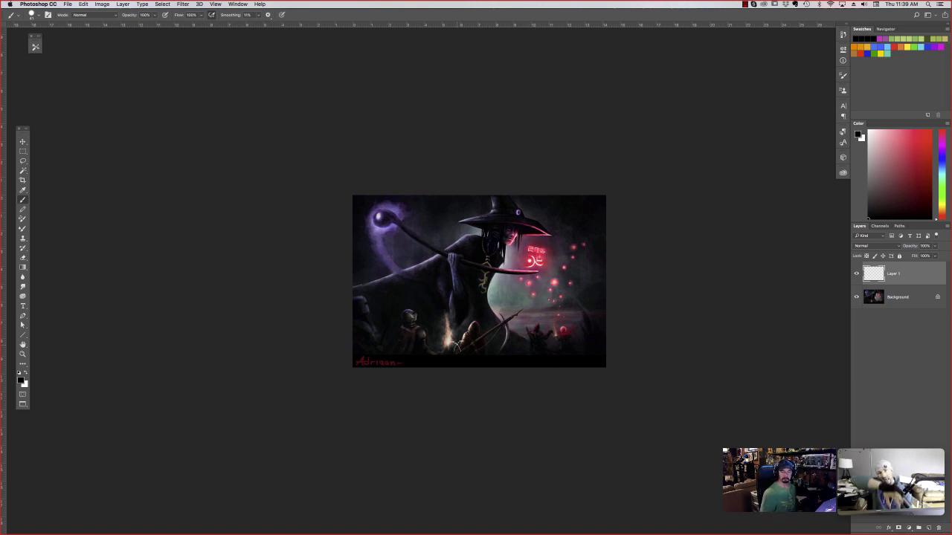
- Return the giant witch painting to a floating window at 50% zoom
key("f")
key("Tab")
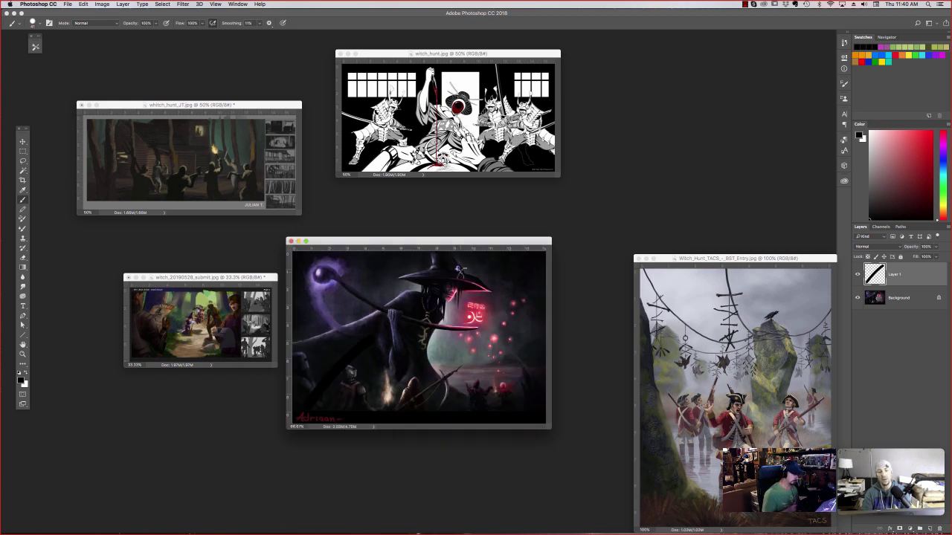
key("super+minus")
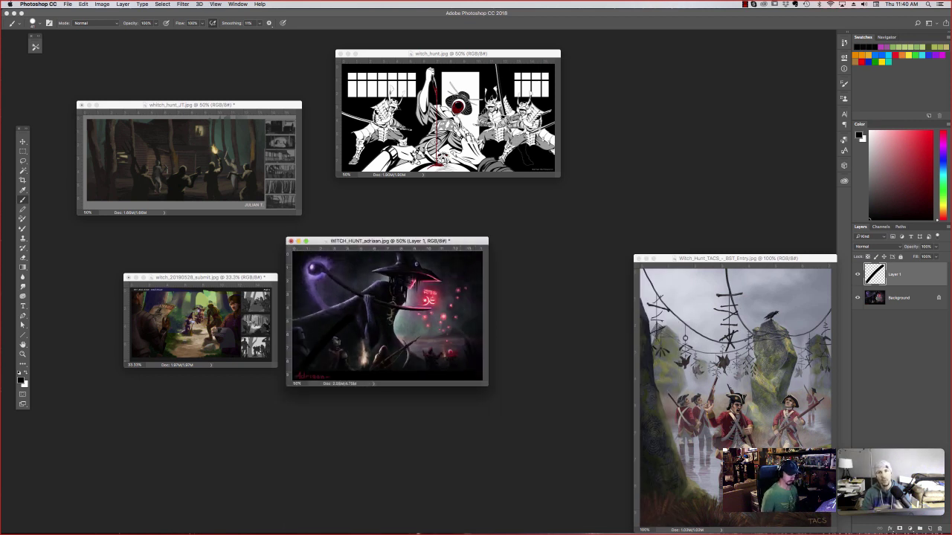
- Bring the misty painting of the redcoat soldiers forward and show it full screen, fitted to the view
left_click_drag(734, 259, 562, 213)
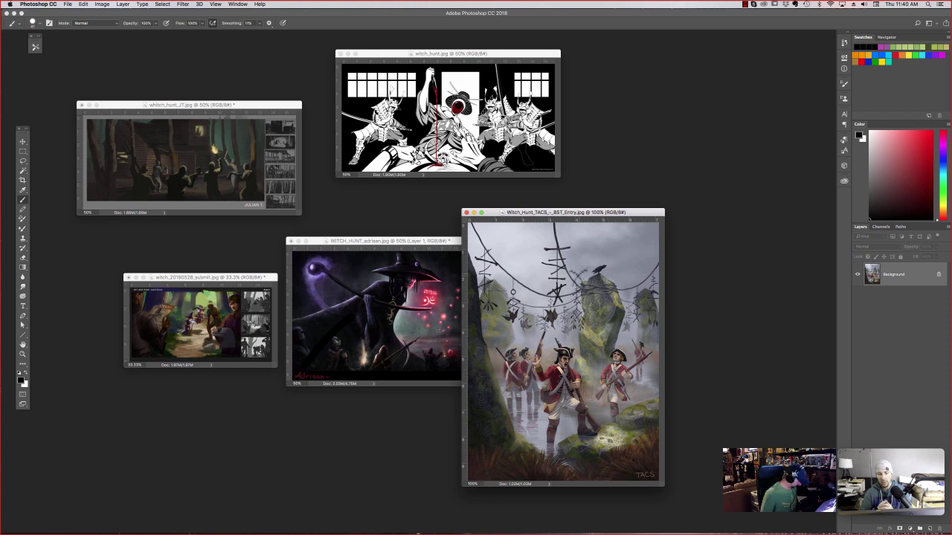
key("f")
key("Tab")
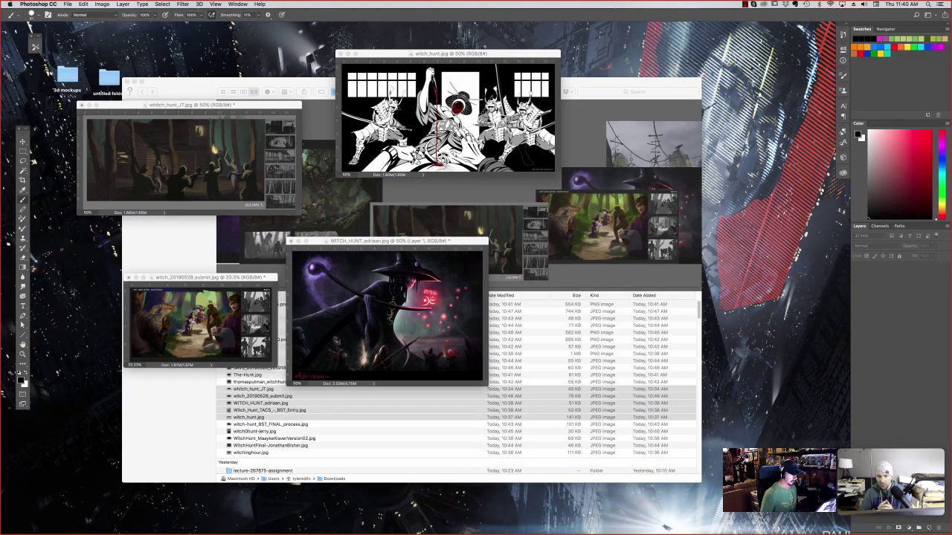
key("f")
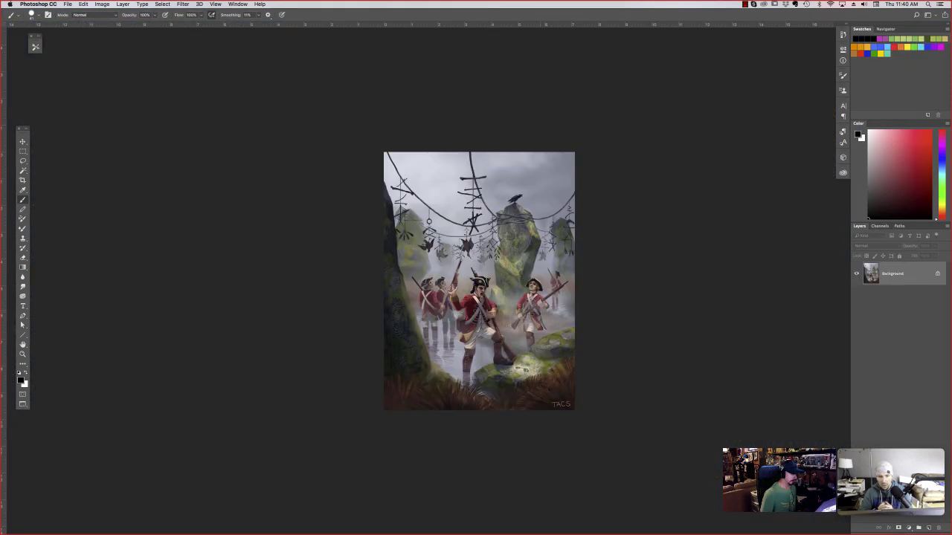
key("super+0")
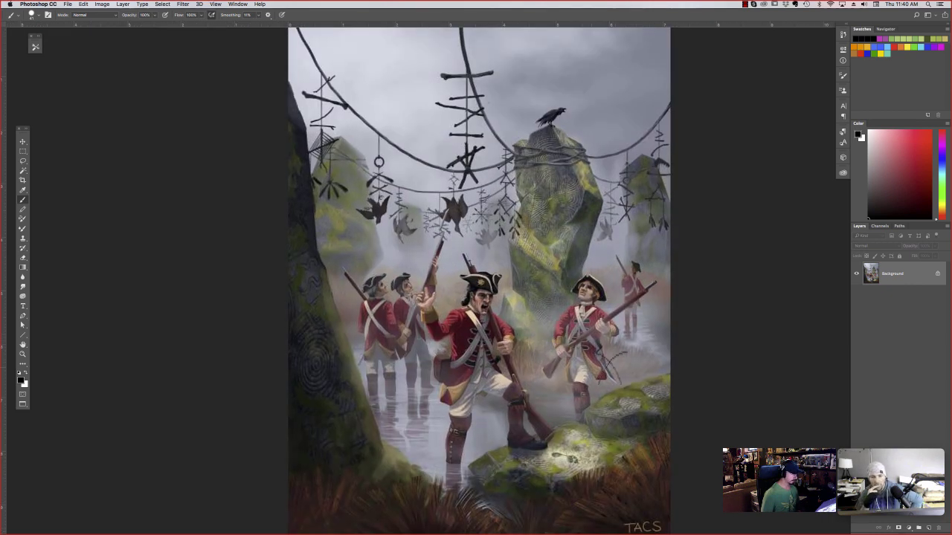
- Brush a thick black stroke across the hanging ropes to the crow on the rock, and undo it
key("super+minus")
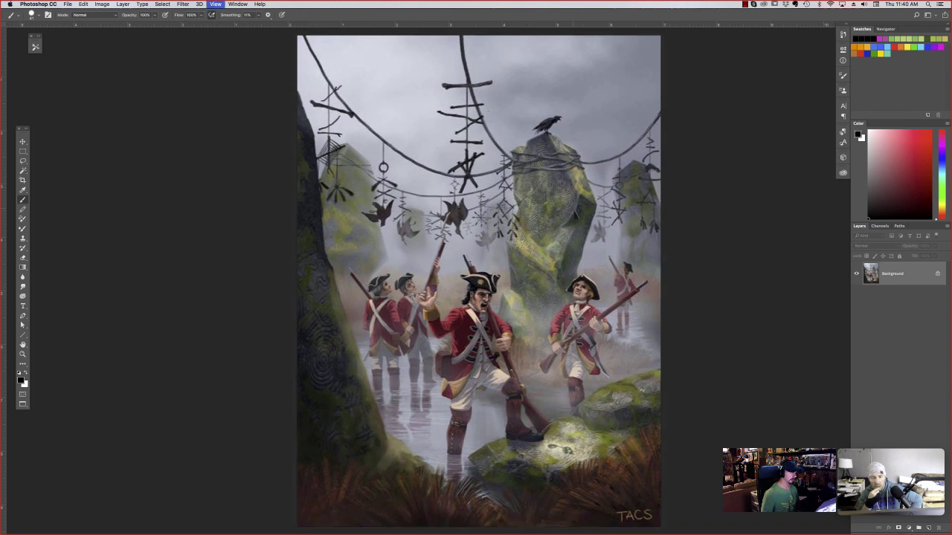
key("super+minus")
key("super+minus")
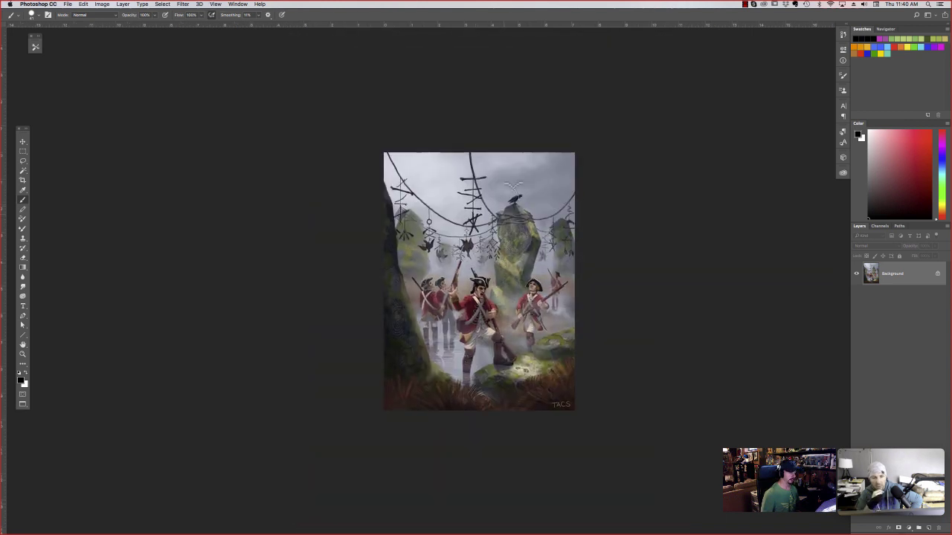
mouse_move(508, 183)
left_mouse_down()
mouse_move(495, 253)
mouse_move(504, 215)
mouse_move(532, 198)
left_mouse_up()
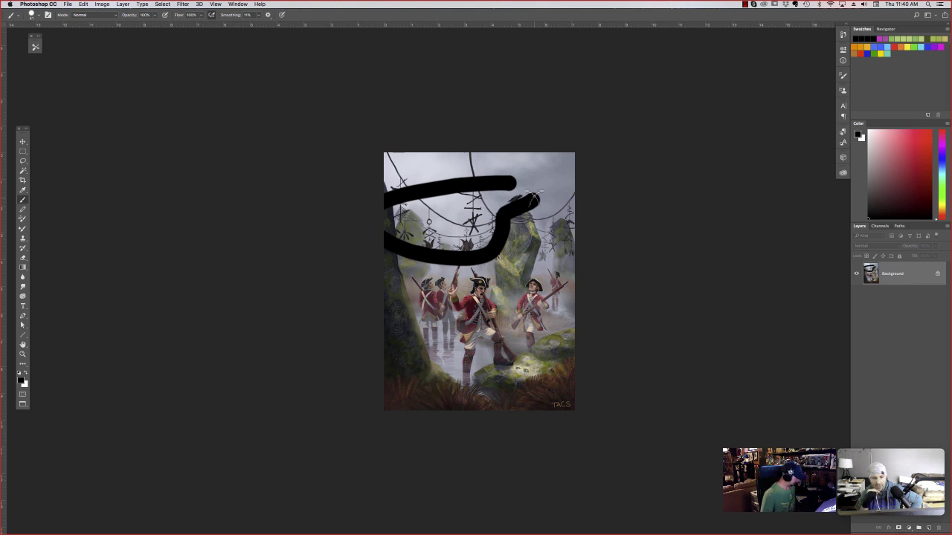
key("super+z")
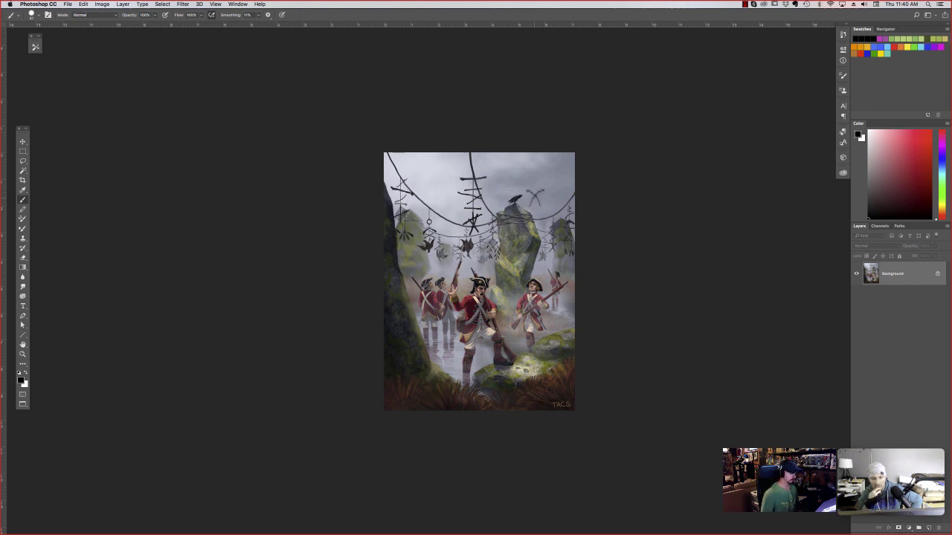
- Shrink the redcoat painting to thumbnail size to examine how its values and figures read
key("super+minus")
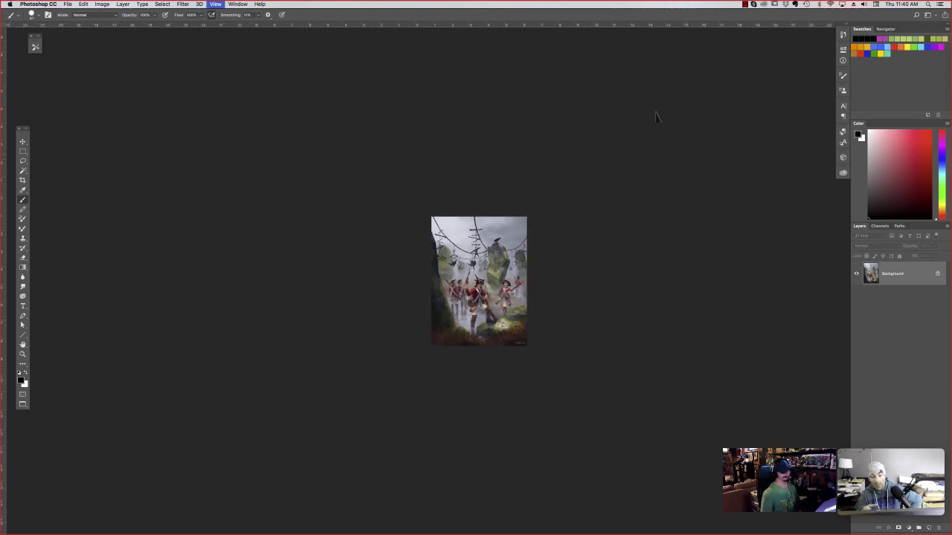
key("super+minus")
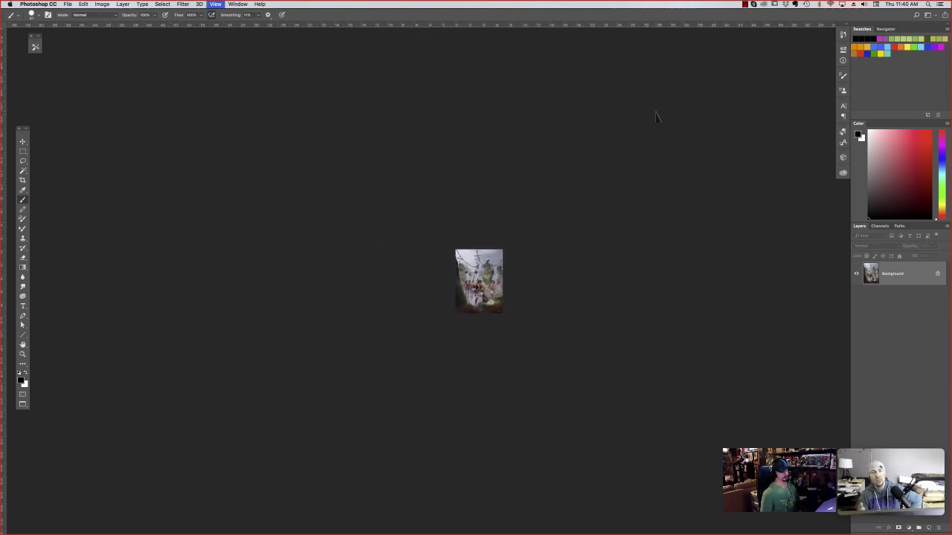
key("super+plus")
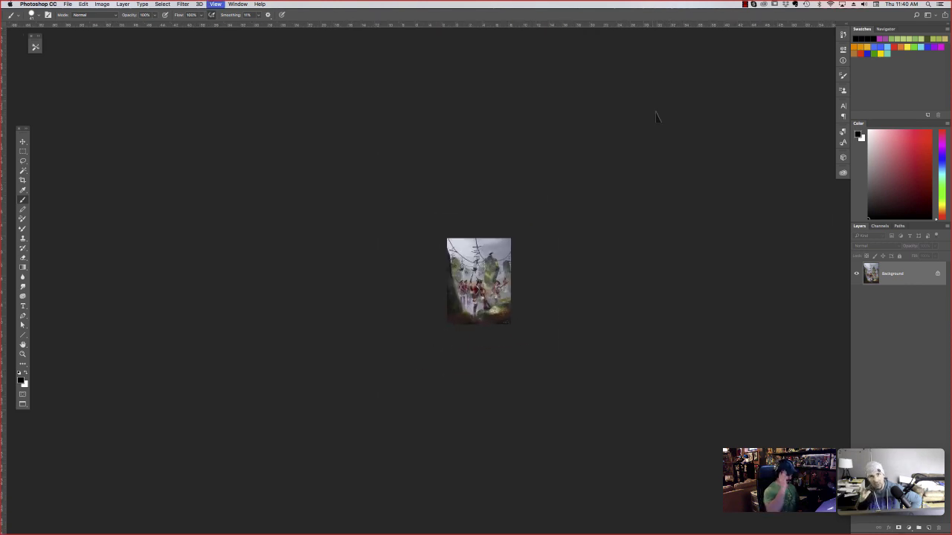
key("super+plus")
key("super+plus")
key("super+plus")
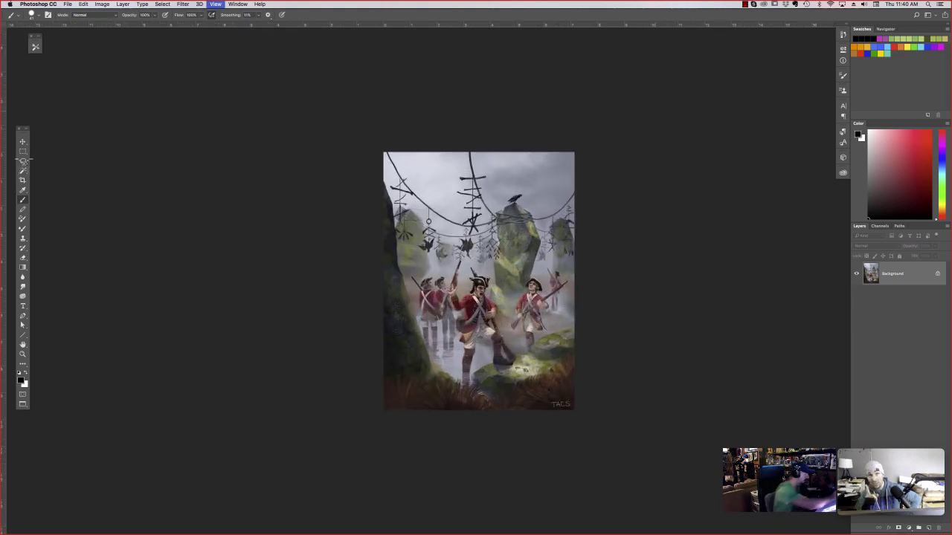
- Select the whole foreground with the Lasso tool: the dark tree, grass, mossy rocks and the two front soldiers
left_click(23, 161)
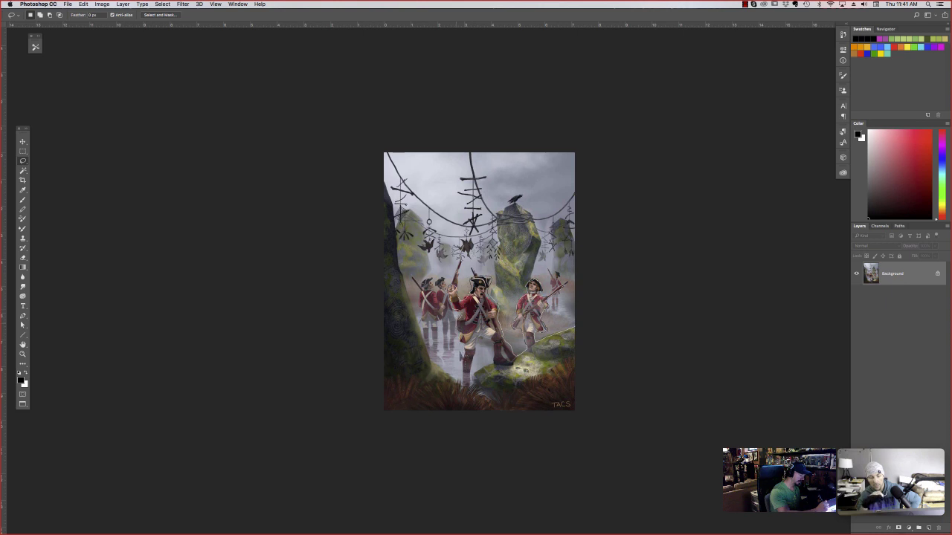
mouse_move(463, 384)
left_mouse_down()
mouse_move(352, 256)
mouse_move(657, 449)
left_mouse_up()
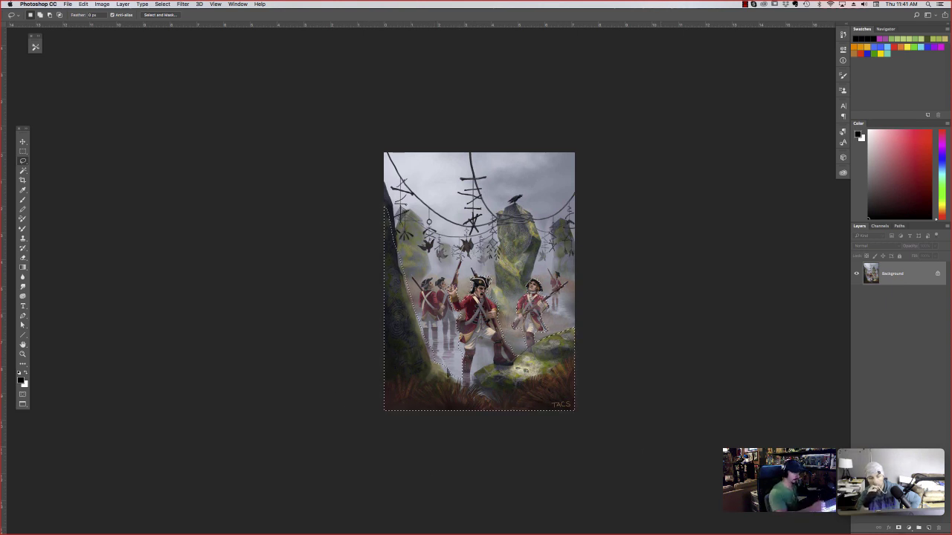
mouse_move(458, 377)
left_mouse_down()
mouse_move(434, 361)
mouse_move(421, 322)
left_mouse_up()
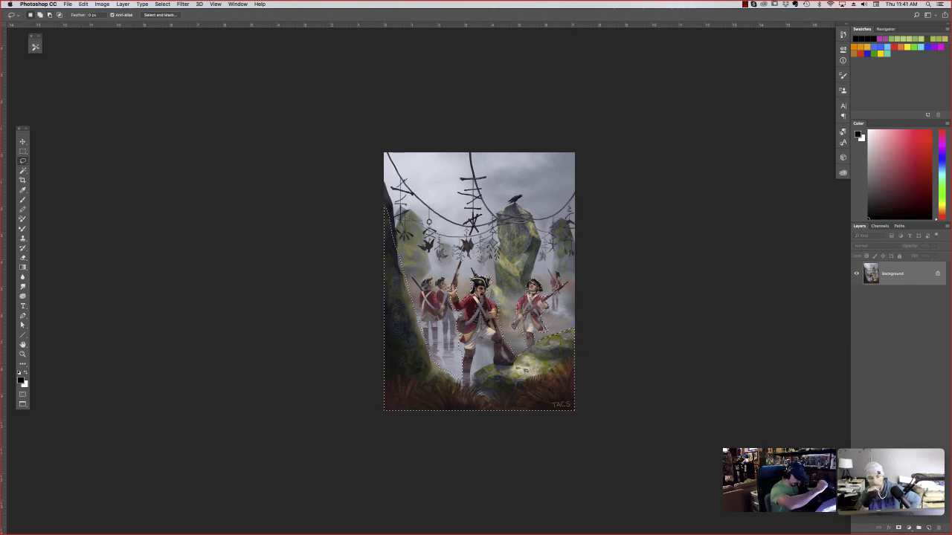
- Try a Levels adjustment on the selected foreground of the redcoat painting, and cancel it
key("super+minus")
key("super+minus")
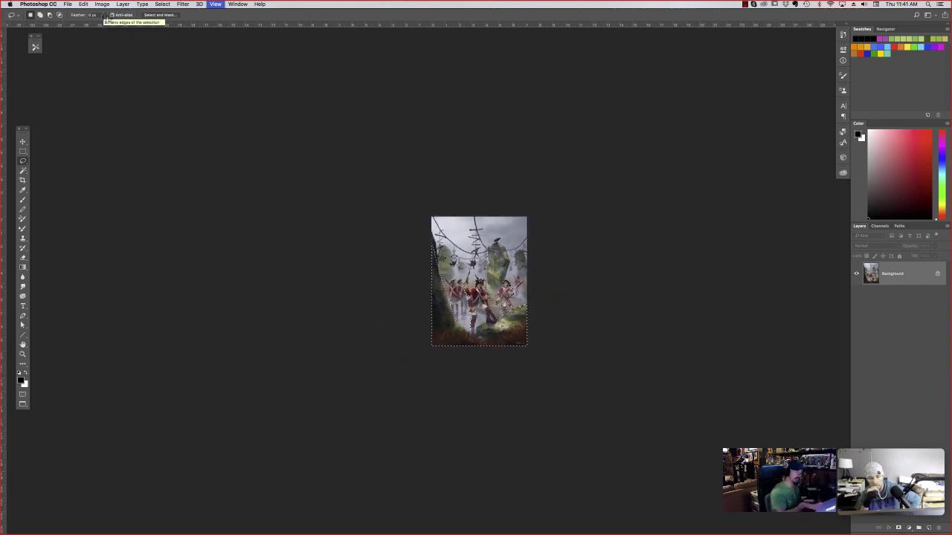
left_click(102, 4)
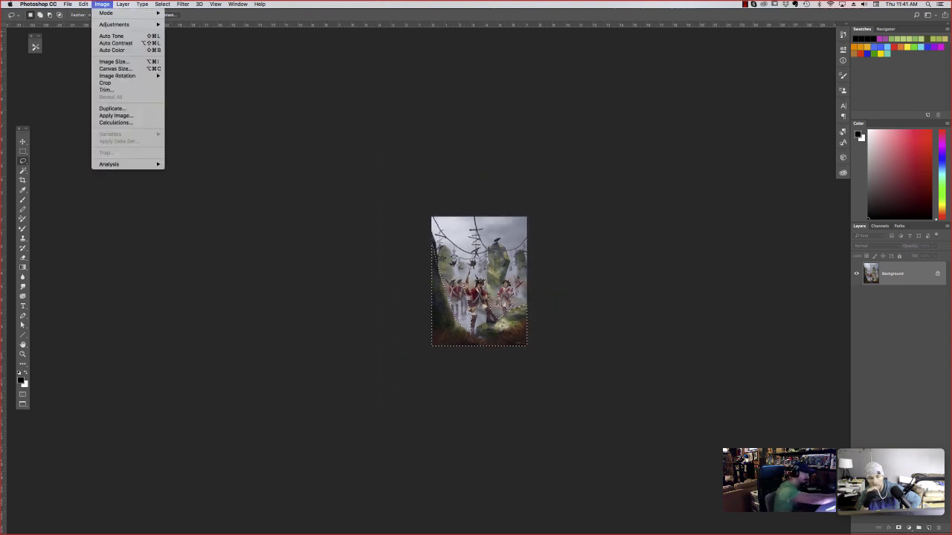
mouse_move(126, 24)
left_click(182, 31)
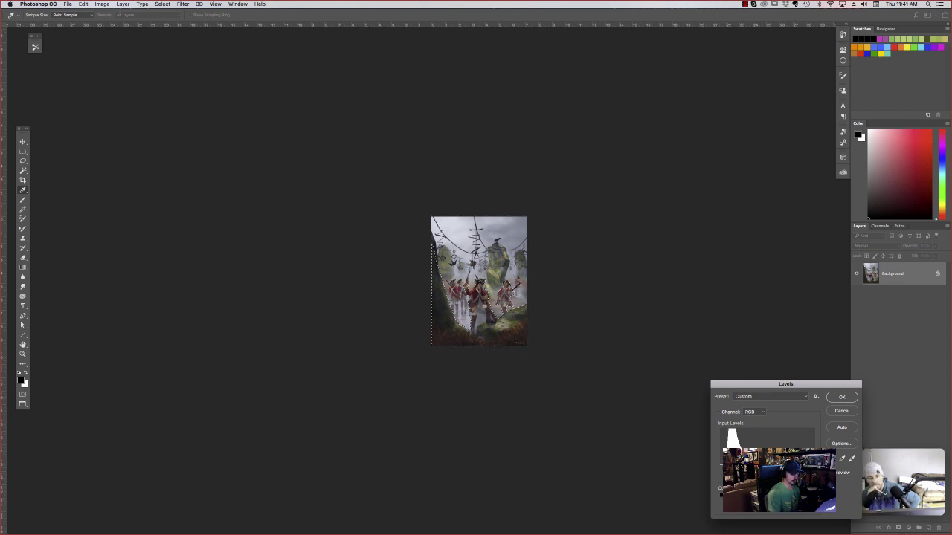
left_click(841, 410)
key("super+plus")
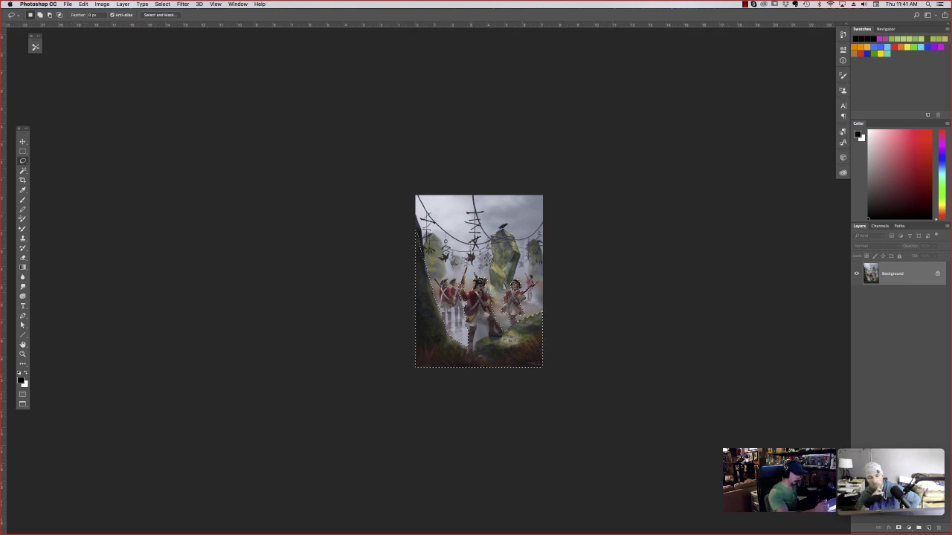
- Darken the selected foreground of the redcoat painting by raising the black input level with Levels, and deselect it
left_click(101, 5)
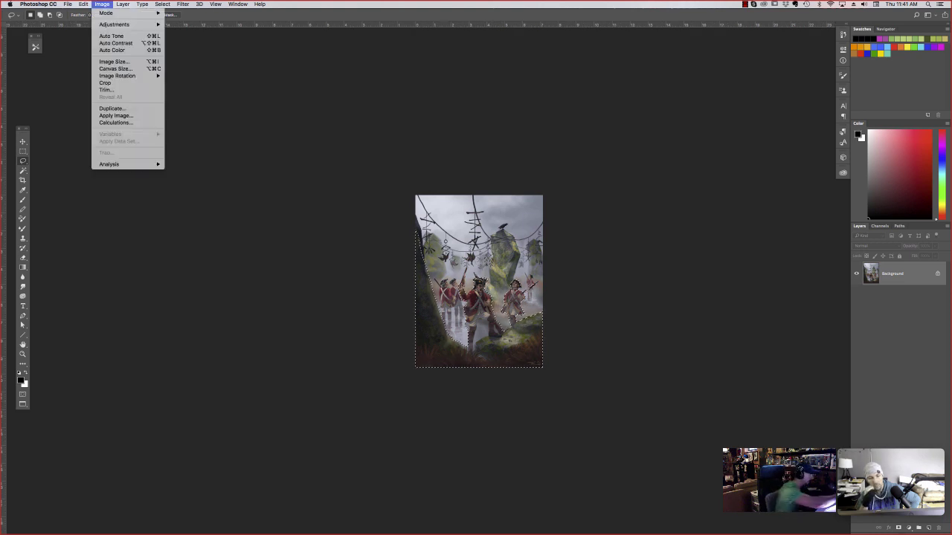
mouse_move(119, 25)
left_click(182, 31)
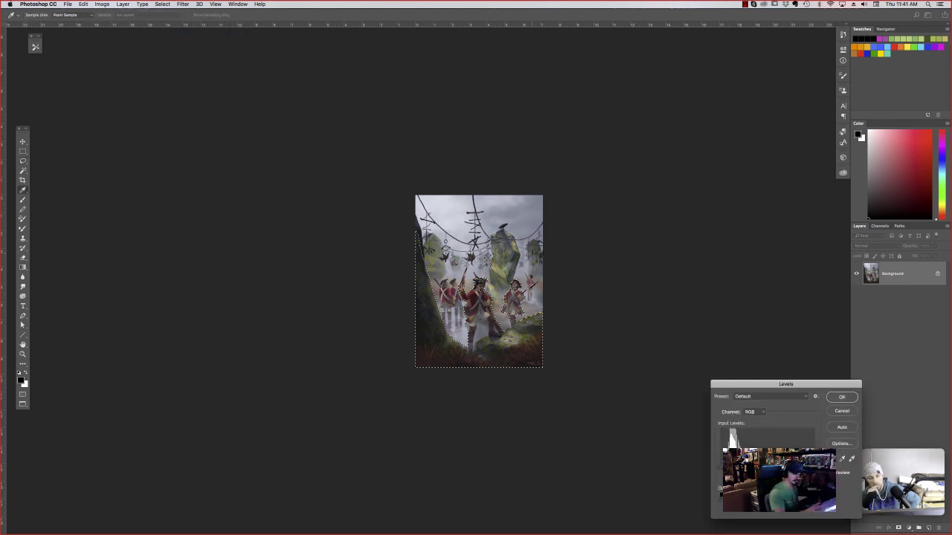
left_click_drag(720, 469, 726, 468)
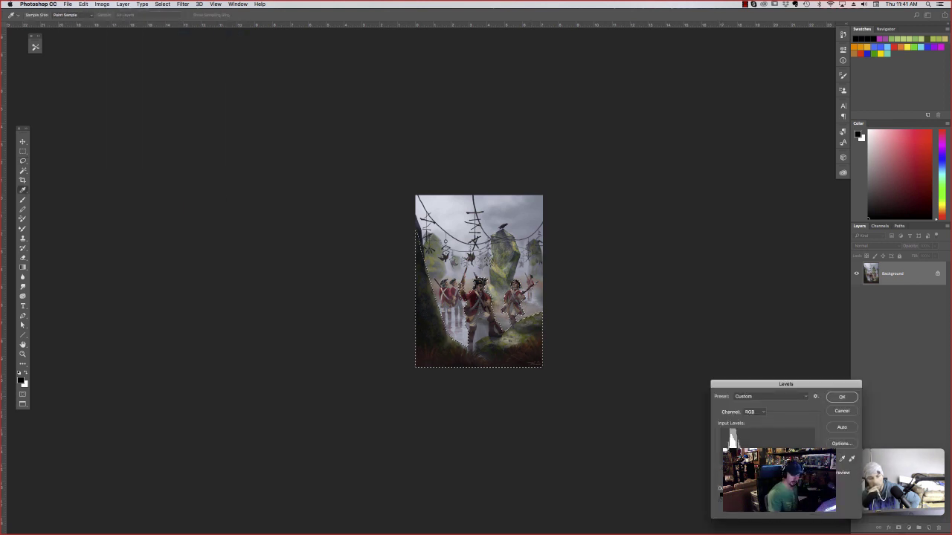
key("Return")
key("super+d")
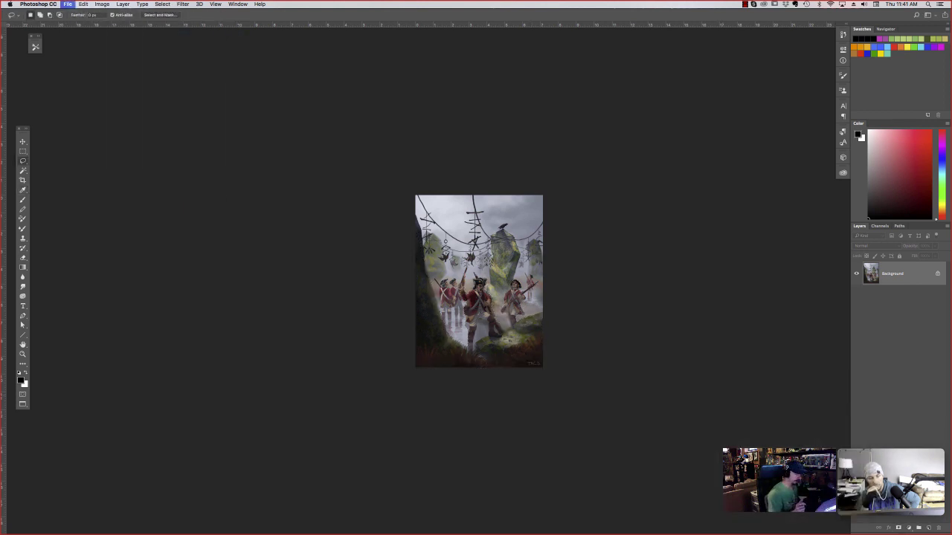
key("Return")
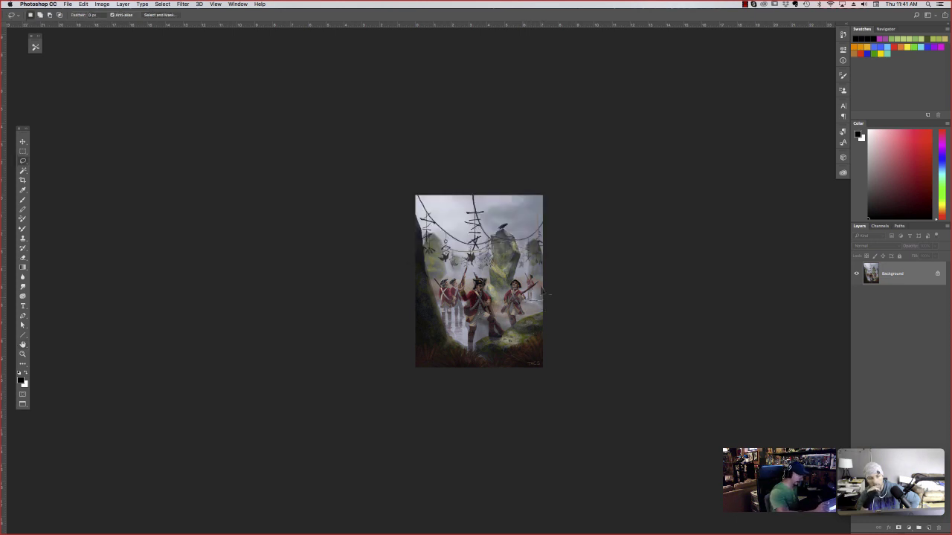
- Select the sky and rocks behind the soldiers with the Lasso tool, and sample a blue-grey from the sky for the brush
mouse_move(519, 262)
left_mouse_down()
mouse_move(507, 228)
mouse_move(659, 316)
left_mouse_up()
mouse_move(491, 299)
left_mouse_down()
mouse_move(491, 281)
mouse_move(491, 296)
mouse_move(474, 277)
mouse_move(435, 290)
mouse_move(423, 241)
mouse_move(456, 155)
mouse_move(534, 176)
mouse_move(534, 228)
mouse_move(508, 255)
mouse_move(495, 235)
left_mouse_up()
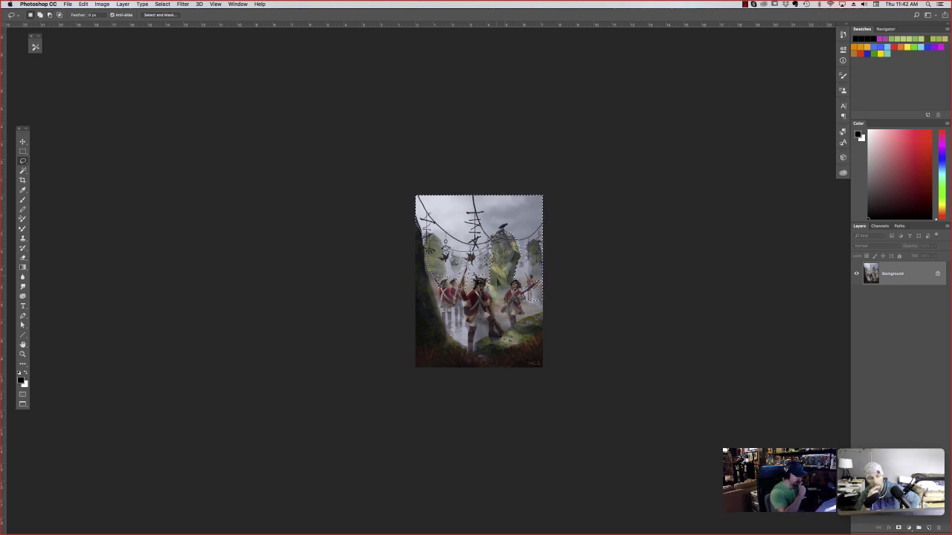
key("b")
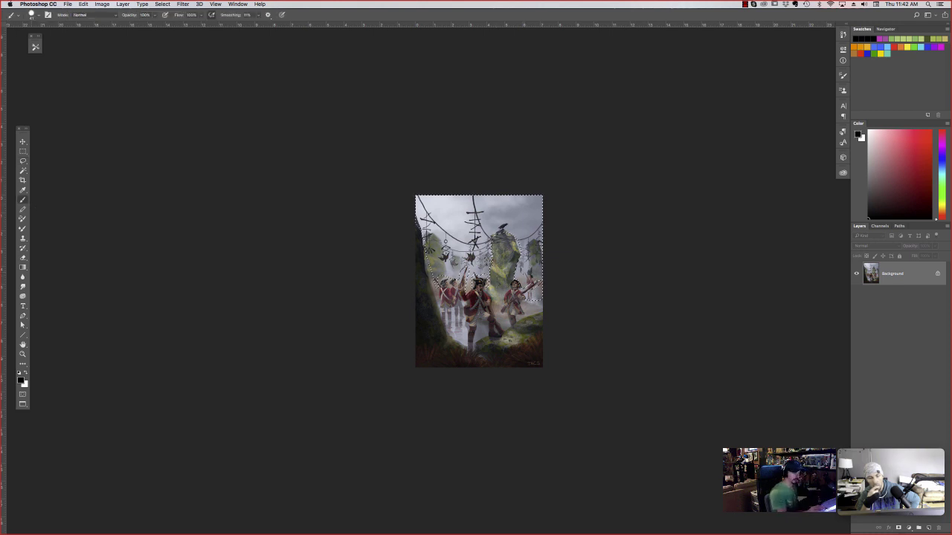
left_click(497, 217, "alt")
left_click(884, 159)
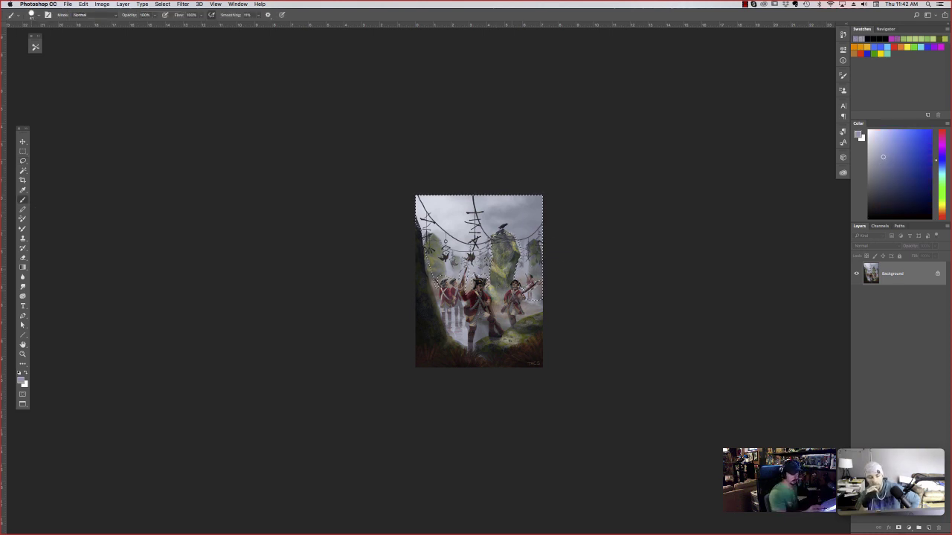
- Set up a larger soft brush and paint pale mist, sampled from the painting, over the background rocks behind the rearmost soldier
right_click(515, 254)
left_click(572, 271)
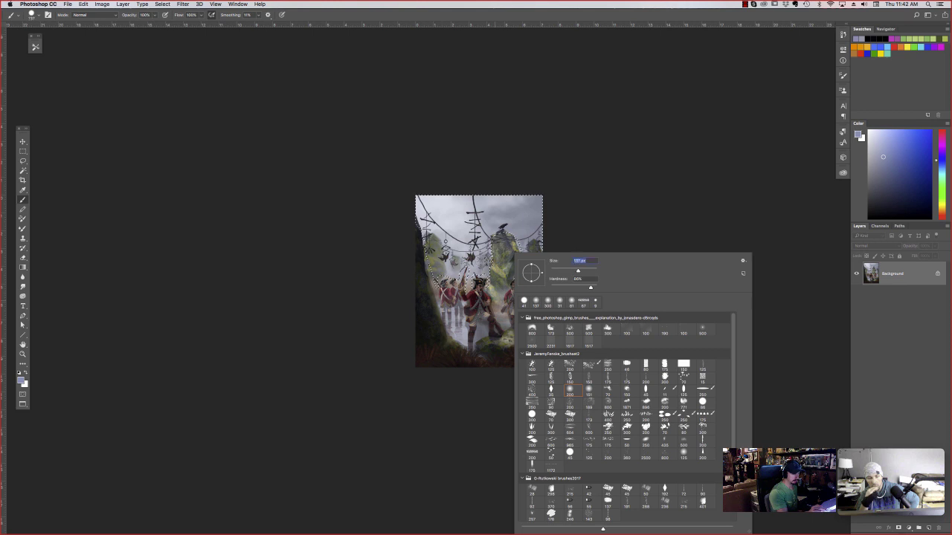
left_click(612, 222)
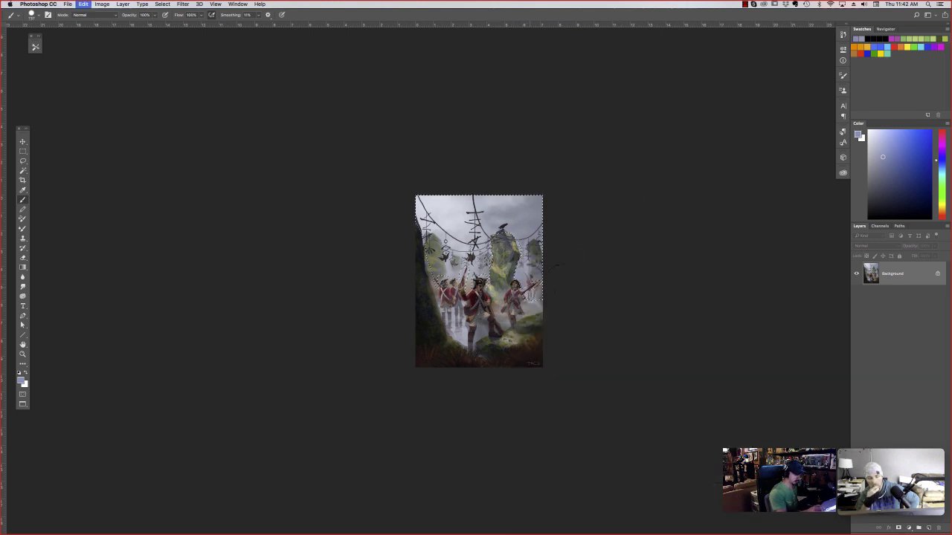
right_click(525, 254)
key("Escape")
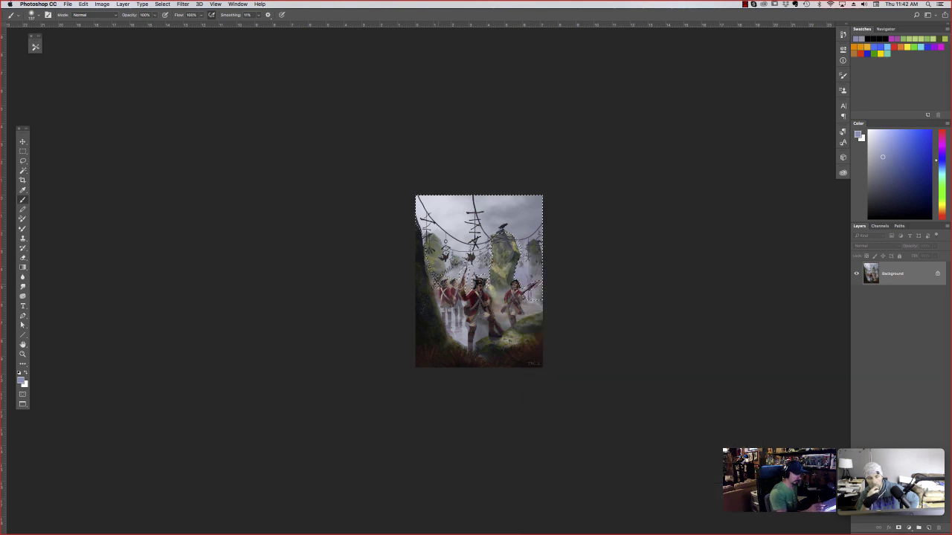
left_click(536, 272, "alt")
left_click_drag(537, 274, 545, 270)
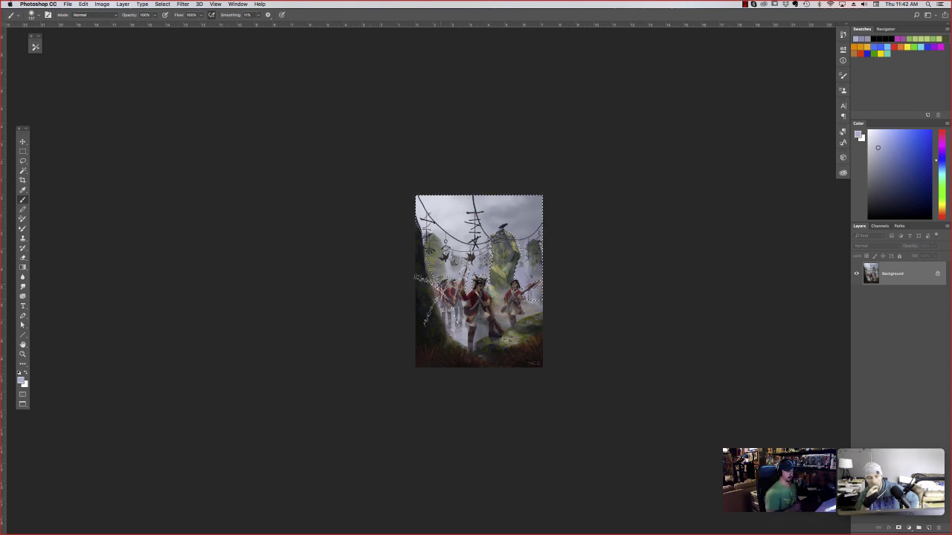
- Compare the redcoat painting at tiny and medium sizes to examine its depth and how the figures read against the mist
key("super+plus")
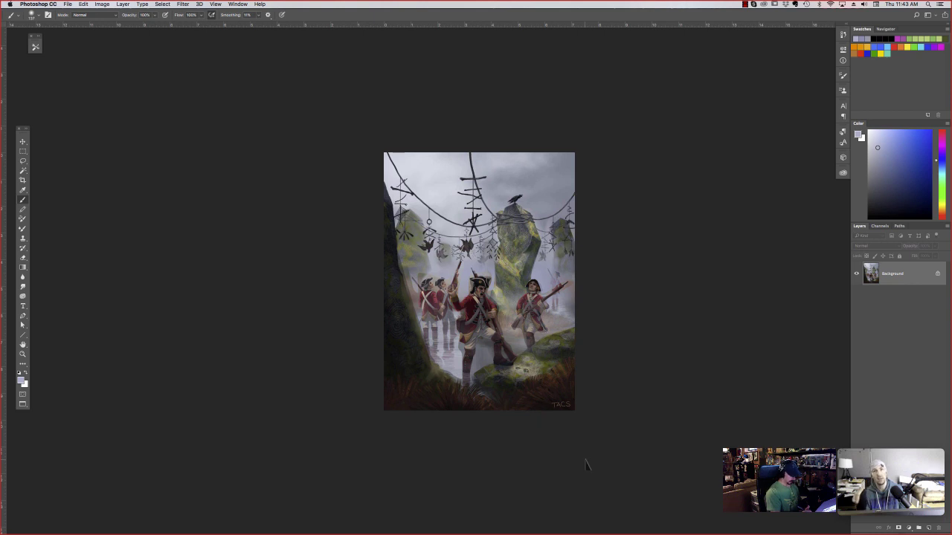
key("super+minus")
key("super+minus")
key("super+minus")
key("super+minus")
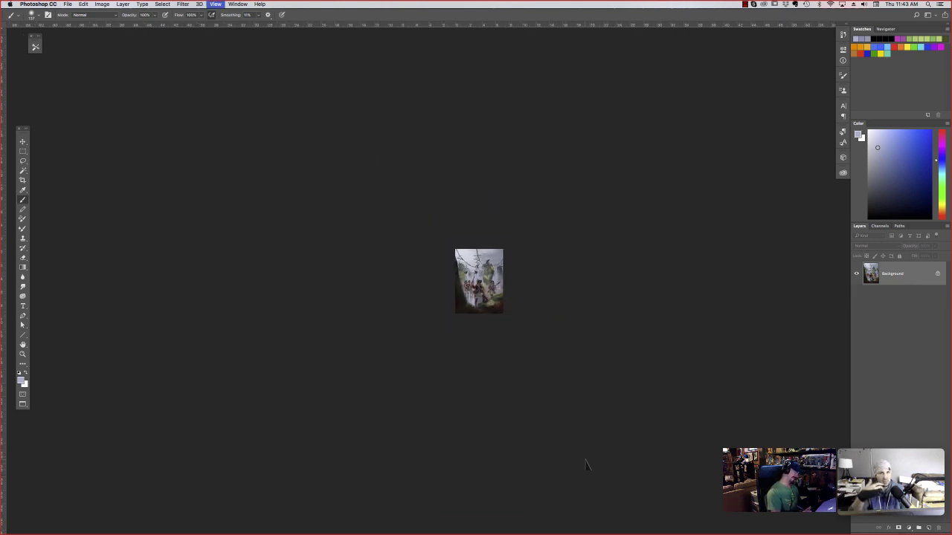
key("super+plus")
key("super+plus")
key("super+plus")
key("super+plus")
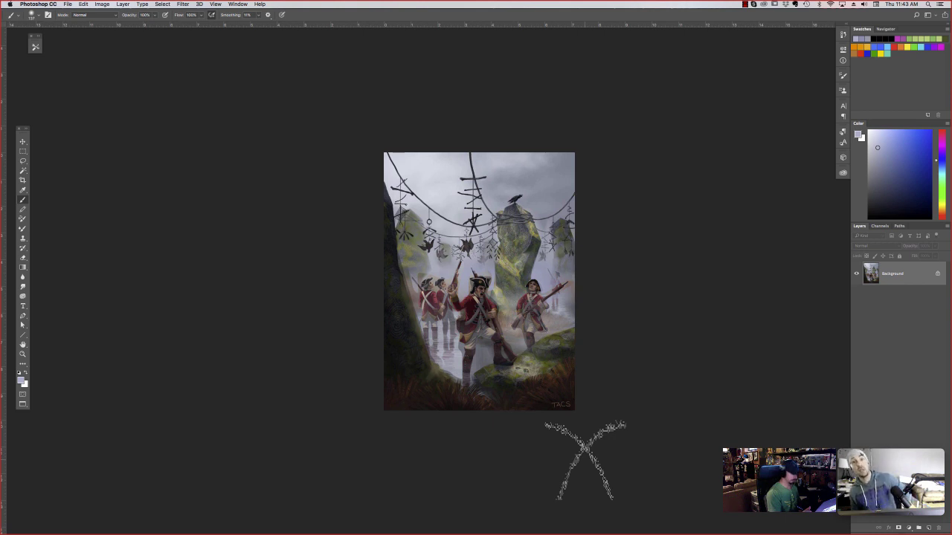
- Return the redcoat painting to a floating window among the other submissions, and pause the screen recording
key("f")
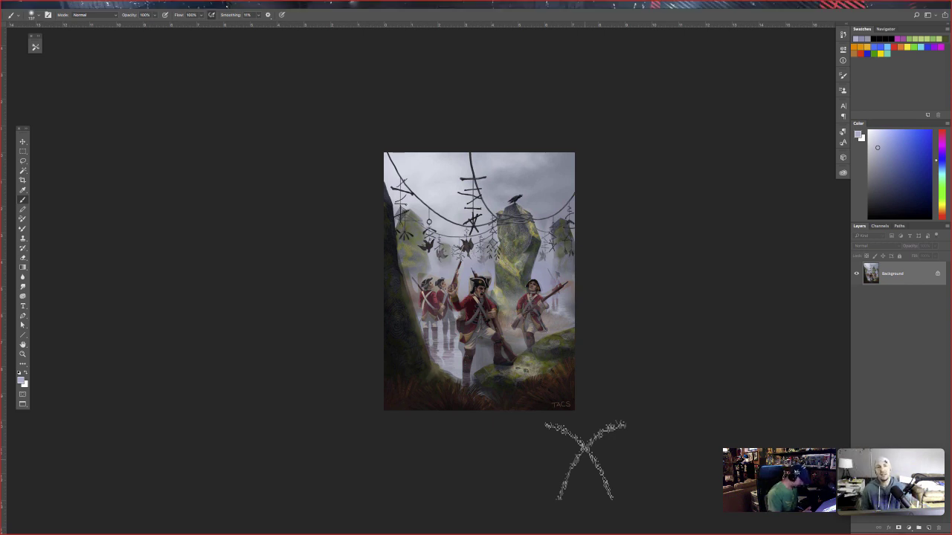
key("Tab")
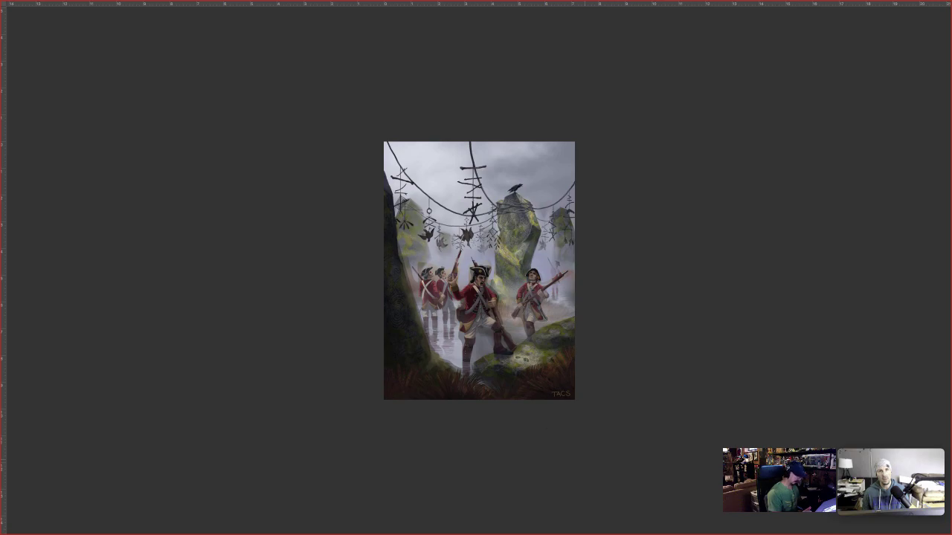
key("f")
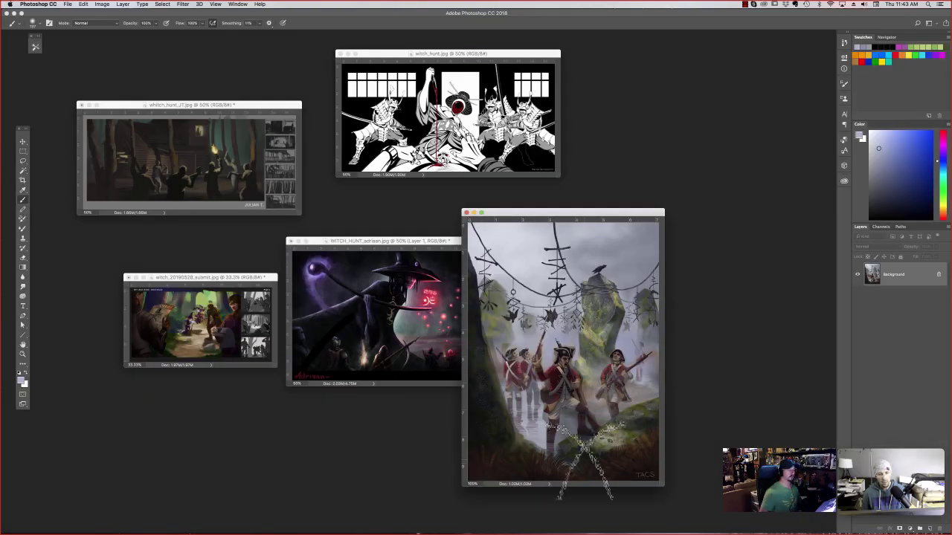
left_click(745, 4)
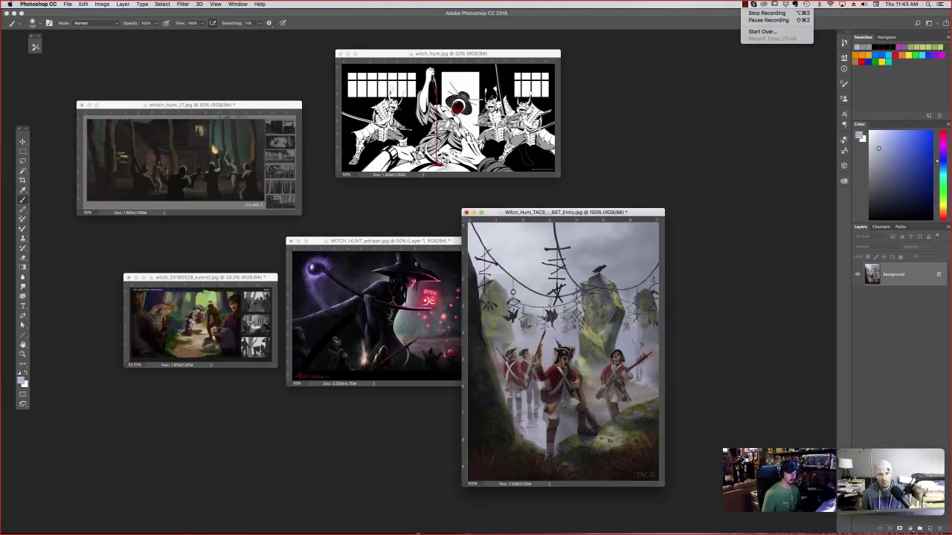
left_click(768, 20)
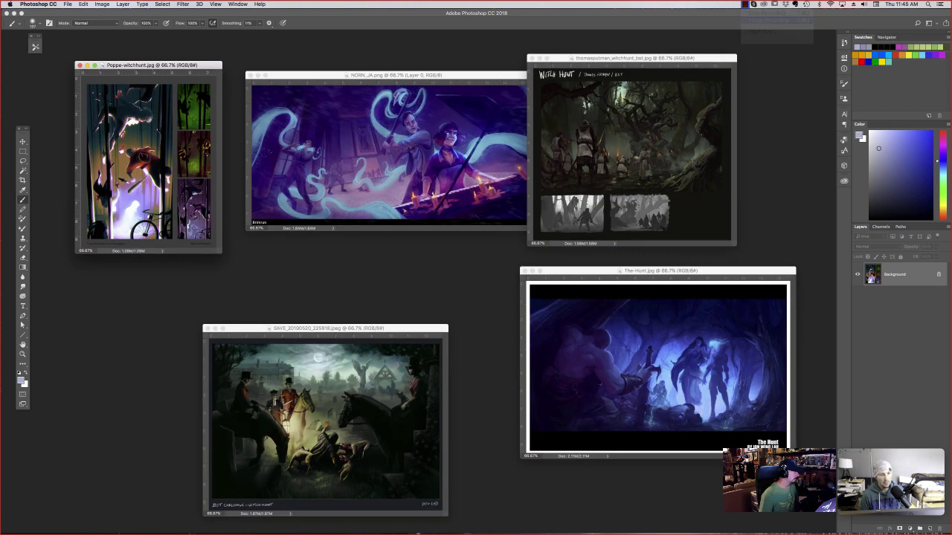
- Show the forest painting with the levitating figures and bicycle in full-screen view, and inspect it enlarged and reduced
mouse_move(148, 64)
left_mouse_down()
mouse_move(177, 80)
mouse_move(156, 178)
mouse_move(280, 161)
left_mouse_up()
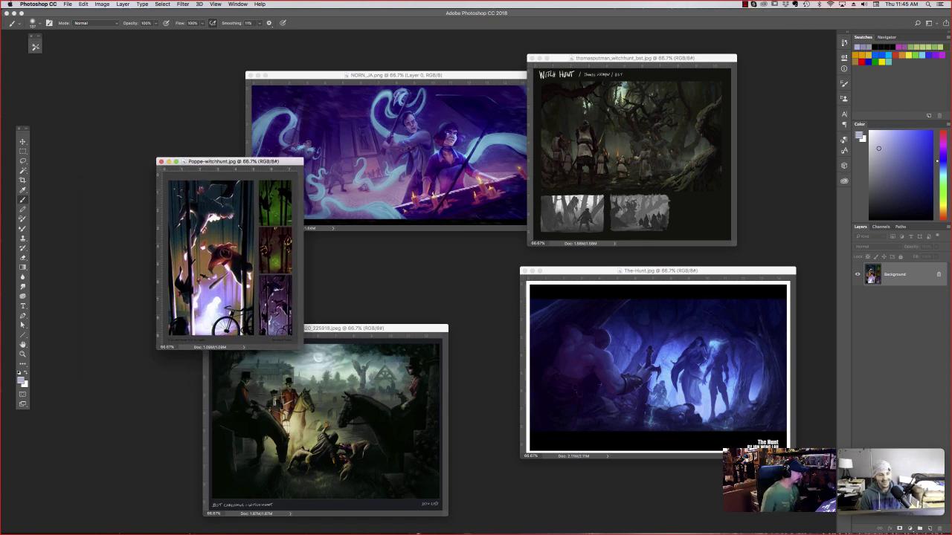
key("f")
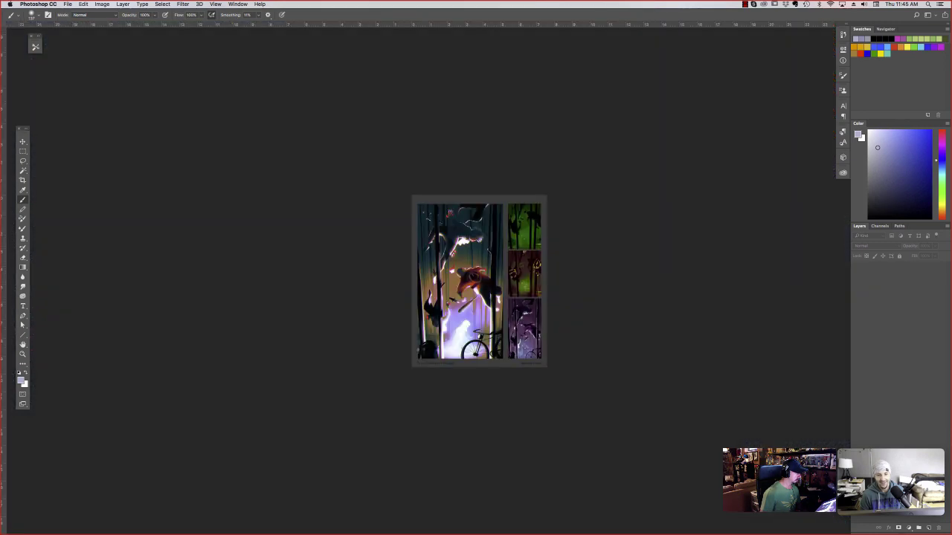
key("super+plus")
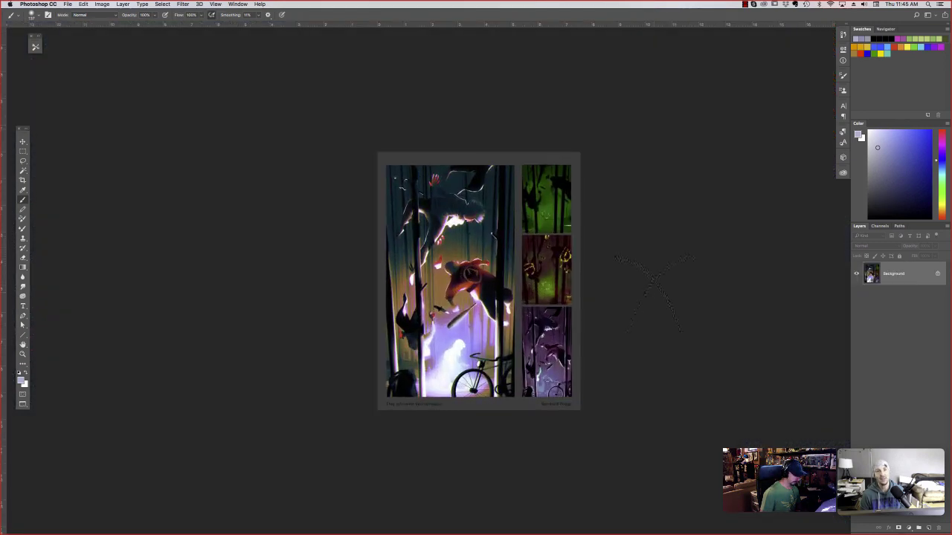
key("super+equal")
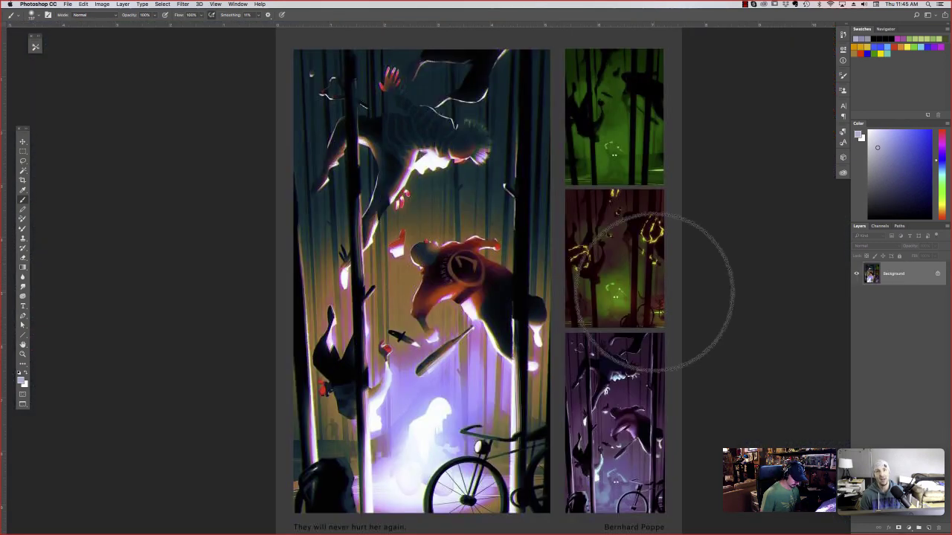
key("super+minus")
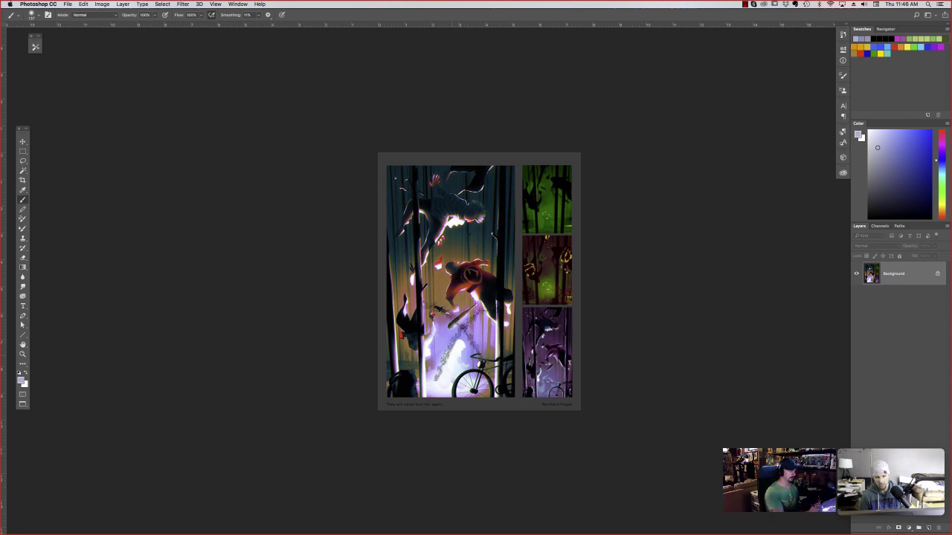
key("ctrl+alt+z")
key("ctrl+alt+z")
key("ctrl+alt+z")
key("ctrl+alt+z")
key("ctrl+alt+z")
key("ctrl+alt+z")
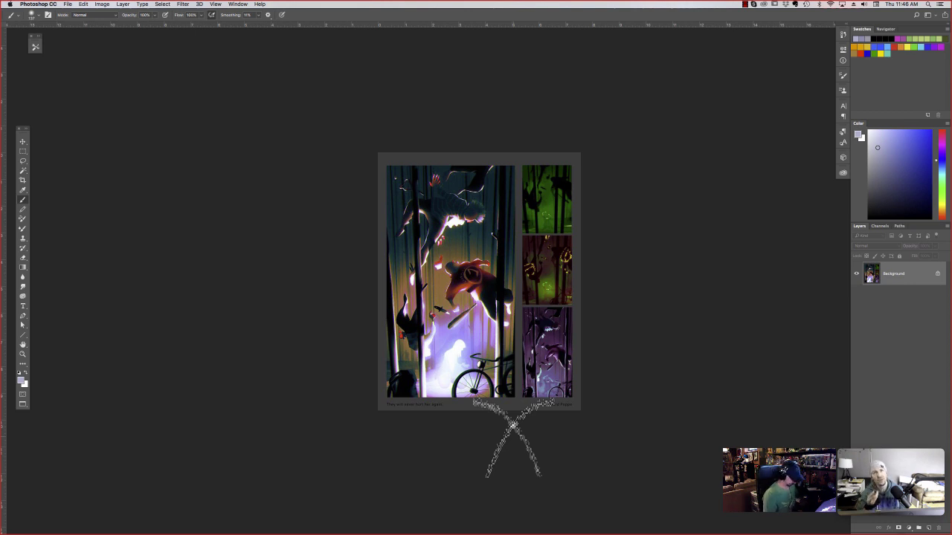
- Enlarge the levitating-figures painting to study its glowing figure, rim lighting and color thumbnails
key("super+equal")
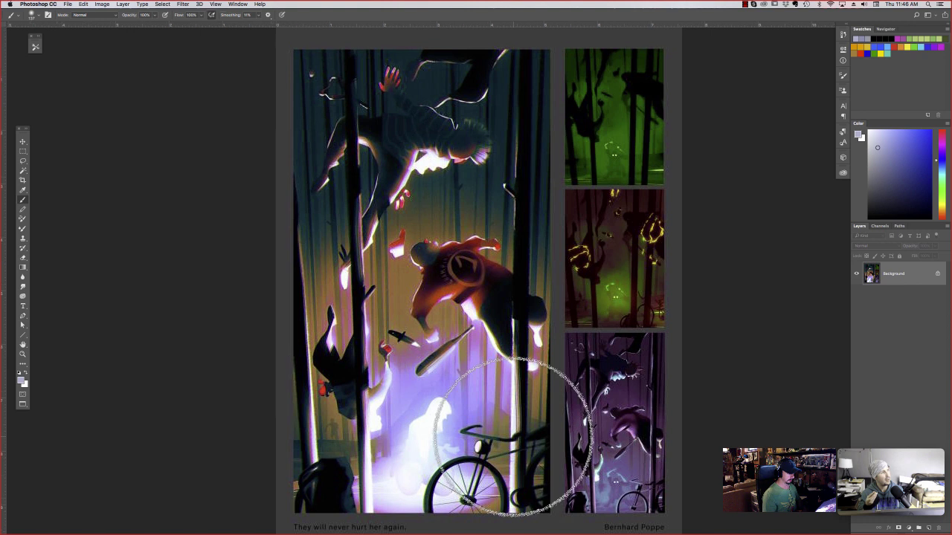
right_click(773, 315)
left_click(786, 318)
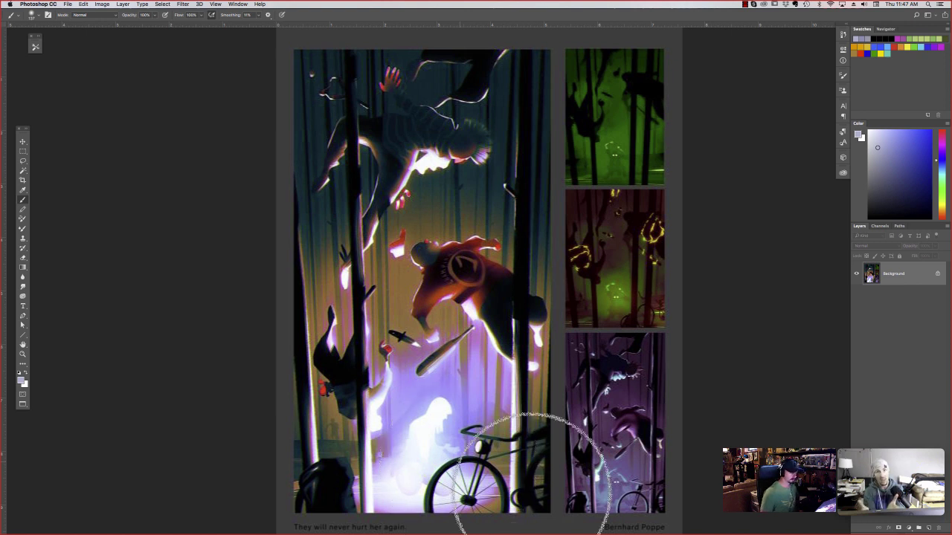
scroll(587, 417, "down", 2)
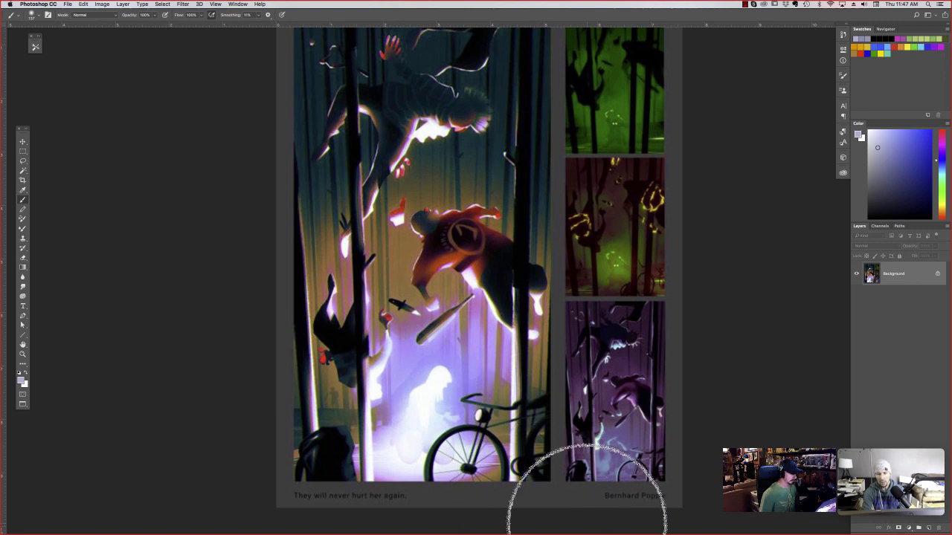
- Return the levitating-figures painting to a floating window and shrink it to a small thumbnail
key("f")
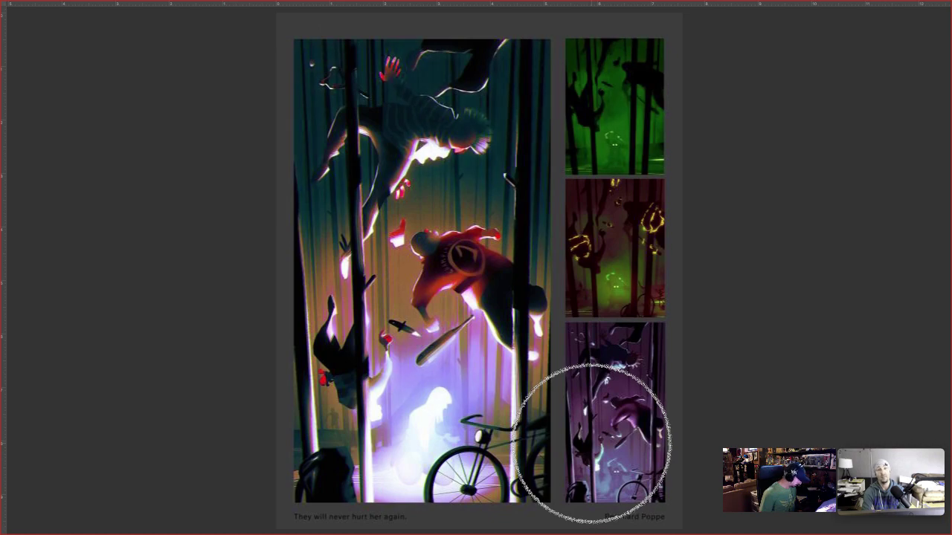
key("f")
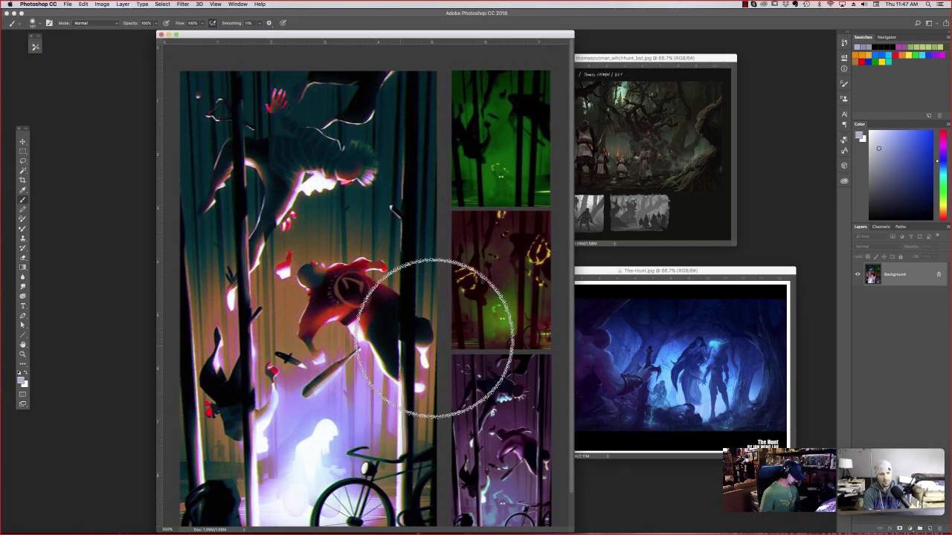
key("super+minus")
key("super+minus")
key("super+minus")
key("super+minus")
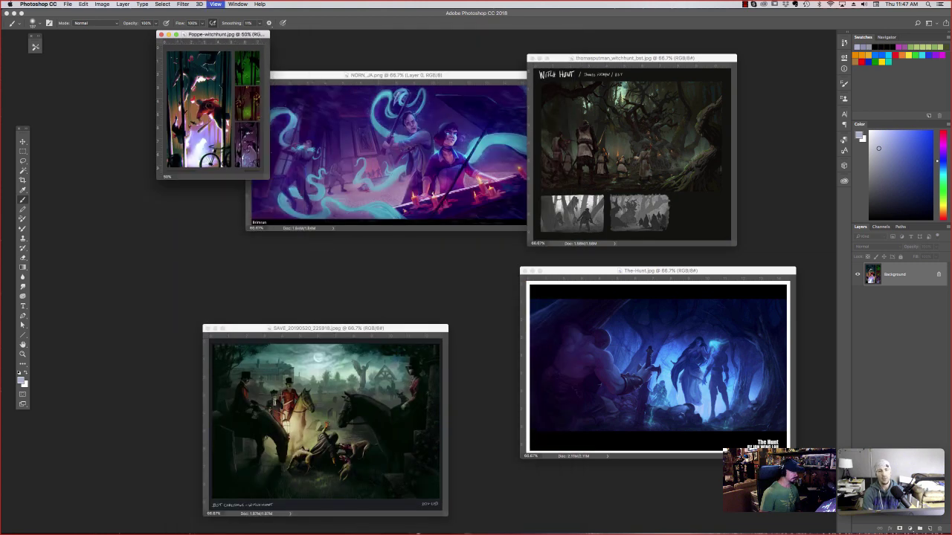
key("super+minus")
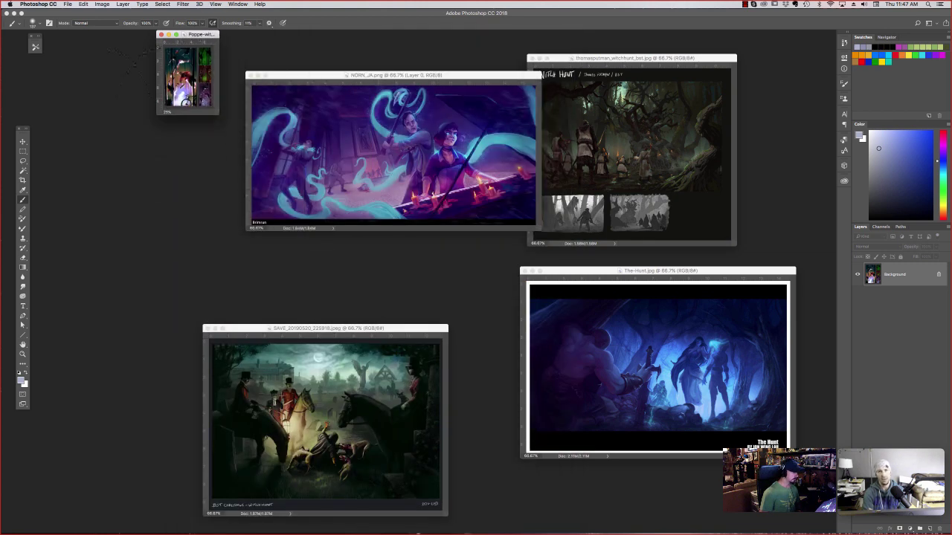
- Close the levitating-figures painting and enlarge the purple piano scene NORN_JA.png to 100%
left_click(395, 75)
left_click(161, 34)
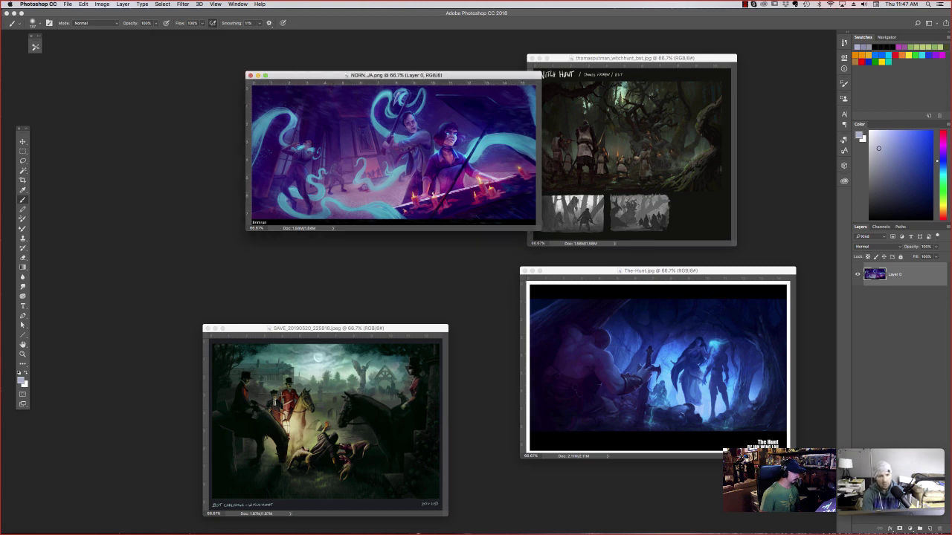
key("super+plus")
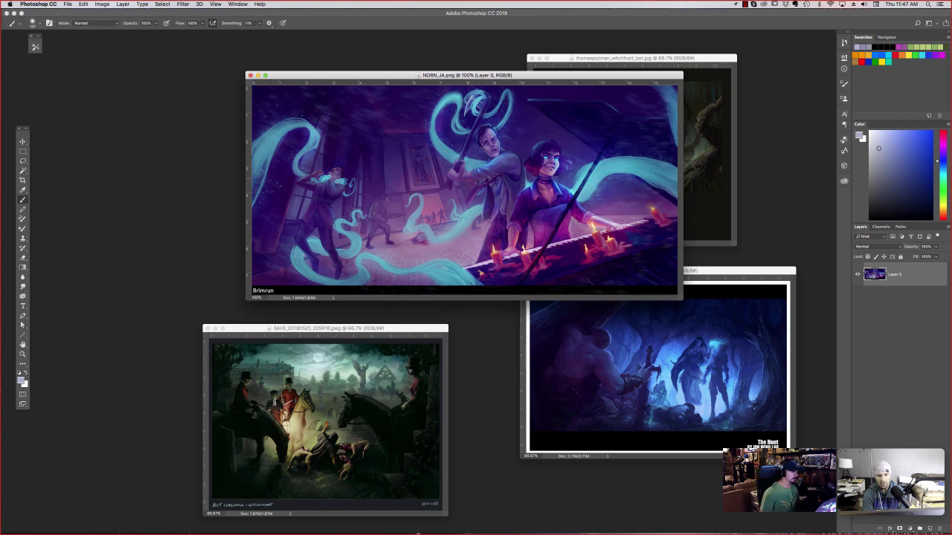
- Show the purple piano scene in full-screen view and duplicate its layer as Layer 0 copy
left_click(250, 75)
key("super+o")
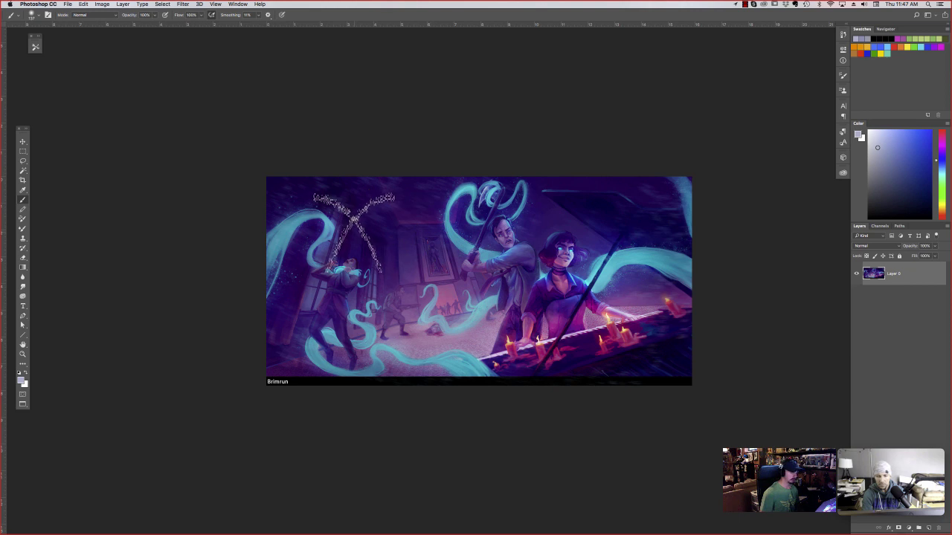
left_click(123, 4)
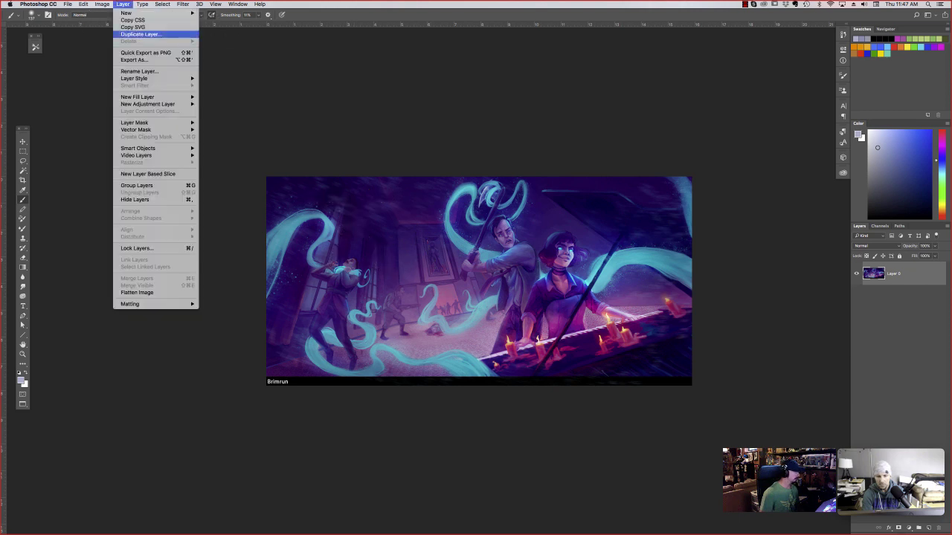
left_click(140, 34)
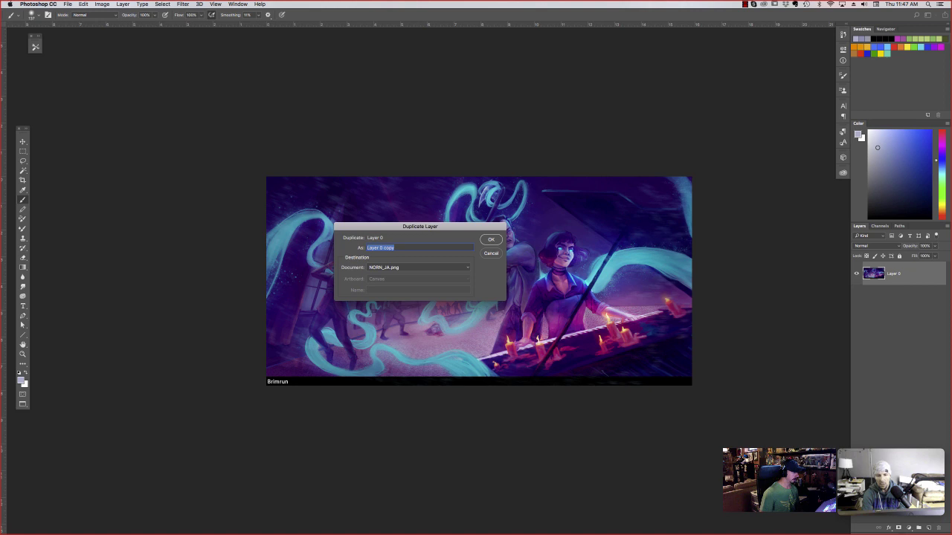
key("Return")
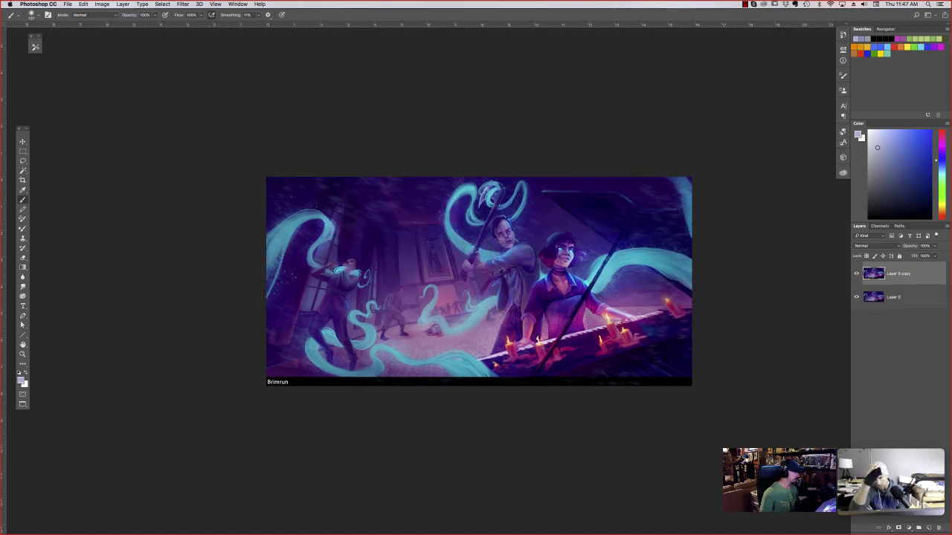
- Select the dark purple-blue areas by Color Range, sampled near the painting's upper right corner, and hide the selection outline
left_click(102, 3)
mouse_move(108, 12)
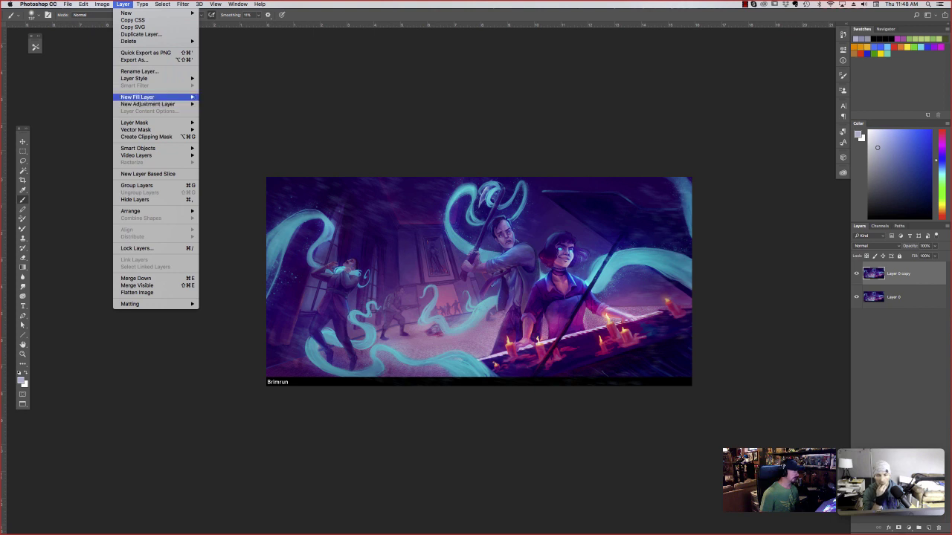
mouse_move(142, 97)
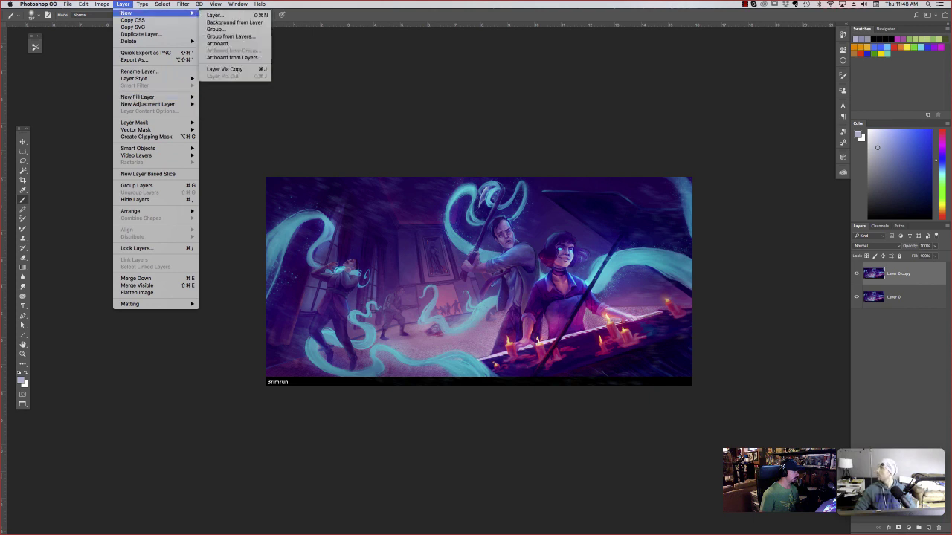
mouse_move(162, 4)
left_click(176, 78)
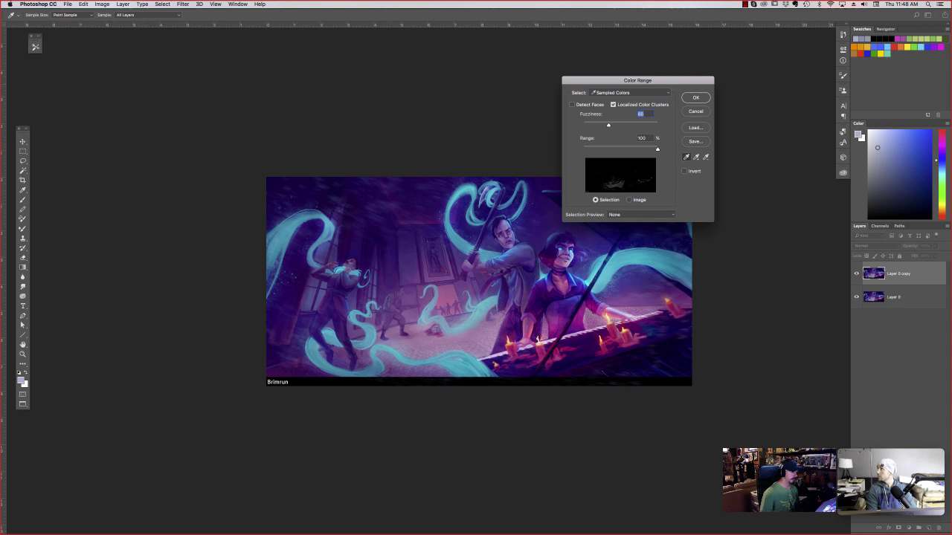
left_click_drag(617, 79, 279, 106)
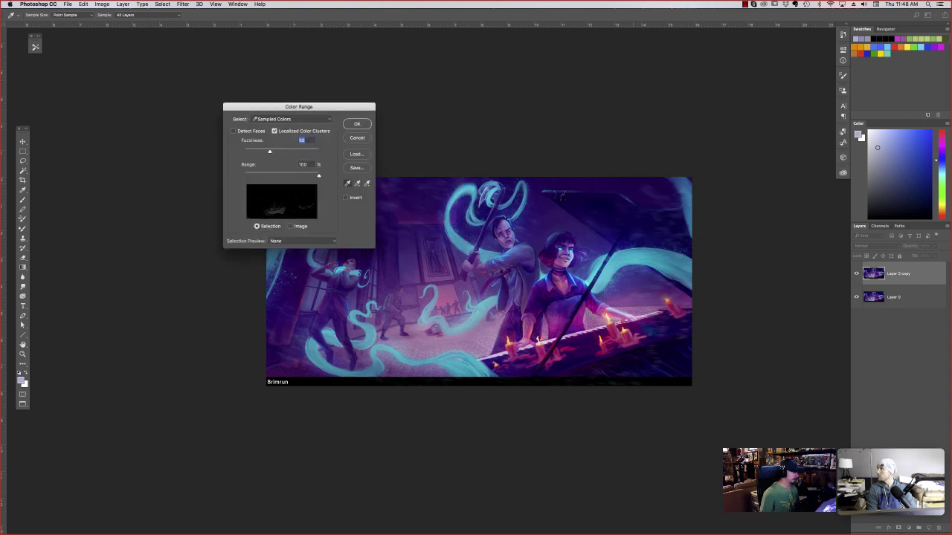
left_click(674, 199)
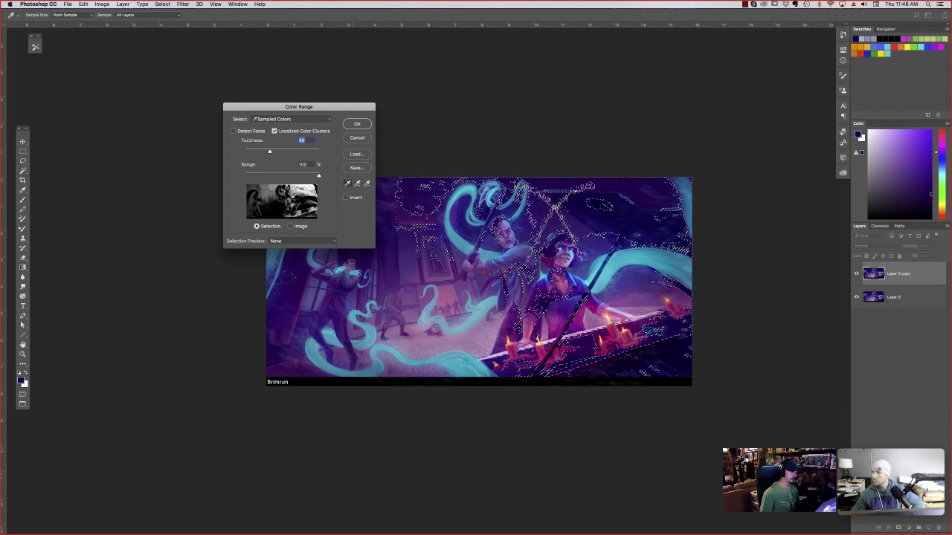
key("Return")
key("super+h")
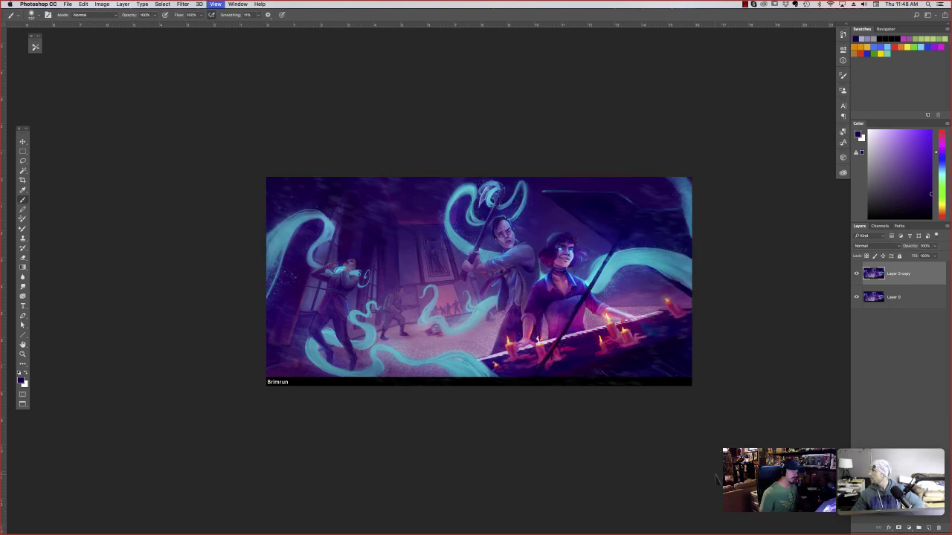
- Reduce the saturation of the selected dark purple-blue areas by about half with Hue/Saturation and clear the selection
left_click(102, 5)
left_click(102, 4)
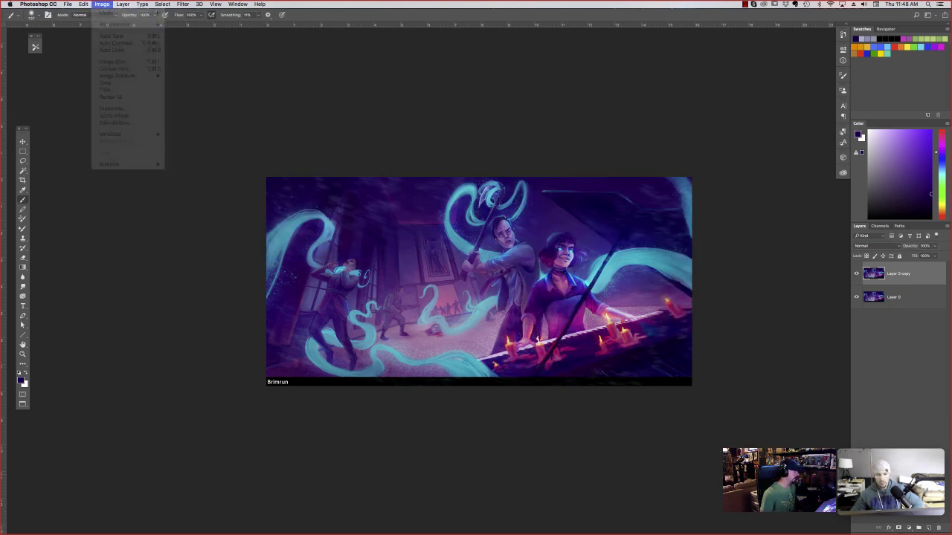
left_click(102, 5)
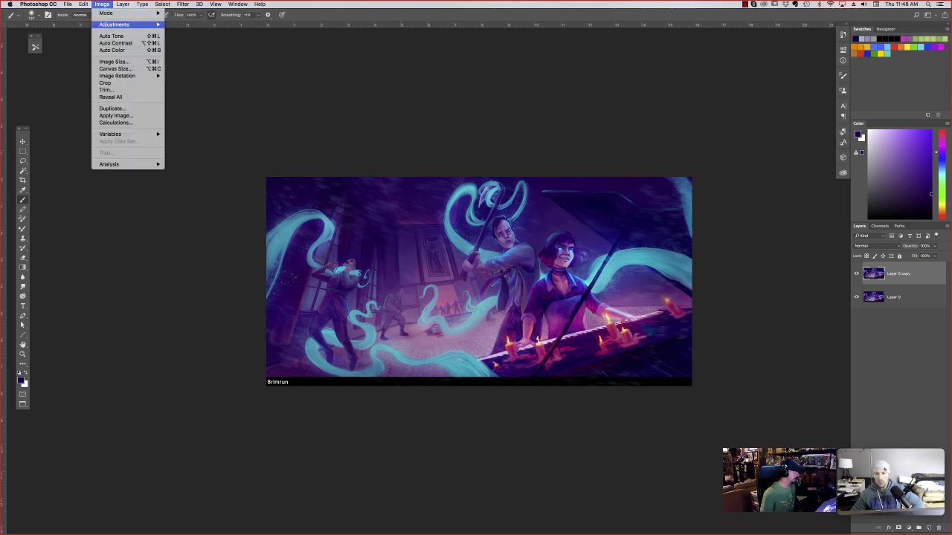
mouse_move(119, 25)
left_click(192, 64)
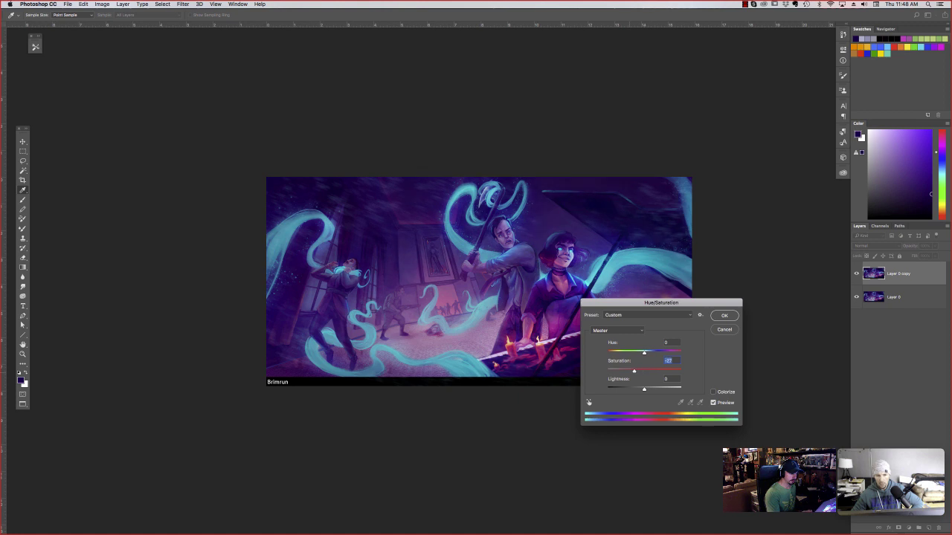
left_click_drag(649, 301, 668, 368)
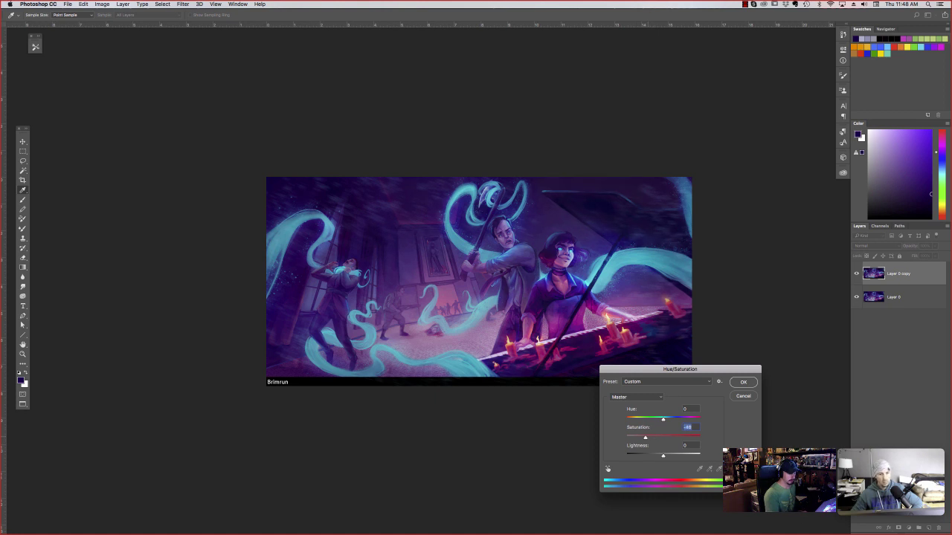
left_click(743, 382)
key("b")
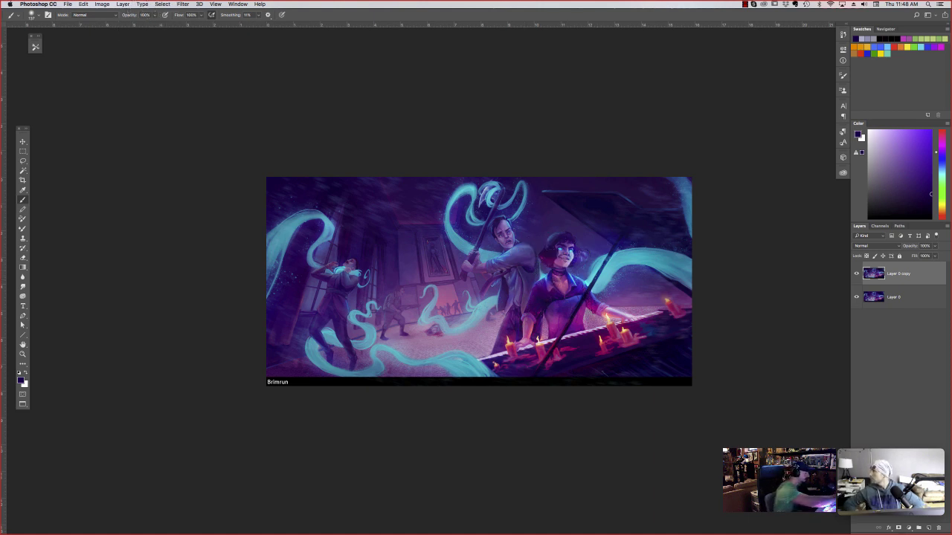
- Select the purple background by Color Range, sampled from the dark area above the wall picture, and hide the selection outline
left_click(162, 5)
left_click(162, 5)
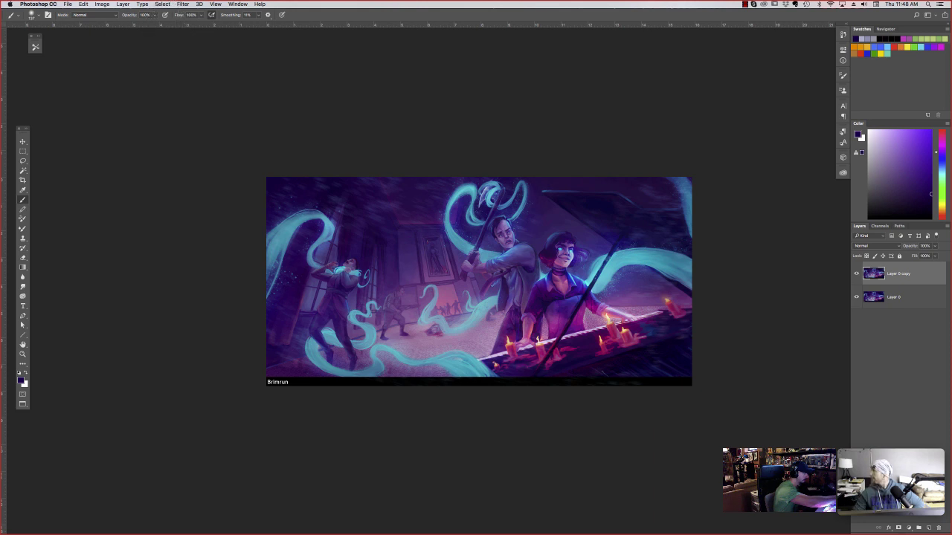
left_click(162, 4)
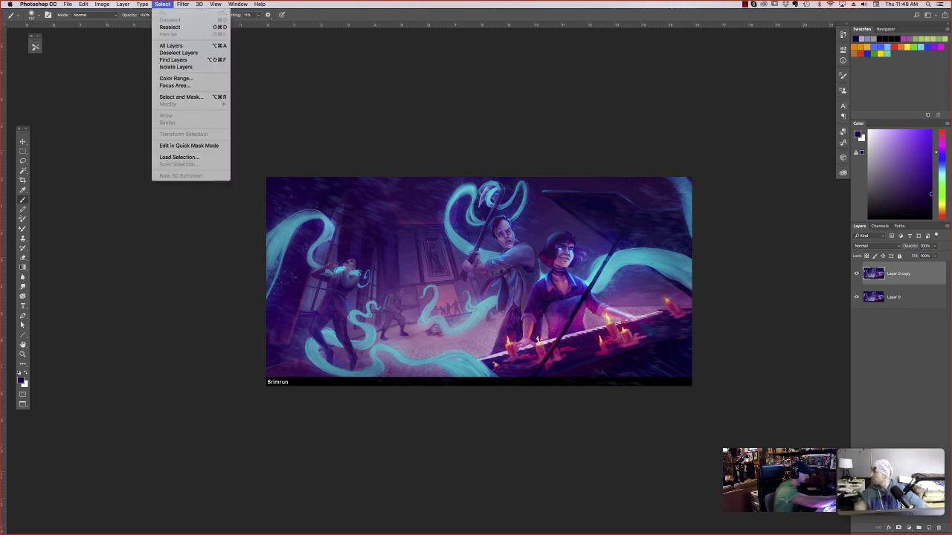
left_click(175, 79)
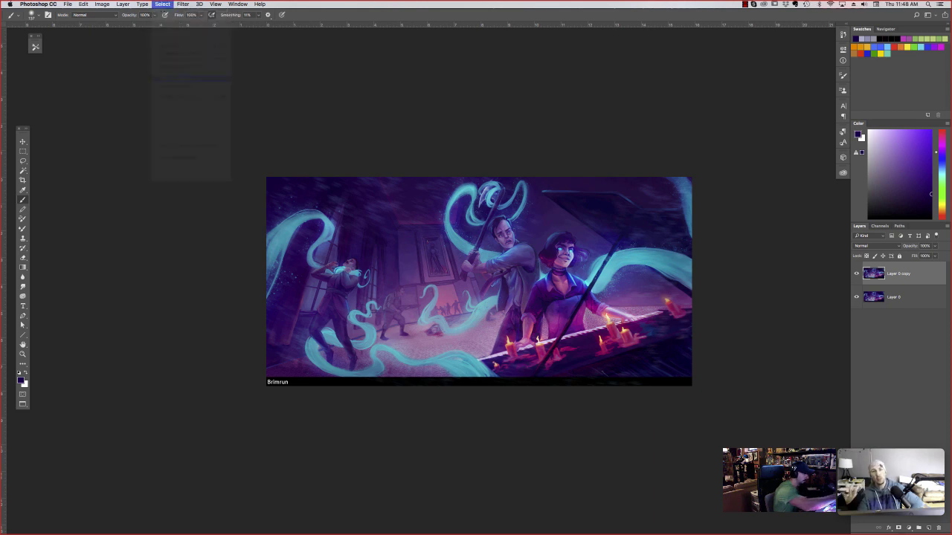
left_click(412, 187)
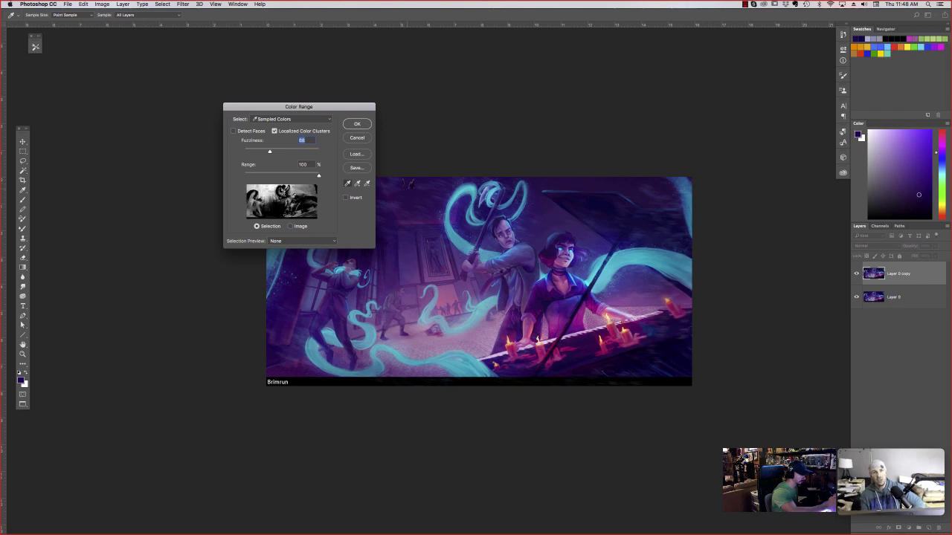
left_click(356, 125)
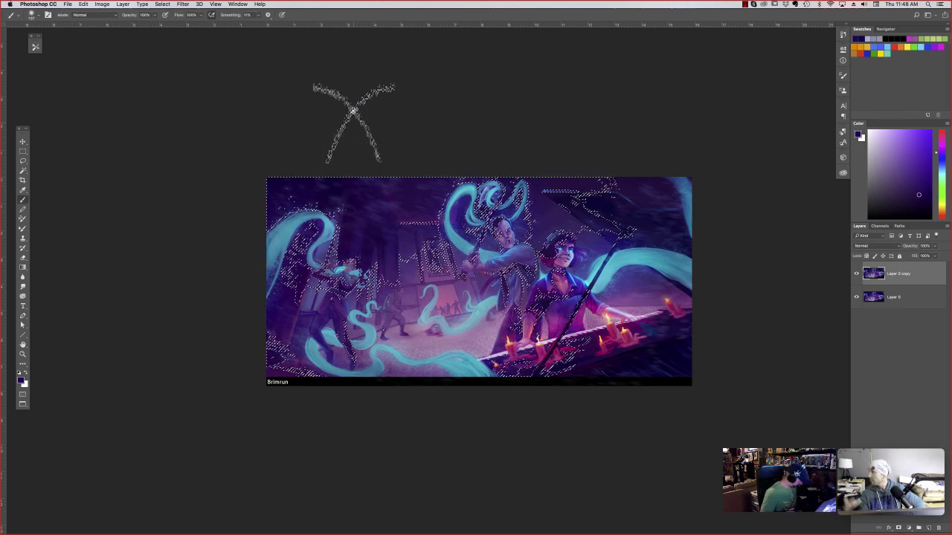
key("super+d")
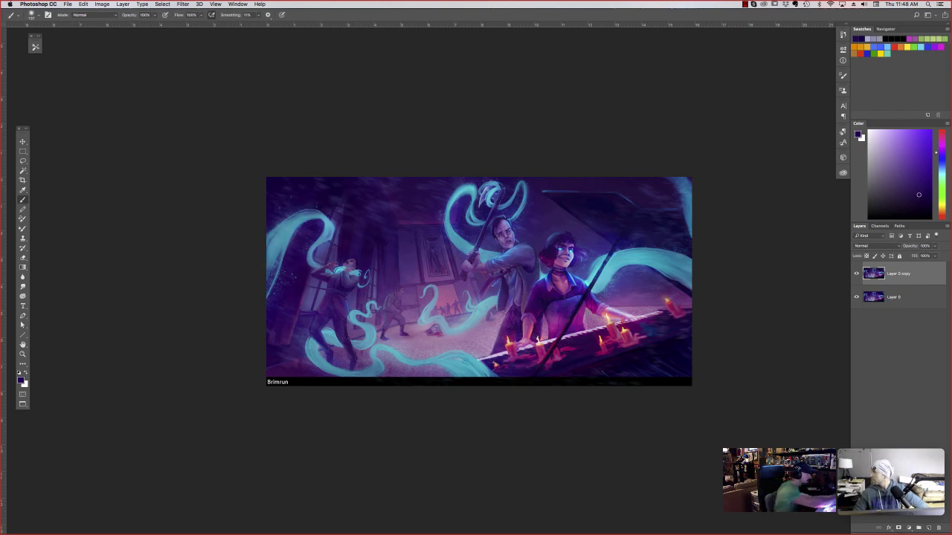
- Desaturate the selected purple background by nearly half with a Hue/Saturation adjustment
left_click(102, 3)
left_click(102, 4)
left_click(102, 4)
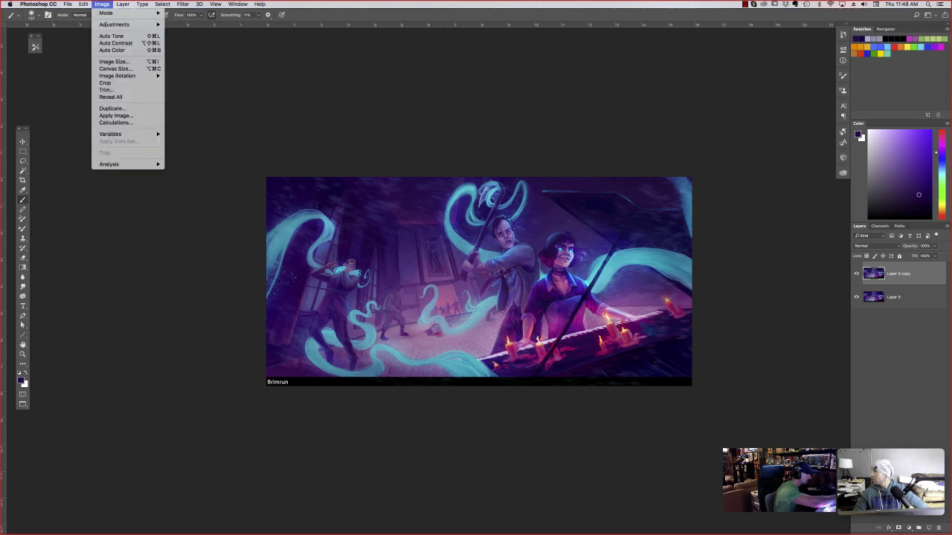
mouse_move(112, 24)
left_click(190, 64)
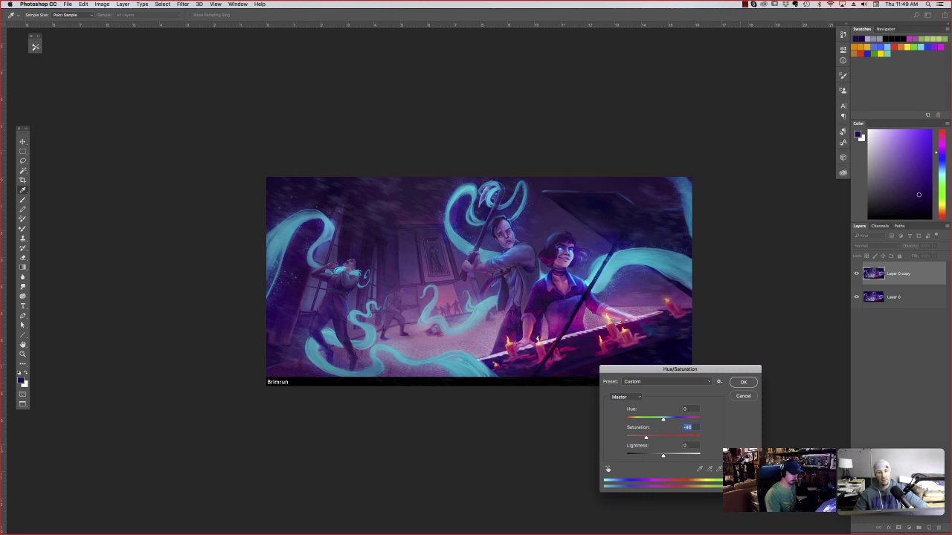
key("Return")
- Adjust the selected purple background with Levels, raising the black input and black output points, and clear the selection
left_click(102, 4)
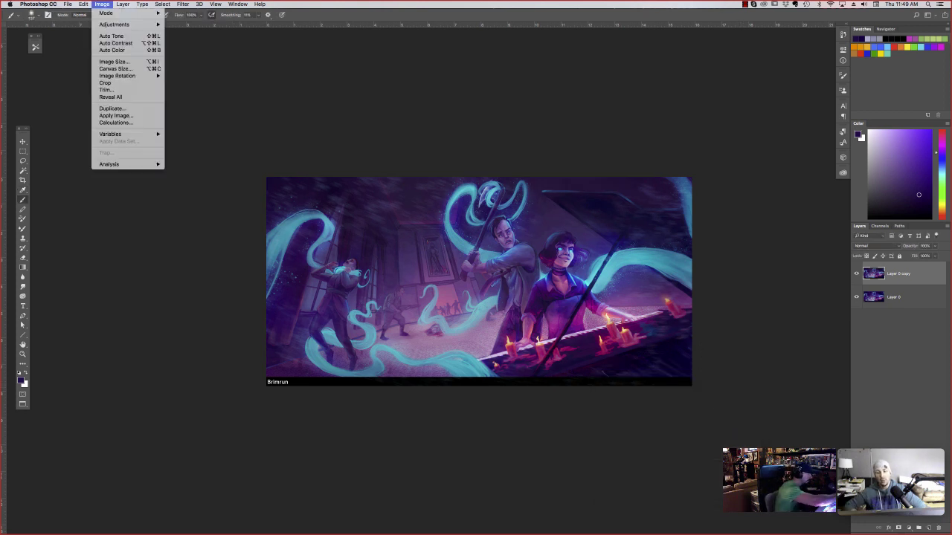
left_click(102, 4)
left_click(101, 4)
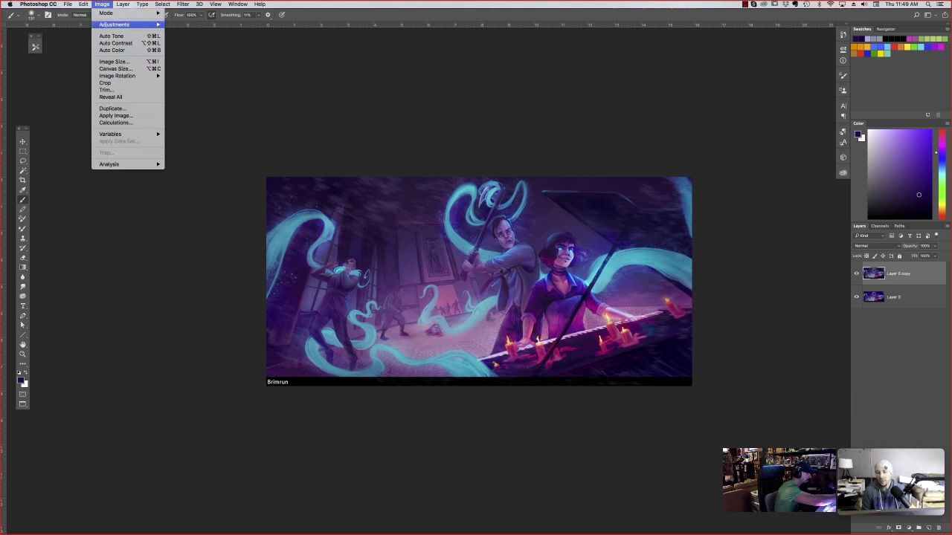
mouse_move(134, 24)
left_click(182, 31)
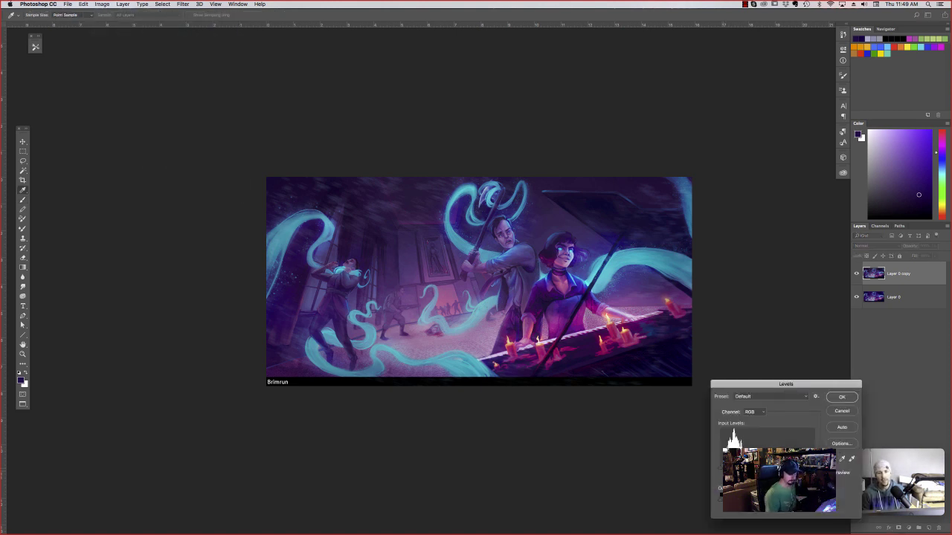
left_click_drag(720, 467, 726, 467)
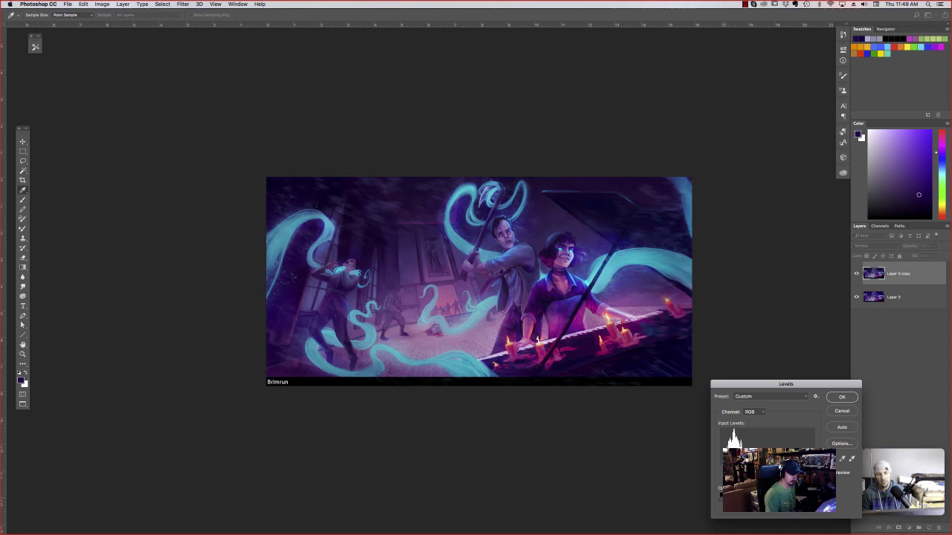
left_click_drag(720, 499, 728, 498)
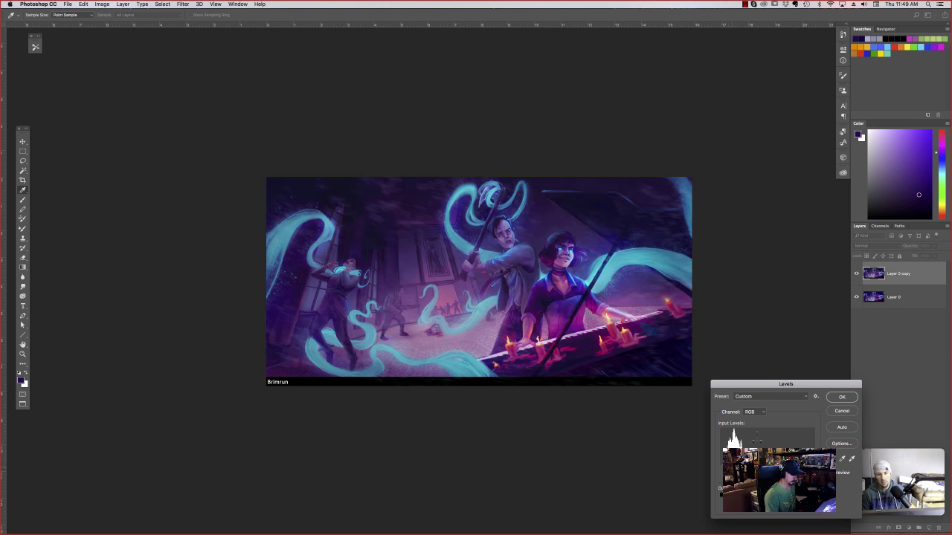
key("Return")
key("b")
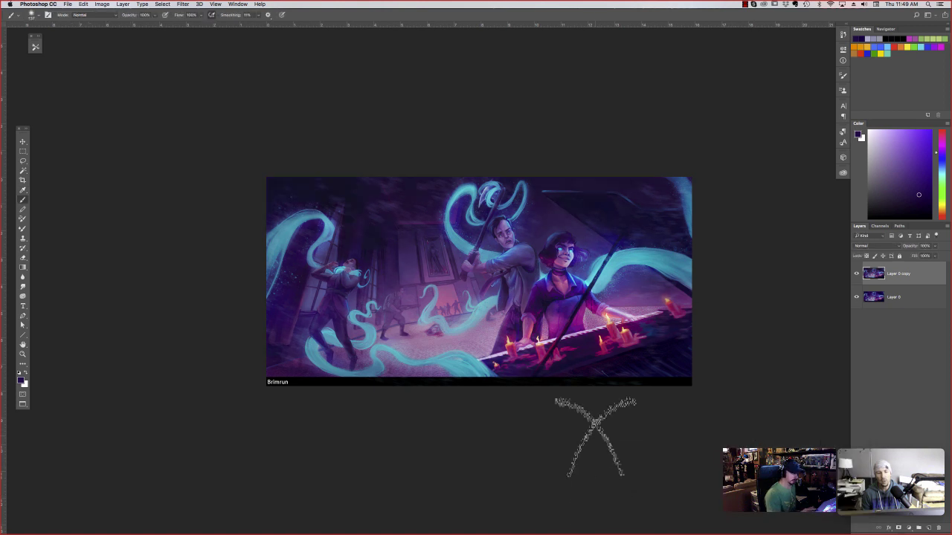
key("super+d")
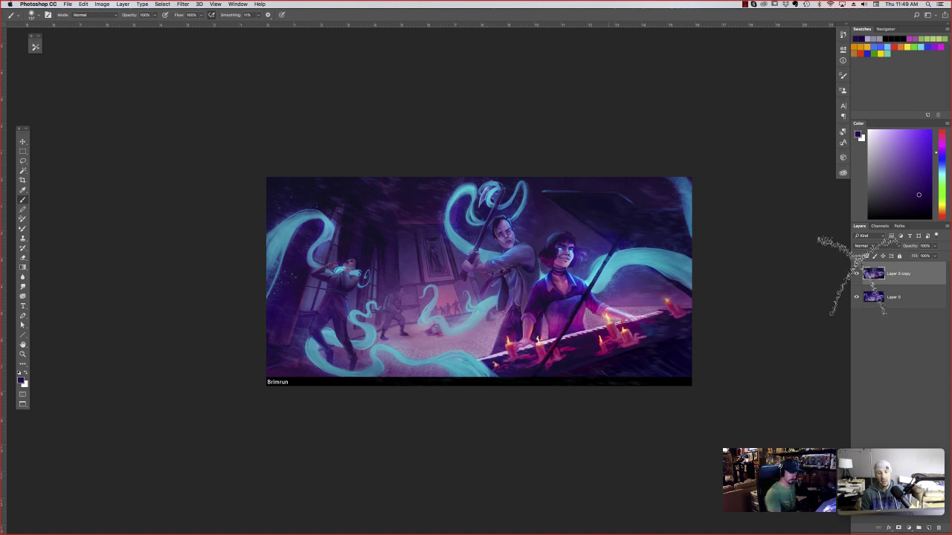
- Toggle the visibility of Layer 0 copy to compare the adjusted colors with the original painting
left_click(856, 274)
left_click(856, 273)
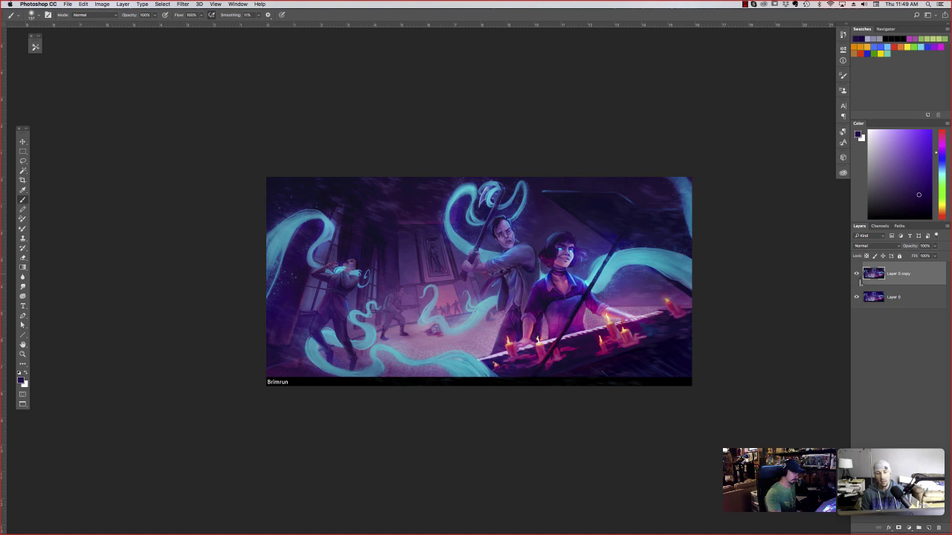
left_click(856, 274)
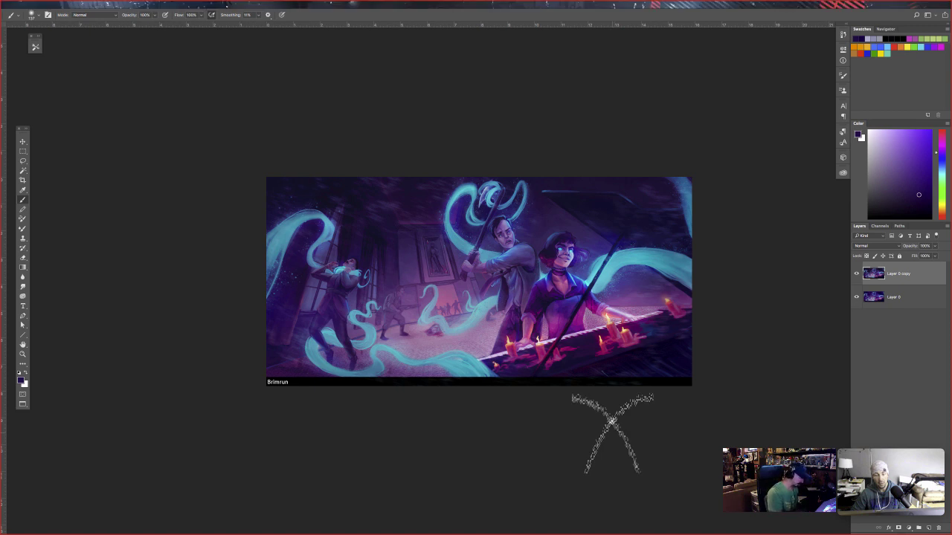
- Return NORN_JA.png to a floating window at 66.7% and place it clear of the witchhunt forest painting
key("f")
key("f")
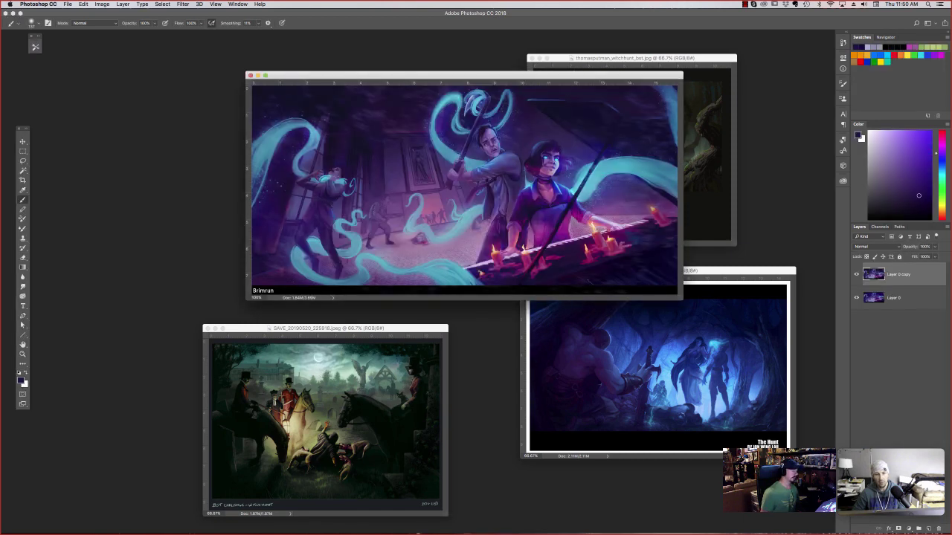
key("super+minus")
left_click(551, 58)
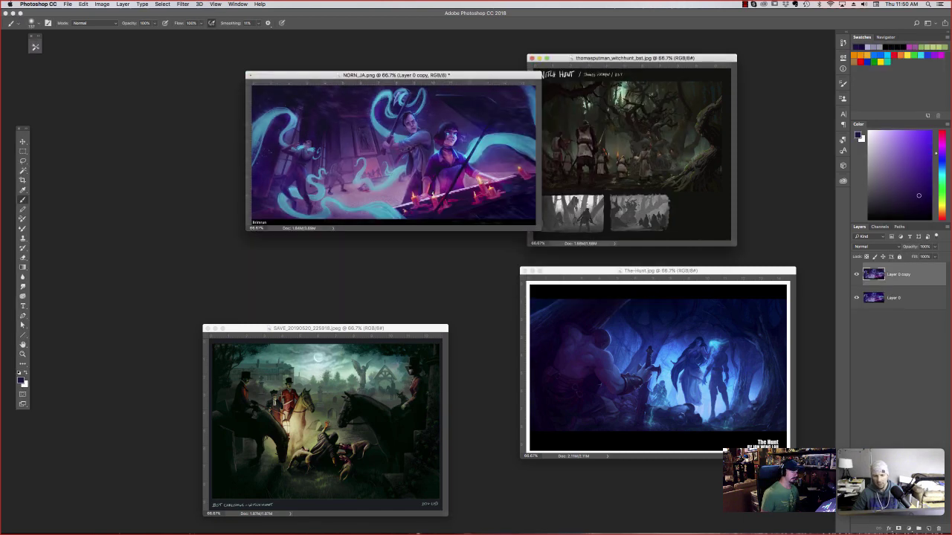
left_click_drag(461, 75, 405, 76)
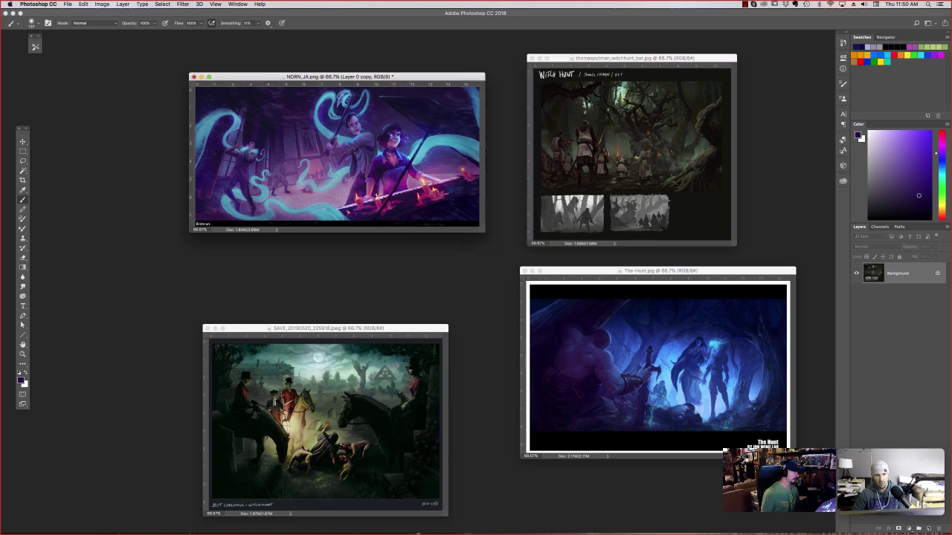
- Close NORN_JA.png without saving its changes and move the witchhunt forest painting's window into the freed space
key("super+w")
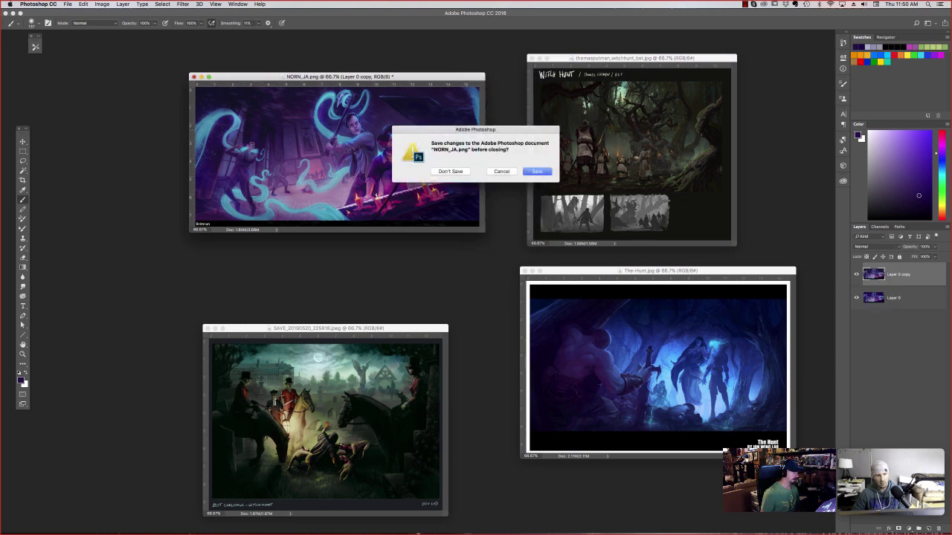
key("super+d")
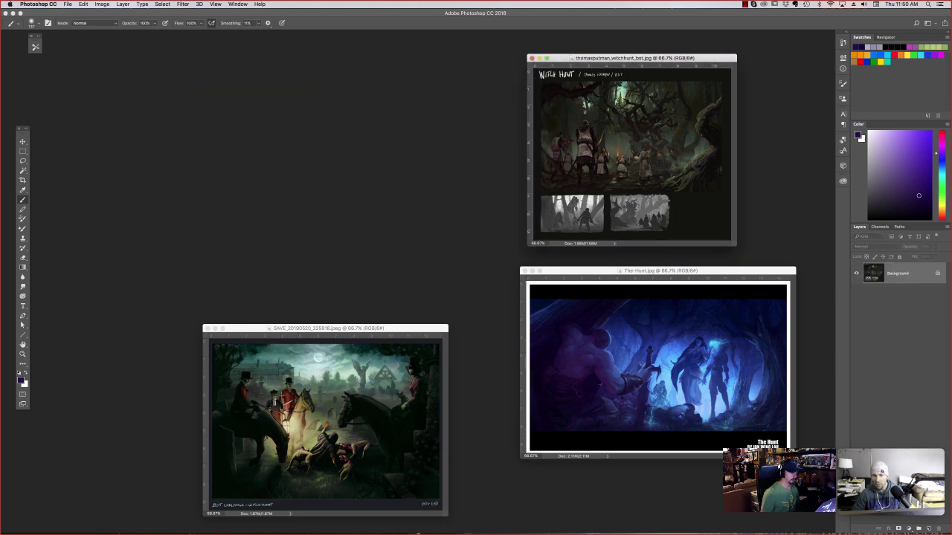
left_click_drag(632, 58, 381, 96)
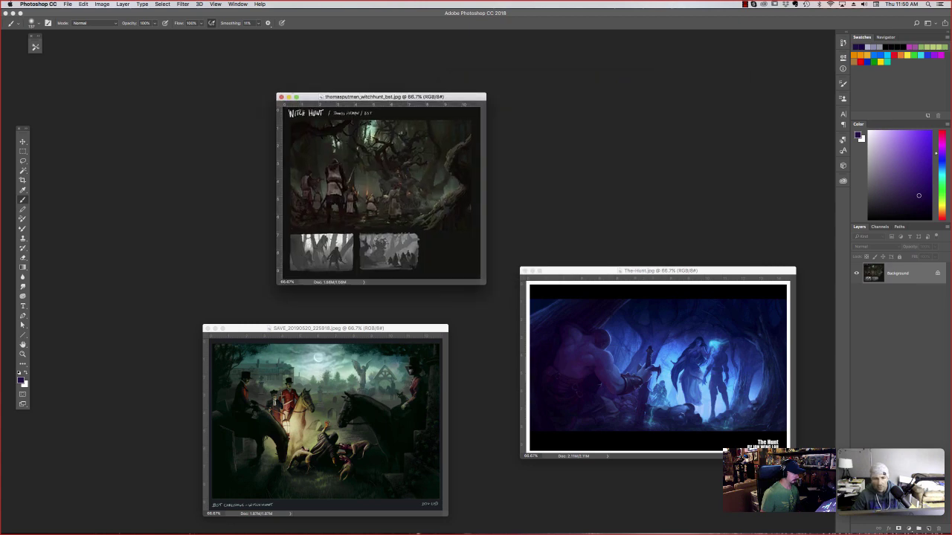
- Show the witchhunt forest painting enlarged in full screen mode and duplicate its Background layer as Background copy
key("super+equal")
key("super+equal")
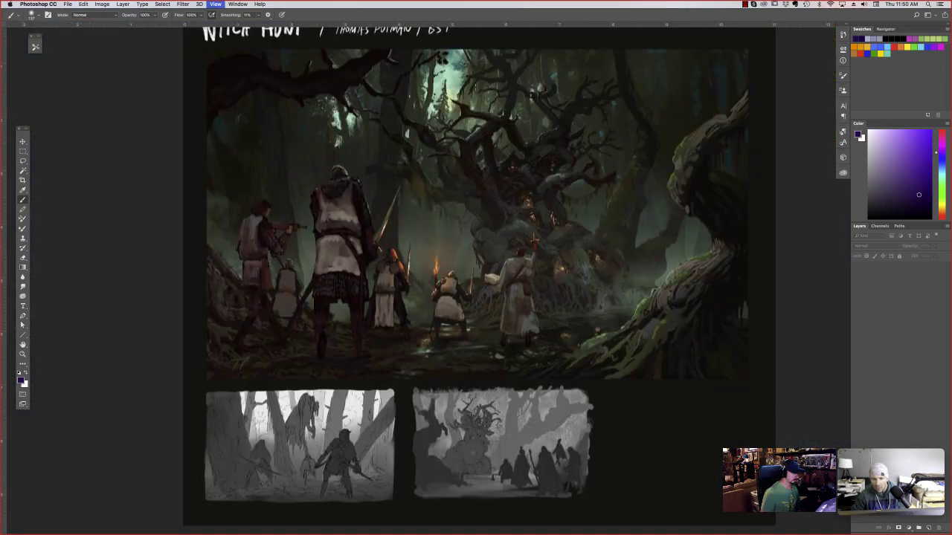
left_click_drag(416, 115, 536, 268)
left_click_drag(543, 111, 394, 234)
key("super+0")
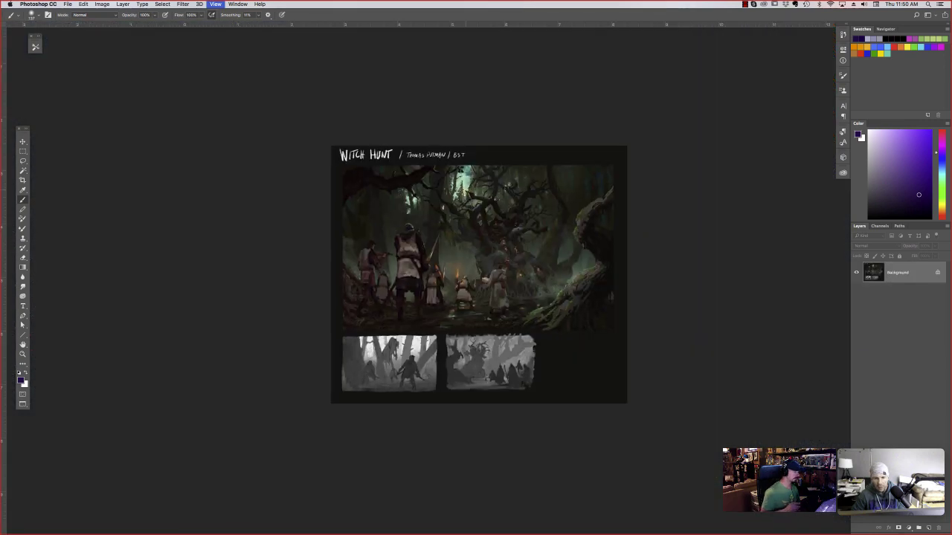
key("super+z")
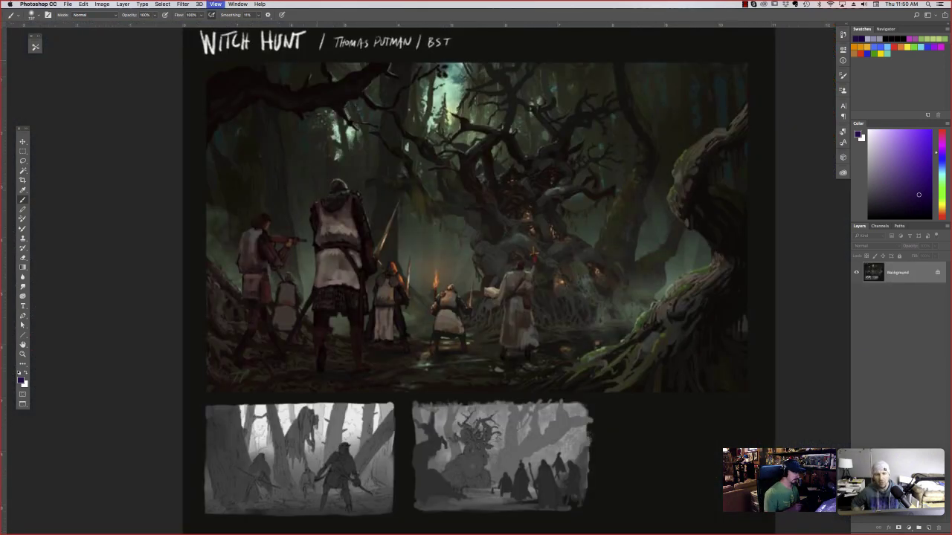
key("super+equal")
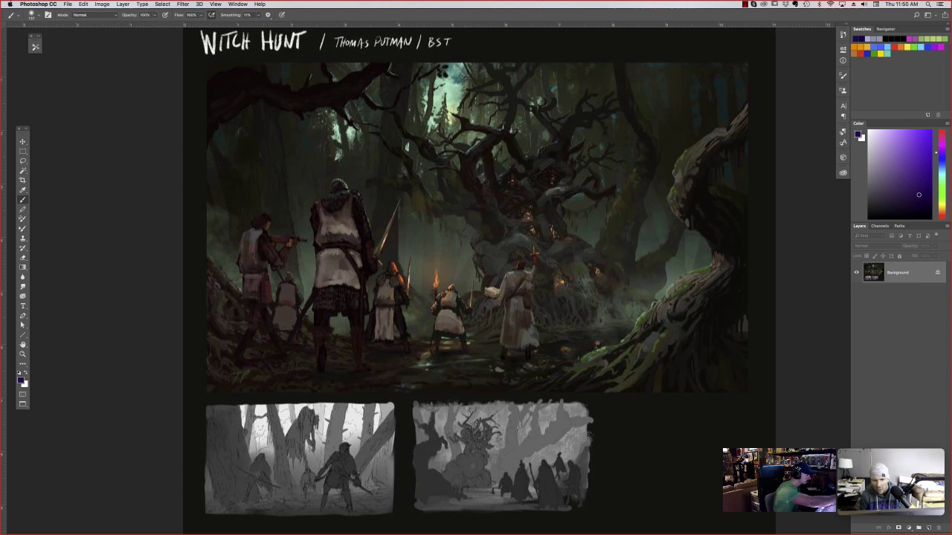
left_click(122, 5)
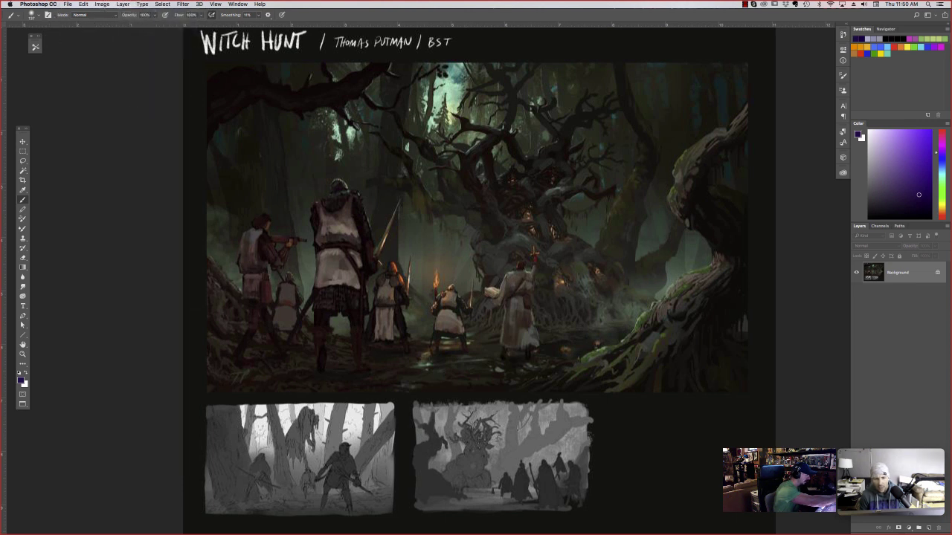
left_click(123, 4)
left_click(149, 34)
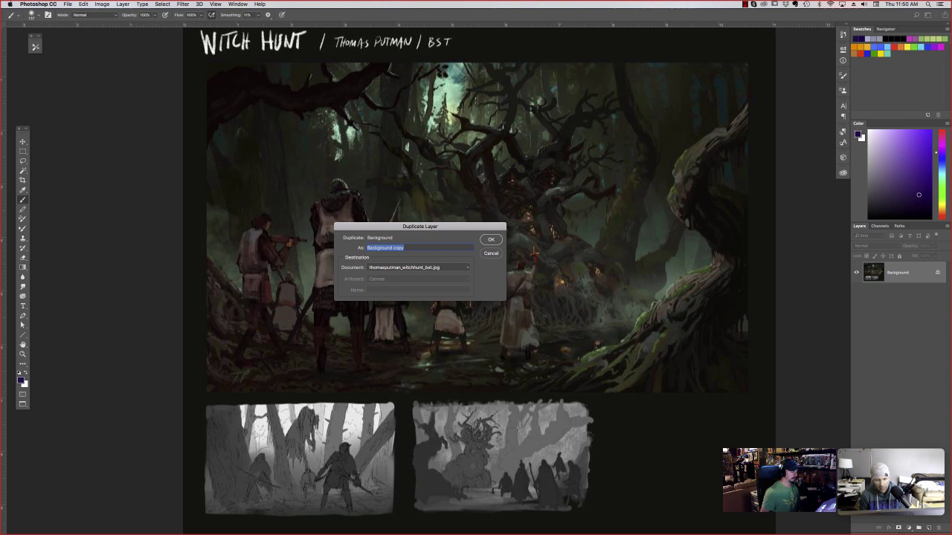
key("Return")
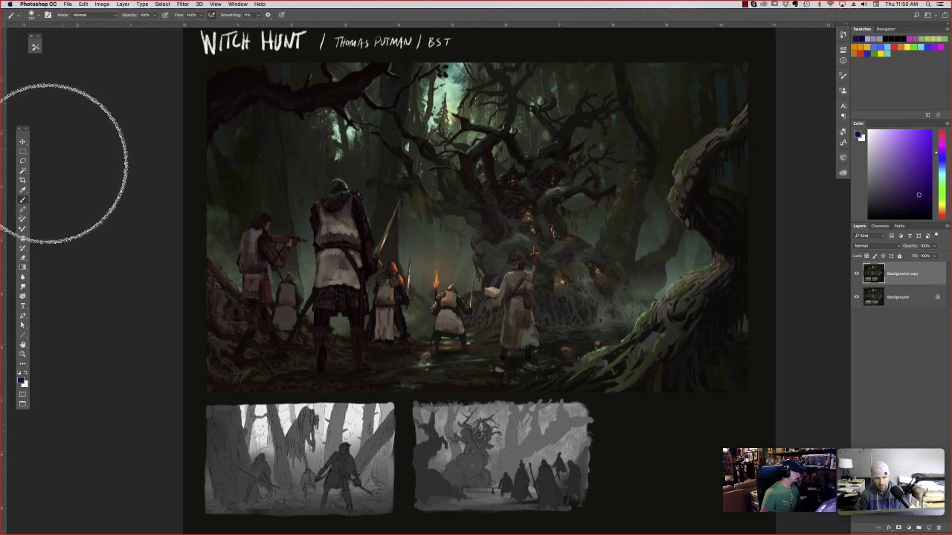
- Select the main forest painting with a rectangular marquee and brighten it with Levels, lowering the white input and slightly raising the black output
key("m")
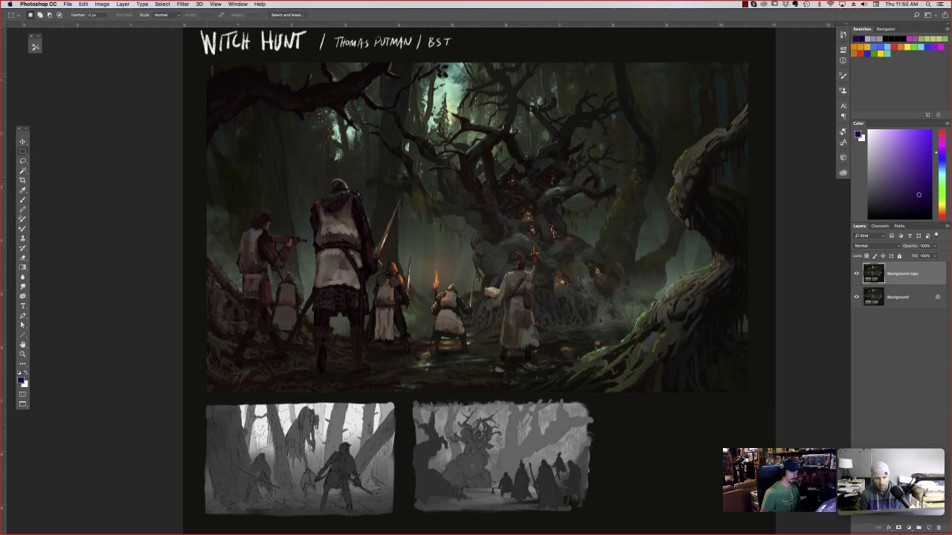
mouse_move(207, 63)
left_mouse_down()
mouse_move(623, 328)
mouse_move(747, 394)
left_mouse_up()
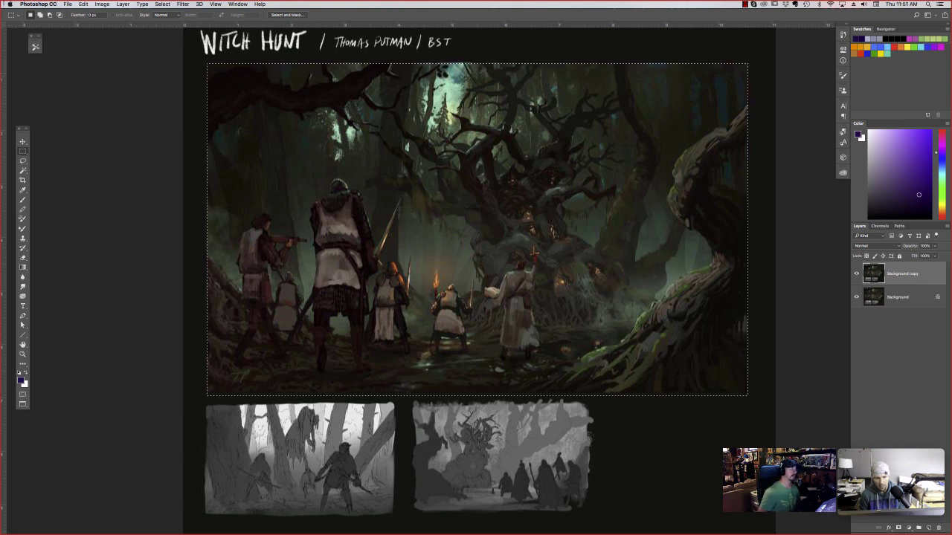
left_click(102, 4)
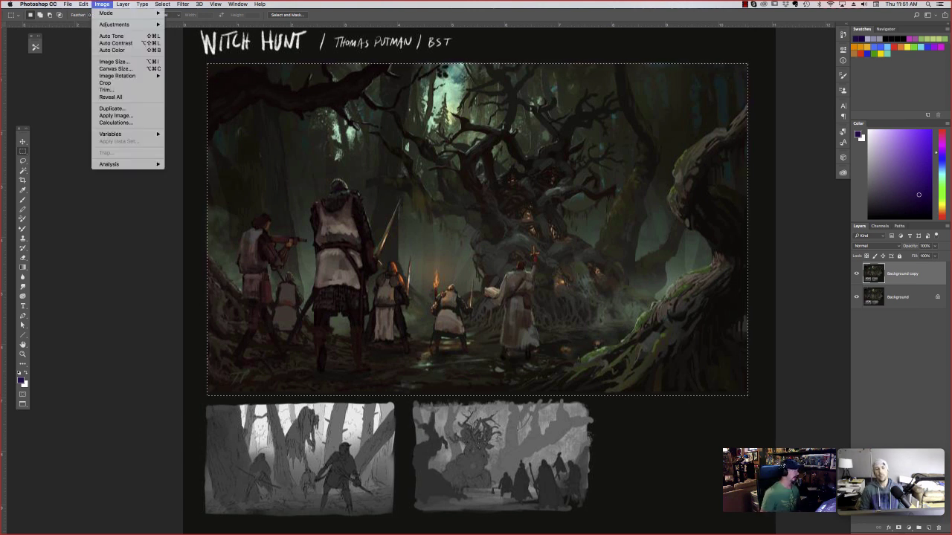
mouse_move(115, 24)
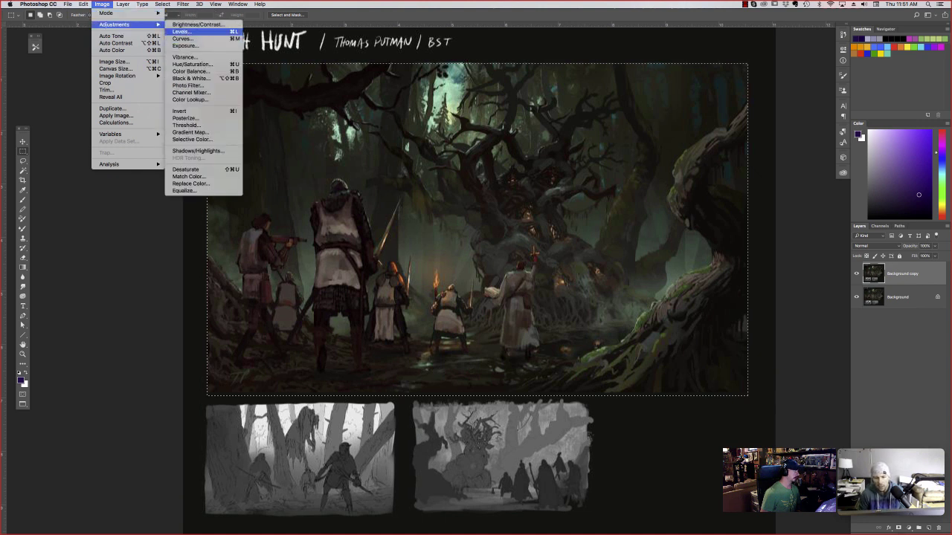
left_click(182, 32)
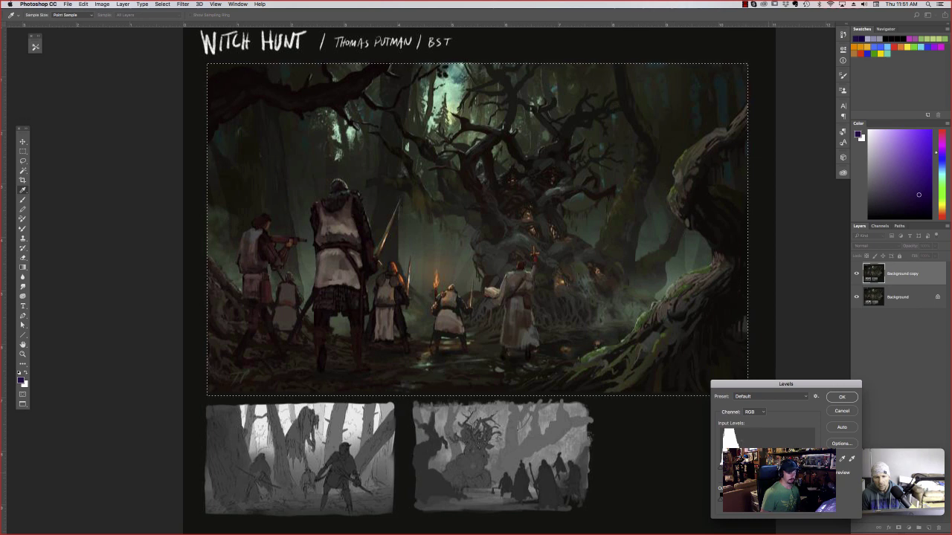
left_click_drag(815, 467, 766, 467)
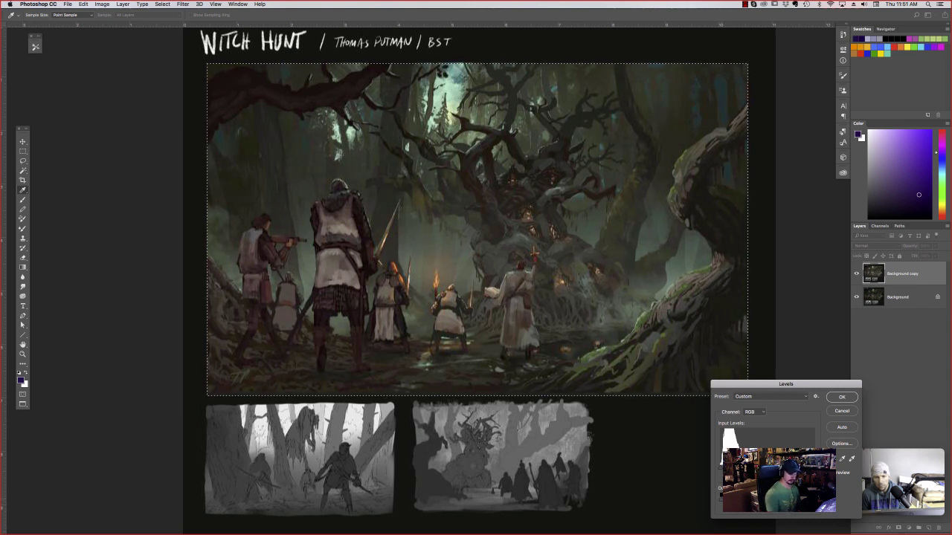
mouse_move(721, 503)
left_mouse_down()
mouse_move(731, 503)
mouse_move(720, 502)
left_mouse_up()
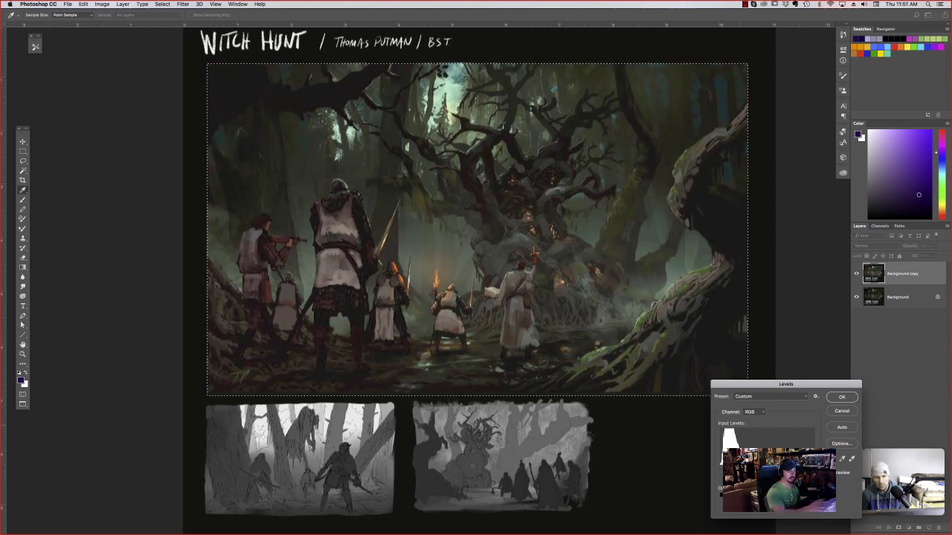
left_click_drag(724, 501, 732, 501)
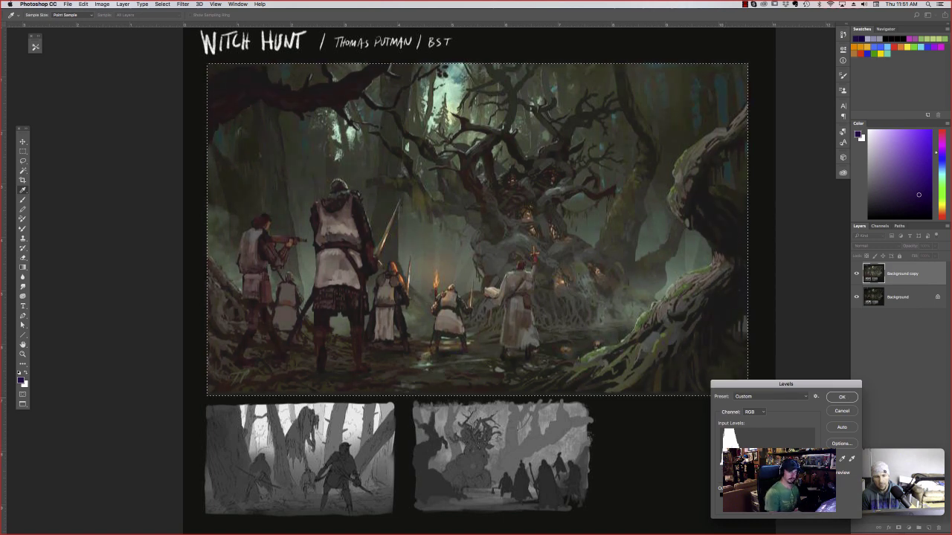
key("Return")
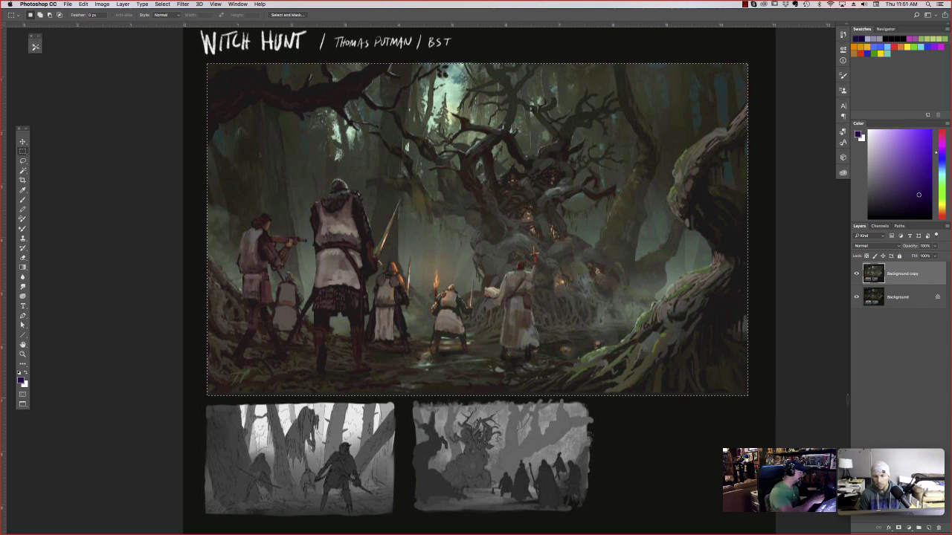
- Add a new layer and fill the selected area with a radial gradient in pale green sampled from the sky gap, starting at that gap
left_click(928, 528)
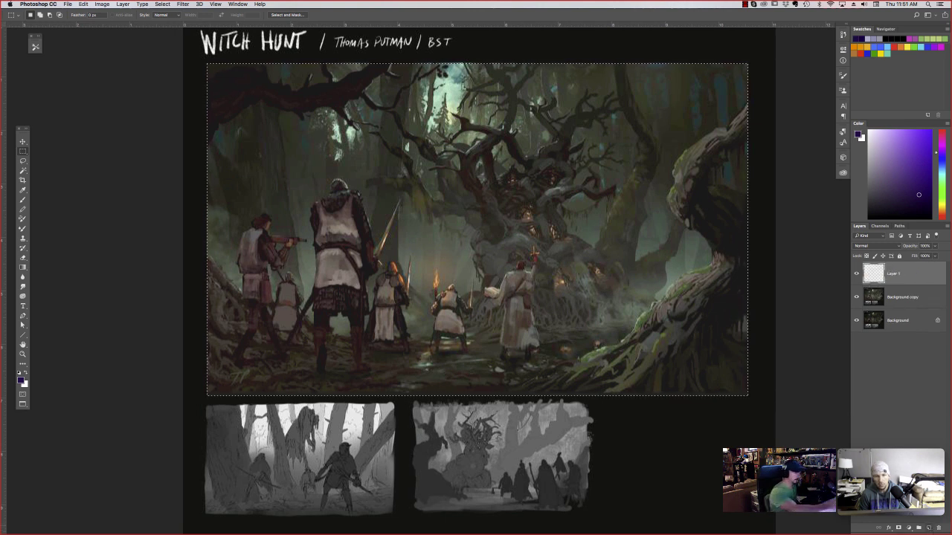
key("b")
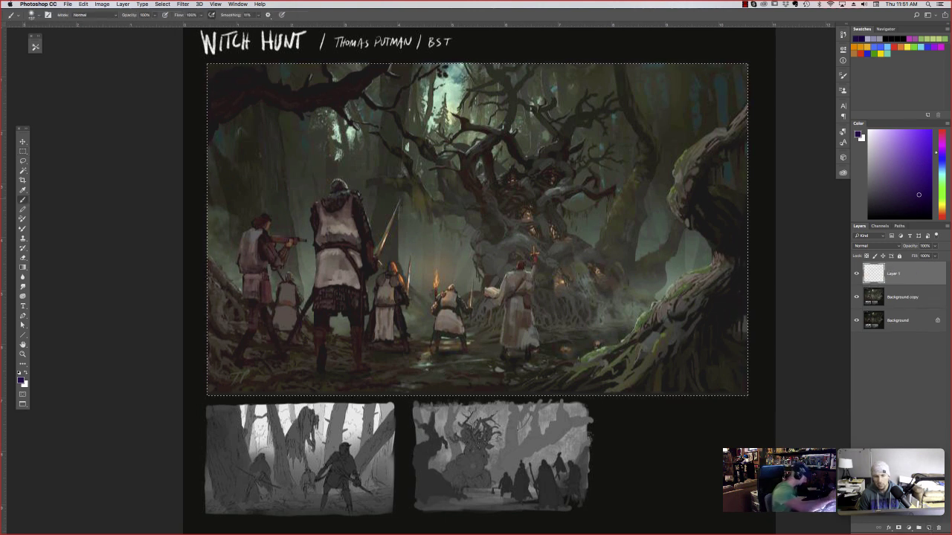
left_click(451, 98, "alt")
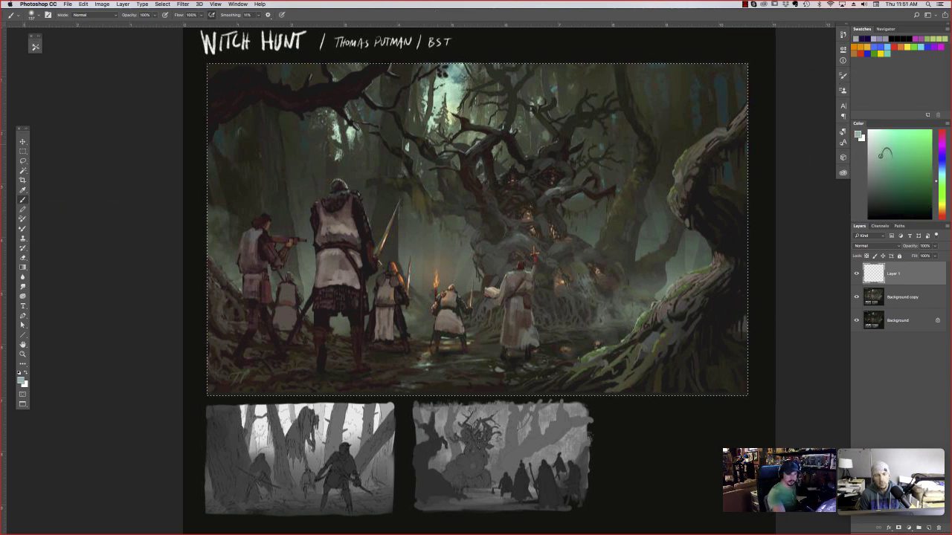
left_click(449, 96, "alt")
left_click(449, 96, "alt")
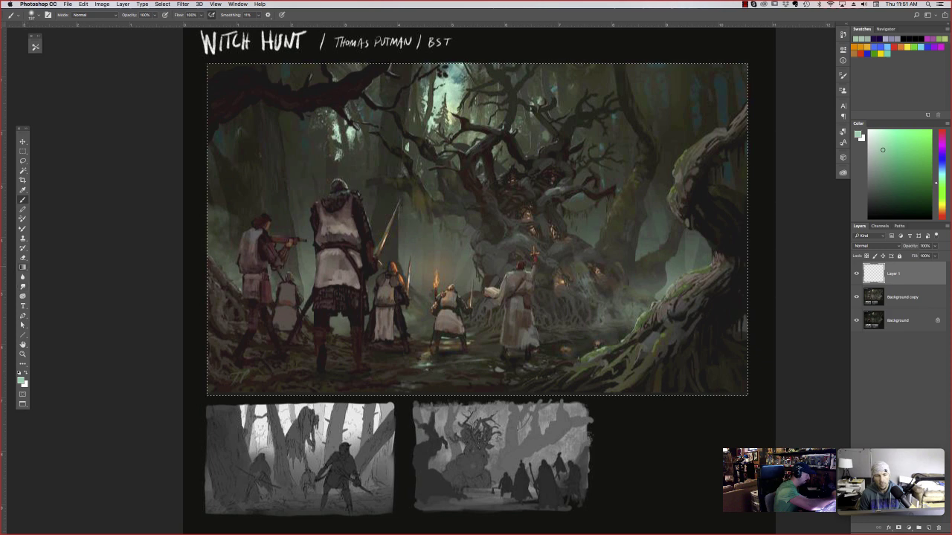
key("g")
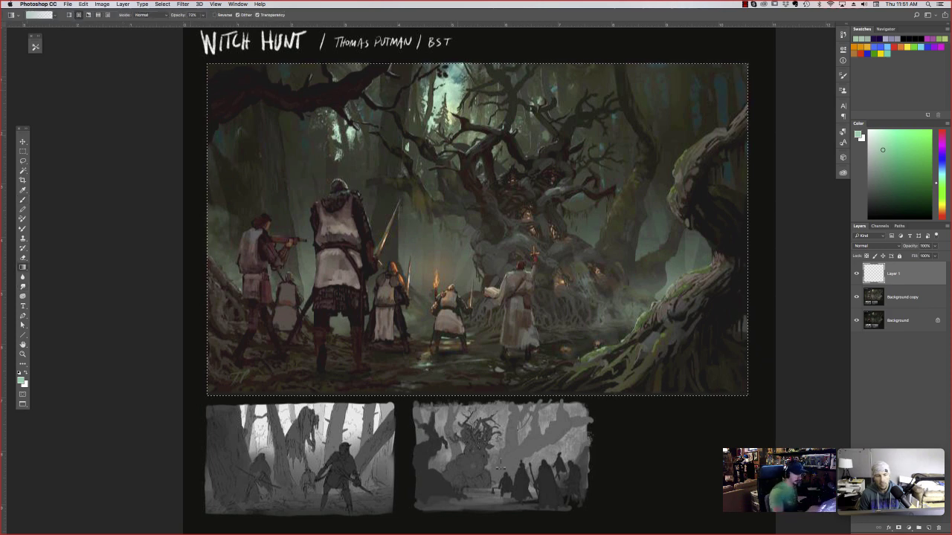
left_click_drag(459, 96, 496, 465)
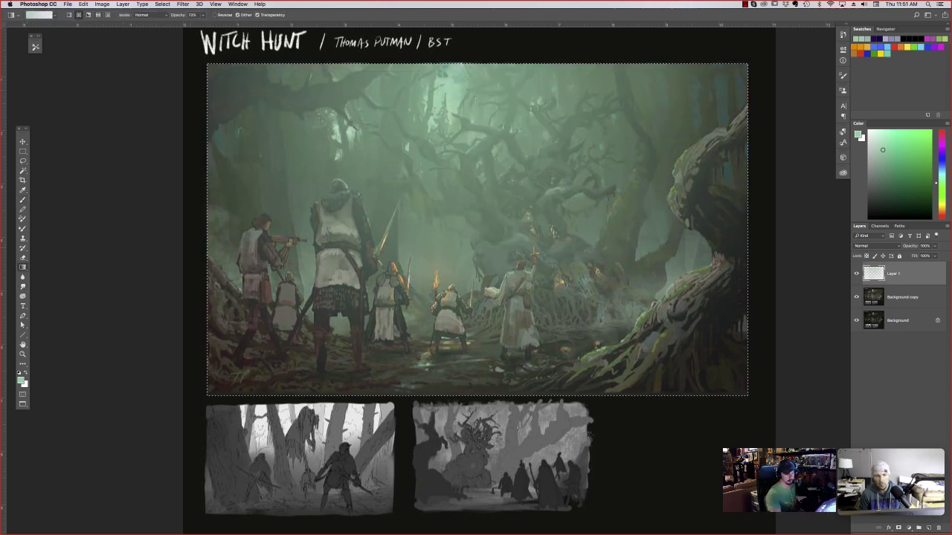
- Set the gradient layer's blend mode to Pin Light and lower its fill to about half
left_click(876, 245)
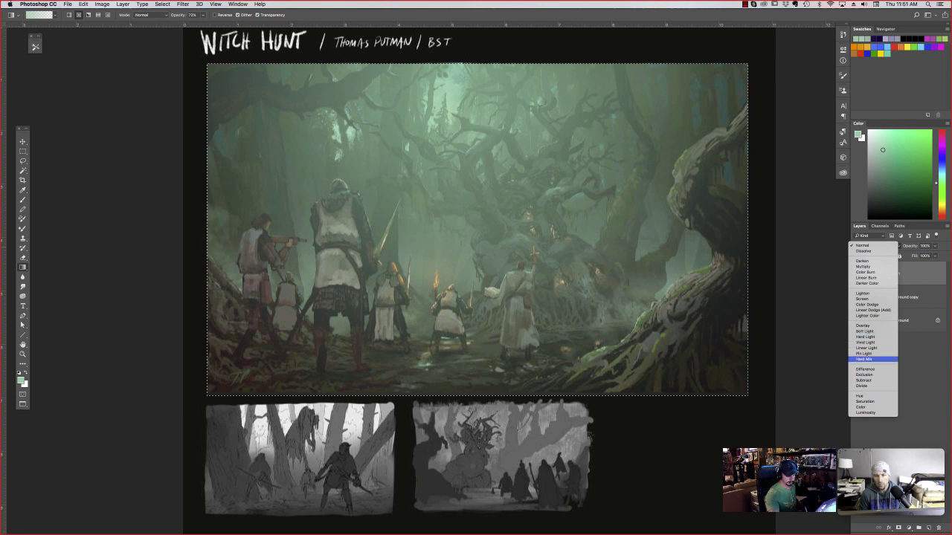
left_click(864, 354)
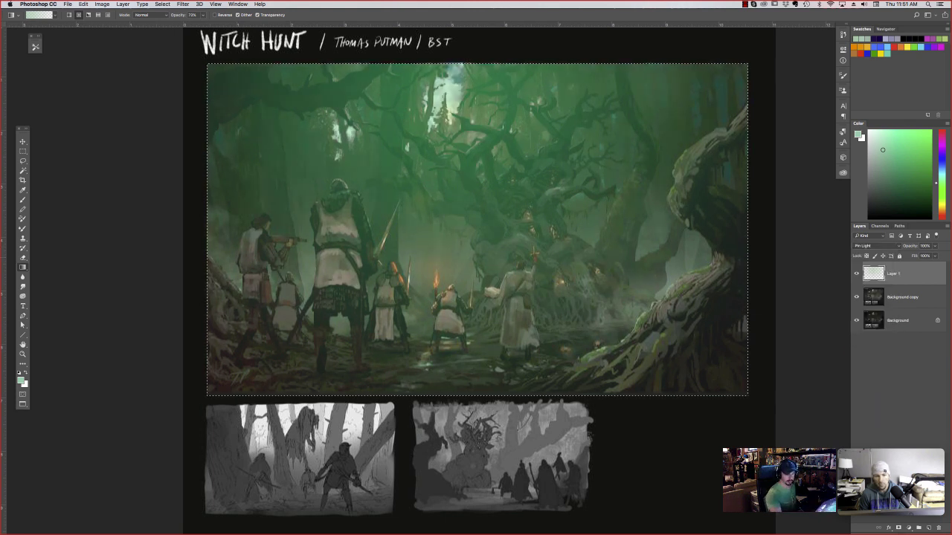
left_click(935, 255)
left_click_drag(936, 266, 919, 265)
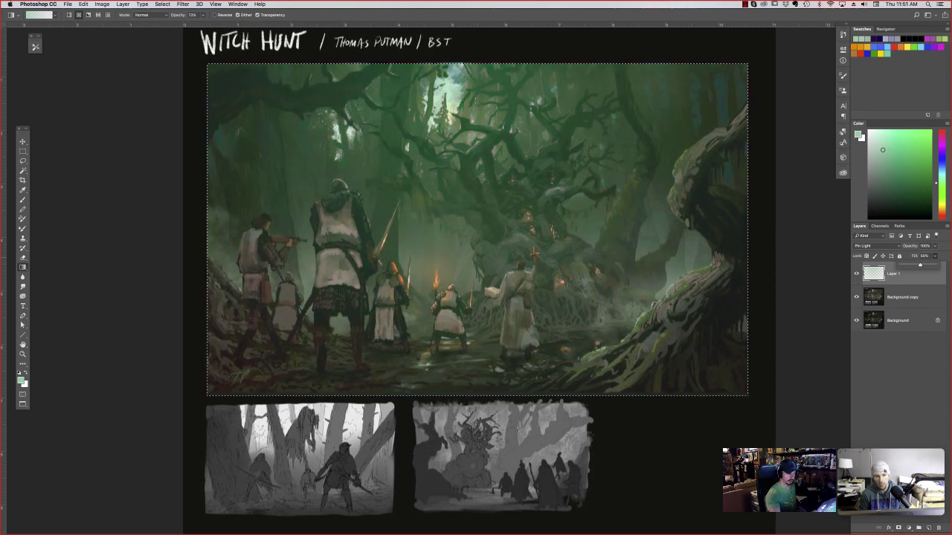
- Hide Layer 1, make Background copy the active layer and clear the marquee selection
left_click(856, 274)
left_click(876, 299)
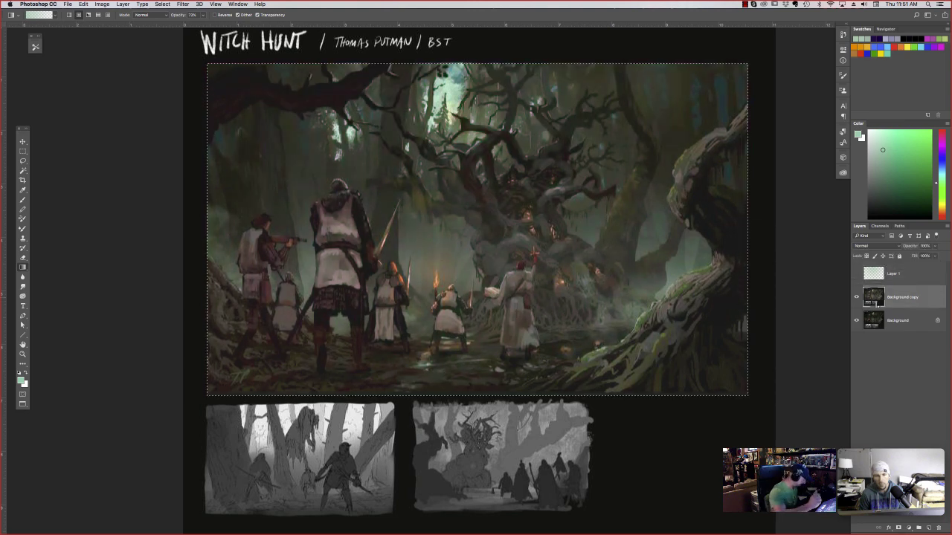
key("ctrl+d")
- Try to select the dark tones of the trees on Background copy with Color Range, sampling the central tree
left_click(162, 4)
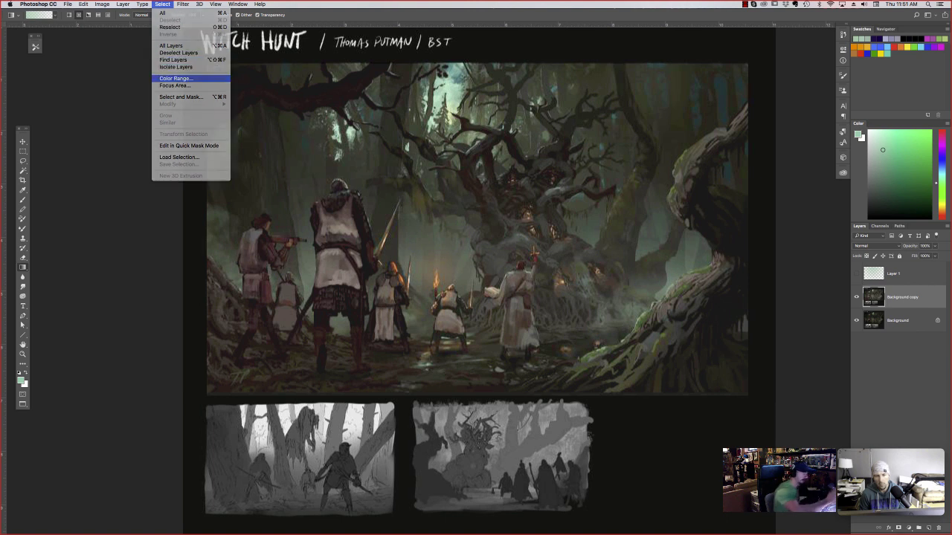
left_click(175, 78)
left_click(526, 159)
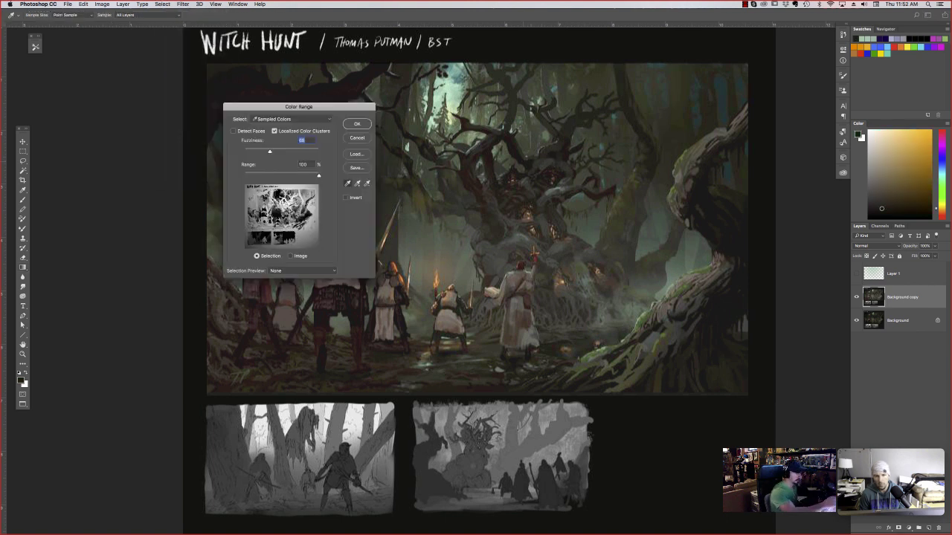
key("Return")
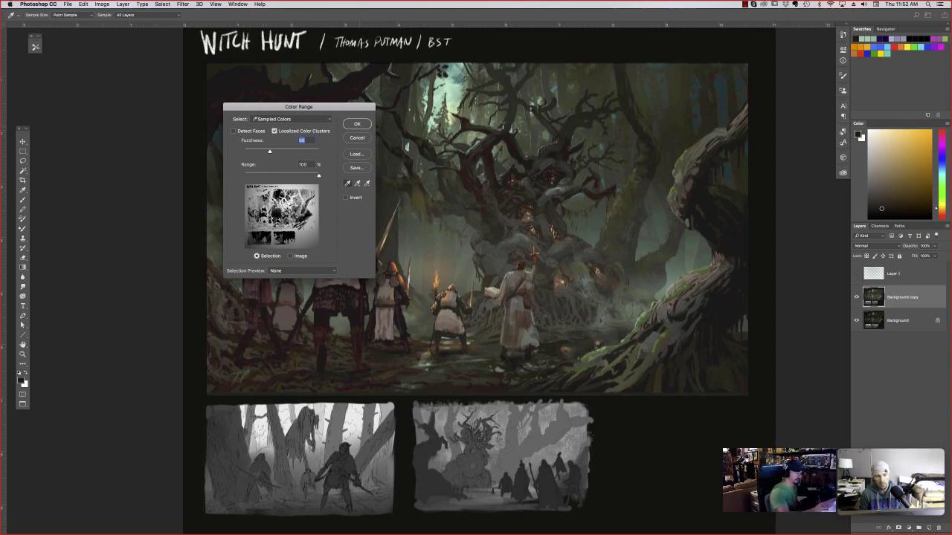
key("g")
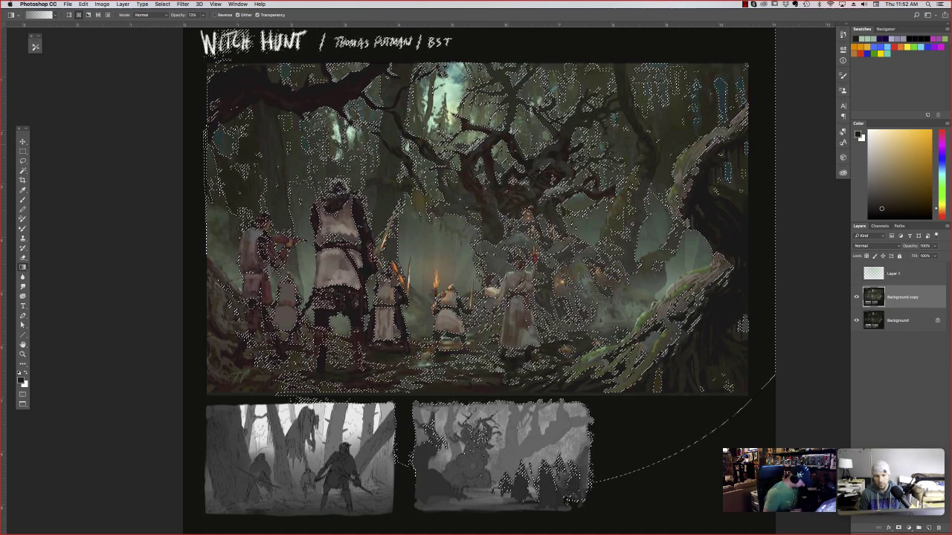
key("ctrl+d")
- Make the green gradient layer active and turn its visibility back on
left_click(862, 275)
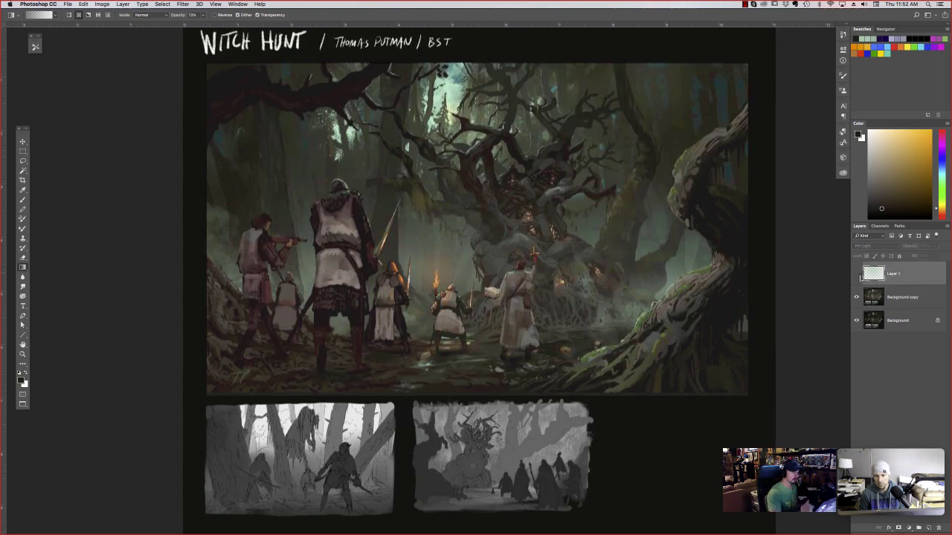
left_click(856, 275)
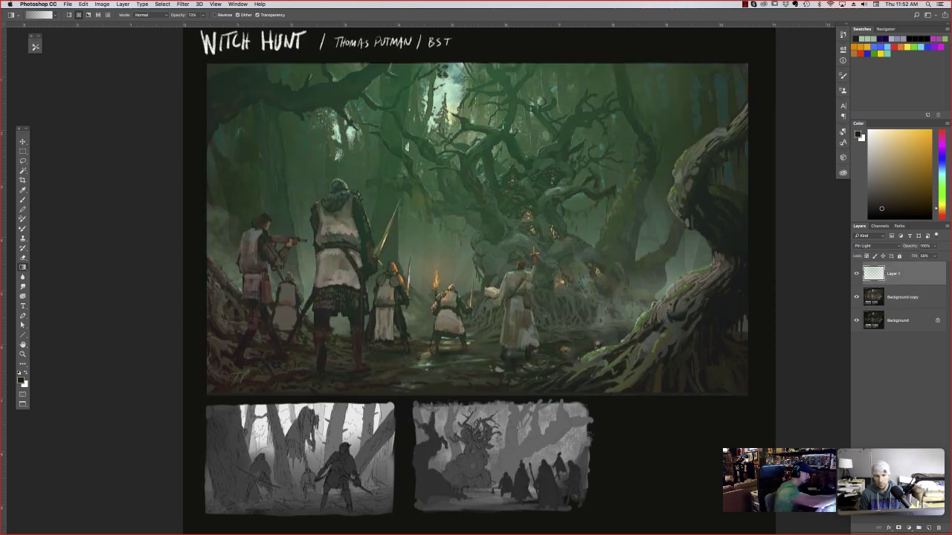
left_click(102, 4)
mouse_move(119, 24)
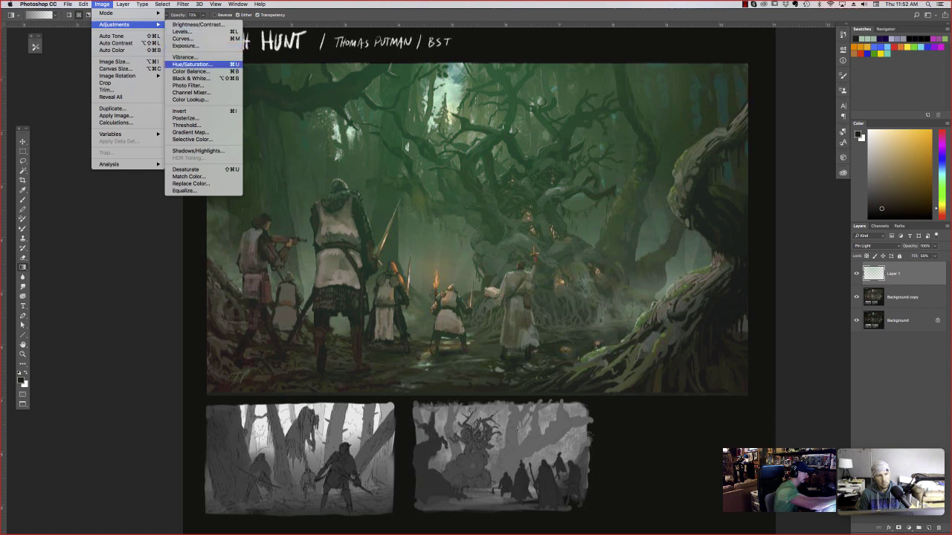
left_click(191, 71)
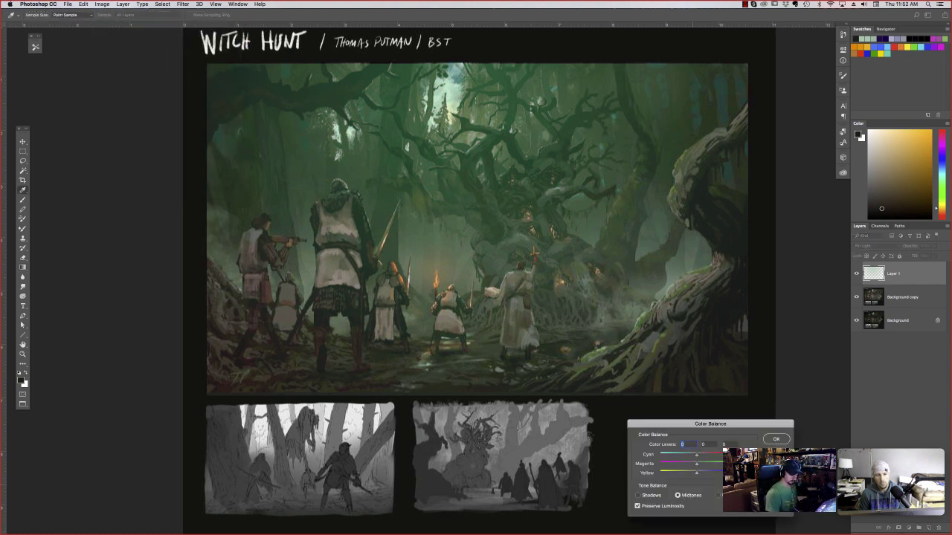
key("Escape")
- Adjust the green gradient layer with Levels to darken its haze and bring back contrast in the trees
left_click(102, 4)
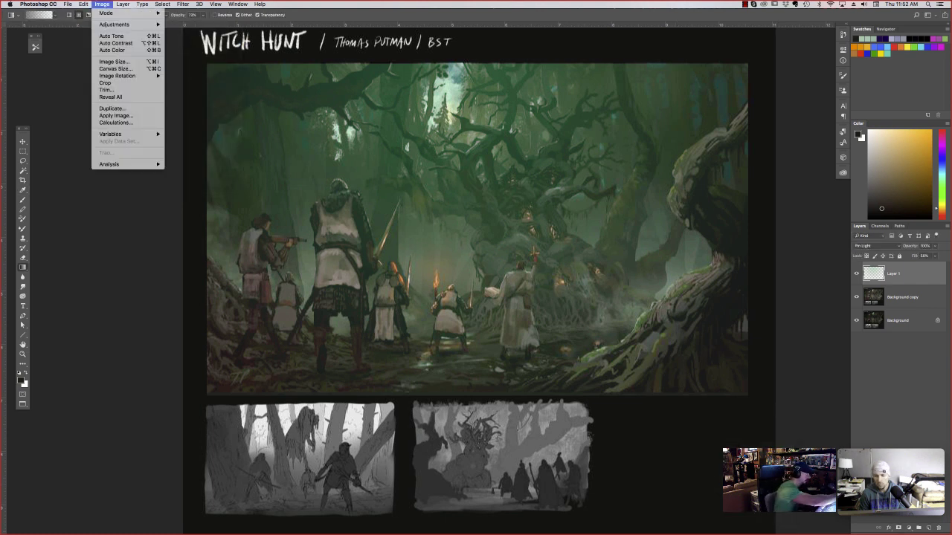
mouse_move(119, 24)
left_click(183, 31)
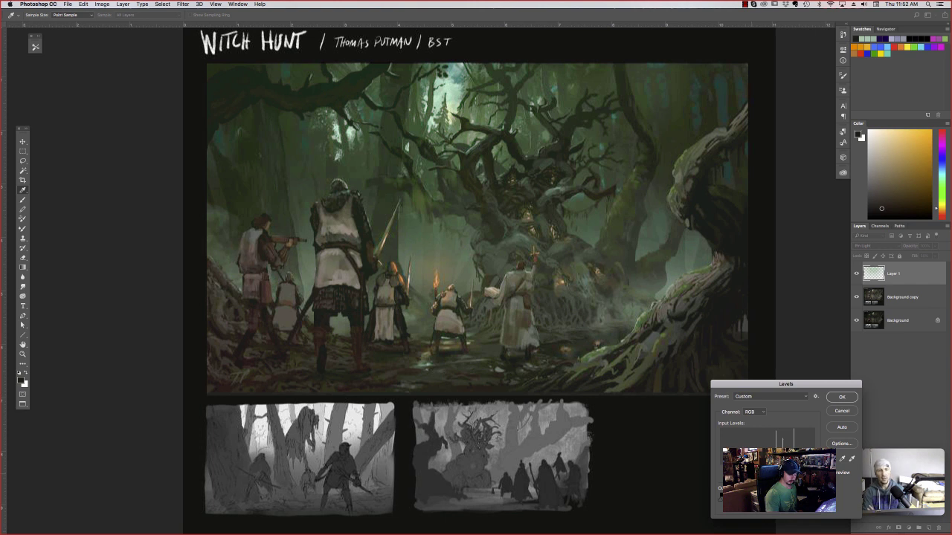
key("Return")
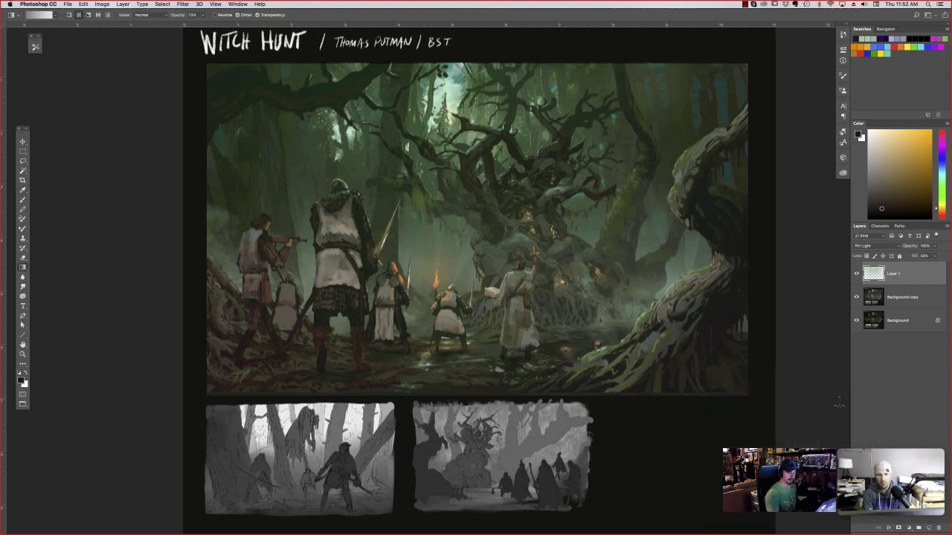
- Open the blending options for the green gradient layer
left_click(889, 529)
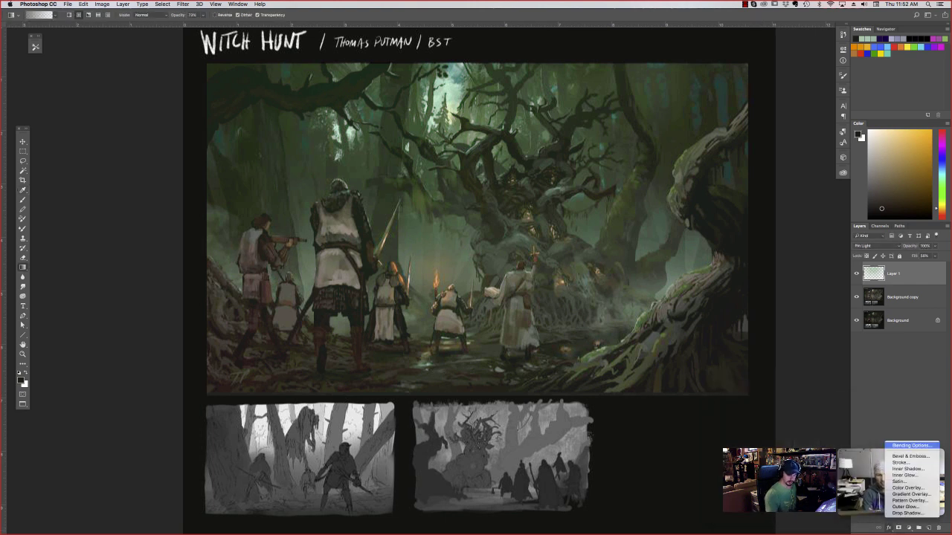
- Split the underlying layer's black Blend If slider in Layer 1's blending options so the layer fades gradually over the darks
left_click(910, 444)
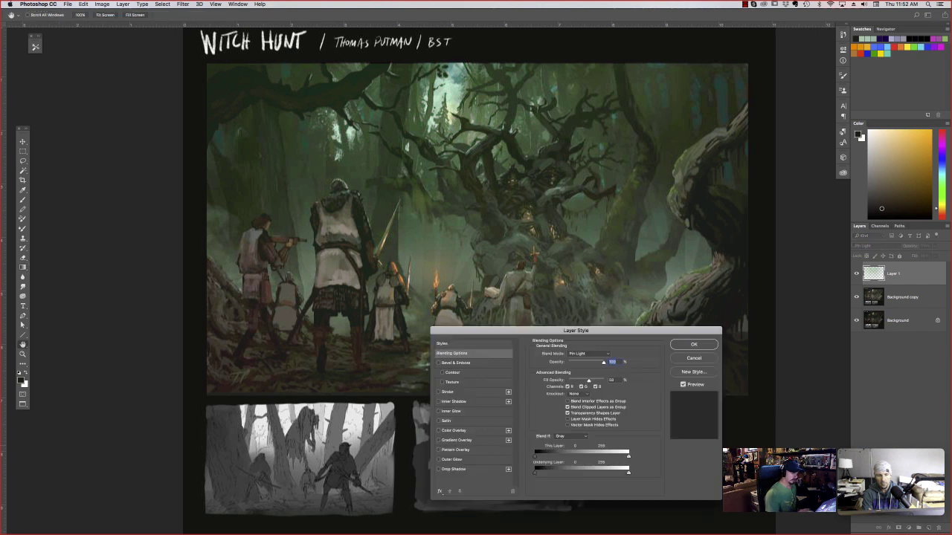
left_click_drag(547, 471, 566, 470)
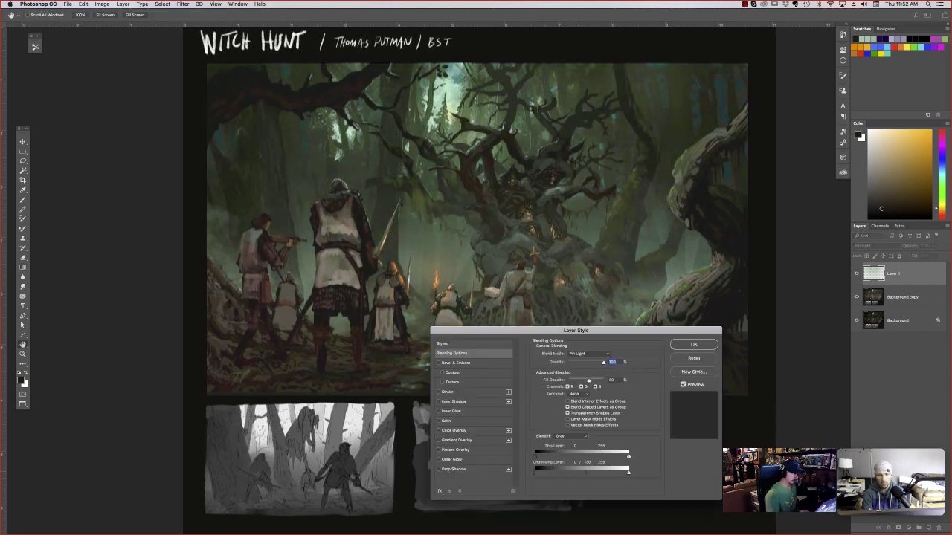
left_click_drag(587, 472, 629, 472)
mouse_move(534, 472)
left_mouse_down()
mouse_move(556, 472)
mouse_move(543, 472)
left_mouse_up()
left_click(694, 344)
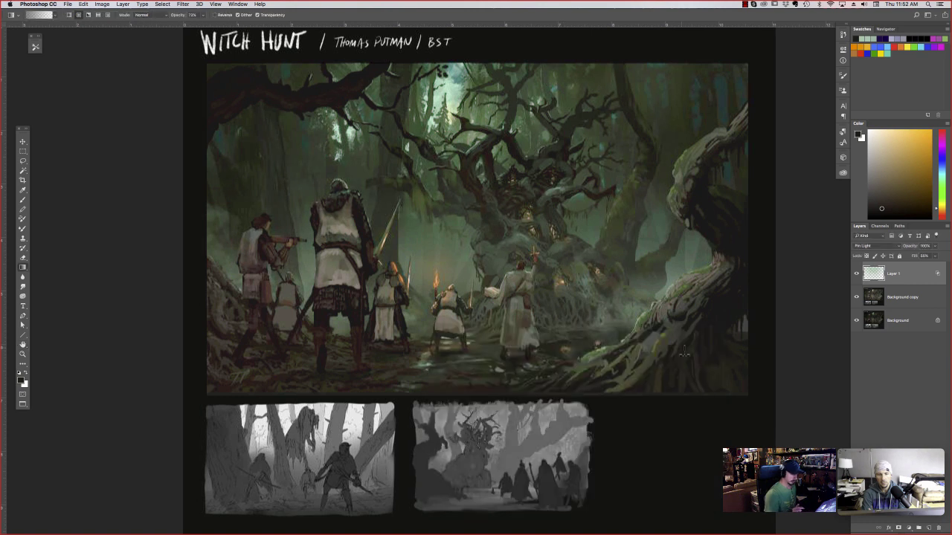
- Merge Layer 1 with the Background copy, and toggle the merged layer's visibility to compare it with the original painting
left_click(892, 306)
key("ctrl+e")
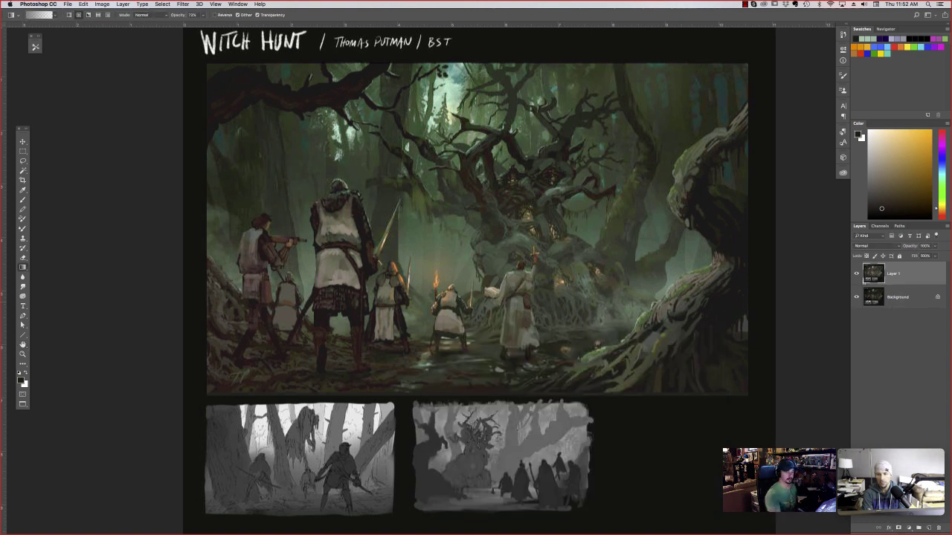
left_click(857, 275)
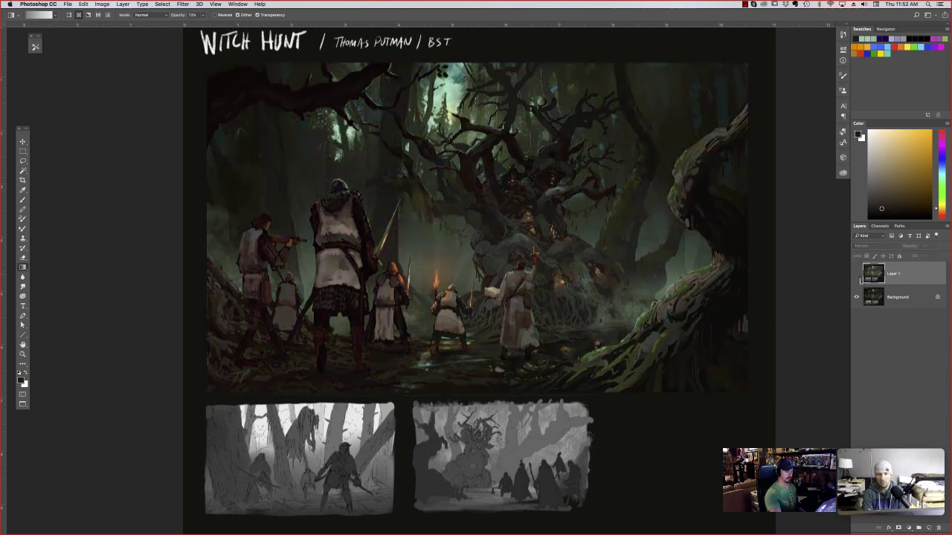
left_click(856, 274)
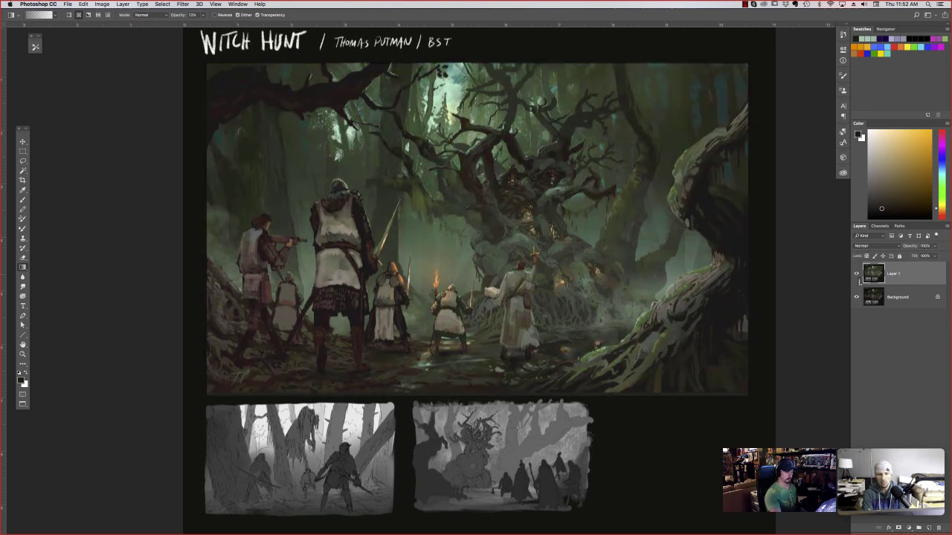
left_click(856, 275)
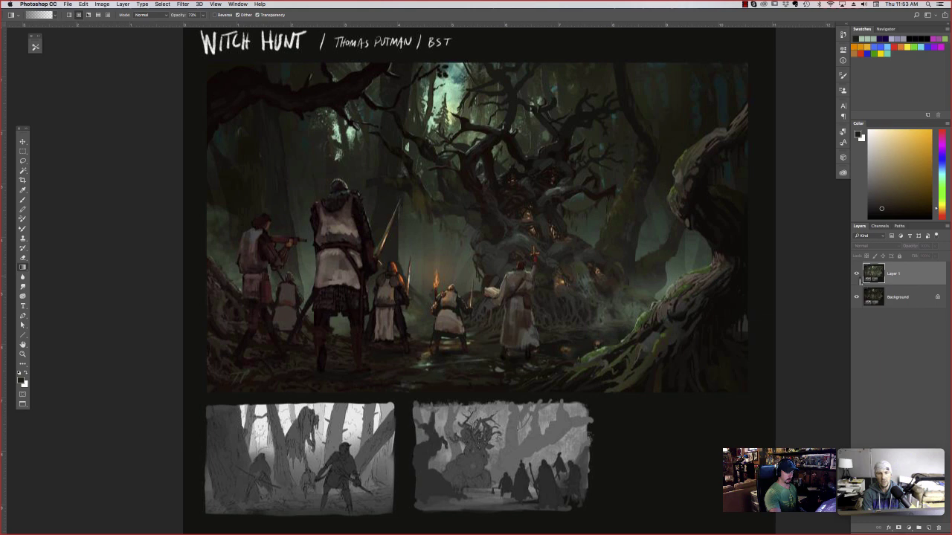
left_click(856, 274)
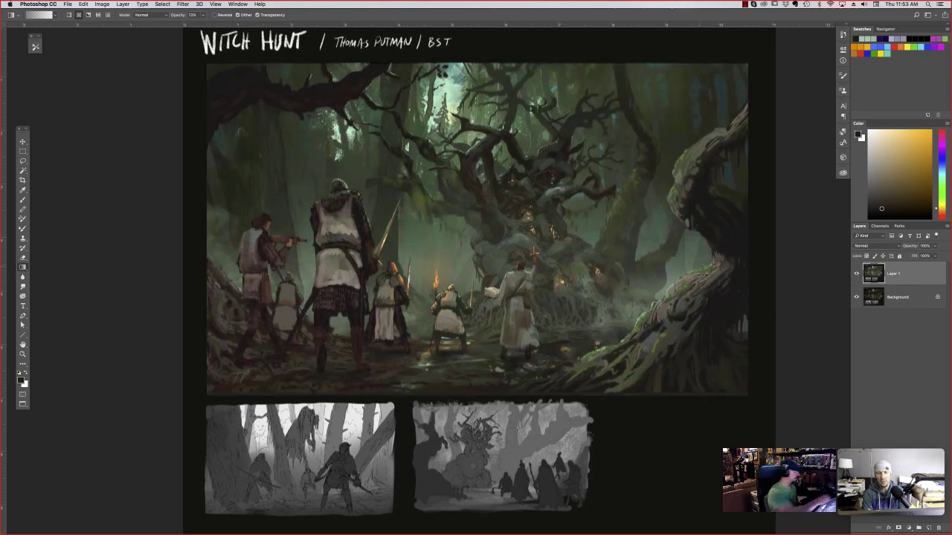
- Lasso the foreground knights, the ground and the large twisted tree, delete that area from Layer 1, and deselect
key("l")
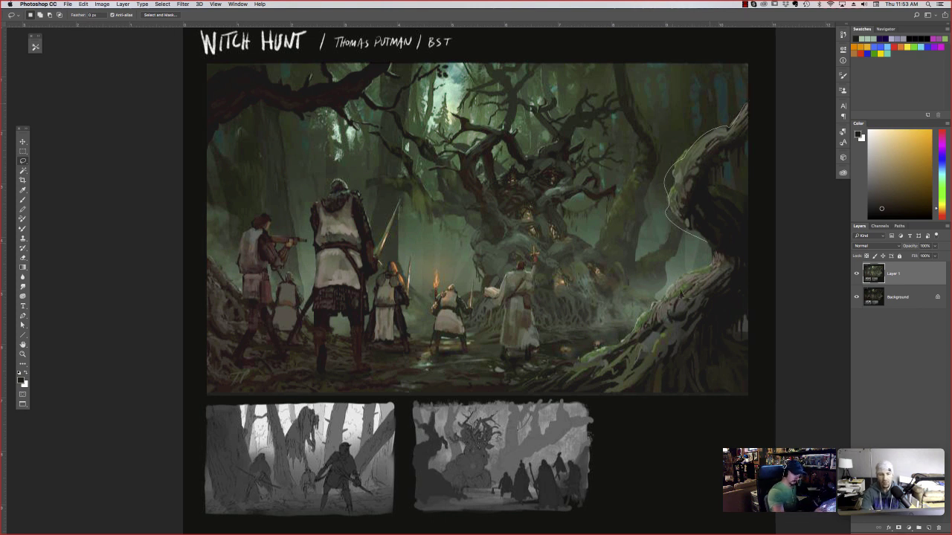
left_click_drag(709, 242, 621, 345)
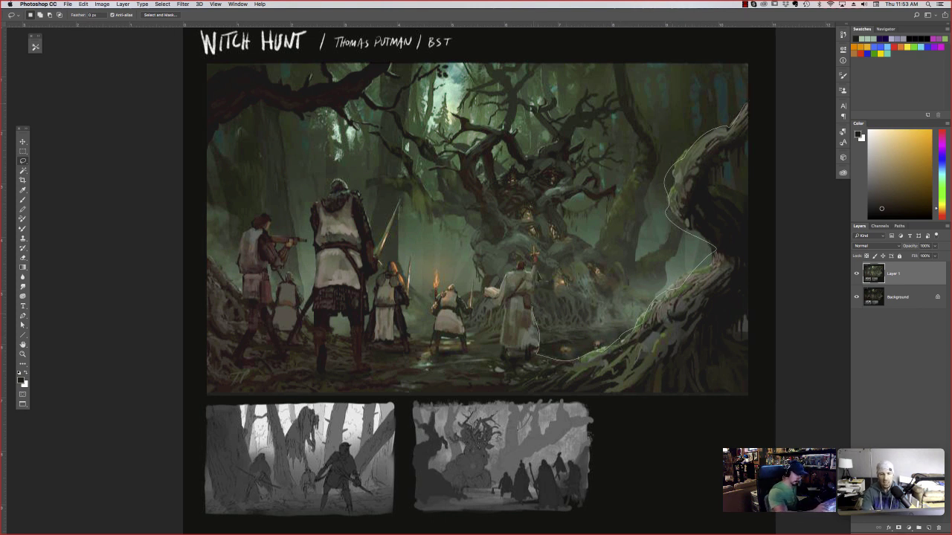
mouse_move(496, 338)
left_mouse_down()
mouse_move(486, 305)
mouse_move(467, 351)
left_mouse_up()
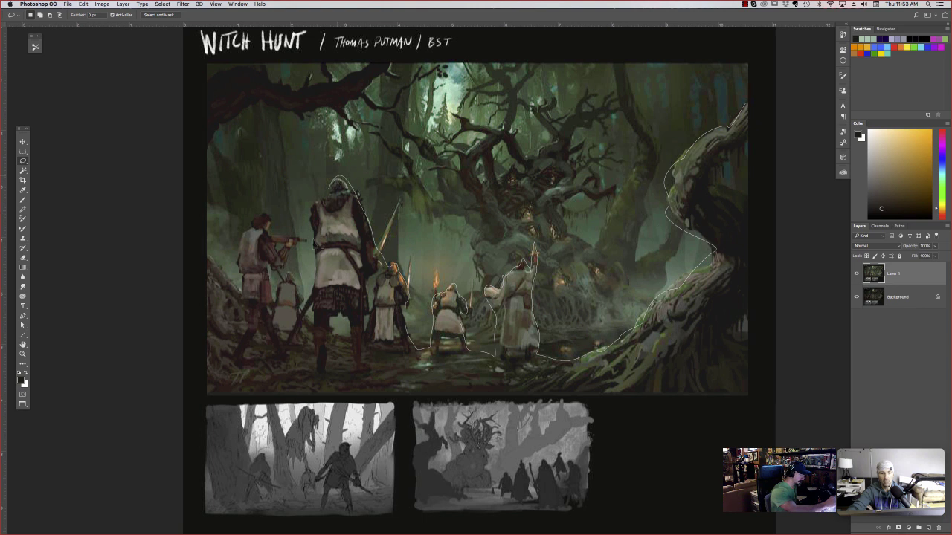
left_click_drag(315, 245, 310, 320)
mouse_move(275, 240)
left_mouse_down()
mouse_move(196, 320)
mouse_move(297, 418)
mouse_move(769, 383)
mouse_move(745, 110)
left_mouse_up()
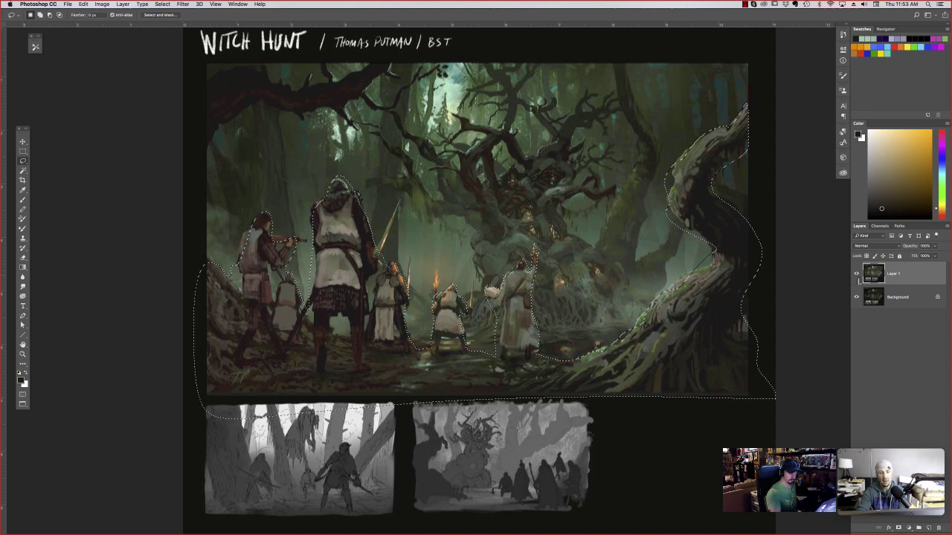
left_click(856, 275)
left_click(857, 274)
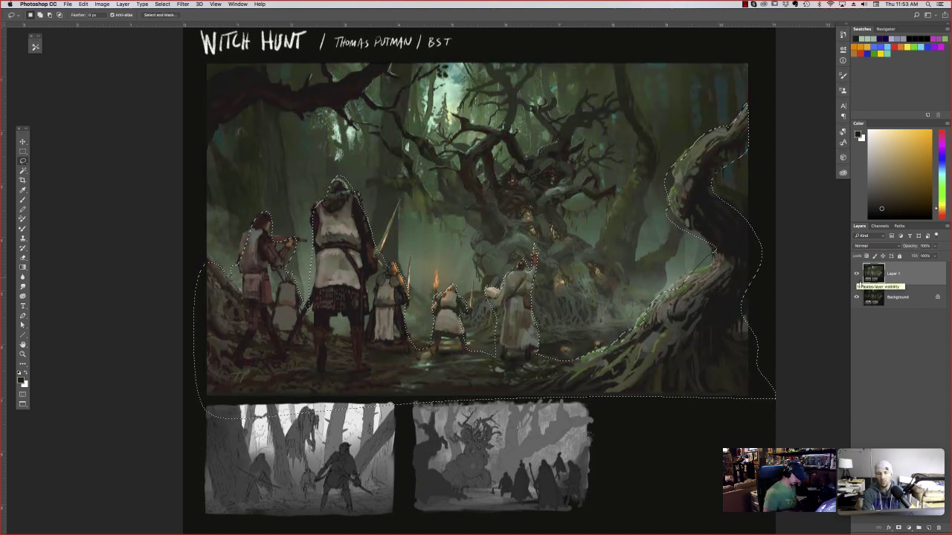
key("Delete")
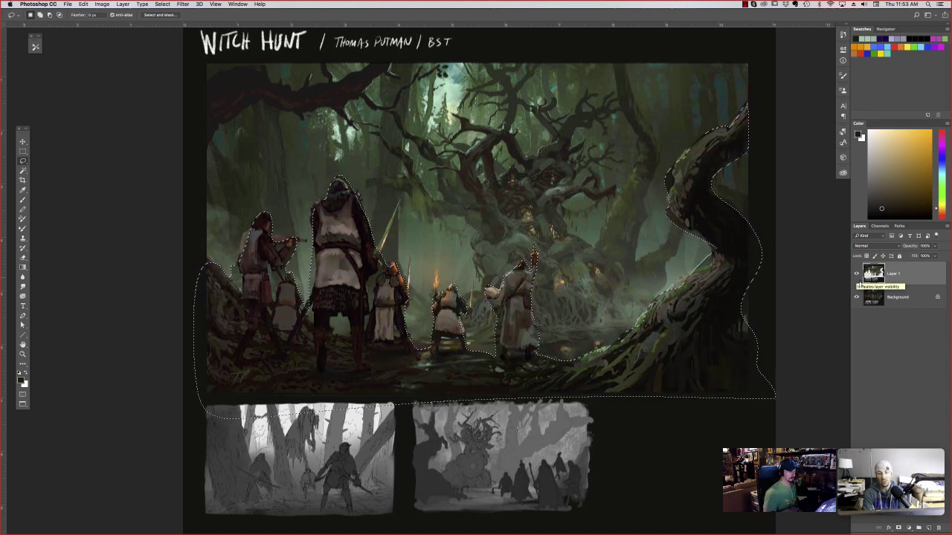
key("super+d")
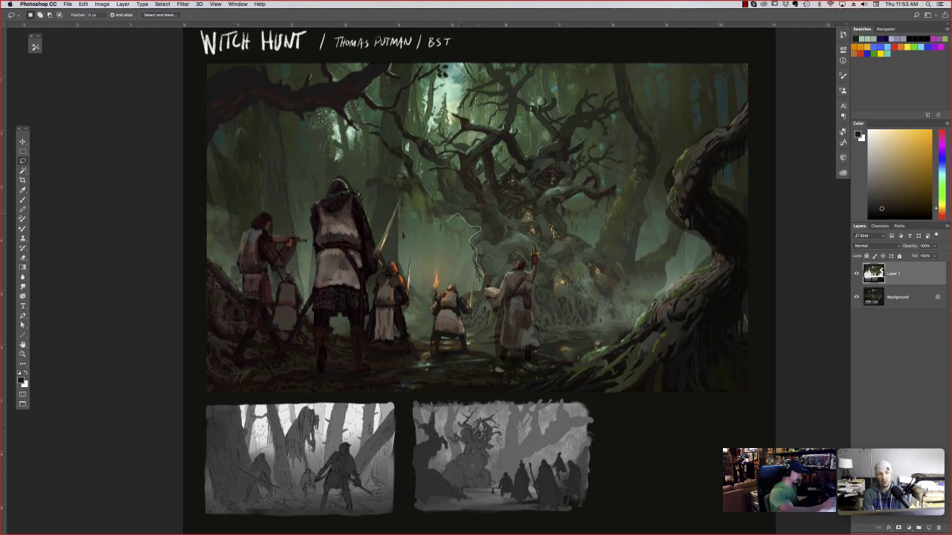
- Lasso the background gaps behind the knights, between the distant trunks and around the witch tree's branches as one combined selection
mouse_move(448, 216)
left_mouse_down()
mouse_move(403, 234)
mouse_move(423, 304)
mouse_move(409, 285)
left_mouse_up()
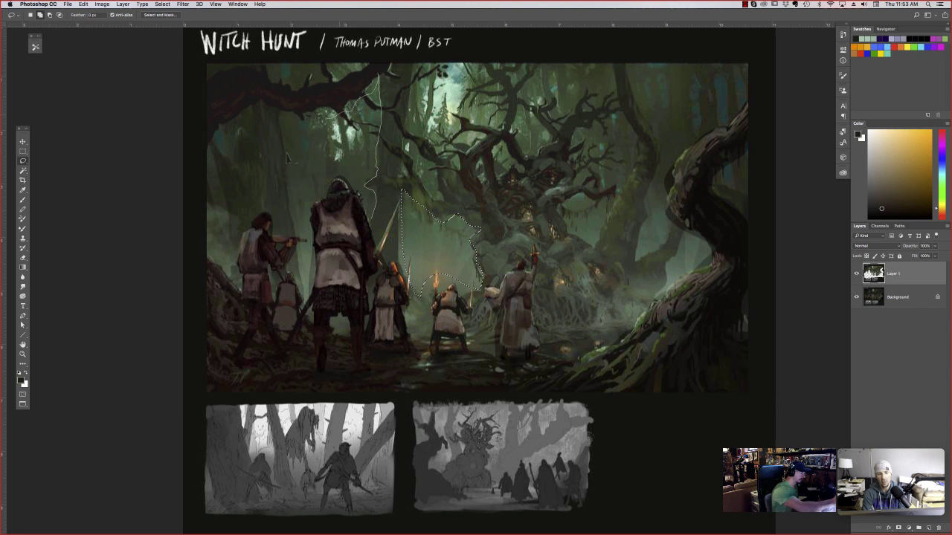
left_click_drag(287, 157, 290, 215)
left_click_drag(328, 179, 334, 177)
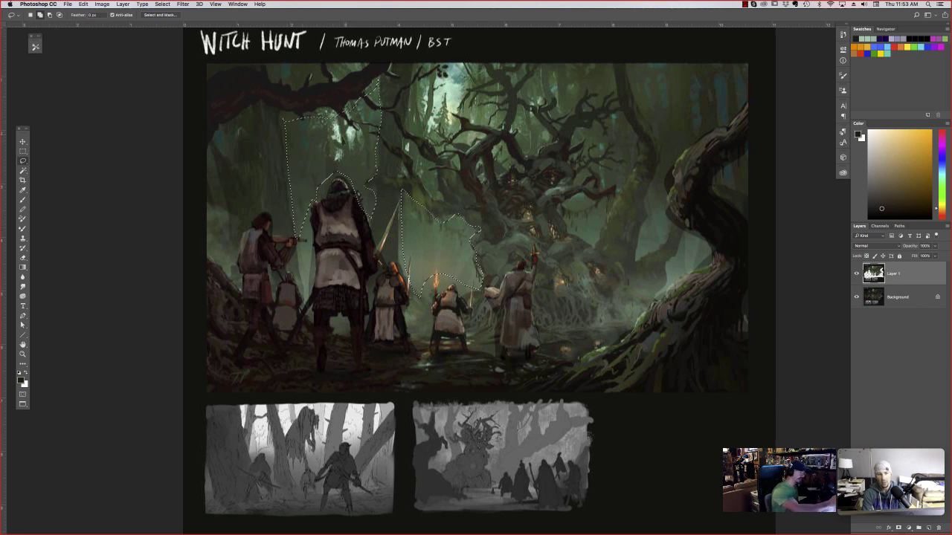
mouse_move(665, 90)
left_mouse_down()
mouse_move(667, 63)
mouse_move(668, 145)
mouse_move(647, 128)
mouse_move(623, 74)
mouse_move(641, 56)
left_mouse_up()
mouse_move(699, 138)
left_mouse_down()
mouse_move(694, 59)
mouse_move(747, 104)
mouse_move(702, 47)
left_mouse_up()
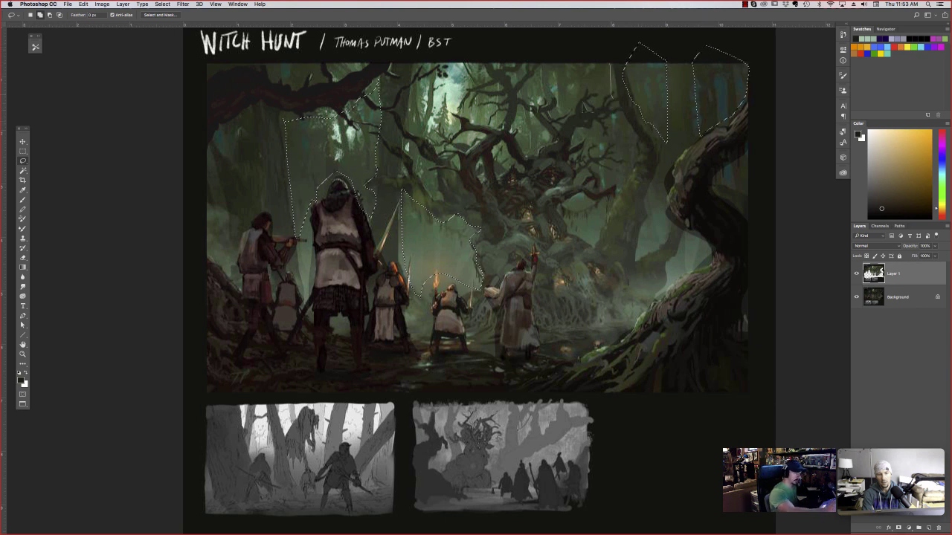
left_click_drag(573, 109, 611, 66)
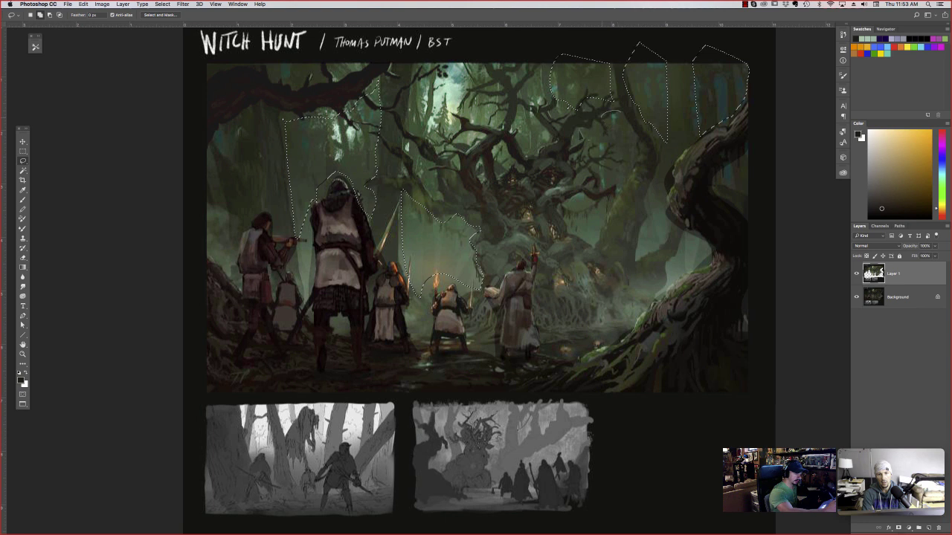
left_click_drag(634, 163, 622, 111)
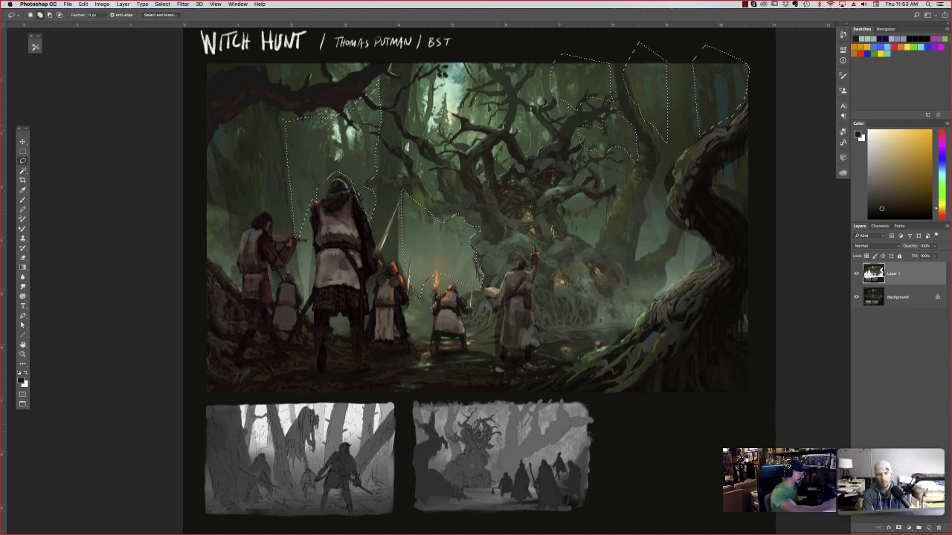
left_click_drag(441, 71, 493, 89)
left_click_drag(442, 71, 442, 73)
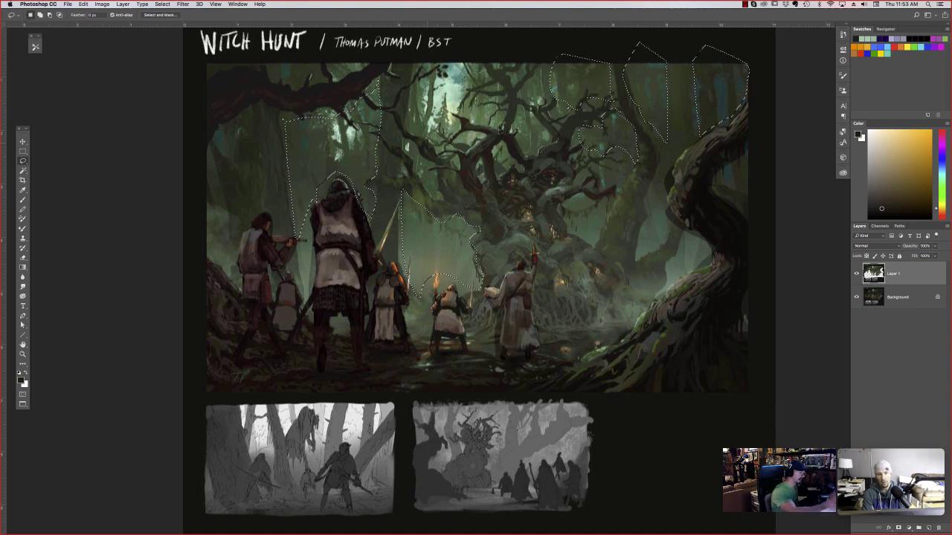
- Apply the Median filter to the selected background gaps and fade it to about 67% opacity
left_click(162, 4)
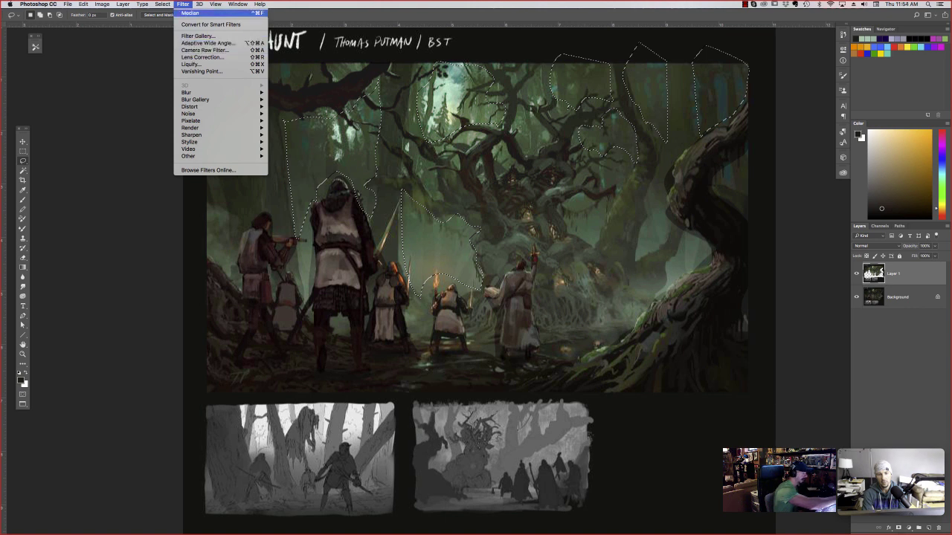
left_click(191, 12)
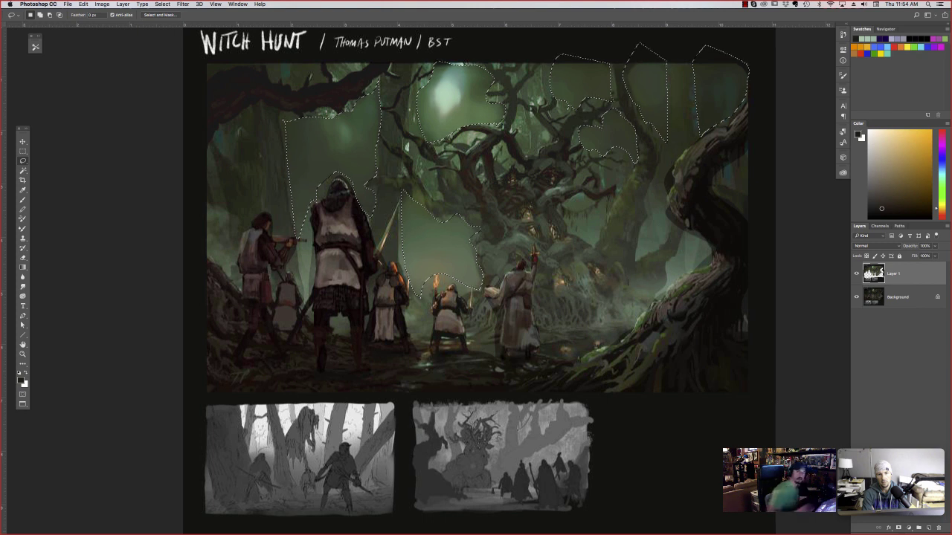
left_click(83, 4)
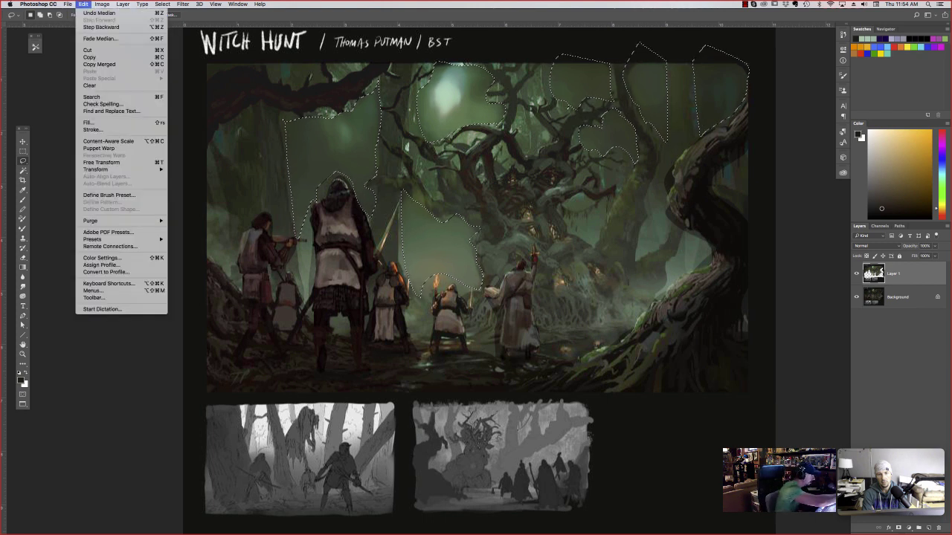
left_click(99, 38)
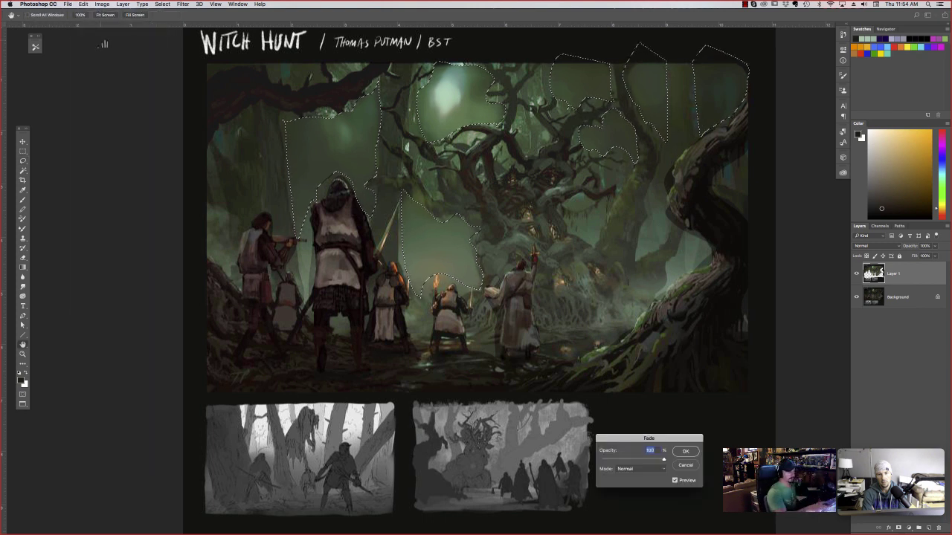
left_click_drag(664, 460, 632, 459)
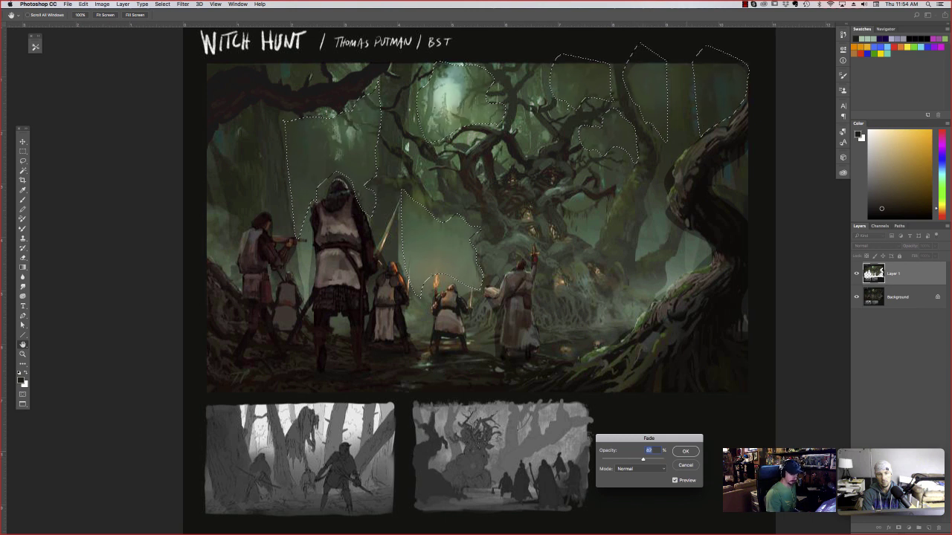
key("Return")
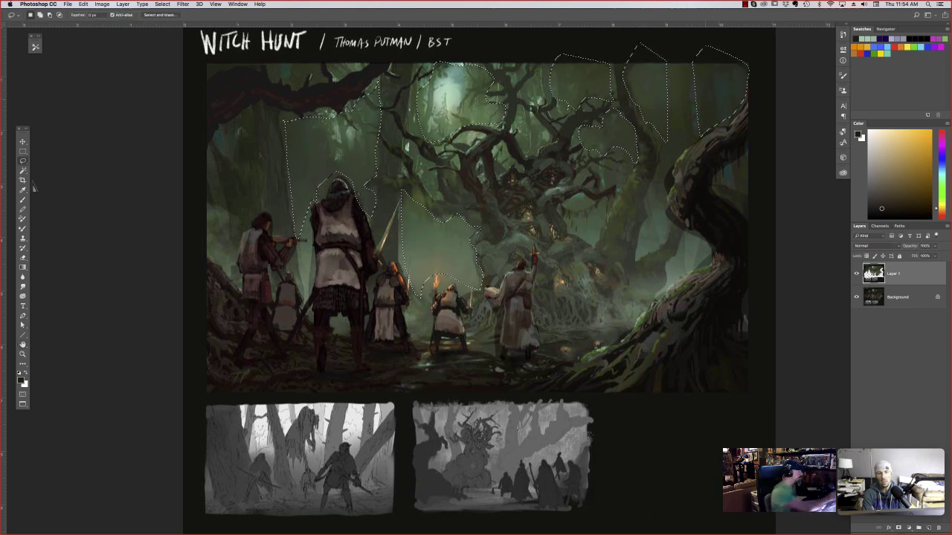
- Brush a sampled misty green into the selected background gaps, step back through the strokes to temper them, and hide the selection outline
key("b")
left_click(460, 77, "alt")
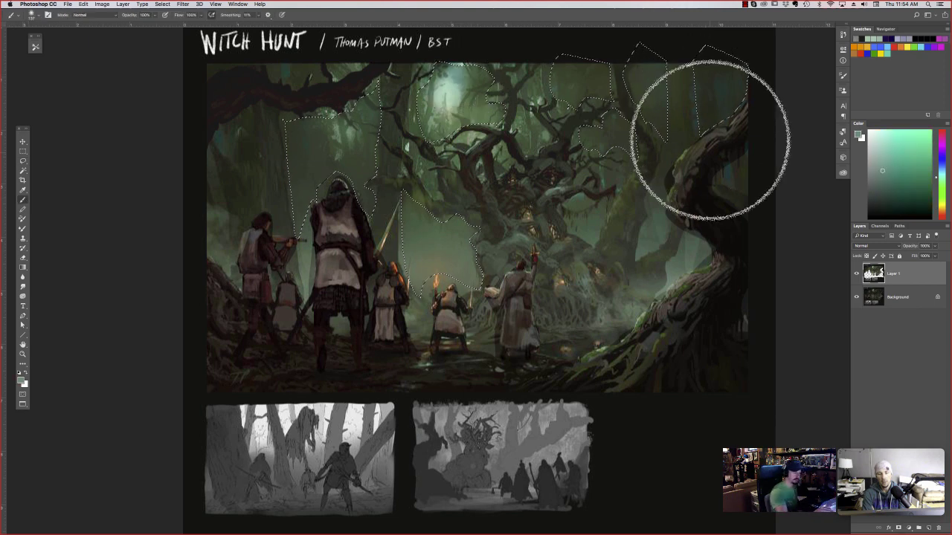
mouse_move(702, 137)
left_mouse_down()
mouse_move(660, 140)
mouse_move(695, 109)
mouse_move(664, 149)
left_mouse_up()
key("super+z")
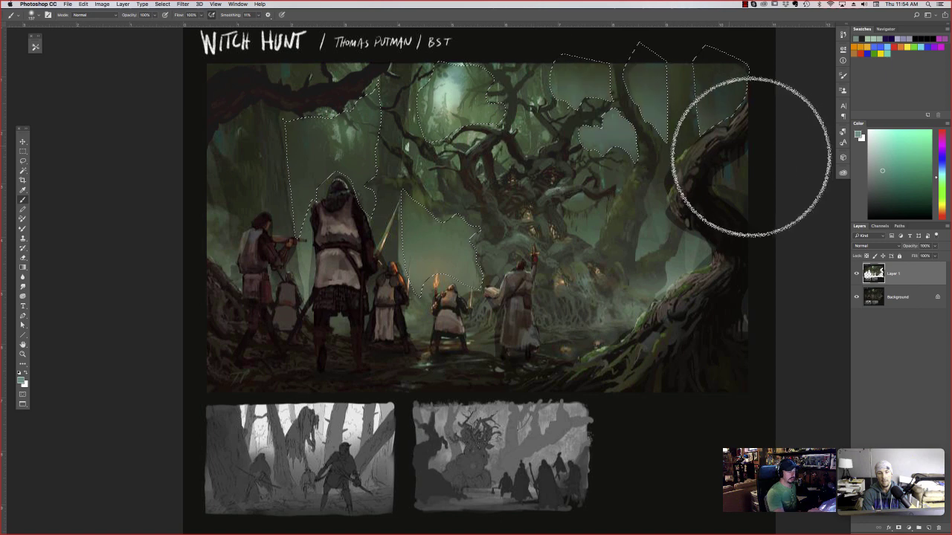
key("alt+super+z")
key("alt+super+z")
key("shift+super+z")
key("shift+super+z")
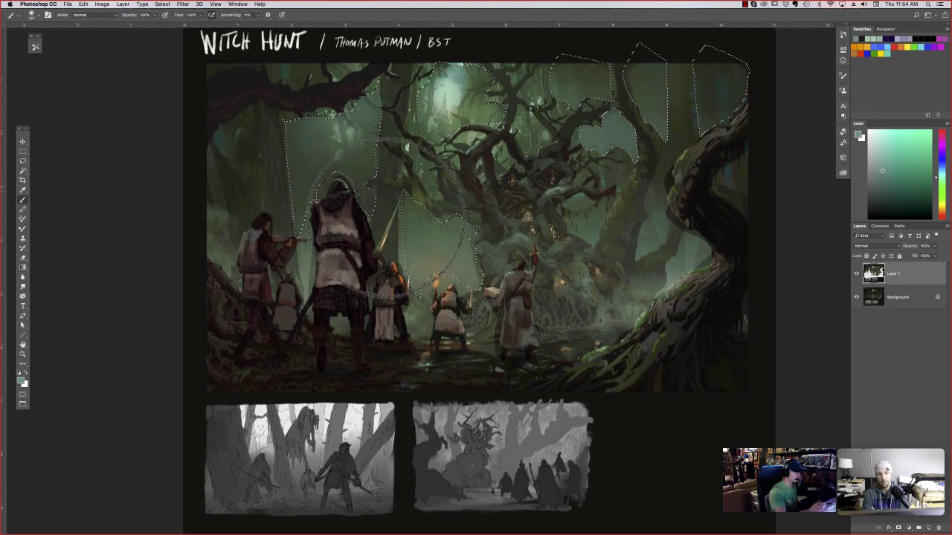
key("super+h")
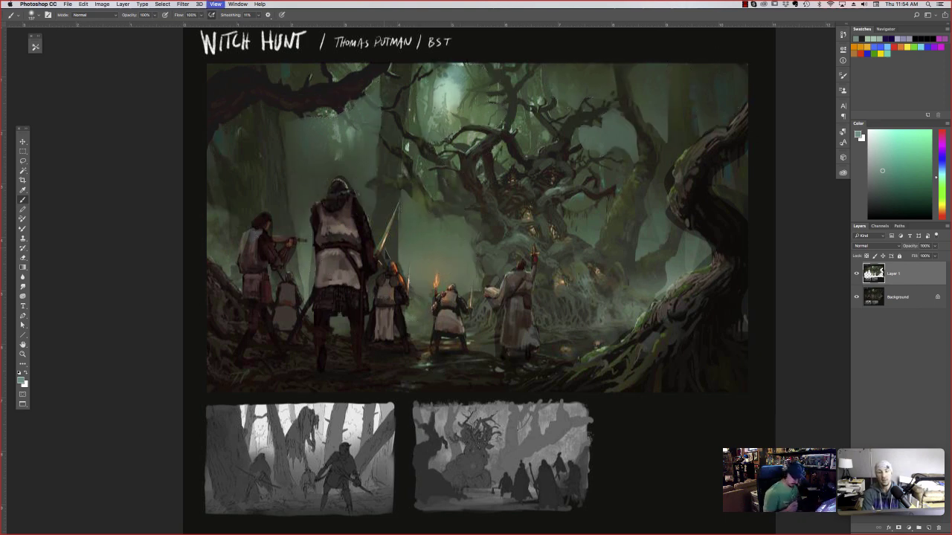
- Compare the whole painting with and without Layer 1 at a reduced view size
key("super+minus")
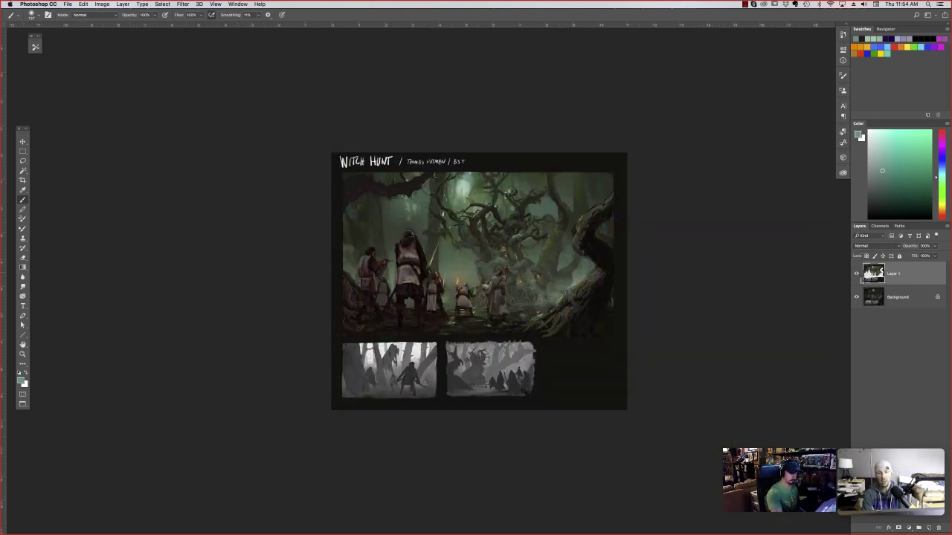
left_click(857, 274)
left_click(856, 274)
left_click(856, 275)
left_click(856, 274)
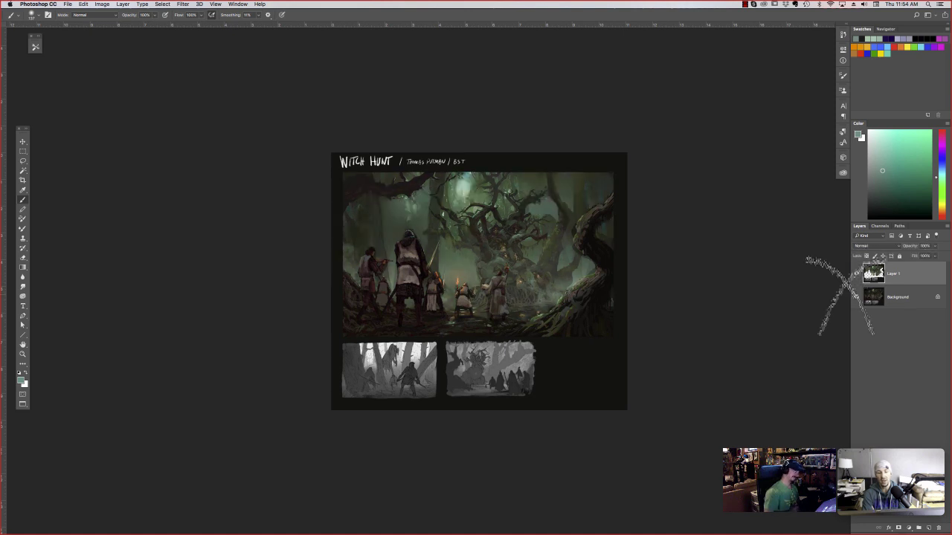
key("super+equal")
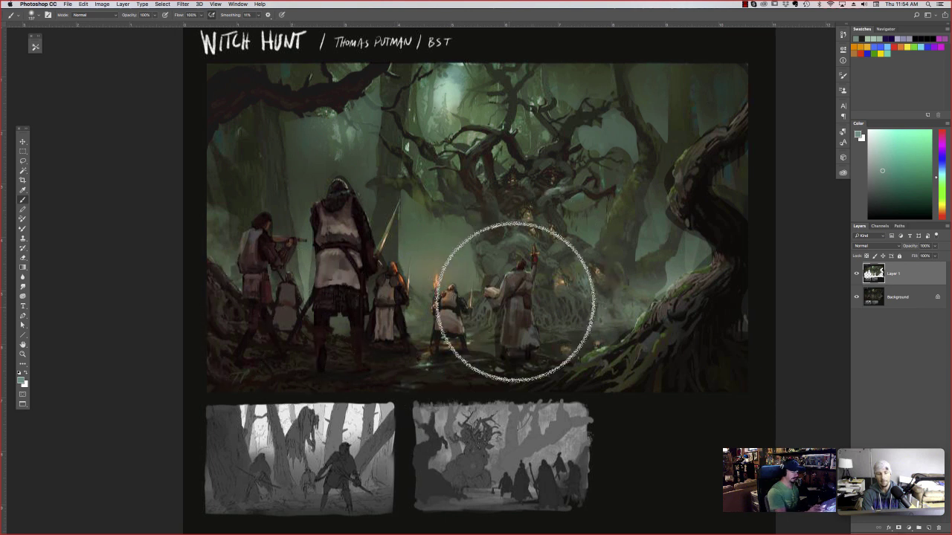
- Undo the last change over the robed figure and close the forest Witch Hunt painting without saving
key("l")
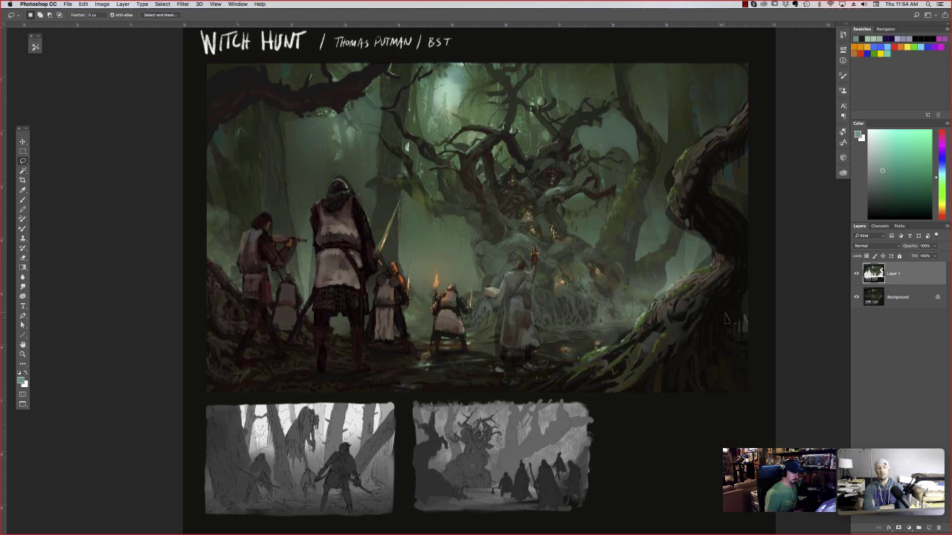
key("super+z")
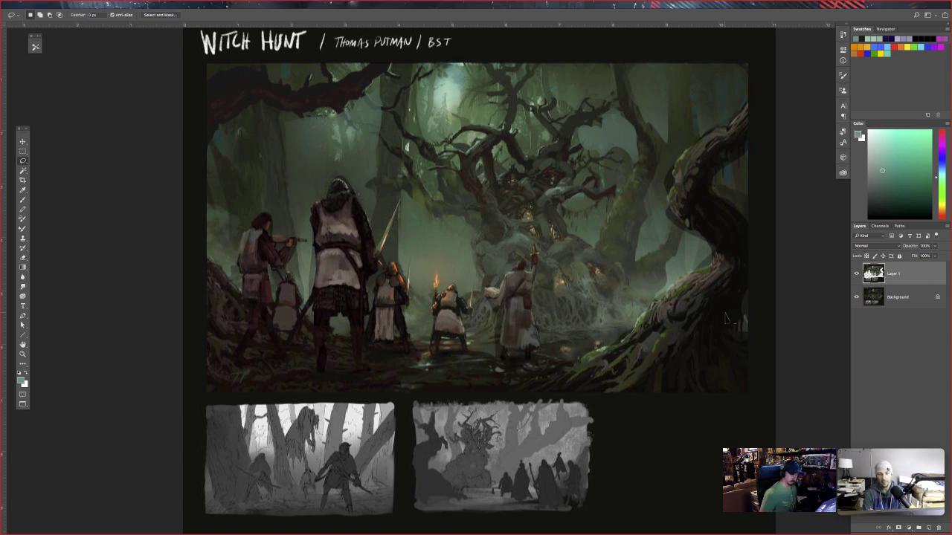
key("Tab")
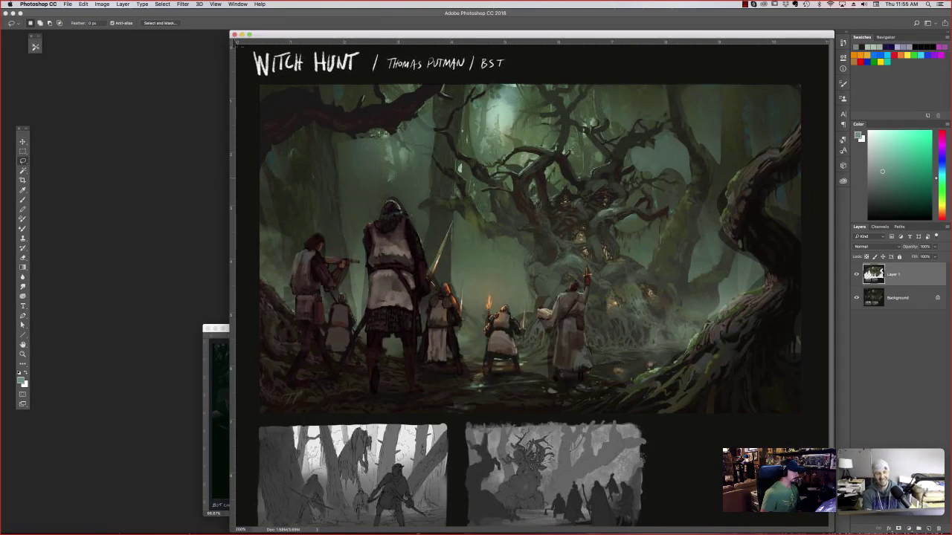
key("super+minus")
key("super+minus")
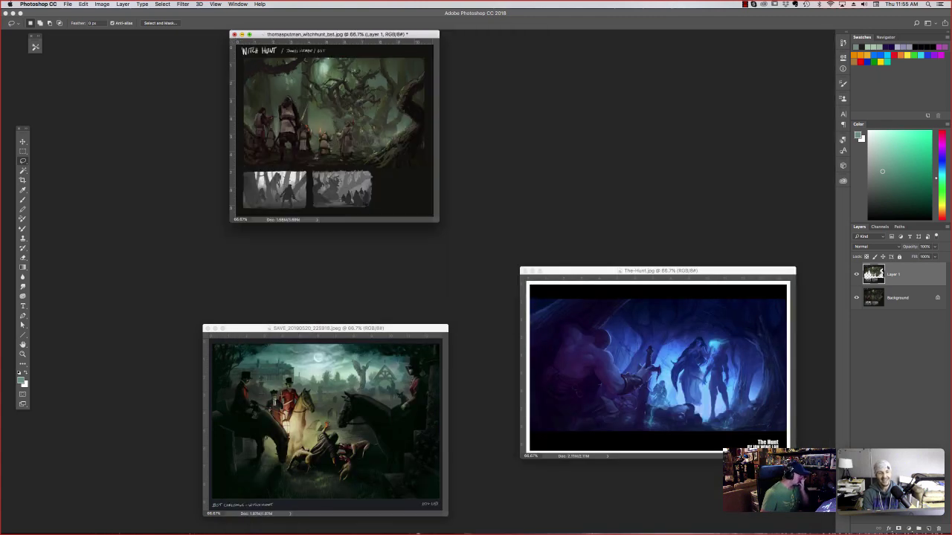
key("super+w")
key("super+d")
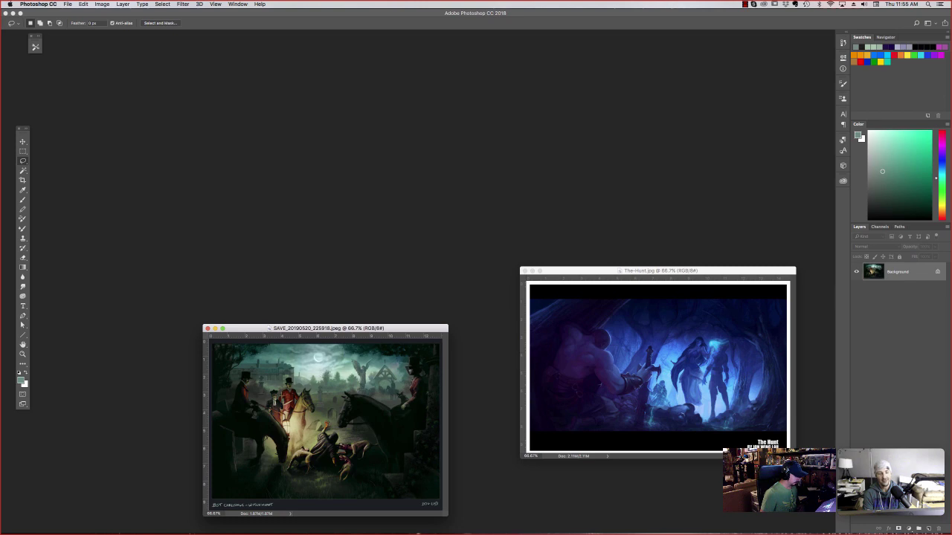
- Show the graveyard painting SAVE_20190520_225918.jpeg in full-screen view and examine it at different sizes
left_click_drag(409, 328, 421, 183)
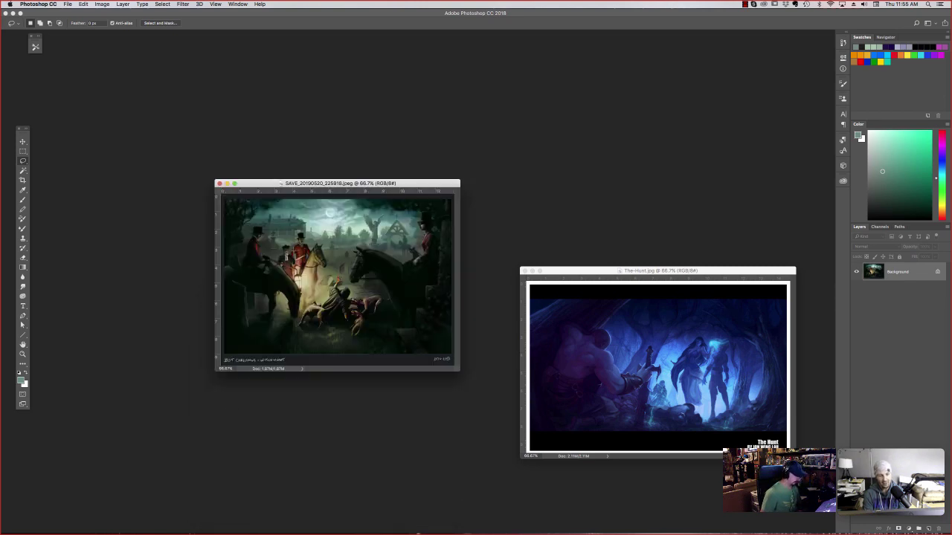
key("super+w")
double_click(233, 409)
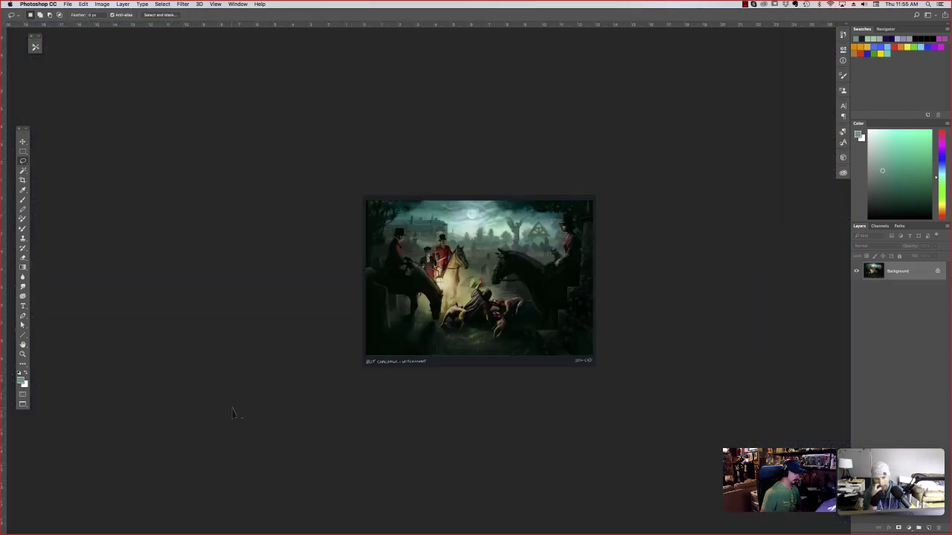
key("super+0")
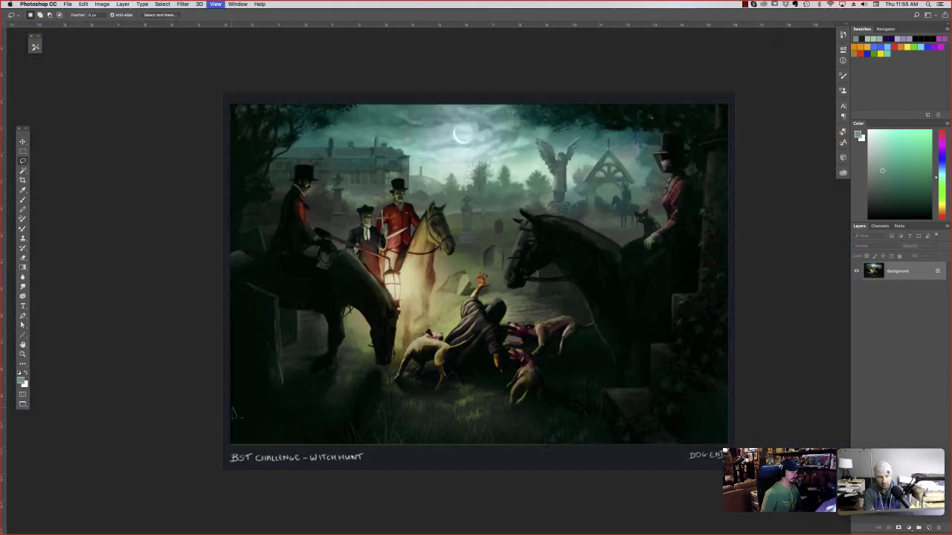
key("super+minus")
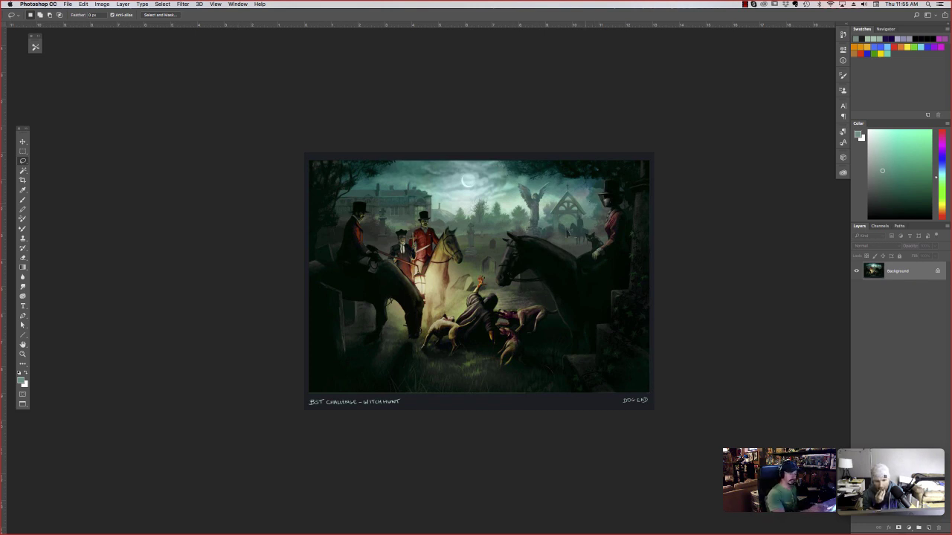
- Brush a sampled sky teal over the overhanging foliage between the moon and the right-hand rider
key("b")
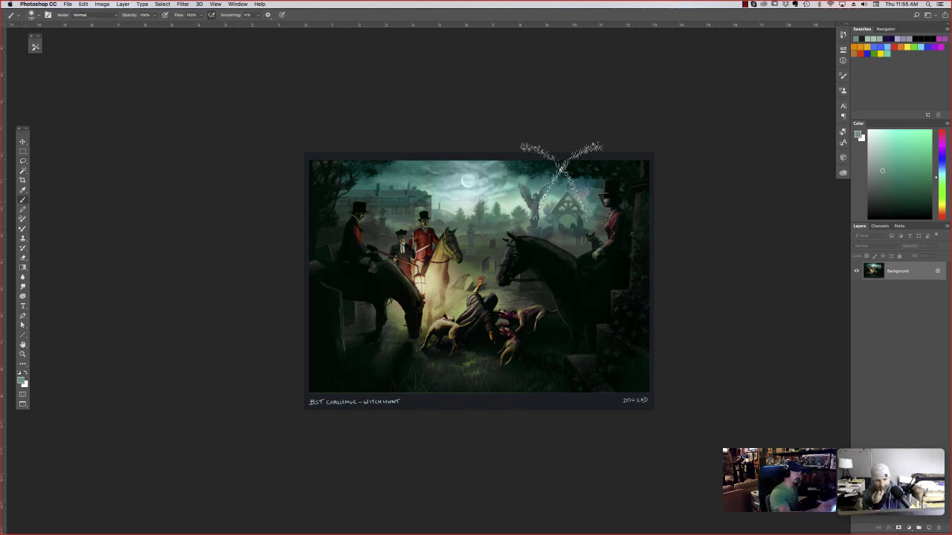
right_click(563, 186)
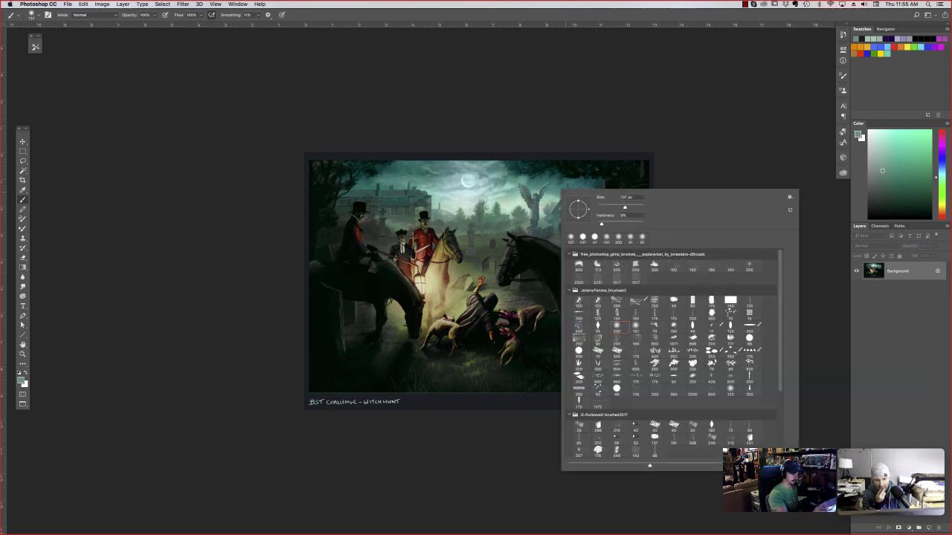
left_click(570, 161)
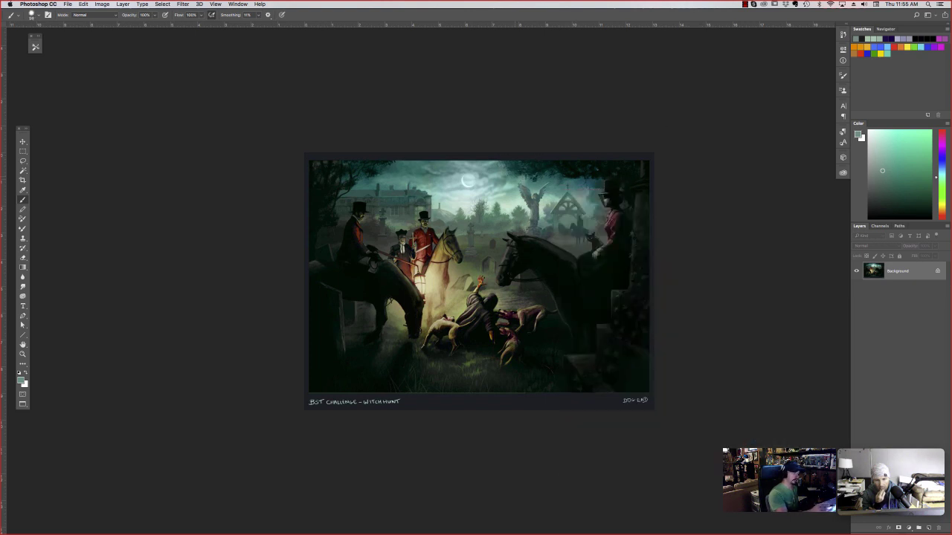
left_click(531, 172, "alt")
mouse_move(508, 170)
left_mouse_down()
mouse_move(491, 172)
mouse_move(630, 169)
left_mouse_up()
left_click(490, 177, "alt")
- Repaint the right-hand rider's top hat and the dark edge beside it in sampled black with a different brush
right_click(615, 229)
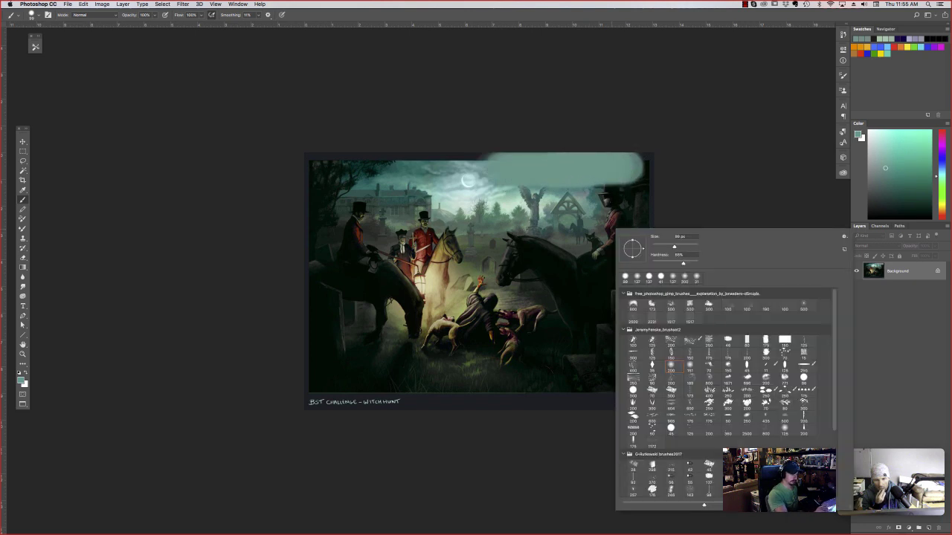
double_click(765, 366)
left_click(610, 192, "alt")
left_click_drag(606, 187, 638, 187)
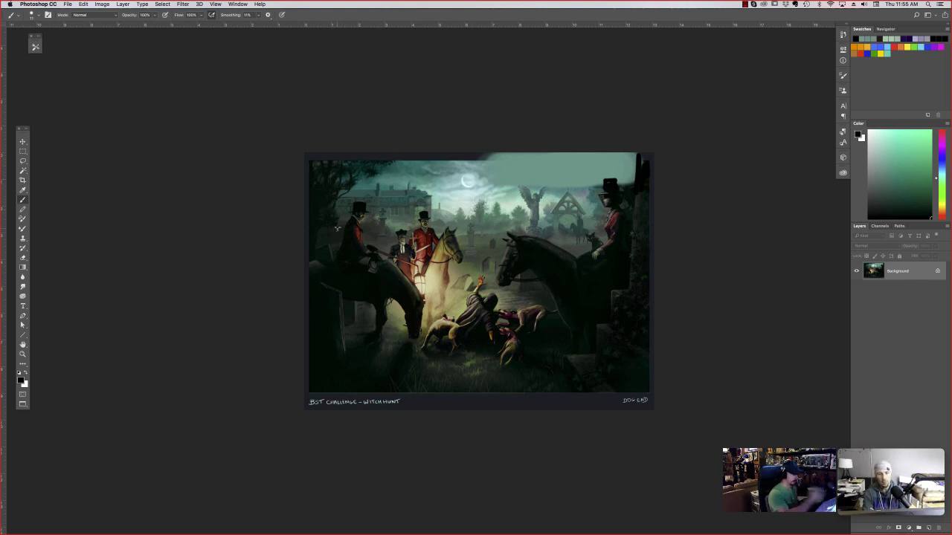
- Cover the foliage above and behind the left rider with sampled teal, and flatten the angel statue and gate into sampled grey-green silhouettes
left_click(394, 162, "alt")
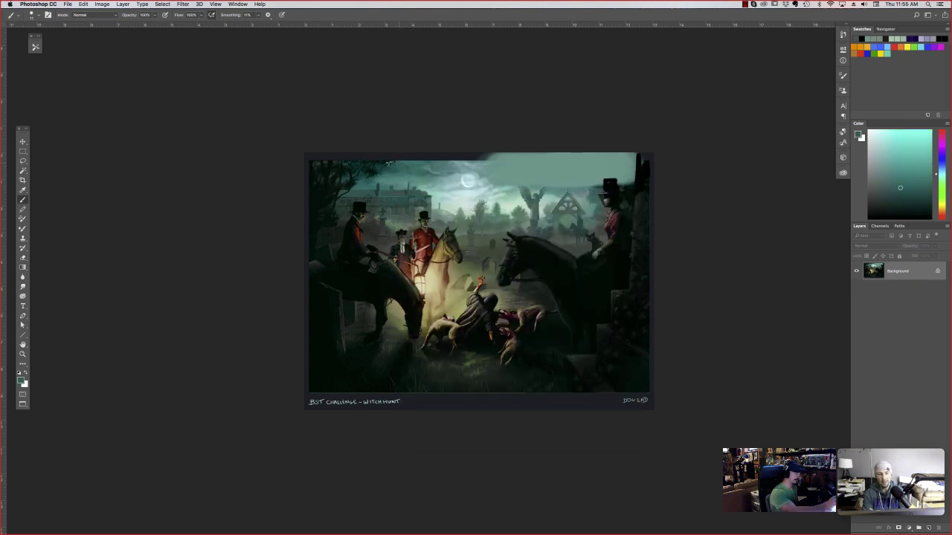
mouse_move(393, 163)
left_mouse_down()
mouse_move(320, 164)
mouse_move(406, 165)
mouse_move(355, 171)
mouse_move(379, 176)
left_mouse_up()
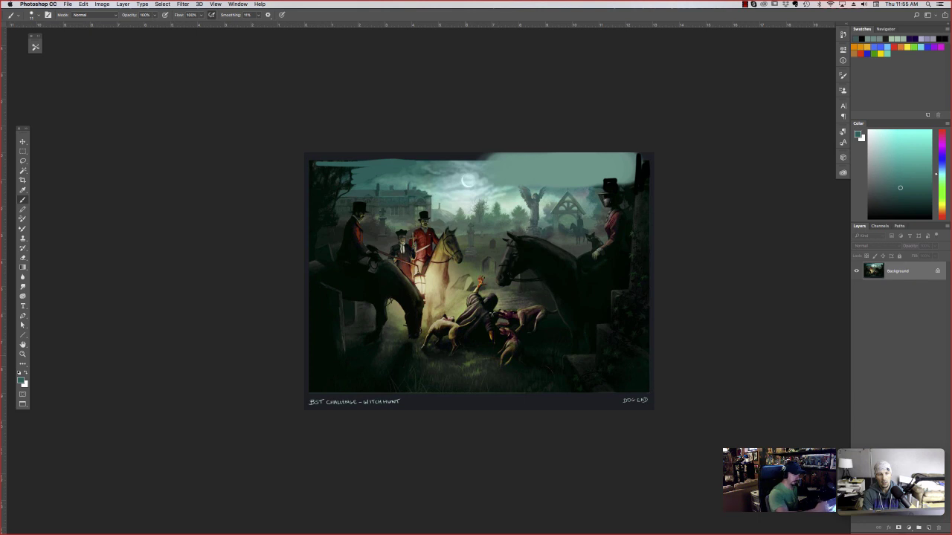
mouse_move(355, 172)
left_mouse_down()
mouse_move(343, 171)
mouse_move(351, 176)
mouse_move(343, 184)
mouse_move(313, 171)
mouse_move(343, 184)
mouse_move(316, 176)
mouse_move(320, 192)
mouse_move(348, 191)
mouse_move(314, 196)
mouse_move(342, 205)
mouse_move(321, 211)
mouse_move(340, 216)
left_mouse_up()
left_click(337, 180, "alt")
left_click(348, 191, "alt")
left_click(339, 201, "alt")
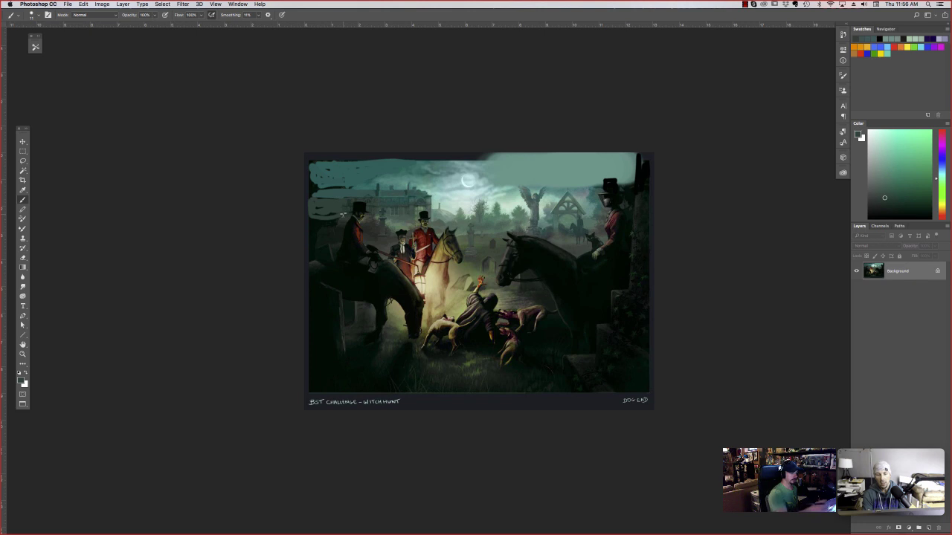
left_click(526, 194, "alt")
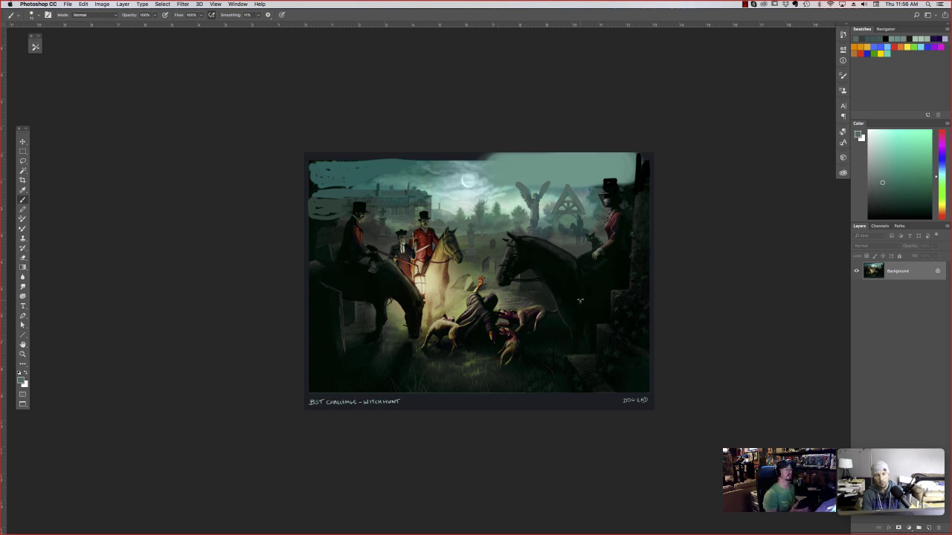
key("d")
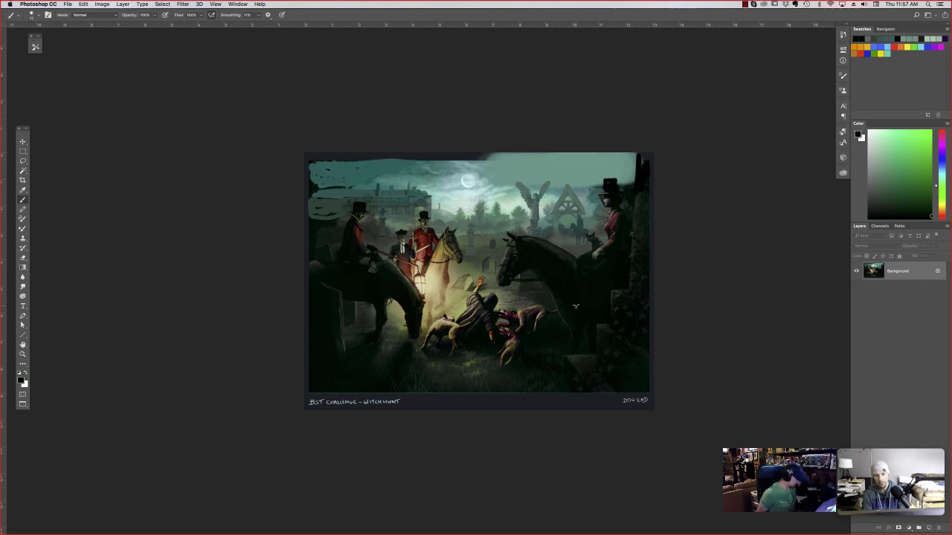
- Return the graveyard painting to its own window at a reduced size and close it without saving
key("f")
key("f")
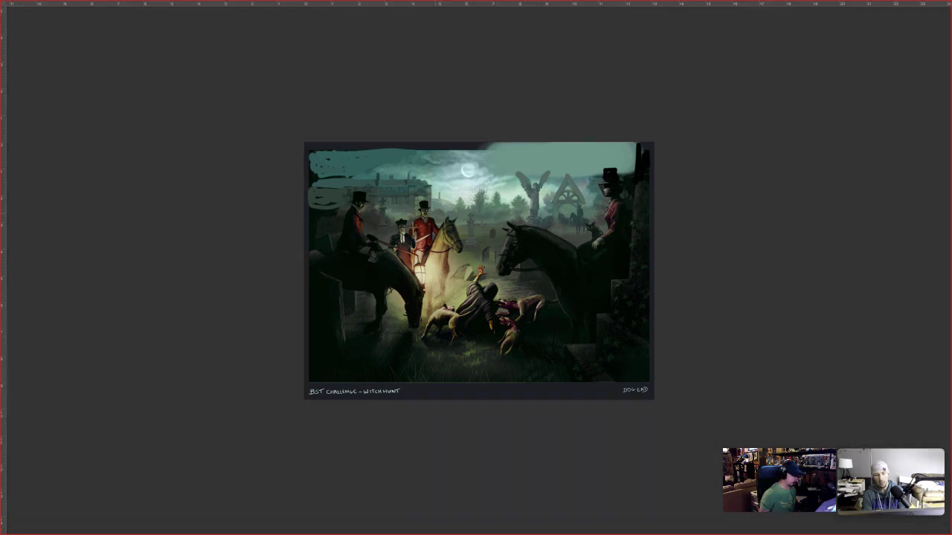
key("f")
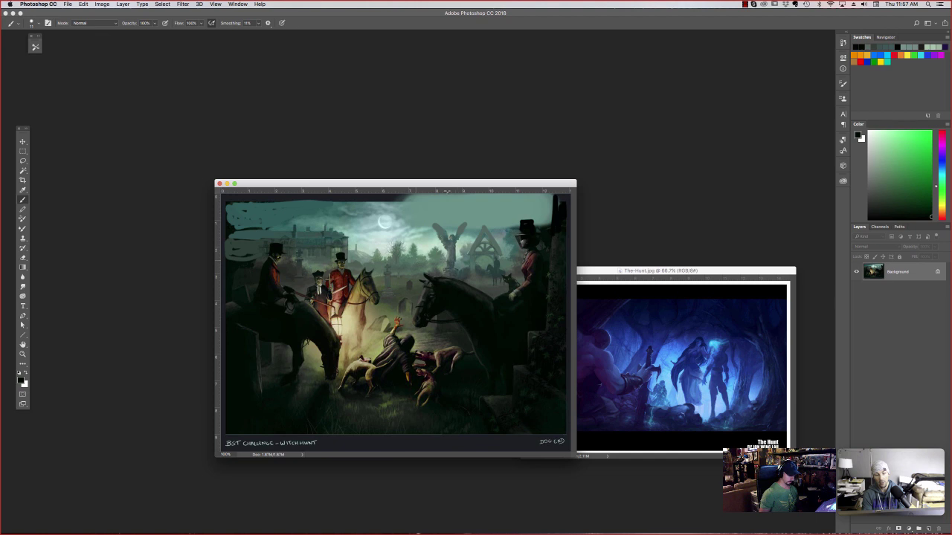
key("super+minus")
left_click_drag(440, 183, 406, 168)
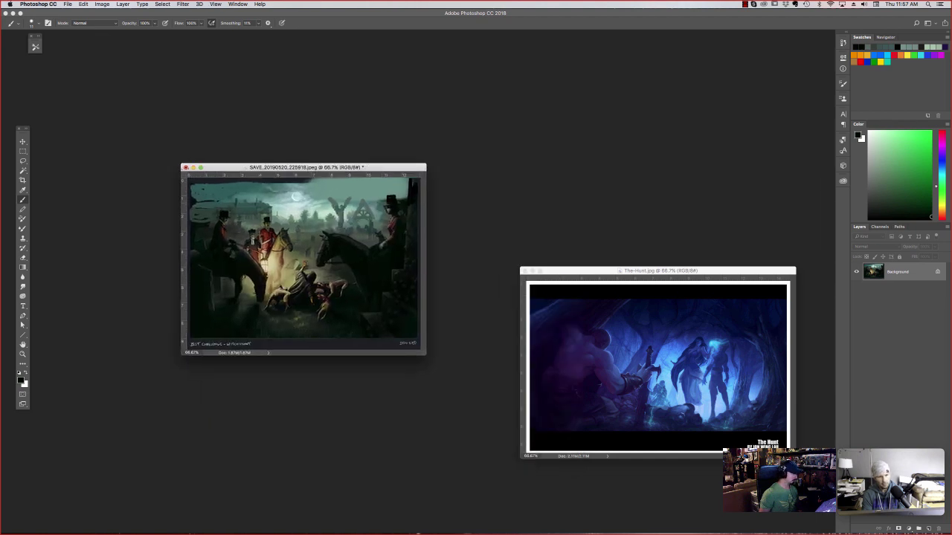
key("super+w")
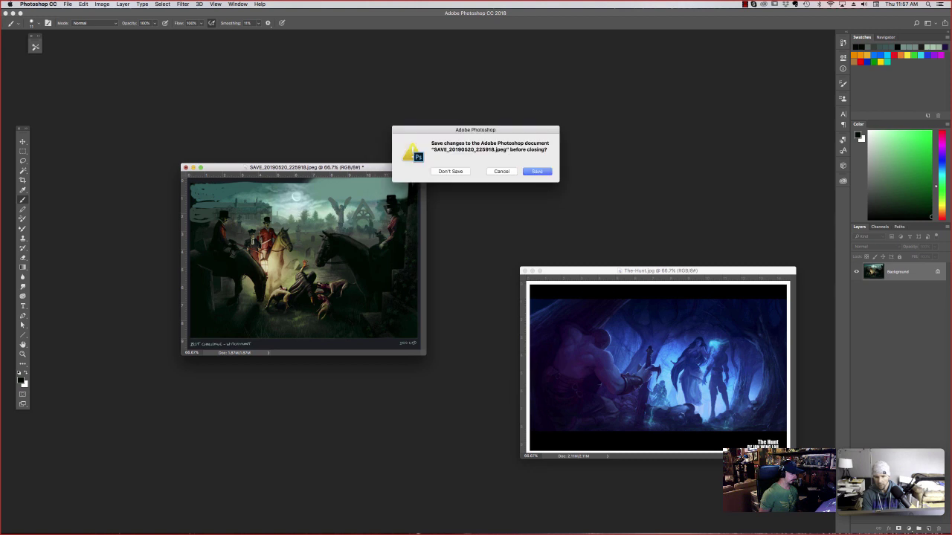
key("super+d")
- Show The-Hunt.jpg enlarged in full-screen view
left_click_drag(657, 271, 348, 153)
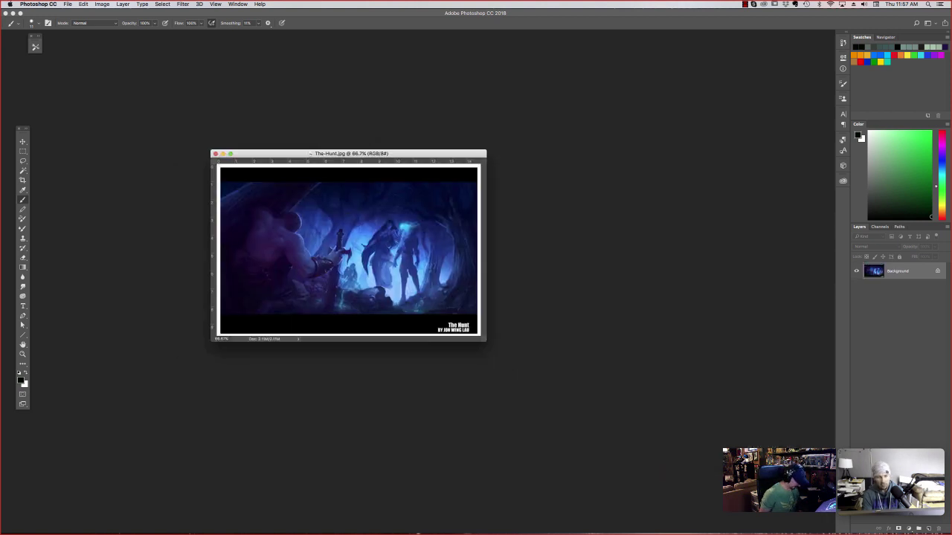
key("super+w")
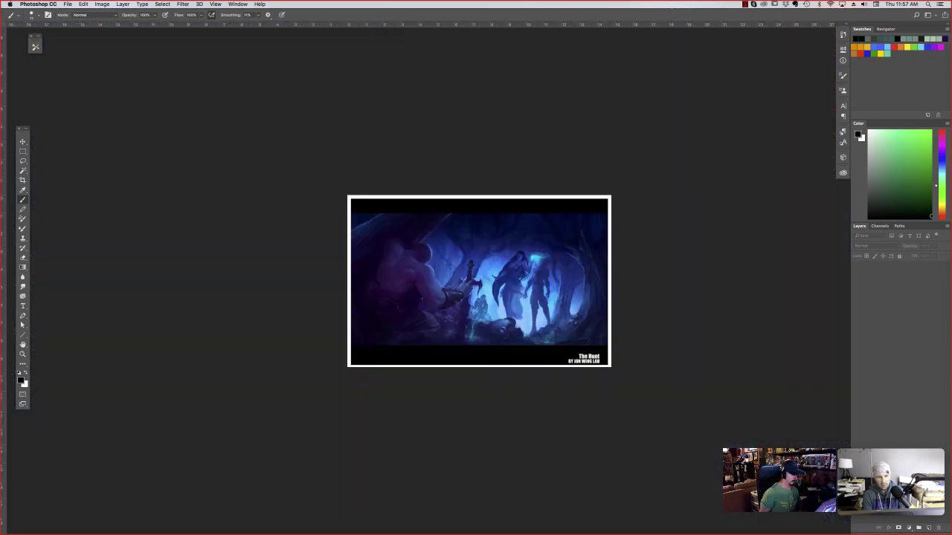
key("super+plus")
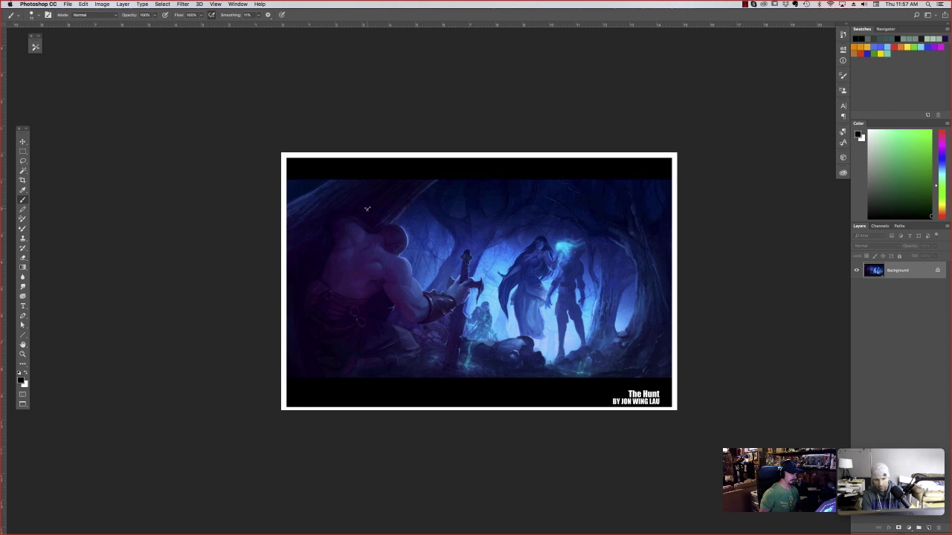
- Examine how The Hunt reads at several reduced and enlarged sizes, with the Navigator preview shown
key("super+minus")
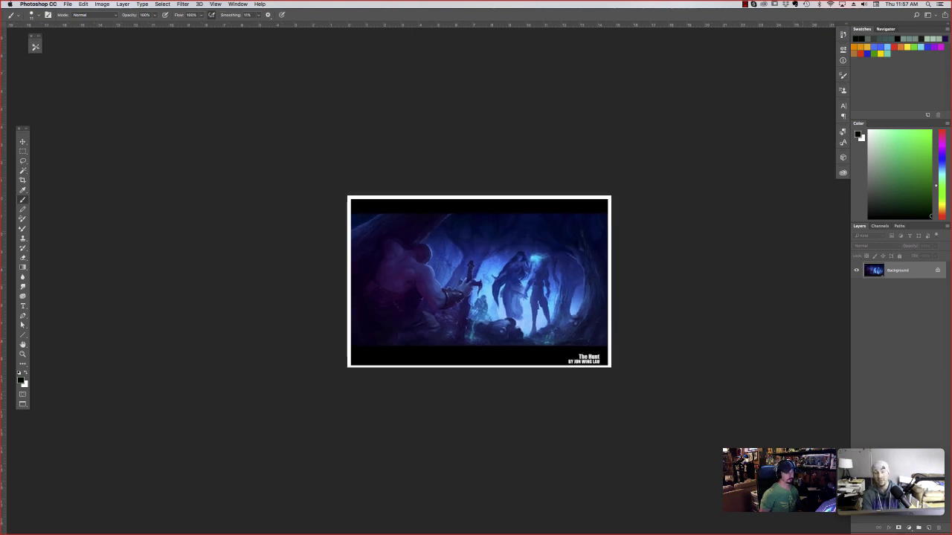
left_click(886, 29)
key("super+plus")
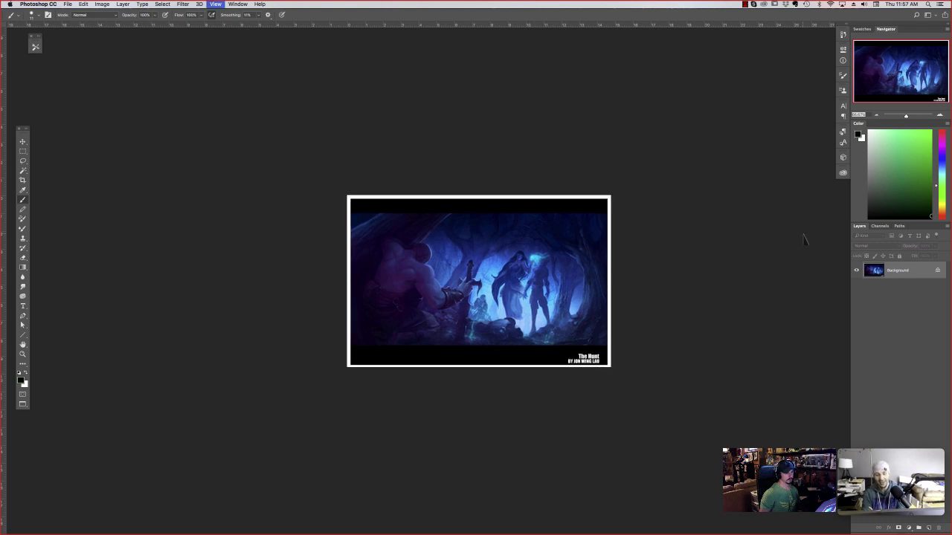
key("super+minus")
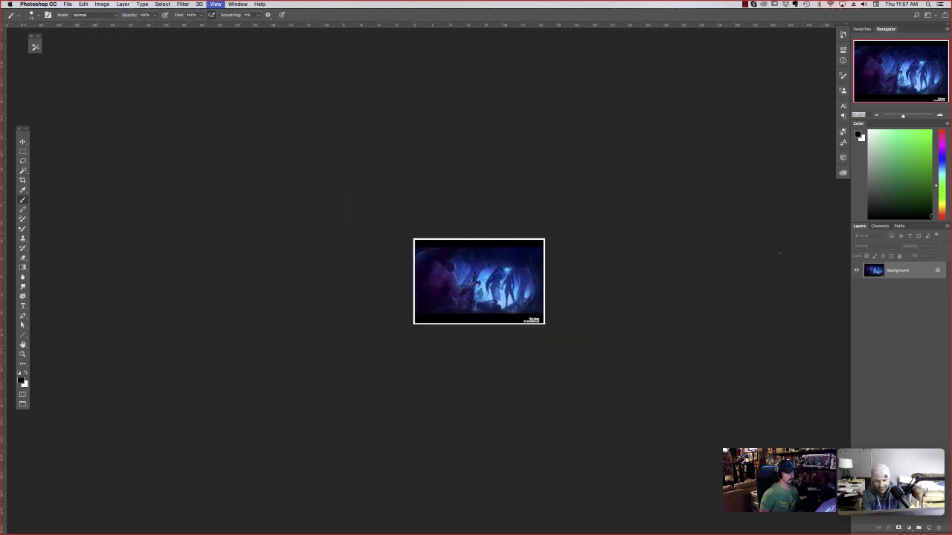
key("super+minus")
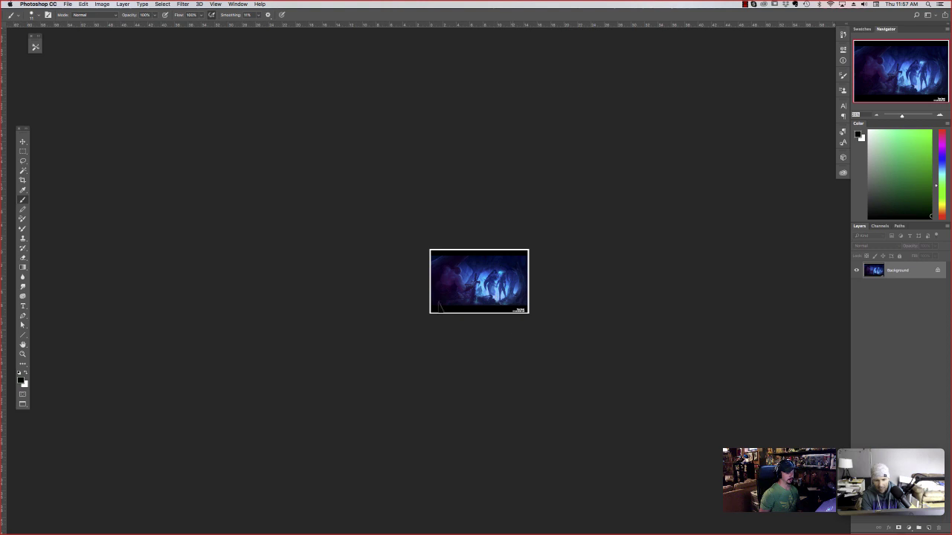
key("super+plus")
key("super+plus")
key("super+plus")
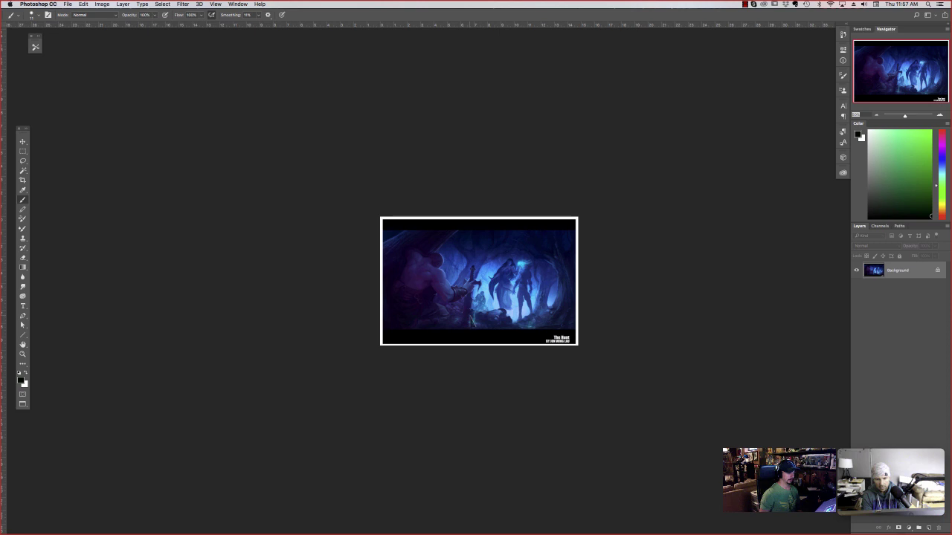
key("super+plus")
key("super+plus")
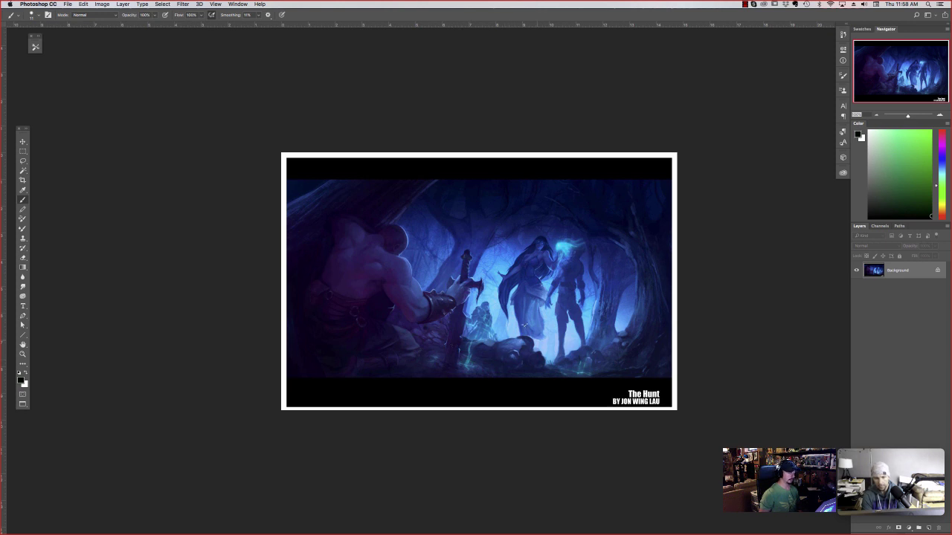
- On a new layer, draw bright green guide lines along the trunks and the crouching warrior's arm, curving toward the rocks below the figures
left_click_drag(525, 325, 503, 335)
left_click(923, 140)
key("super+z")
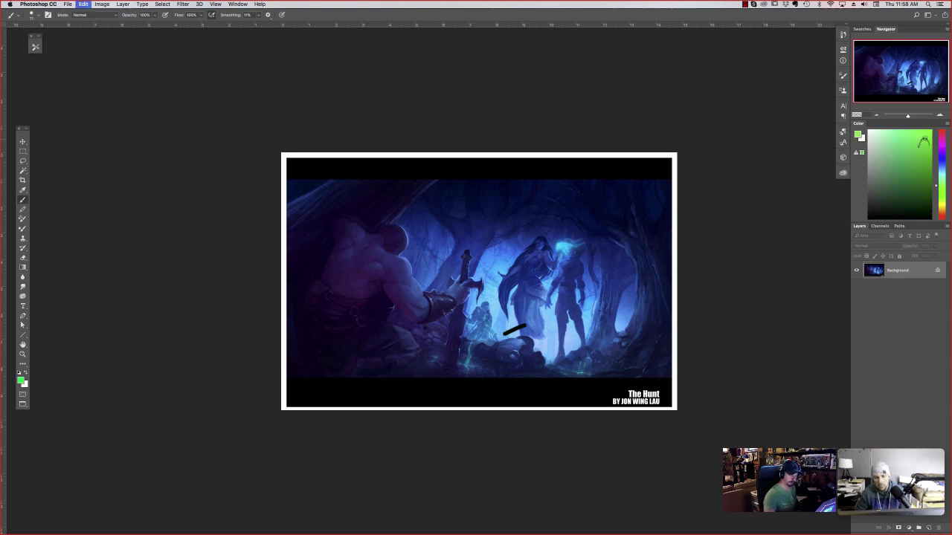
left_click(928, 528)
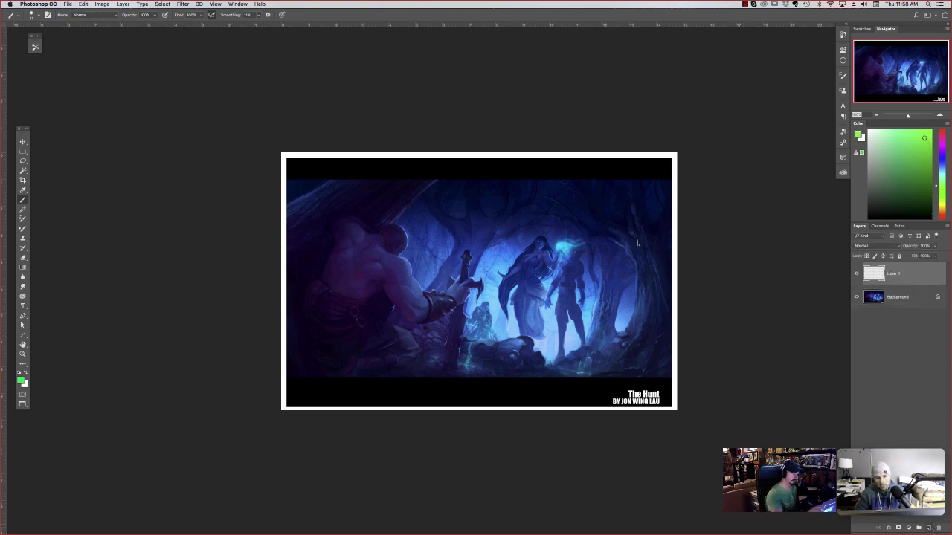
mouse_move(636, 219)
left_mouse_down()
mouse_move(541, 359)
mouse_move(582, 364)
left_mouse_up()
mouse_move(598, 202)
left_mouse_down()
mouse_move(586, 311)
mouse_move(554, 336)
left_mouse_up()
mouse_move(357, 247)
left_mouse_down()
mouse_move(431, 304)
mouse_move(477, 357)
left_mouse_up()
left_click_drag(505, 197, 497, 325)
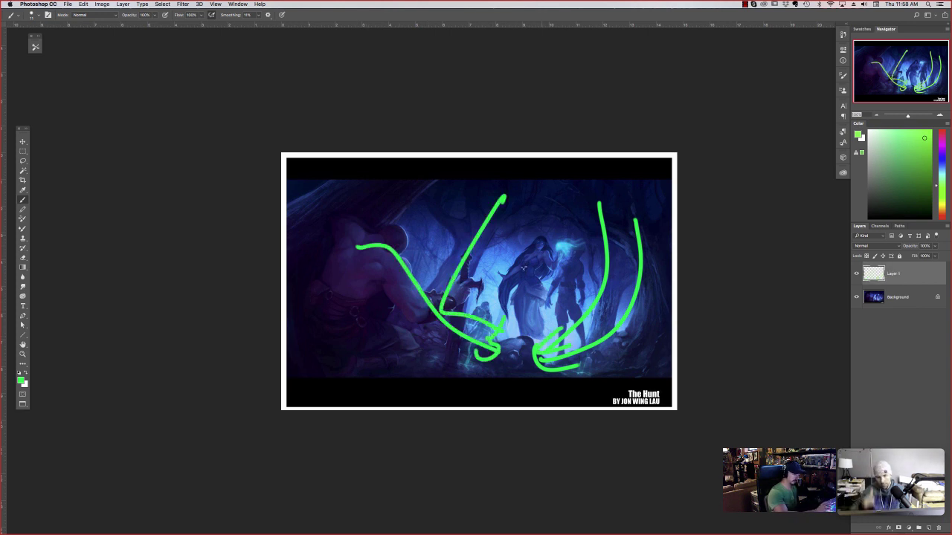
- Draw bright green circles around the witch's head and the warrior's hand on the sword
mouse_move(562, 236)
left_mouse_down()
mouse_move(550, 273)
mouse_move(537, 252)
left_mouse_up()
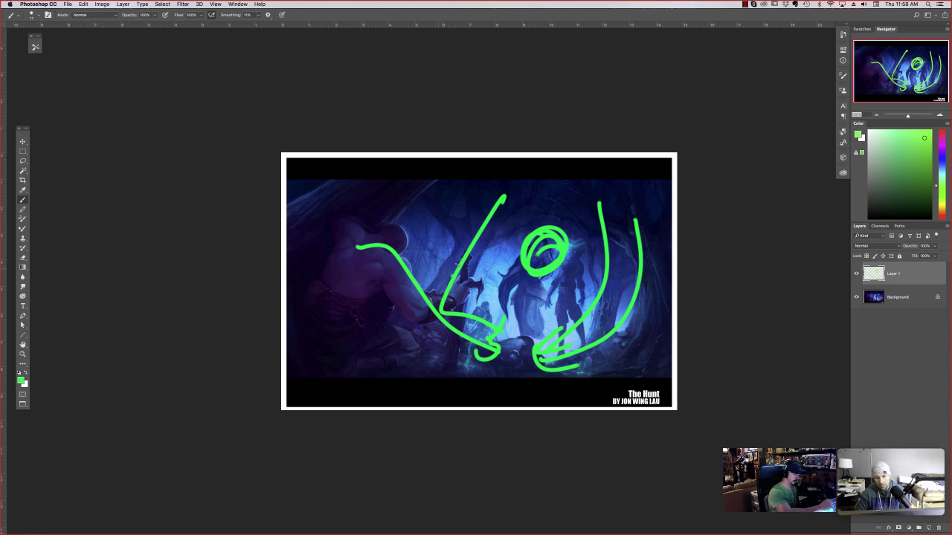
left_click_drag(461, 262, 457, 292)
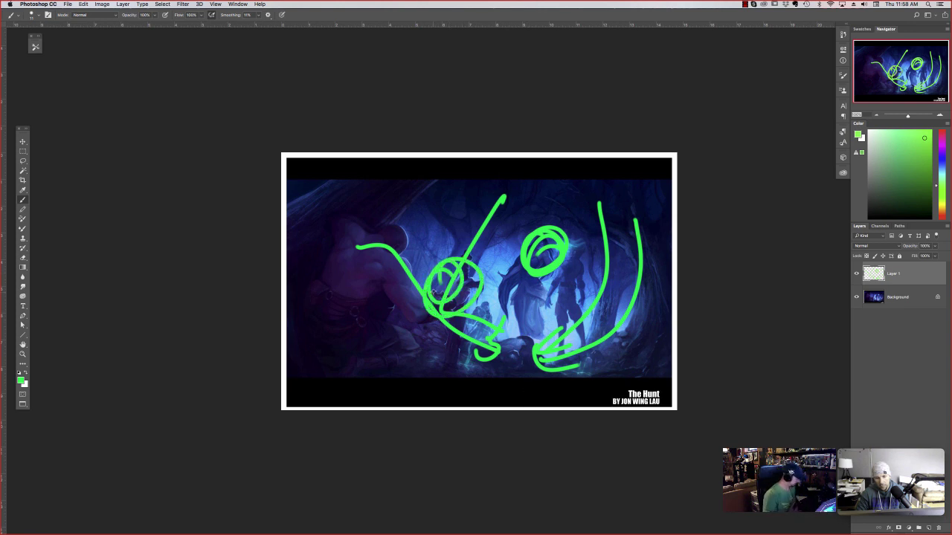
- Undo all the green circles and guide lines drawn over The Hunt
key("super+z")
key("super+alt+z")
key("super+alt+z")
key("super+alt+z")
key("super+alt+z")
key("super+alt+z")
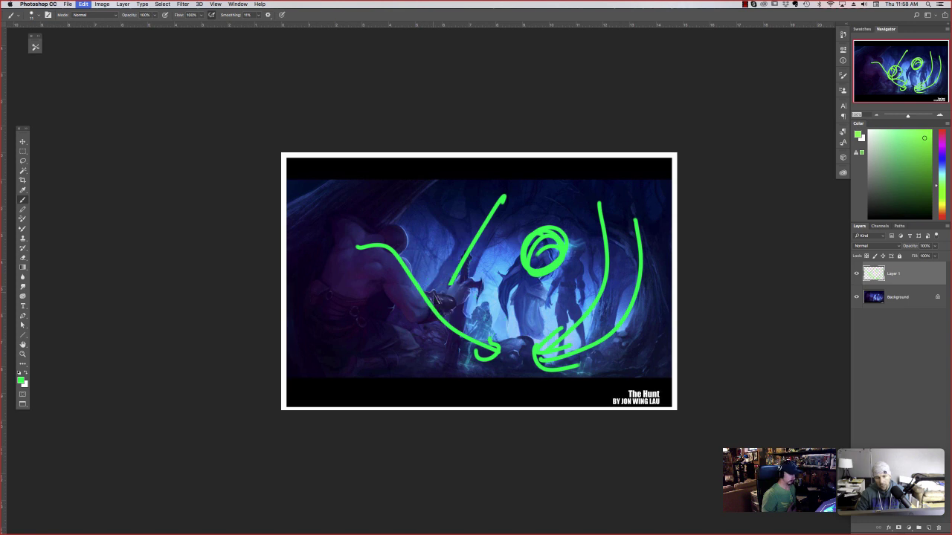
key("super+alt+z")
key("super+alt+z")
key("super+alt+z")
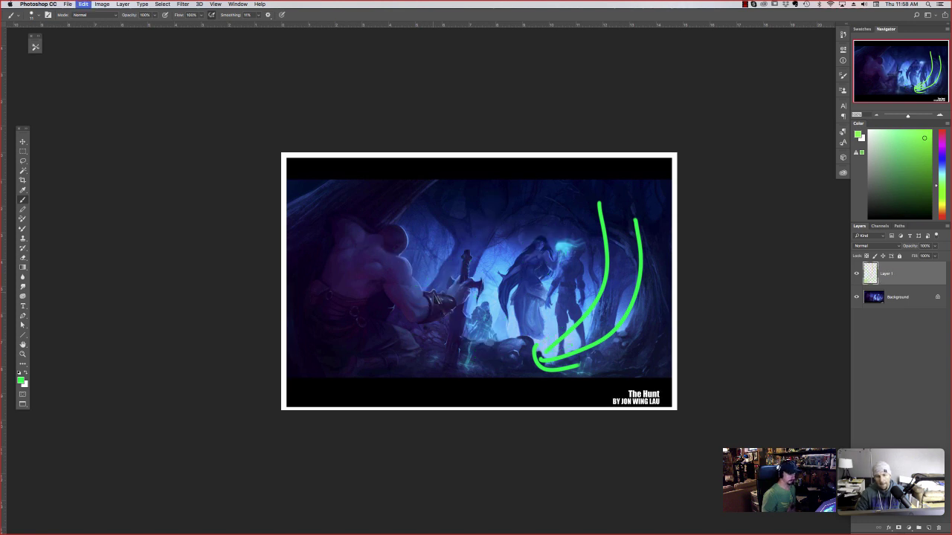
key("super+alt+z")
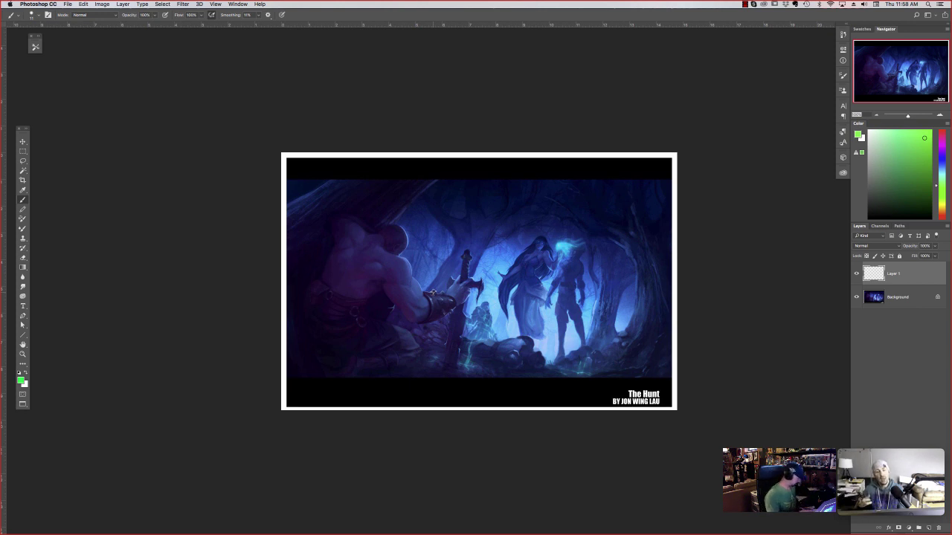
- Paint light blue patches sampled from the mist between the trees, beside the standing figure, near the warrior's head and higher among the branches
left_click(623, 314, "alt")
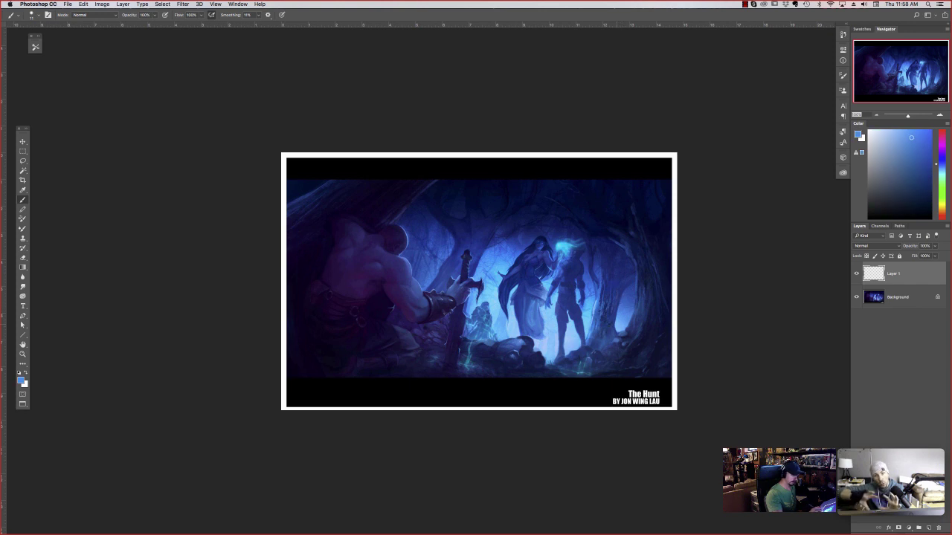
mouse_move(616, 324)
left_mouse_down()
mouse_move(592, 338)
mouse_move(628, 265)
mouse_move(597, 305)
mouse_move(618, 260)
mouse_move(594, 296)
mouse_move(596, 256)
mouse_move(590, 267)
left_mouse_up()
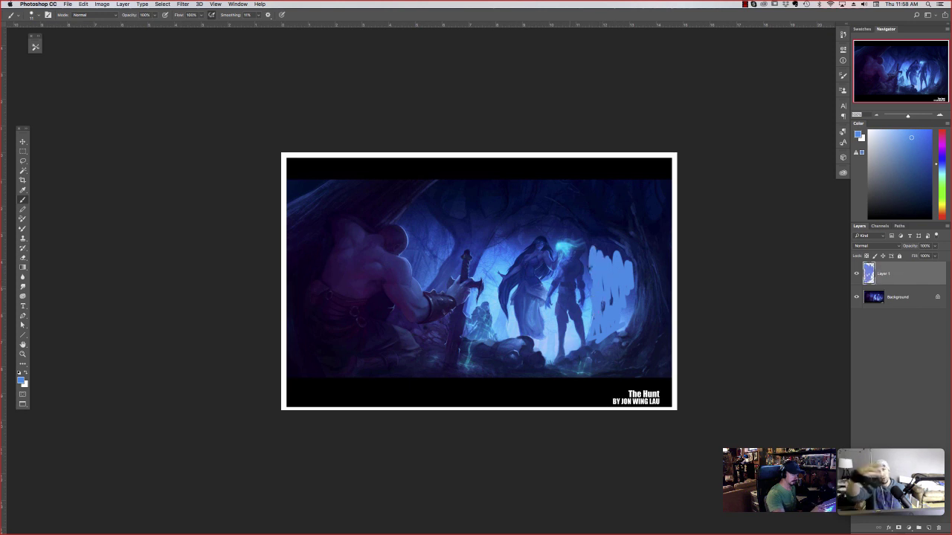
left_click(491, 267, "alt")
left_click_drag(492, 268, 490, 257)
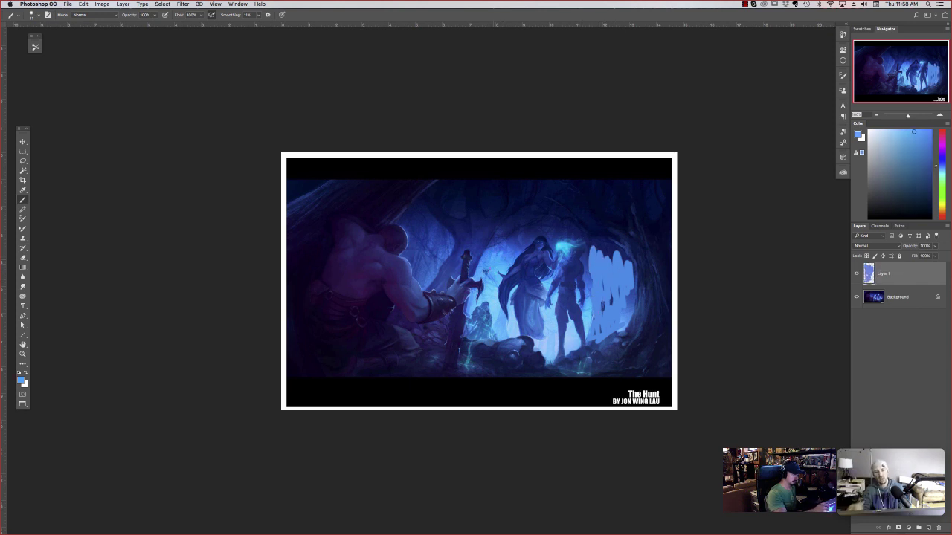
left_click(448, 249, "alt")
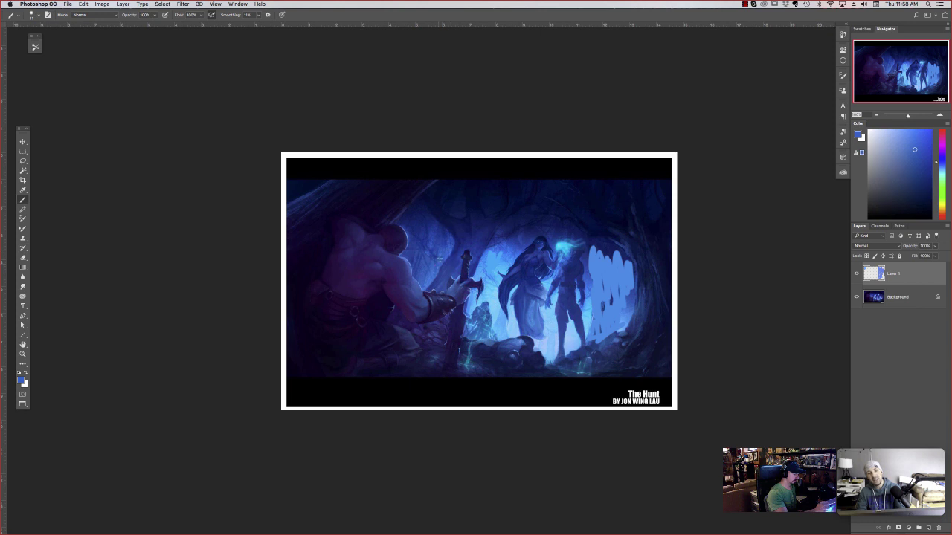
mouse_move(436, 244)
left_mouse_down()
mouse_move(447, 235)
mouse_move(422, 213)
mouse_move(411, 243)
left_mouse_up()
mouse_move(459, 211)
left_mouse_down()
mouse_move(455, 217)
mouse_move(461, 192)
left_mouse_up()
left_click(461, 202, "alt")
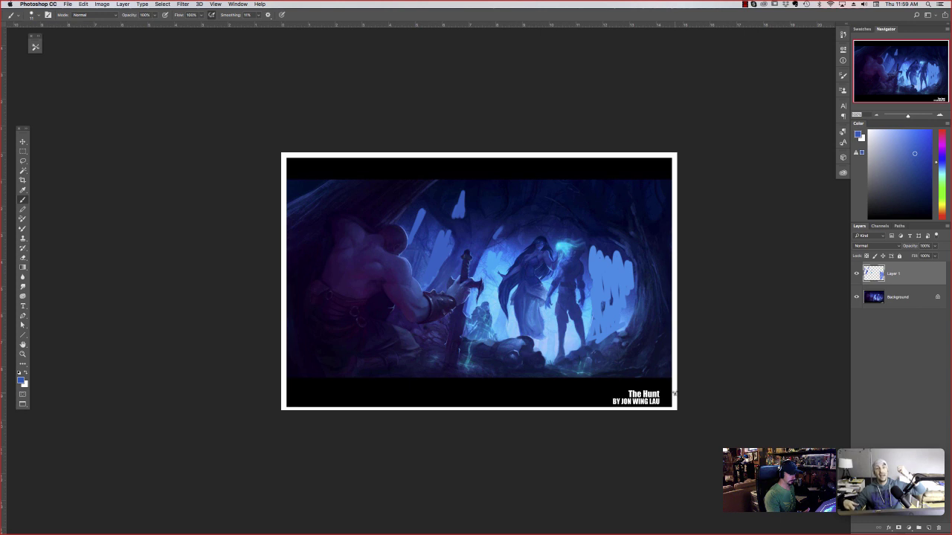
- Sample a dark warm tone from the warrior's back and dab it on his back, arm and belt, and on the standing figure
left_click(381, 273, "alt")
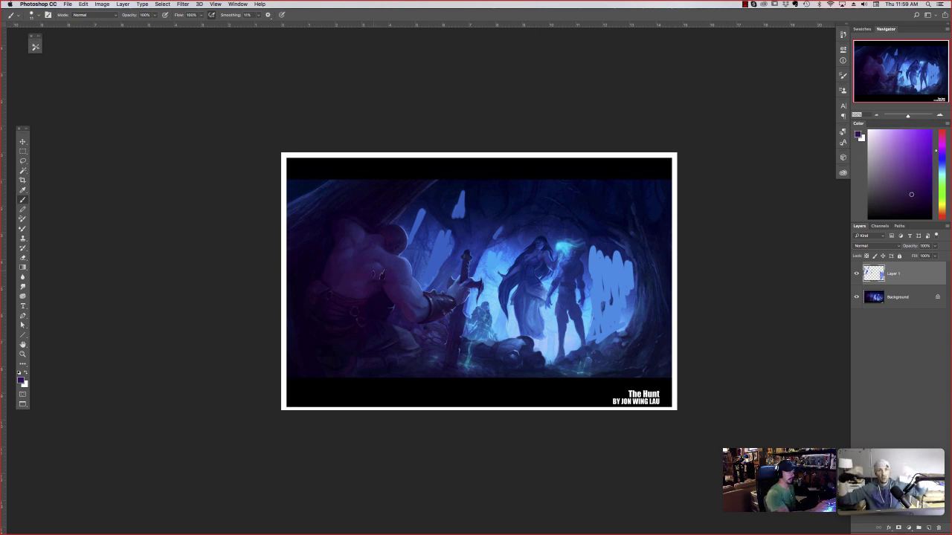
left_click(373, 275, "alt")
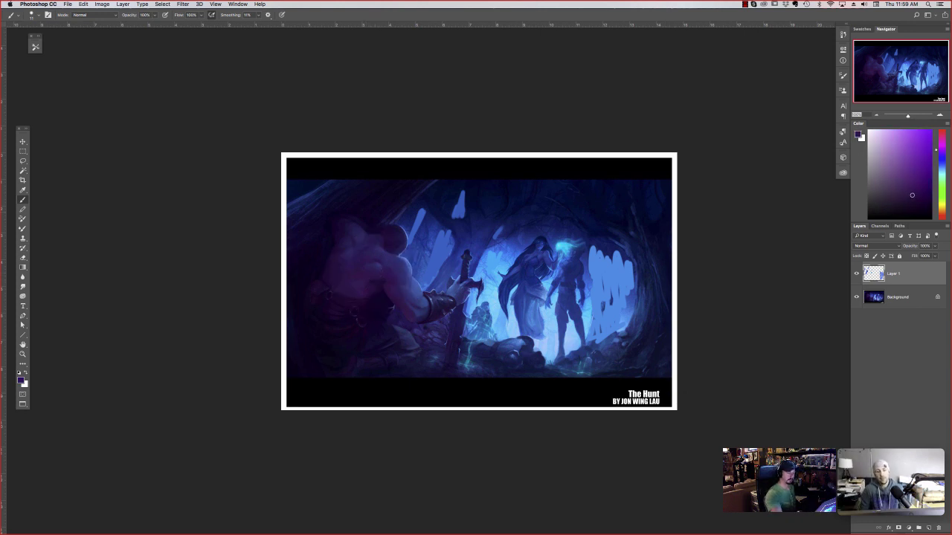
left_click(366, 280, "alt")
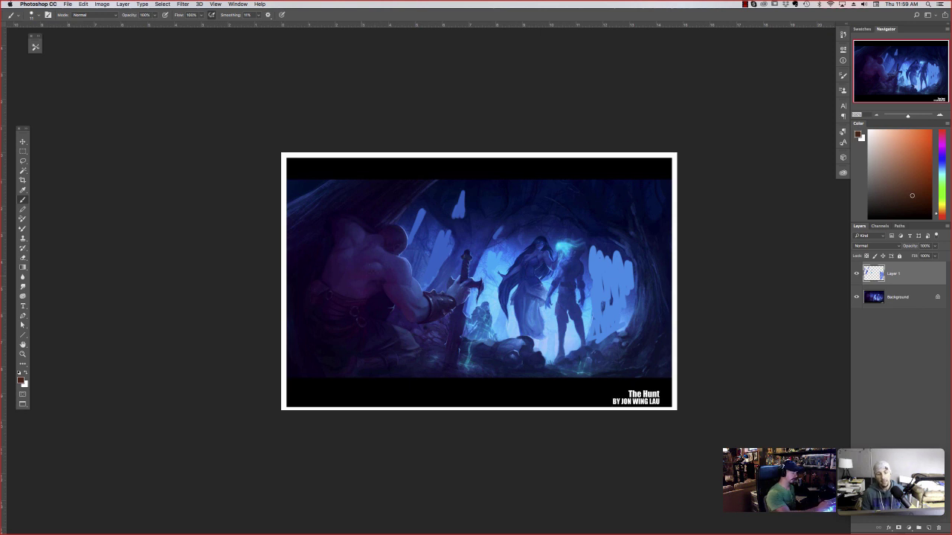
mouse_move(360, 275)
left_mouse_down()
mouse_move(383, 271)
mouse_move(394, 284)
left_mouse_up()
left_click_drag(399, 301, 405, 306)
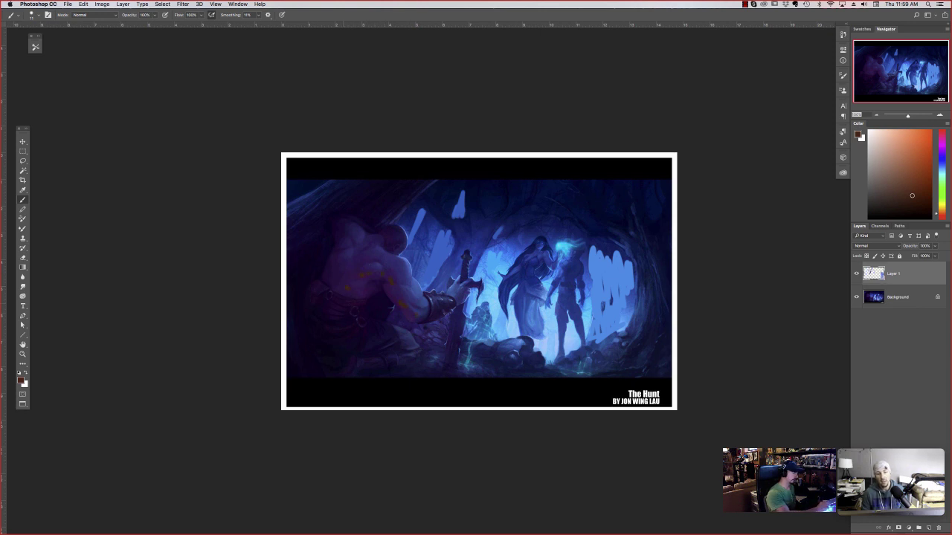
left_click_drag(346, 301, 340, 314)
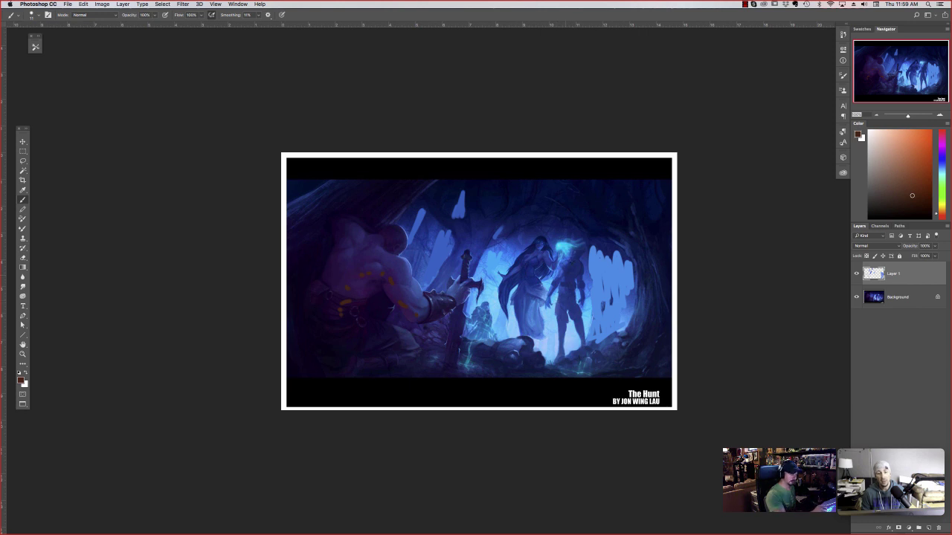
mouse_move(573, 268)
left_mouse_down()
mouse_move(576, 295)
mouse_move(578, 265)
left_mouse_up()
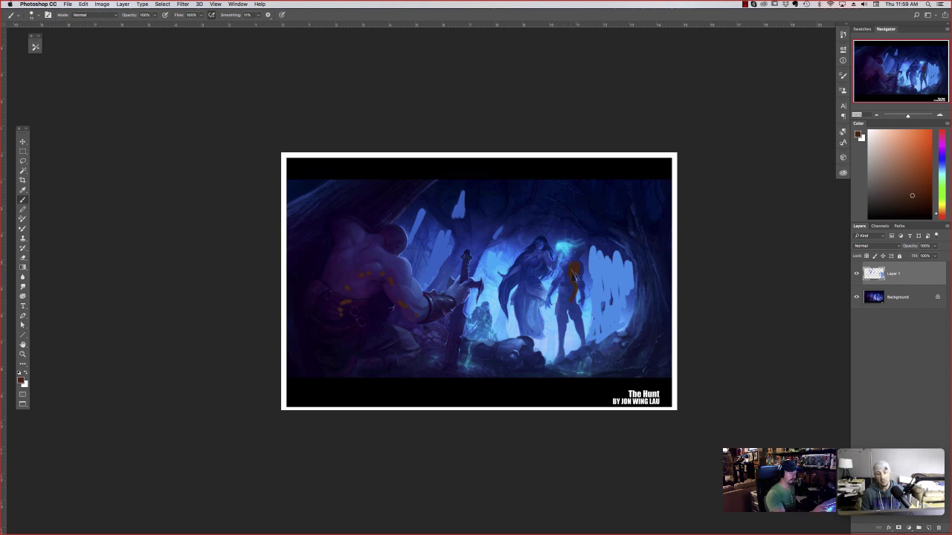
- Undo the warm strokes on the standing figure, belt, arm and back, keeping only the first dab on the warrior's back
key("super+alt+z")
key("super+alt+z")
key("super+alt+z")
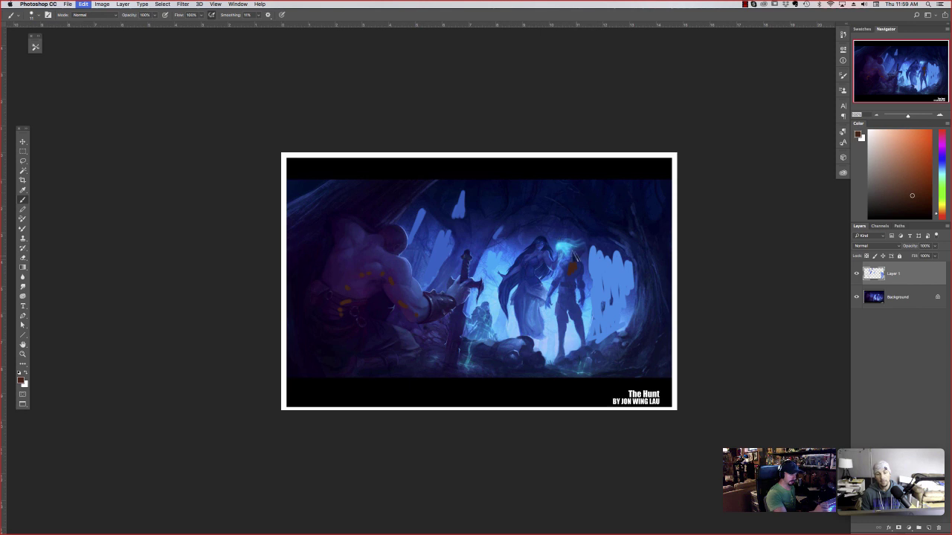
key("super+alt+z")
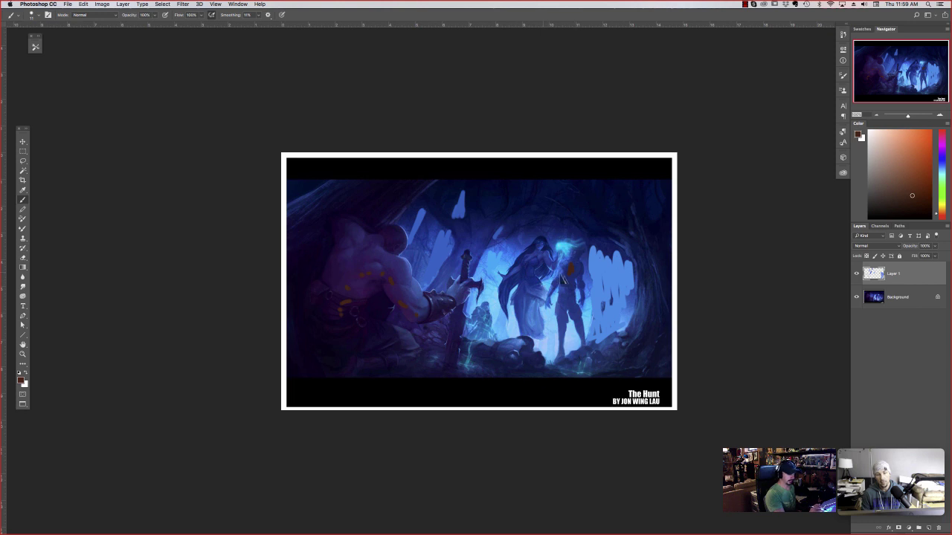
key("super+alt+z")
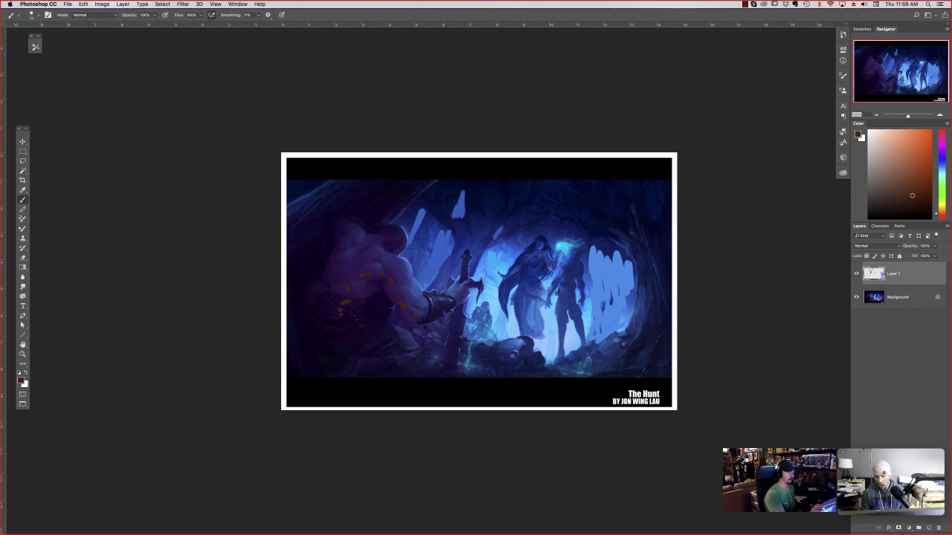
key("super+z")
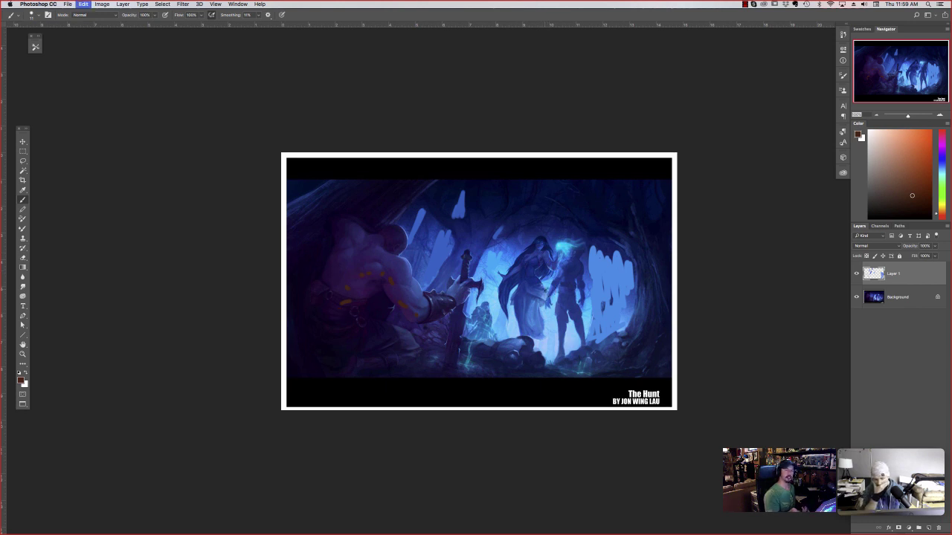
key("super+z")
key("super+z")
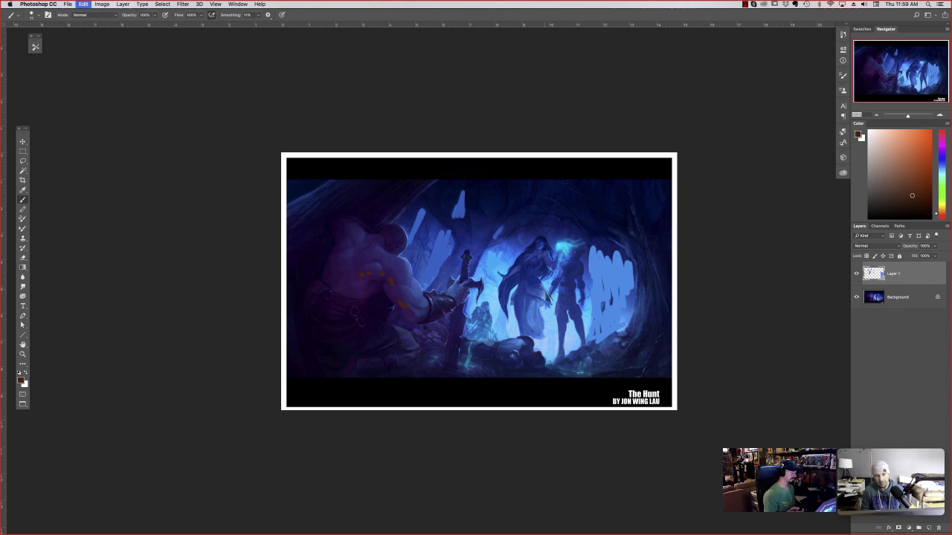
key("super+z")
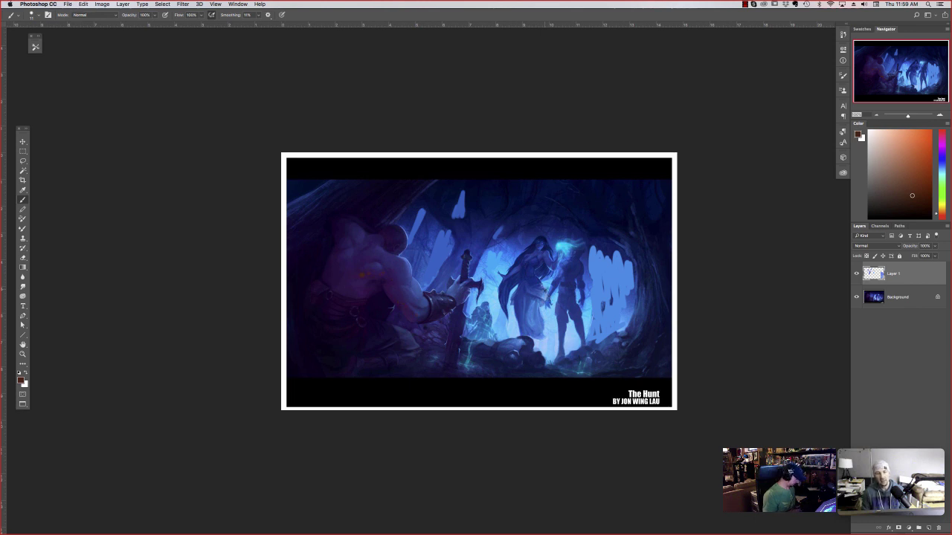
- View The Hunt full screen without panels, and return it to its own window at 66.7%
key("f")
key("Tab")
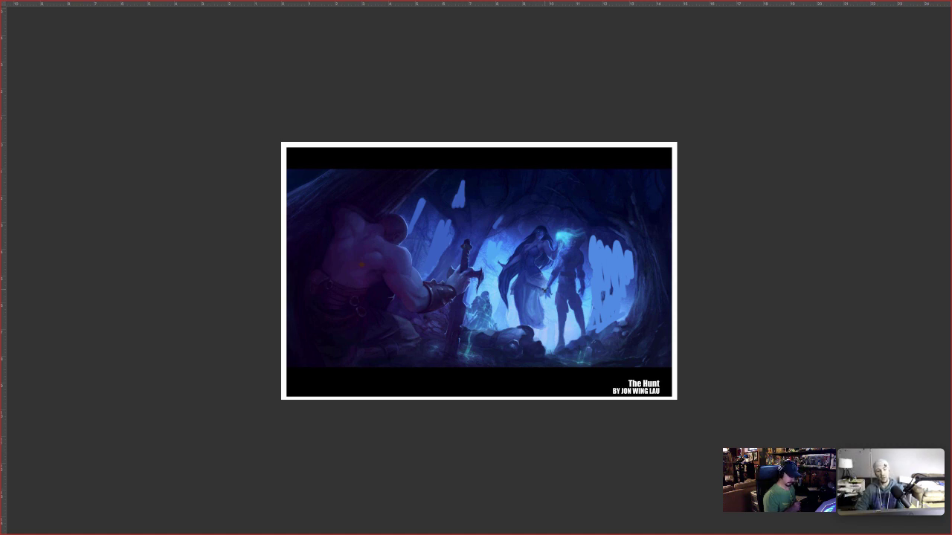
key("f")
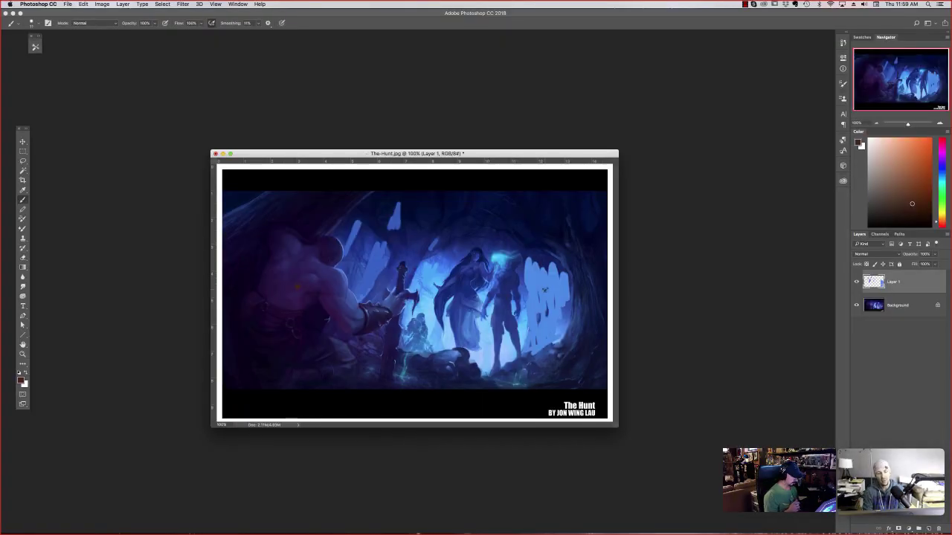
key("super+minus")
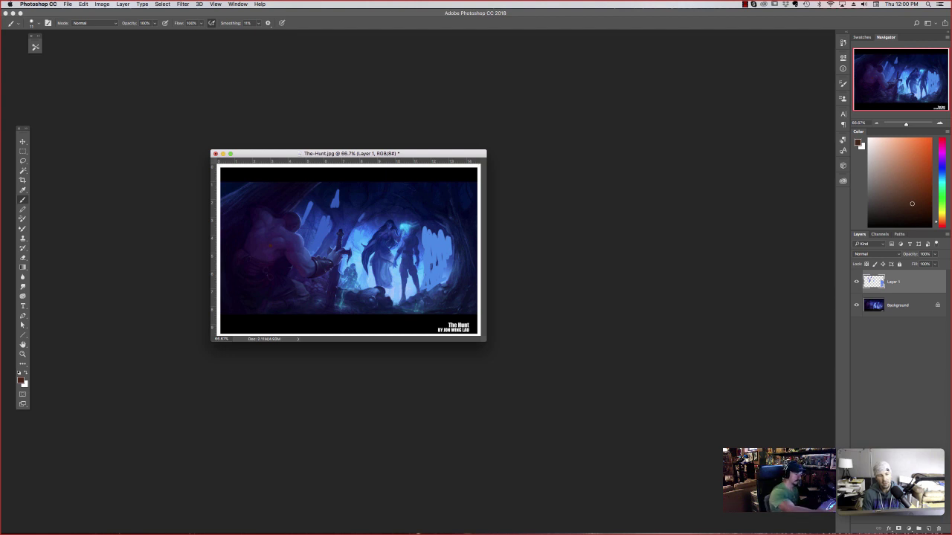
left_click(744, 4)
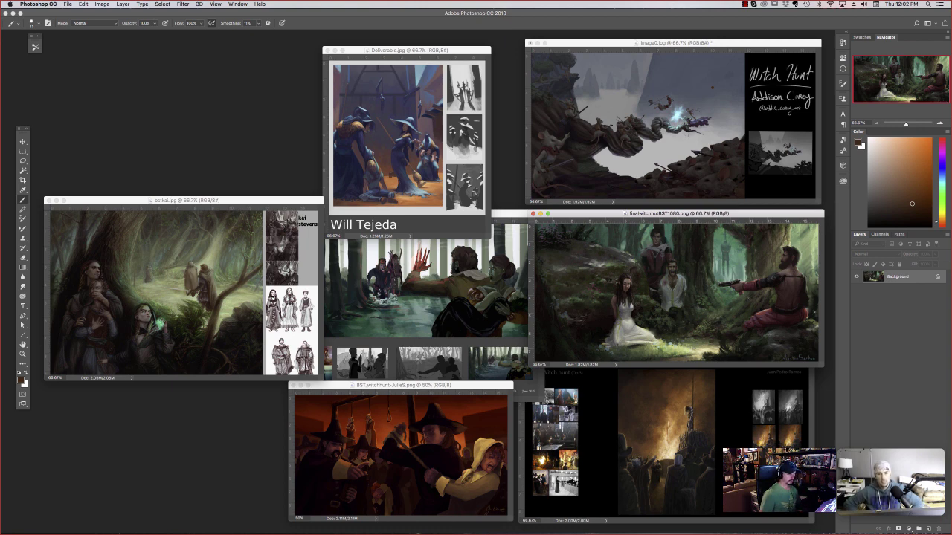
- Bring the mouse battle painting image0.jpg to the front and enlarge it to 200%
left_click(632, 111)
key("super+plus")
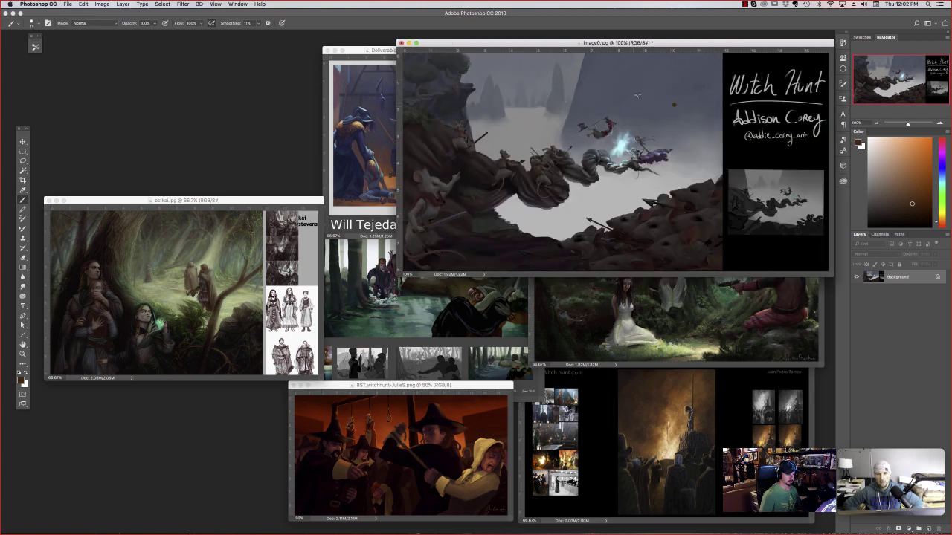
key("super+plus")
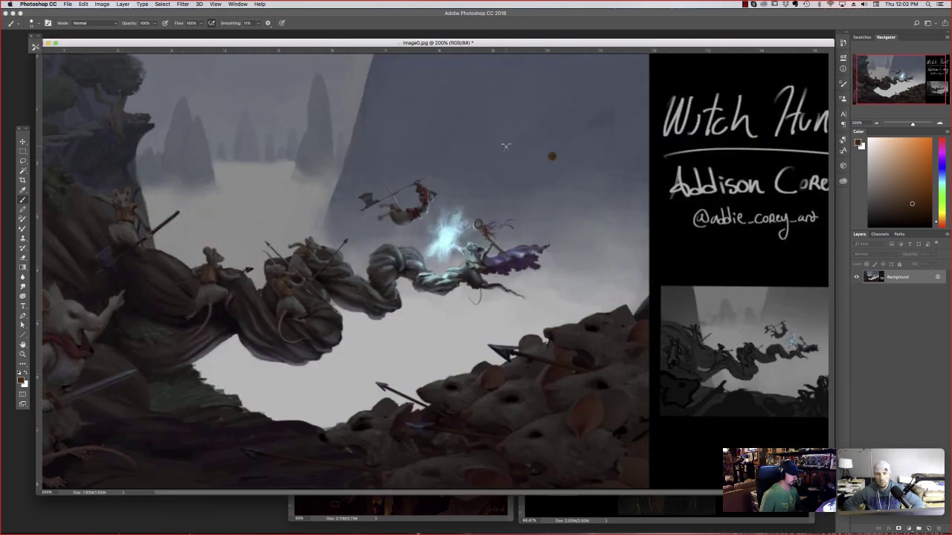
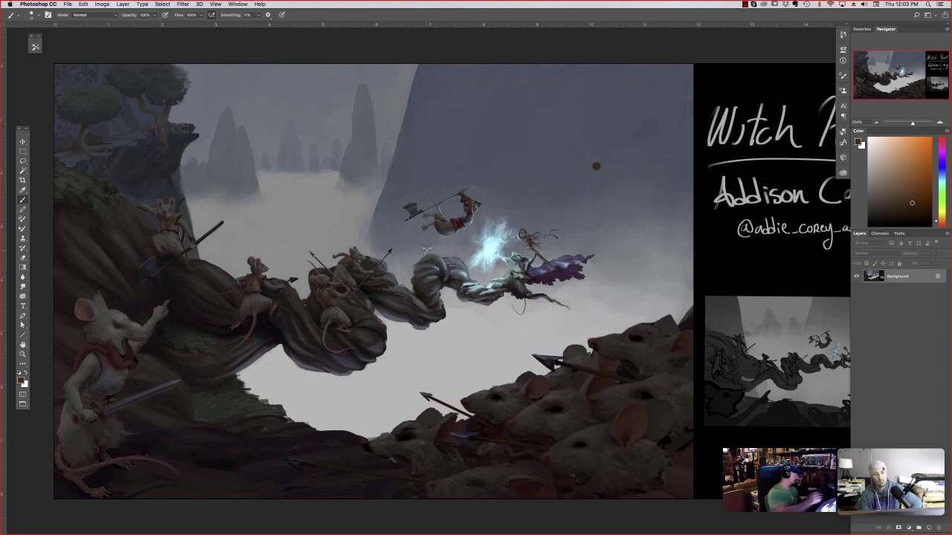
- Crop image0.jpg tightly around the leaping axe mouse, the blue magic burst and the caped mouse on the twisted branch, and view it enlarged
key("c")
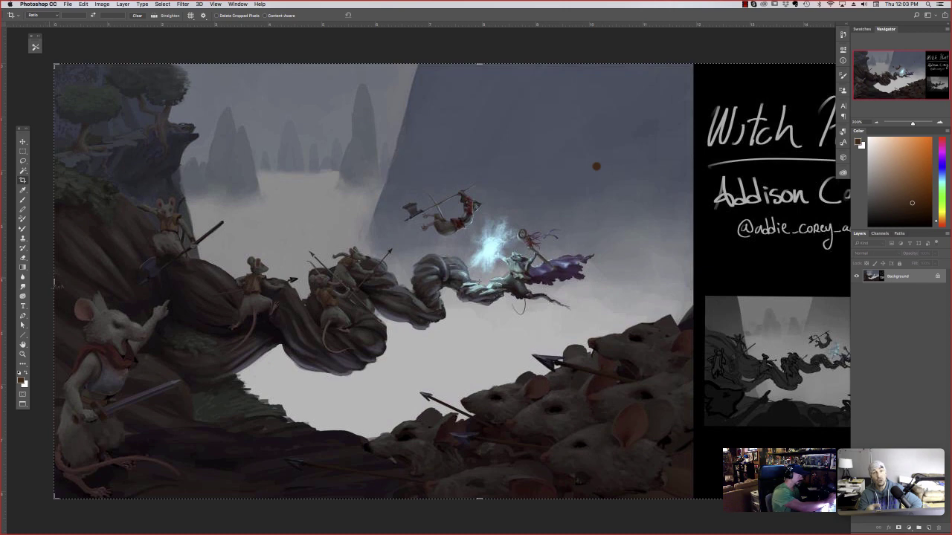
left_click_drag(55, 286, 192, 281)
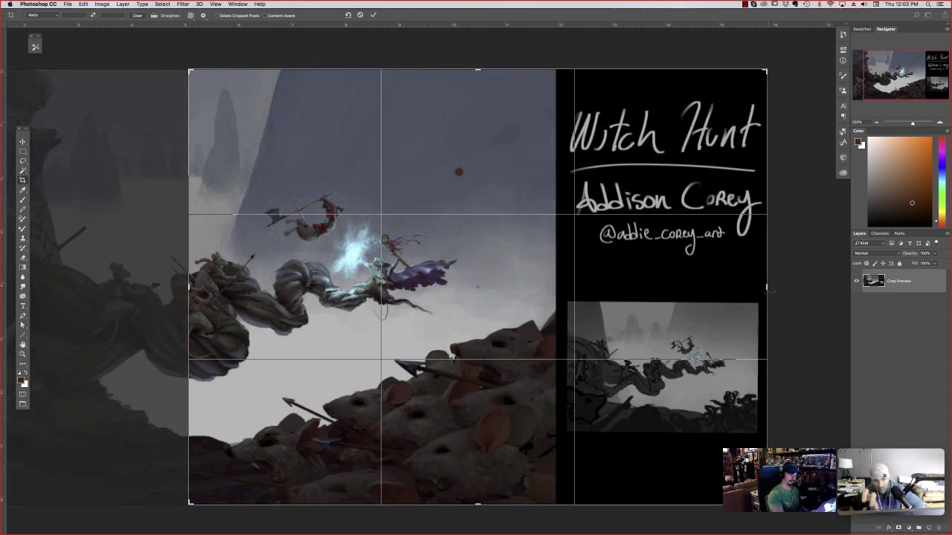
left_click_drag(766, 286, 629, 286)
left_click_drag(487, 507, 512, 446)
left_click_drag(483, 137, 487, 188)
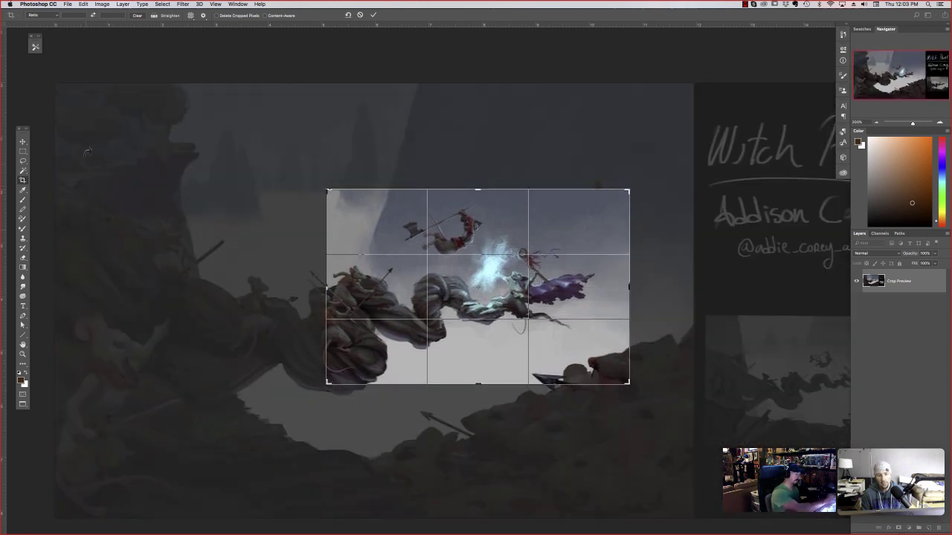
key("v")
left_click(539, 171)
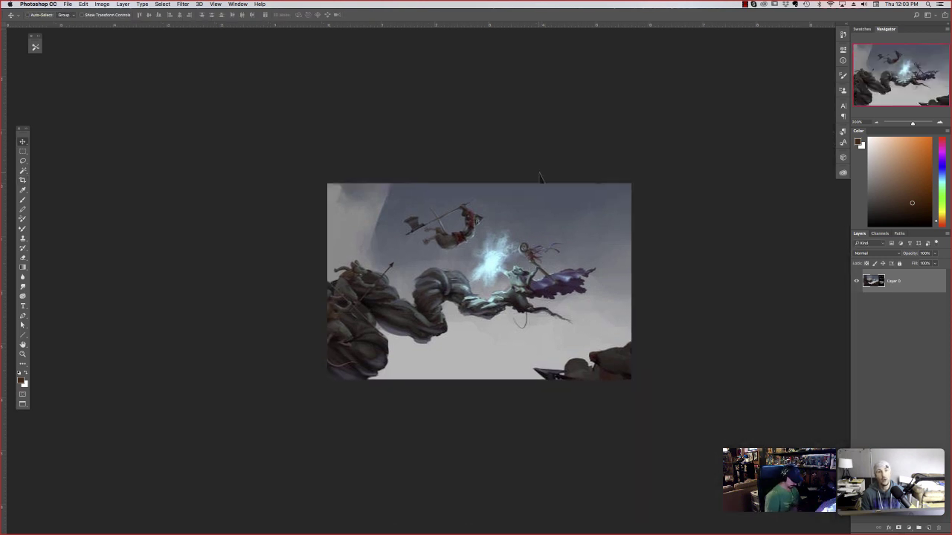
key("super+equal")
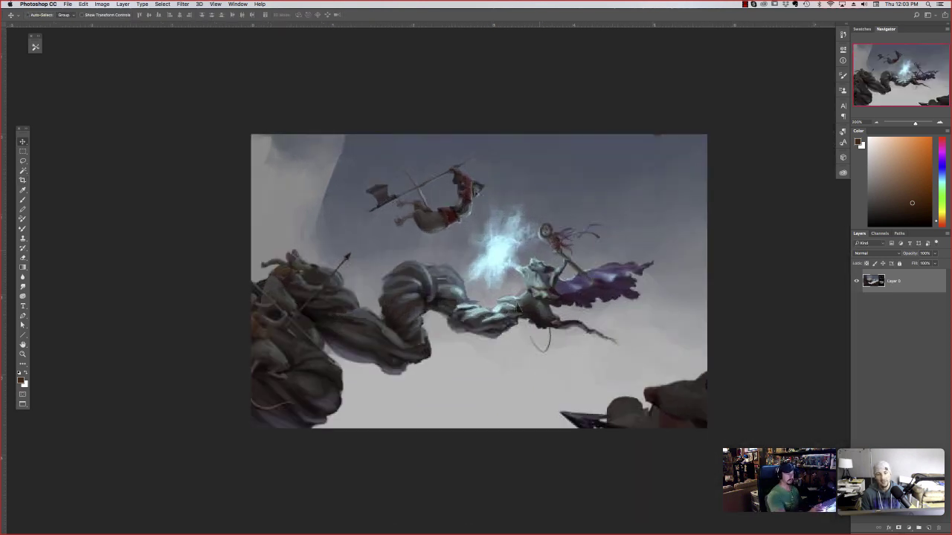
key("super+equal")
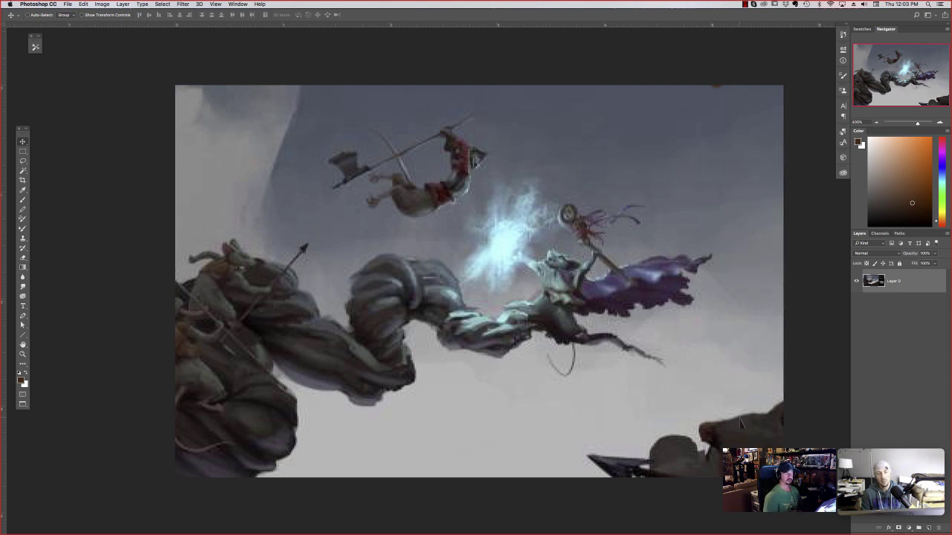
- Check the cropped composition of image0.jpg at a reduced size, and undo the tight crop
key("super+minus")
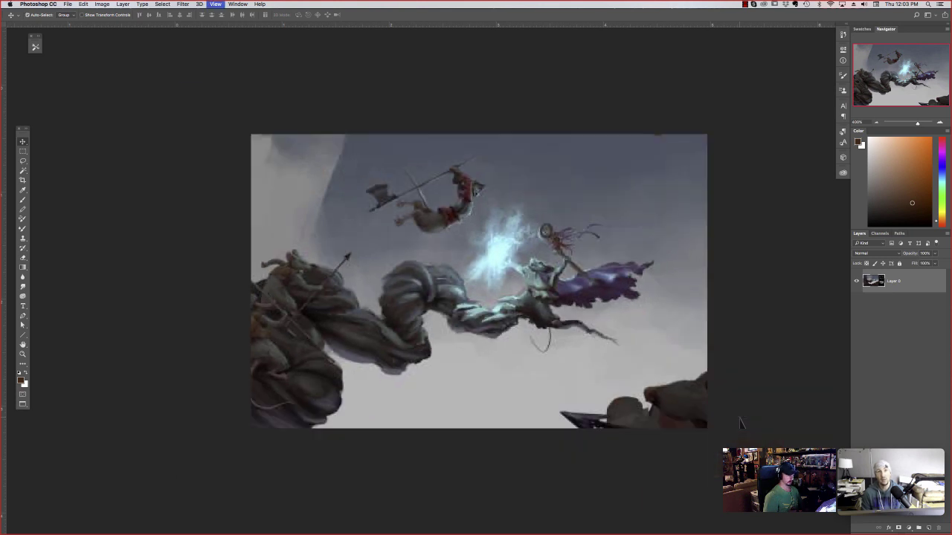
key("super+minus")
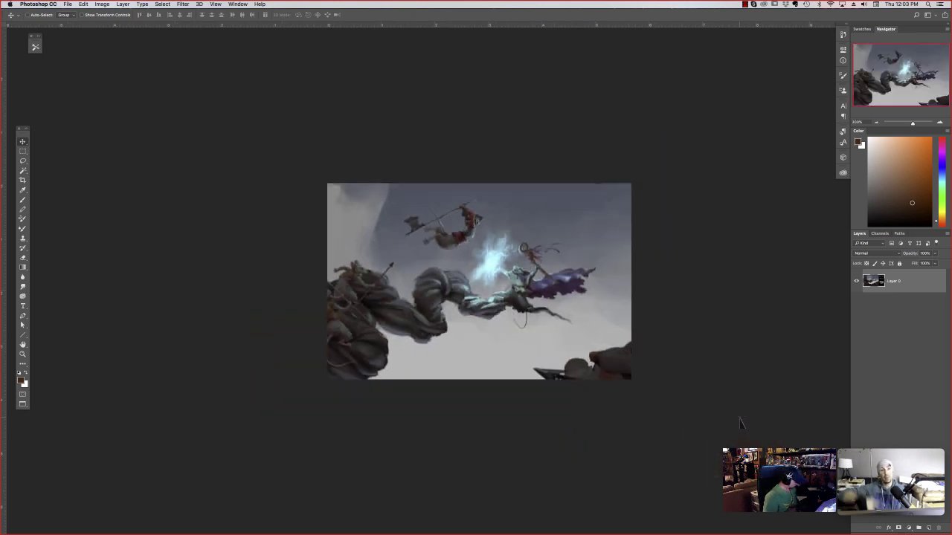
key("super+z")
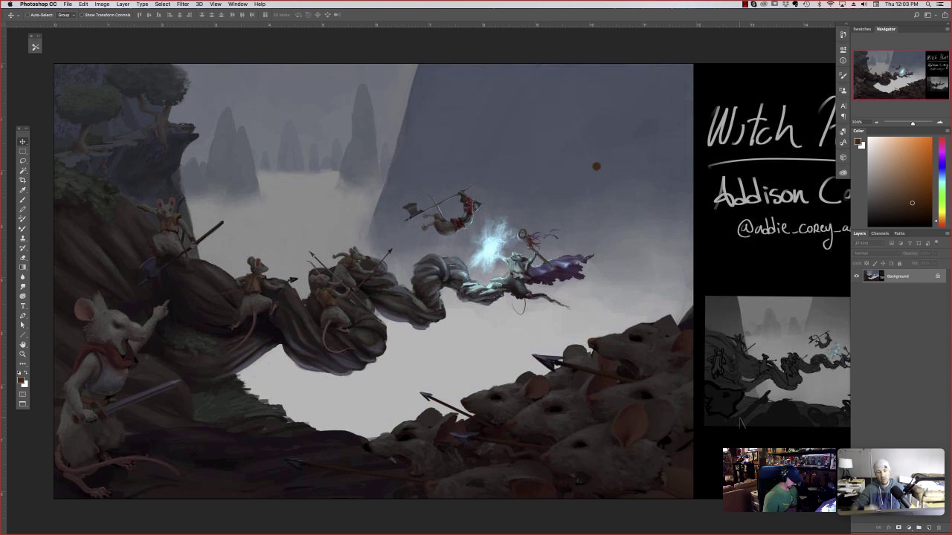
- Examine the full mouse battle painting at thumbnail size and at increasing sizes up to 200% to judge how it reads
key("super+minus")
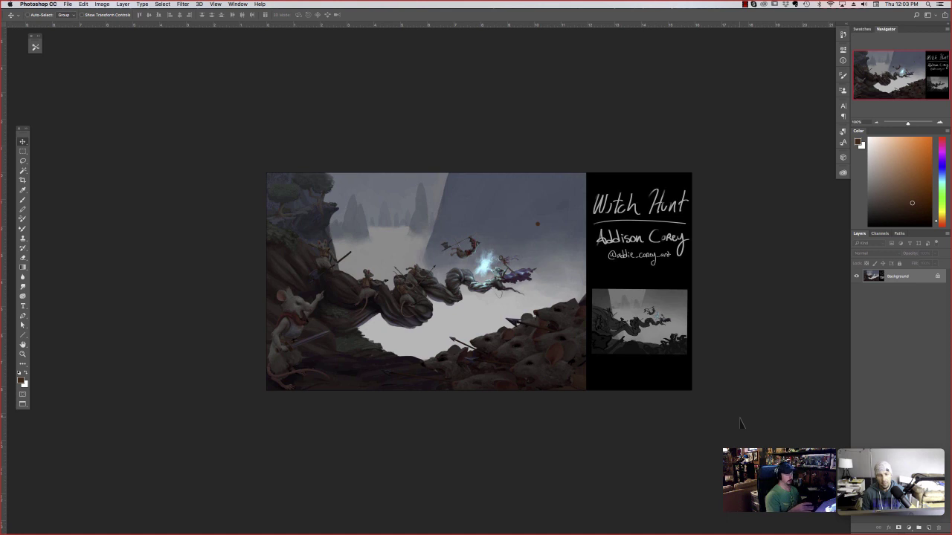
key("super+minus")
key("super+minus")
key("super+minus")
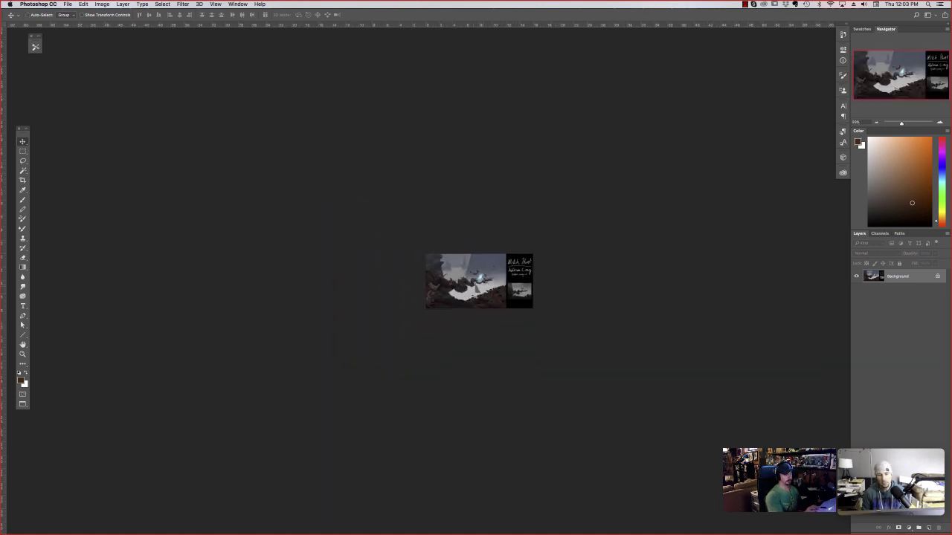
key("super+plus")
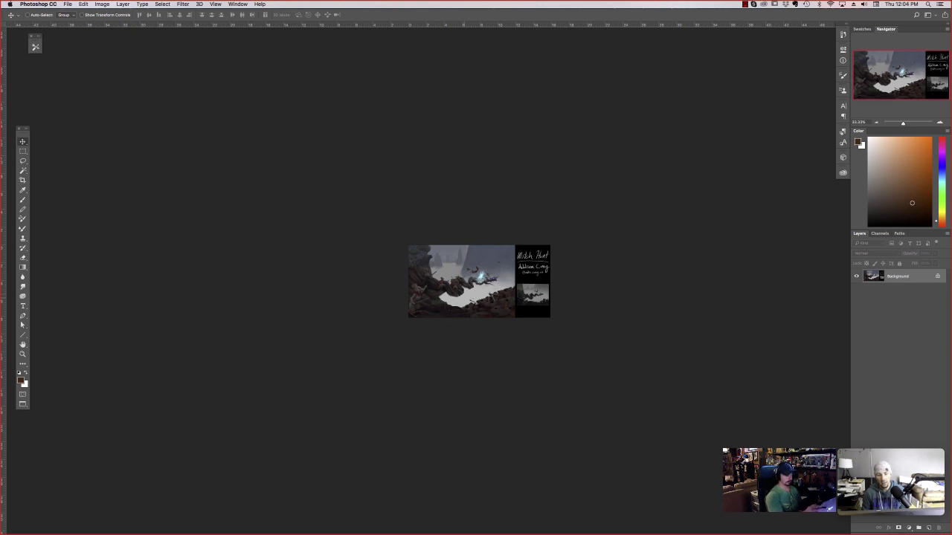
key("super+equal")
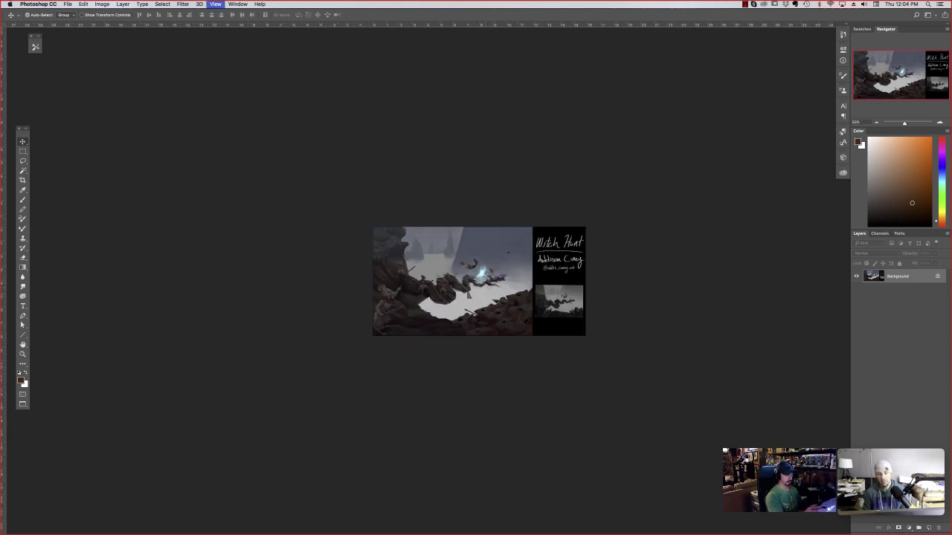
key("super+equal")
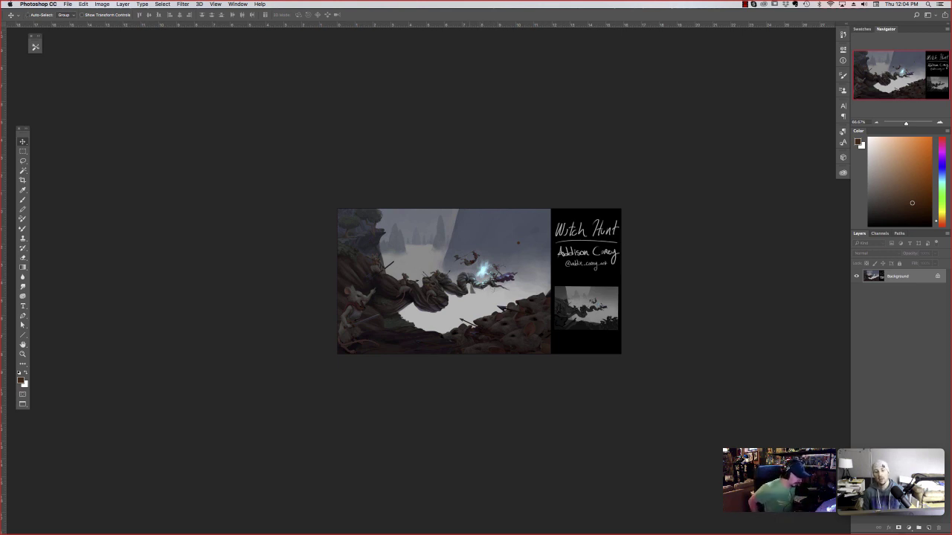
key("super+plus")
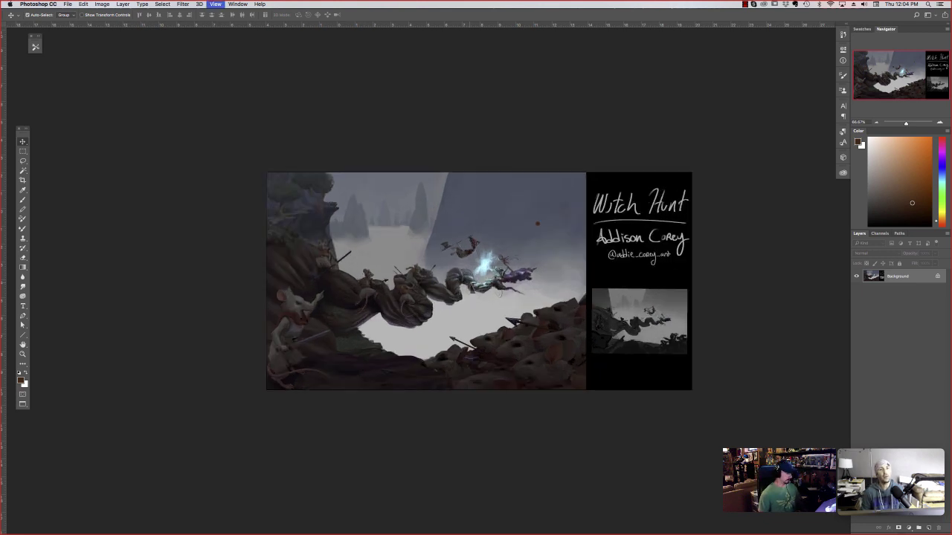
key("super+plus")
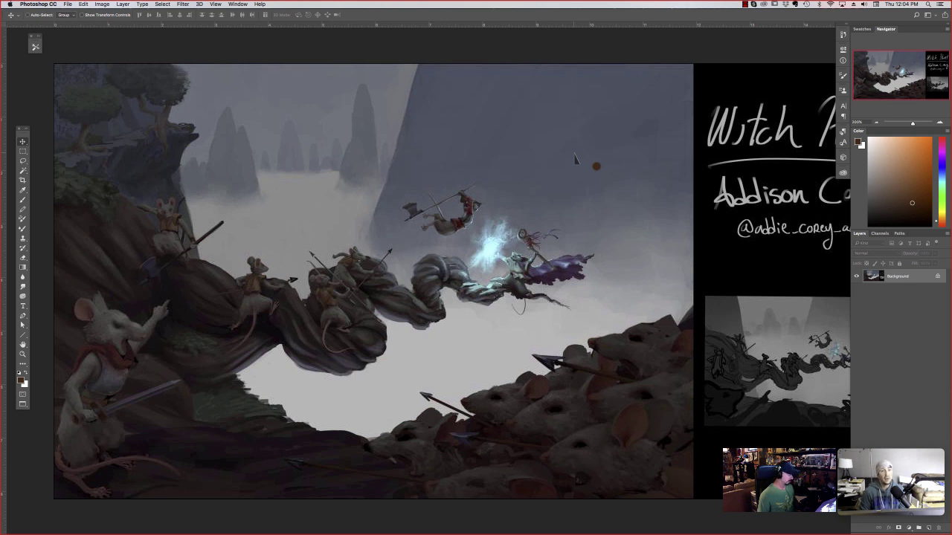
- Return image0.jpg from full screen to its own window at 66.7% and place it beside Deliverable.jpg, above the pistol painting
key("f")
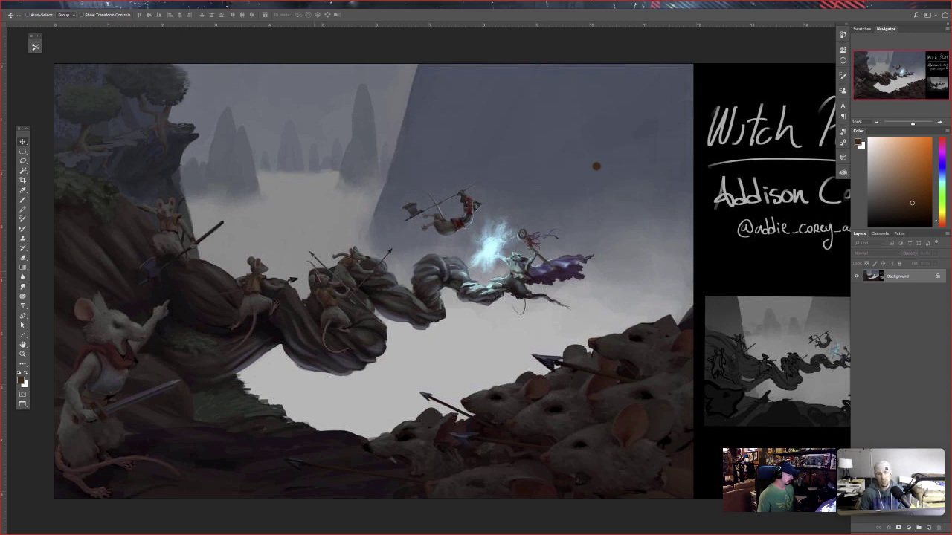
key("f")
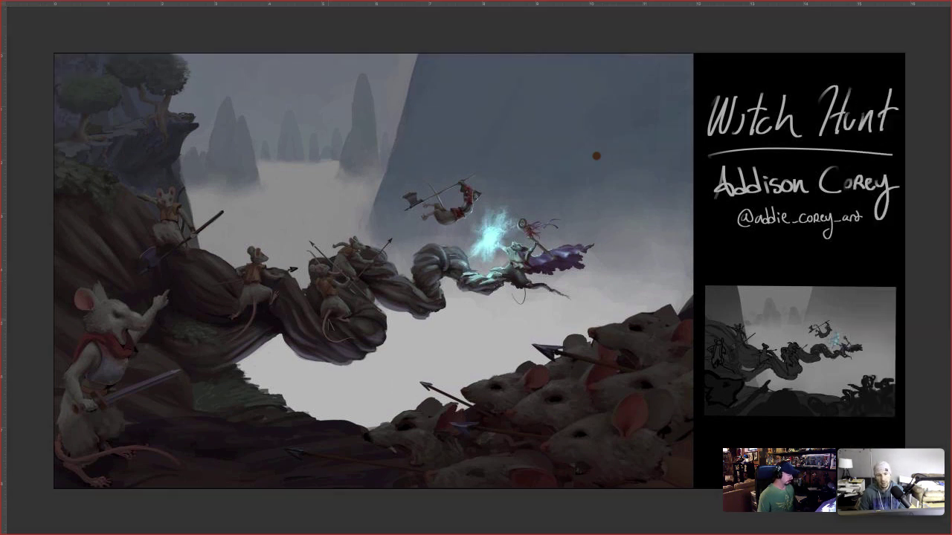
key("f")
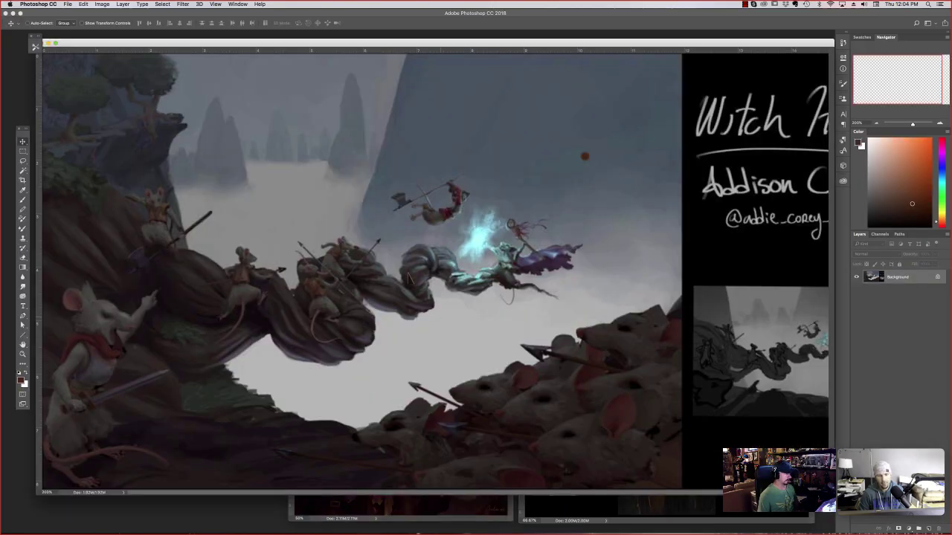
key("super+1")
key("super+minus")
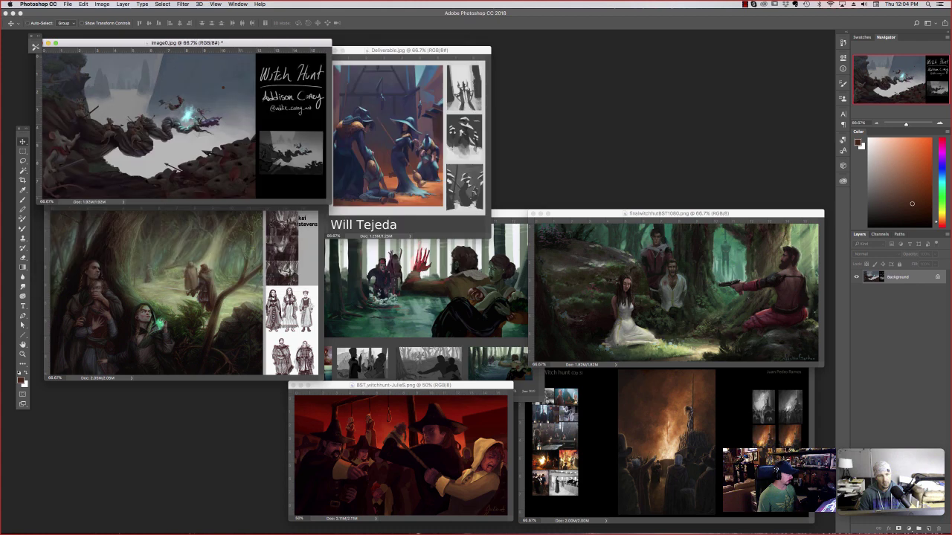
left_click_drag(187, 43, 649, 56)
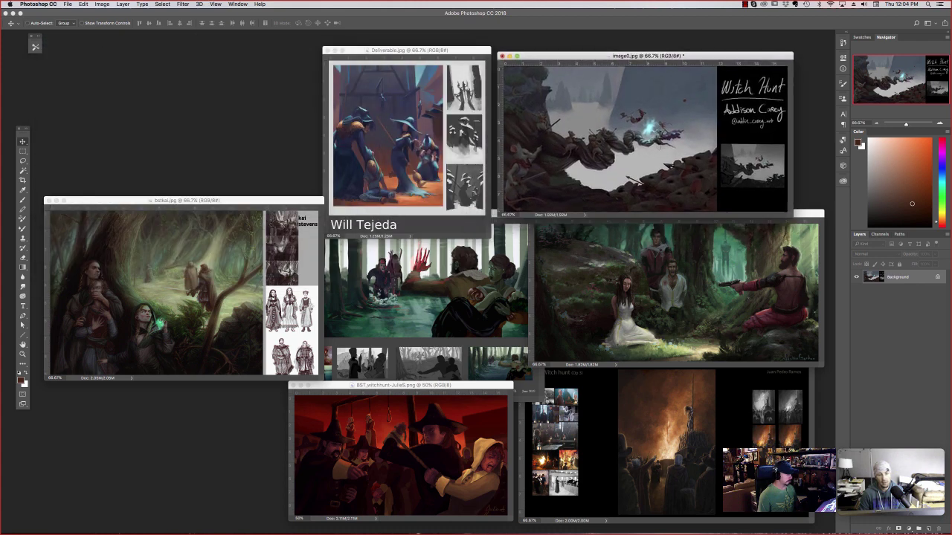
- Bring Deliverable.jpg to the front and show its witch painting full screen with panels, enlarged to 200%
left_click(374, 169)
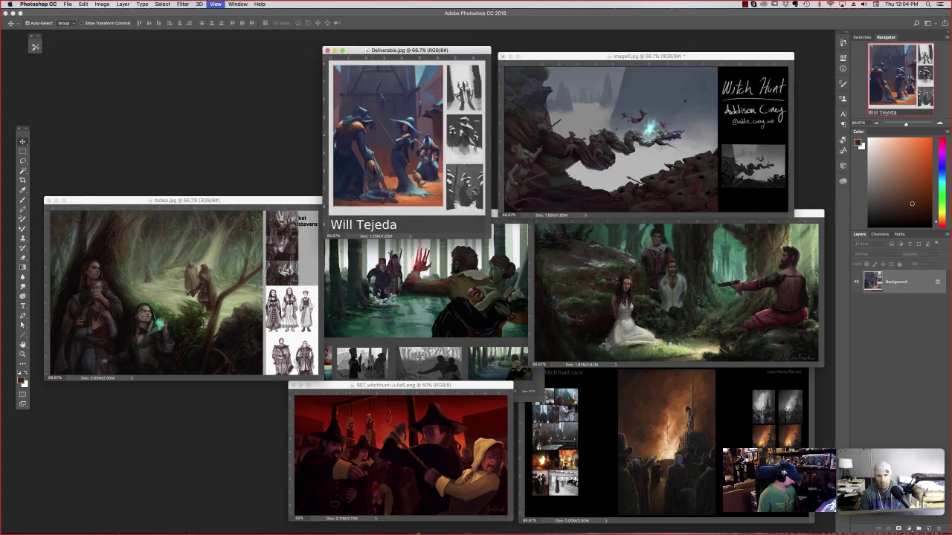
key("super+1")
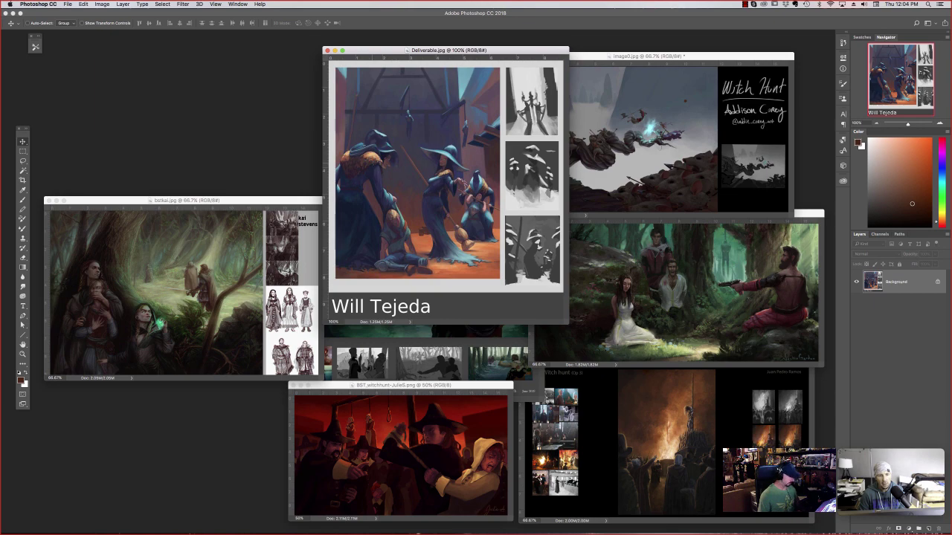
key("f")
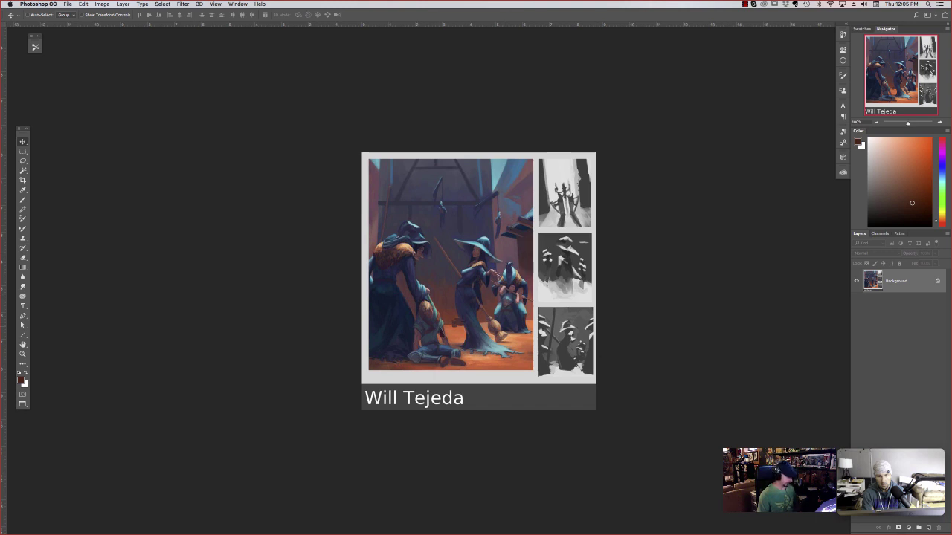
key("super+equal")
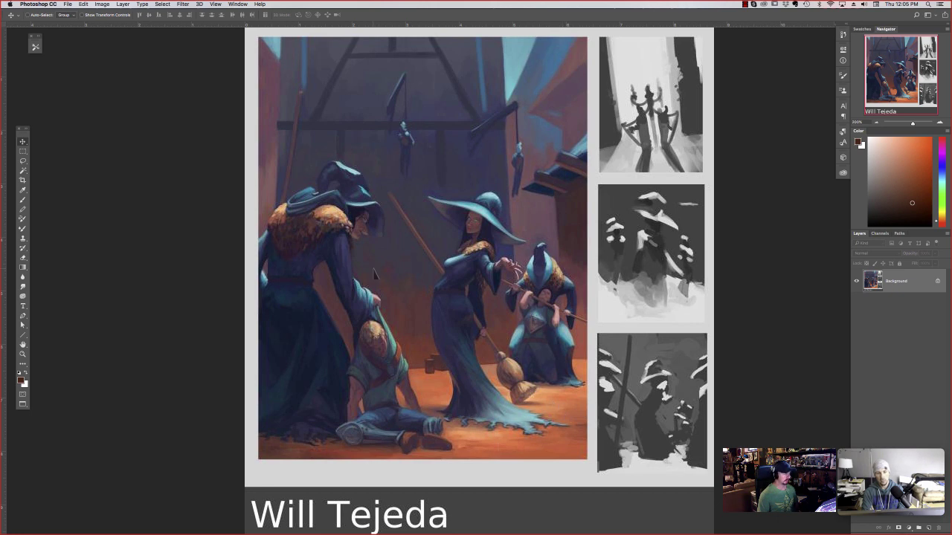
scroll(374, 275, "up", 3)
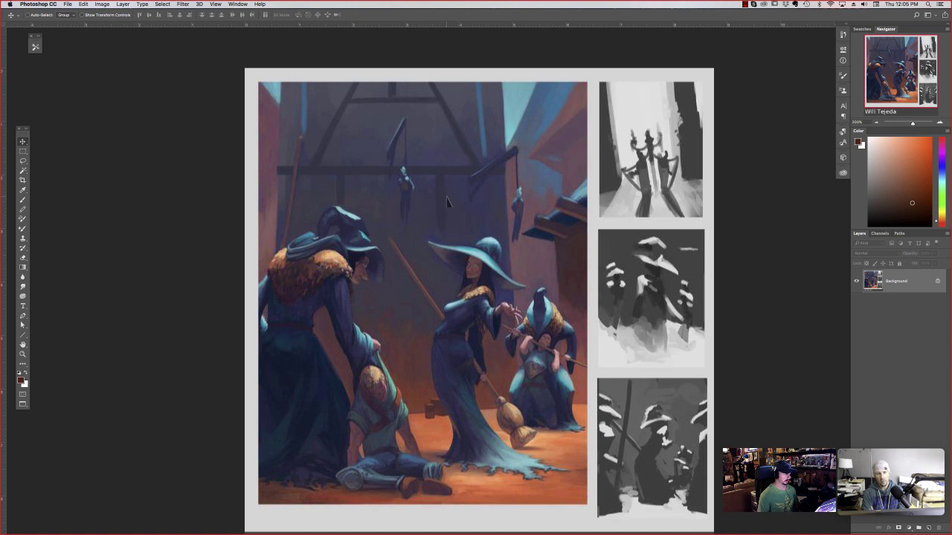
- Select the orange ground in the witch painting with Color Range, sampling the ground near the lower edge of the standing witch's dress
key("l")
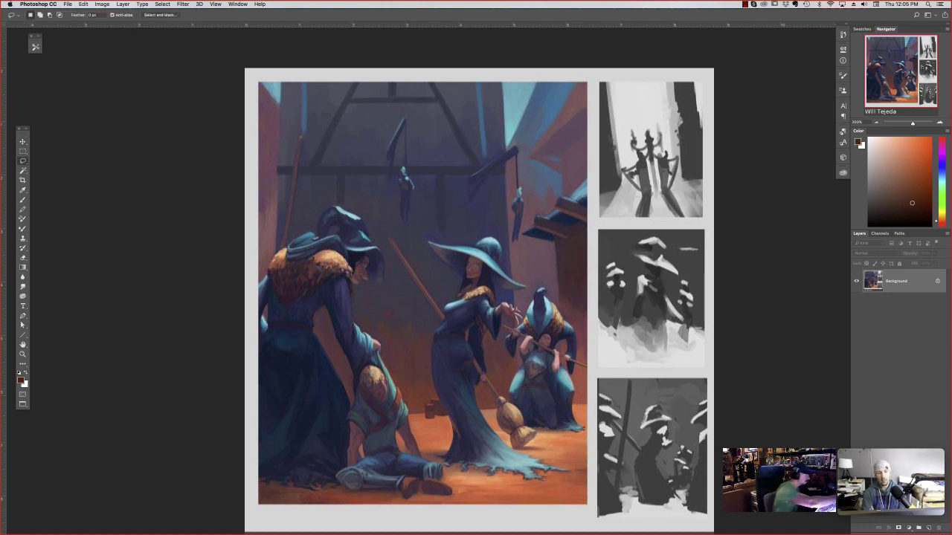
left_click(183, 5)
left_click(183, 4)
left_click(162, 4)
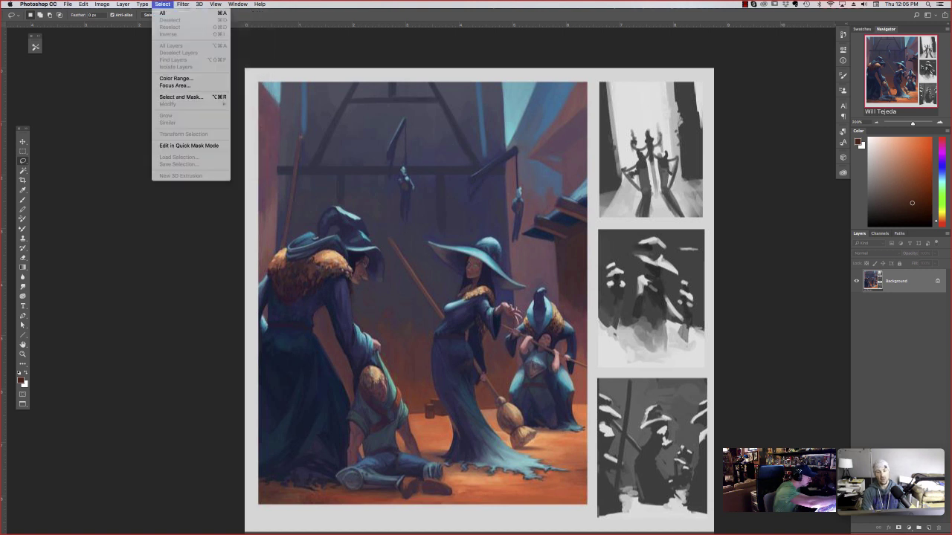
left_click(175, 78)
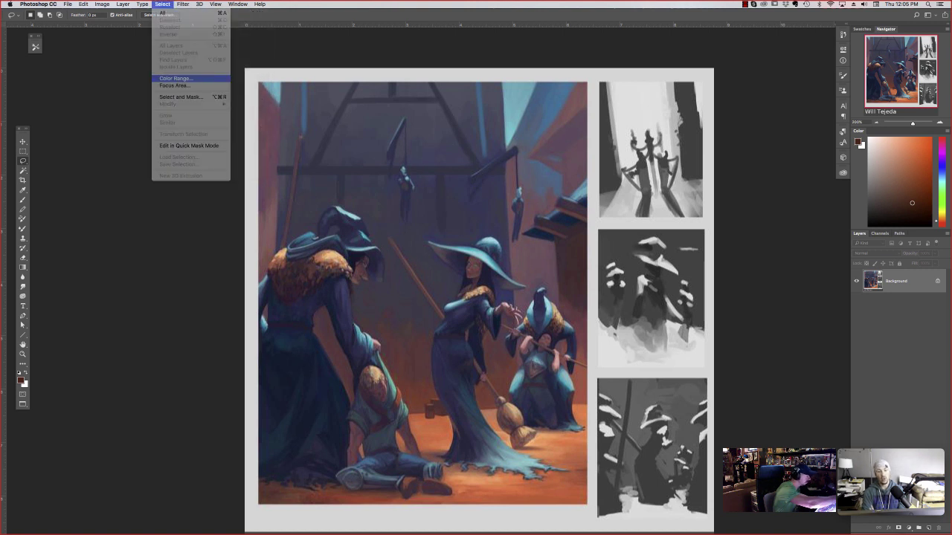
left_click(566, 448)
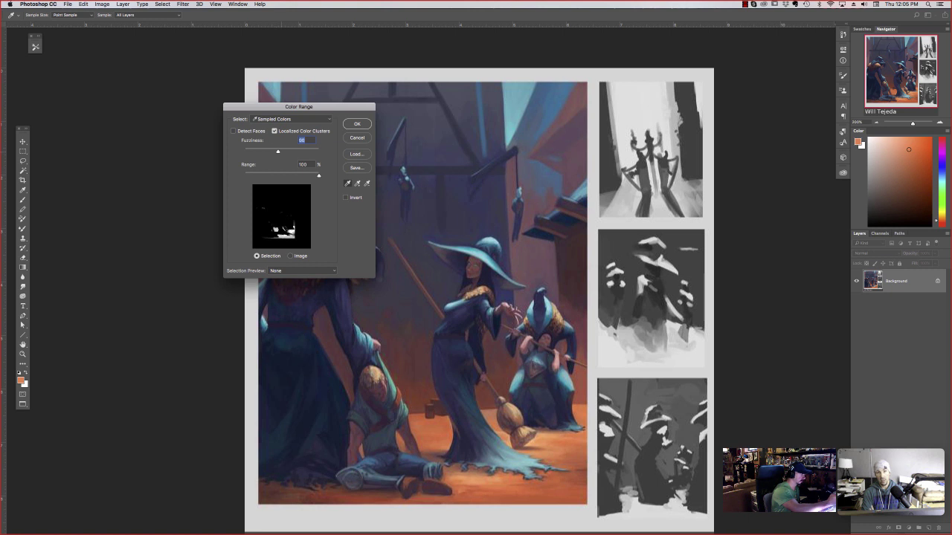
left_click(356, 124)
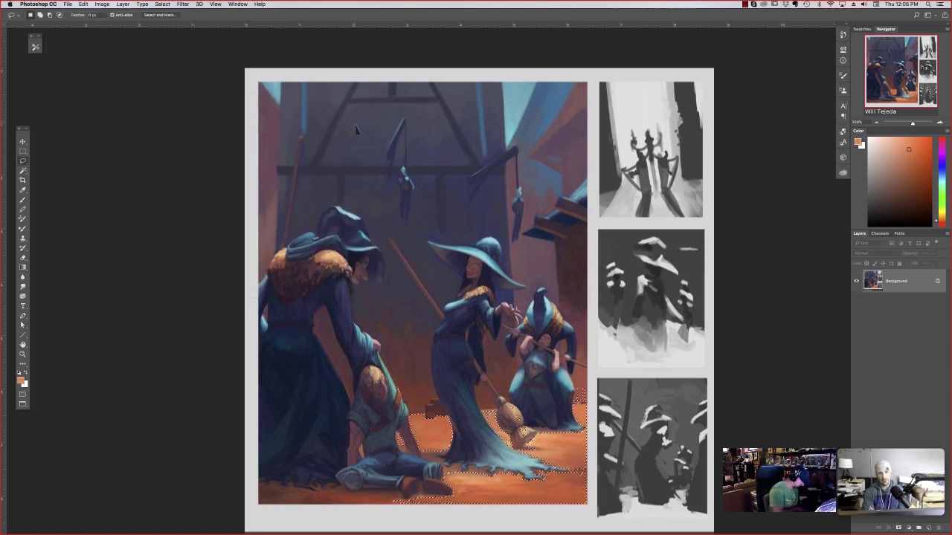
- Hide the selection edges and cut the selected orange ground's saturation by roughly half with Hue/Saturation
key("super+h")
left_click(102, 4)
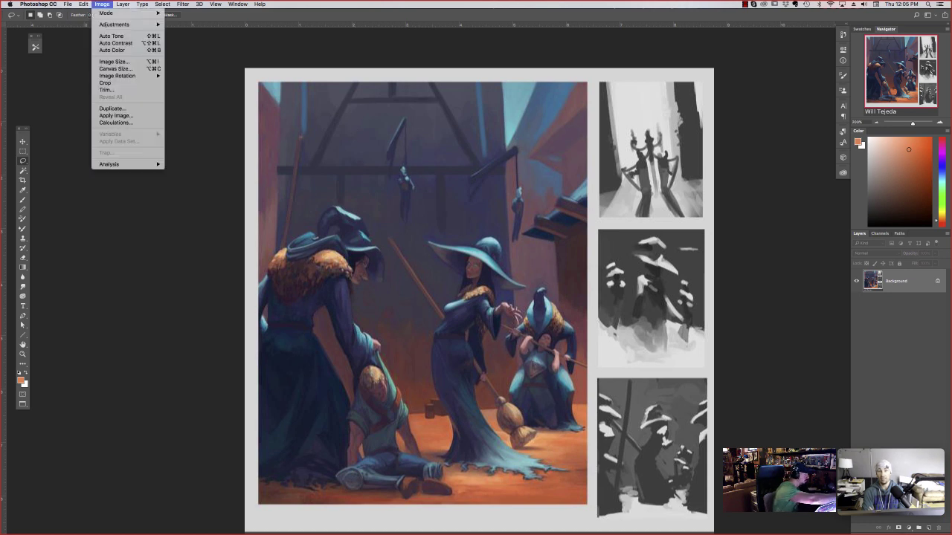
mouse_move(119, 25)
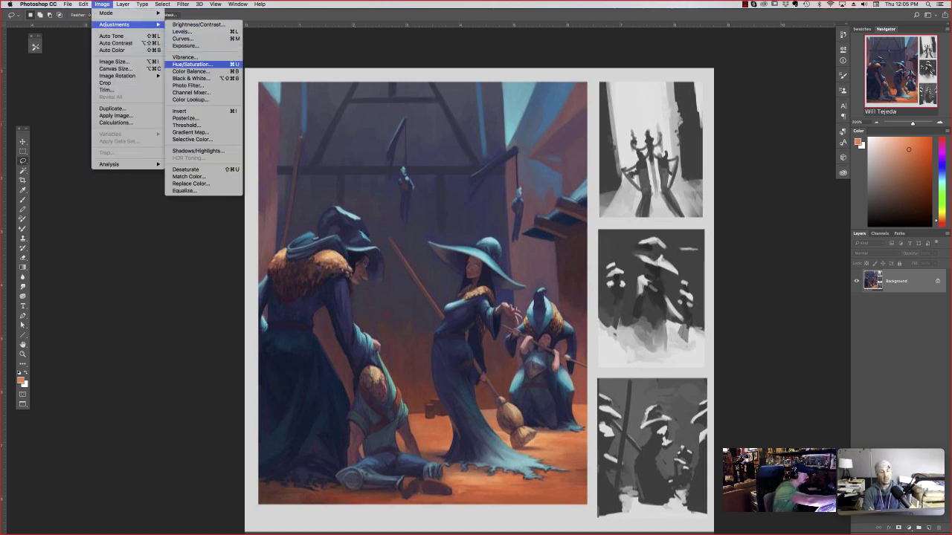
left_click(193, 64)
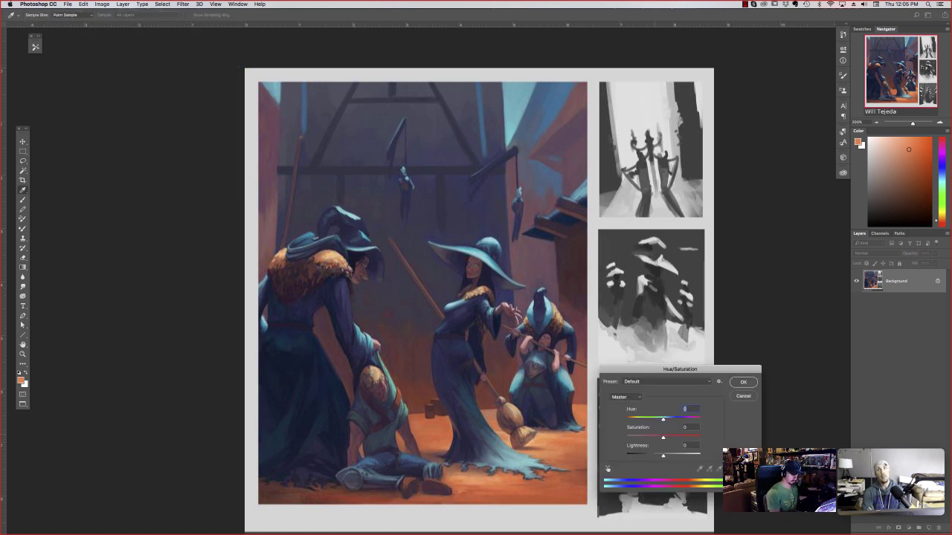
left_click_drag(663, 438, 655, 438)
key("shift+Down")
key("shift+Down")
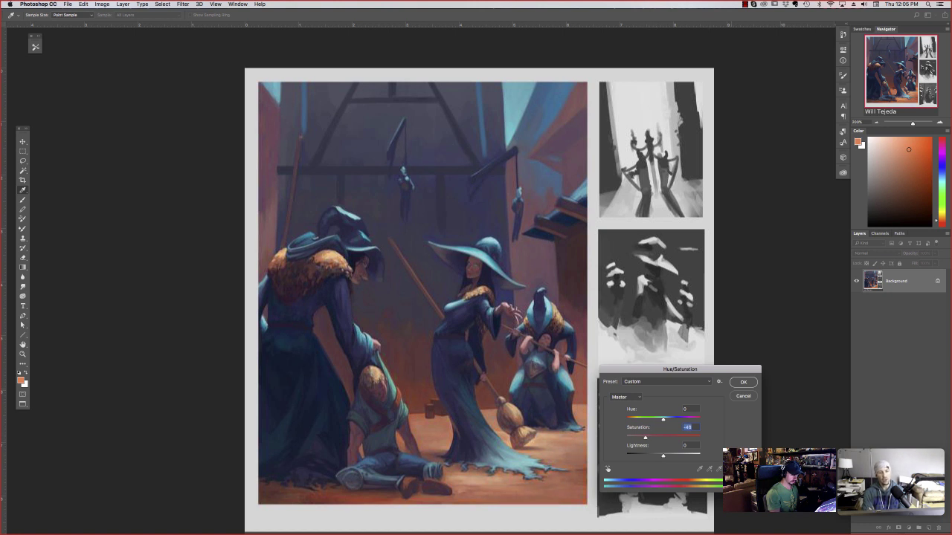
left_click(743, 381)
- Lasso the background walls and sky behind the crouching witch and hanging doll, adding the wall strip above the large hunched witch
key("l")
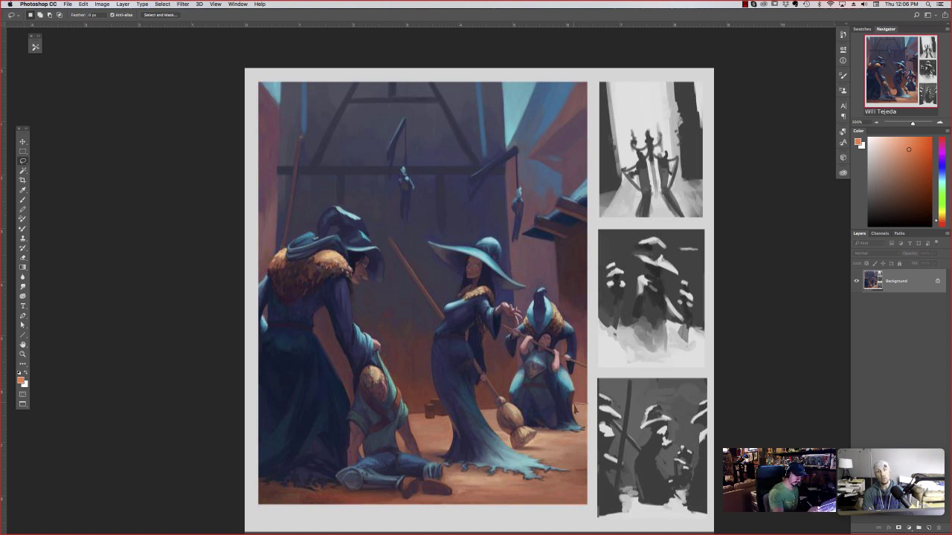
mouse_move(574, 394)
left_mouse_down()
mouse_move(572, 336)
mouse_move(549, 293)
mouse_move(520, 320)
mouse_move(513, 269)
left_mouse_up()
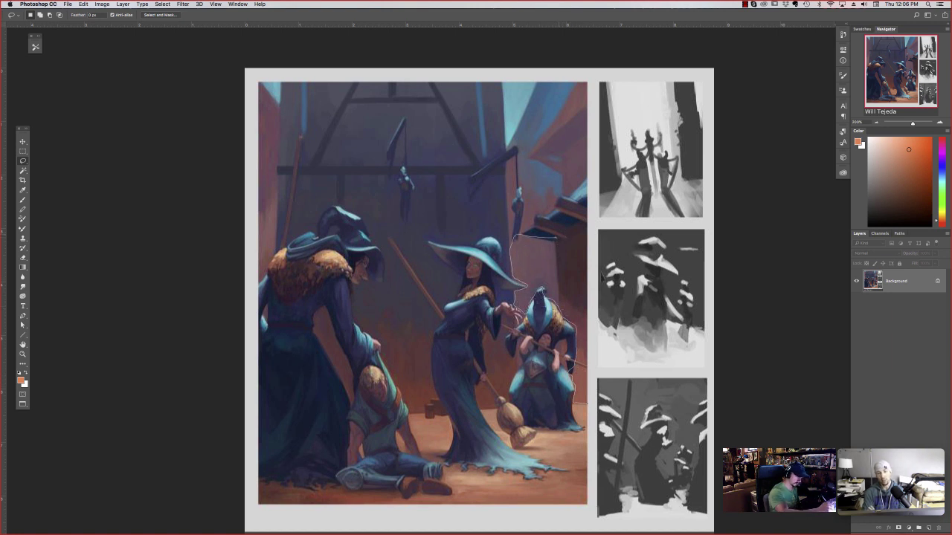
left_click_drag(556, 237, 594, 401)
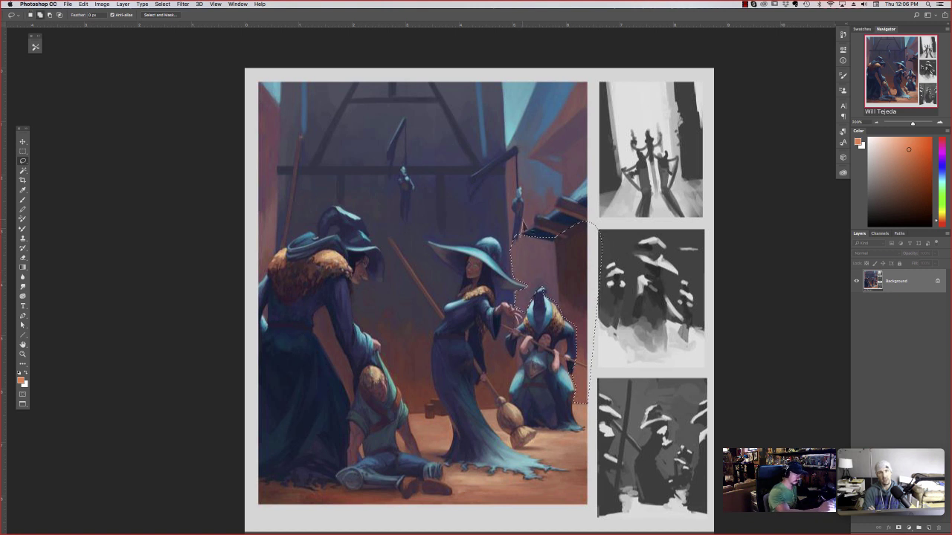
mouse_move(524, 220)
left_mouse_down()
mouse_move(504, 72)
mouse_move(592, 87)
mouse_move(592, 223)
left_mouse_up()
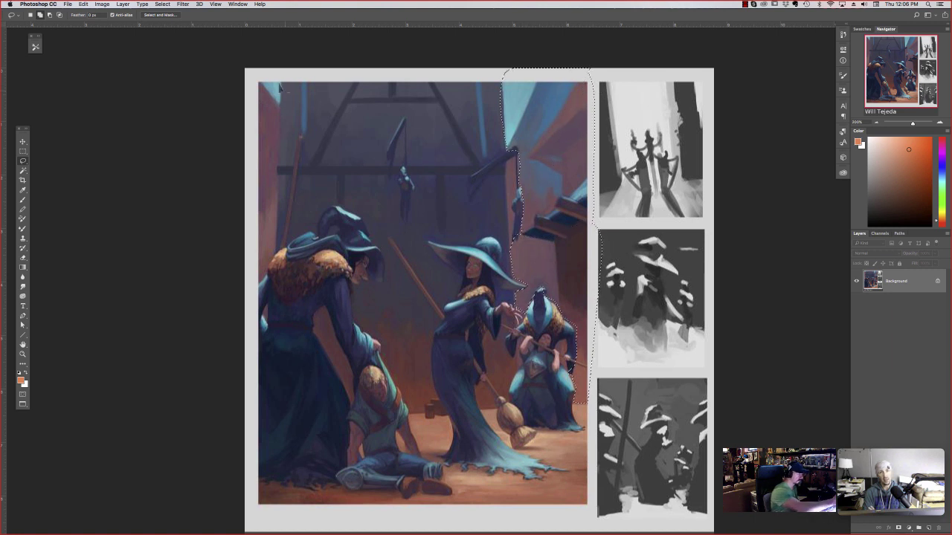
mouse_move(279, 77)
left_mouse_down()
mouse_move(270, 272)
mouse_move(247, 156)
mouse_move(257, 70)
left_mouse_up()
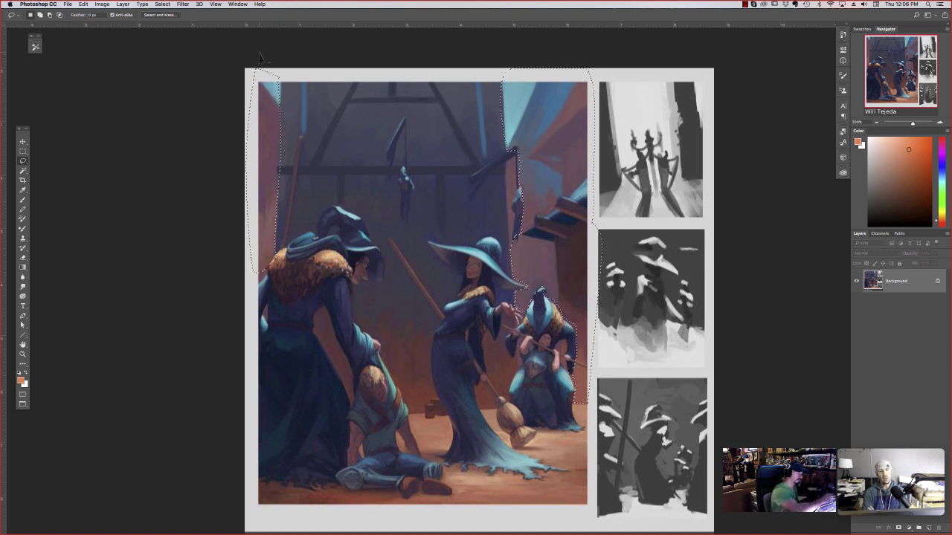
- Darken the selected background walls slightly with Levels, lift their output blacks into a paler haze, and drop the selection
left_click(101, 4)
mouse_move(119, 25)
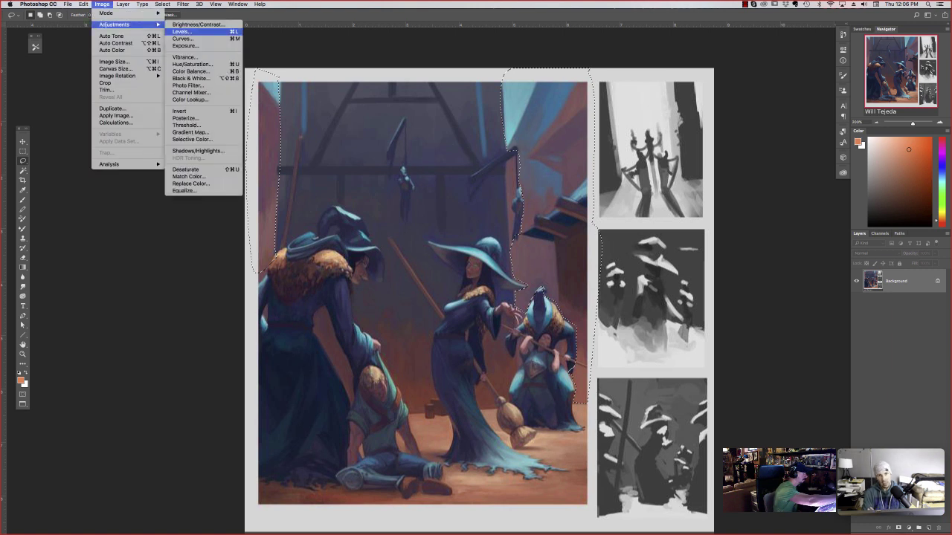
left_click(186, 34)
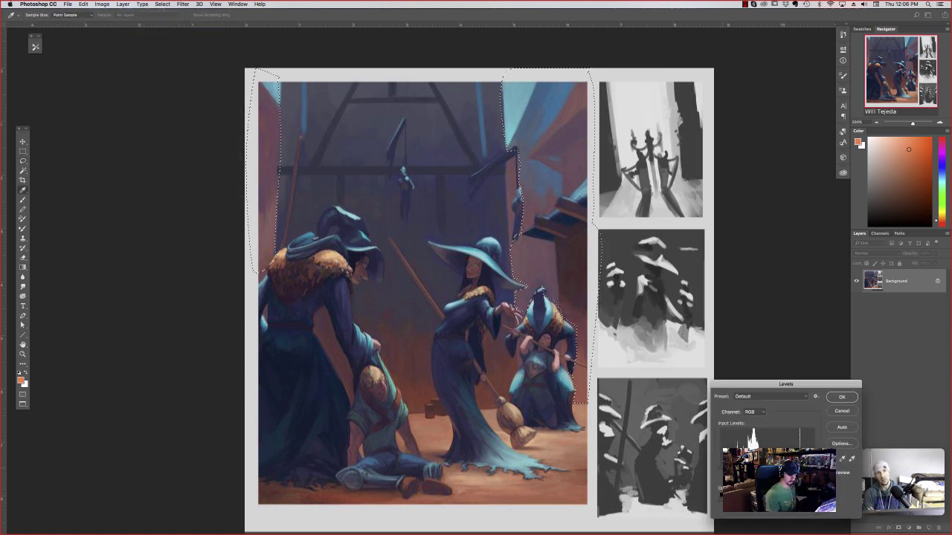
left_click_drag(720, 467, 730, 467)
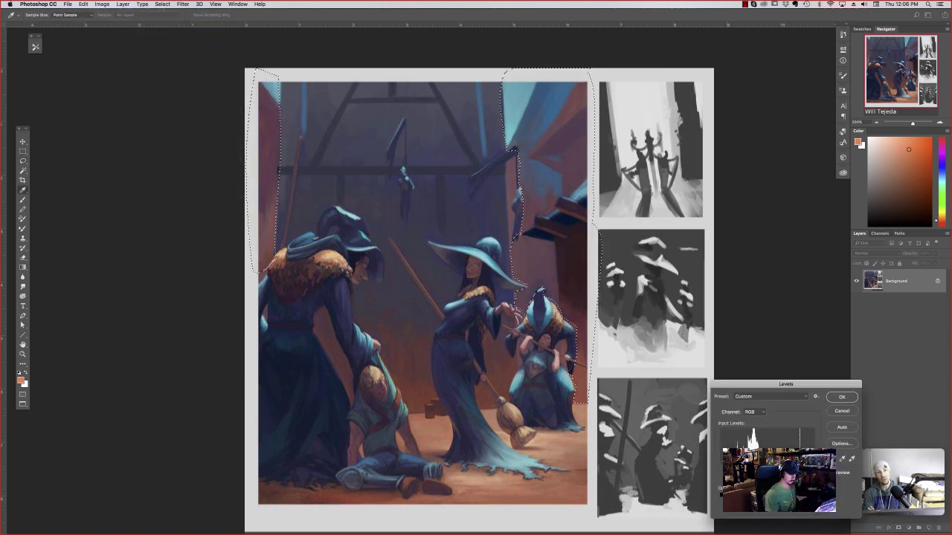
left_click_drag(719, 502, 745, 502)
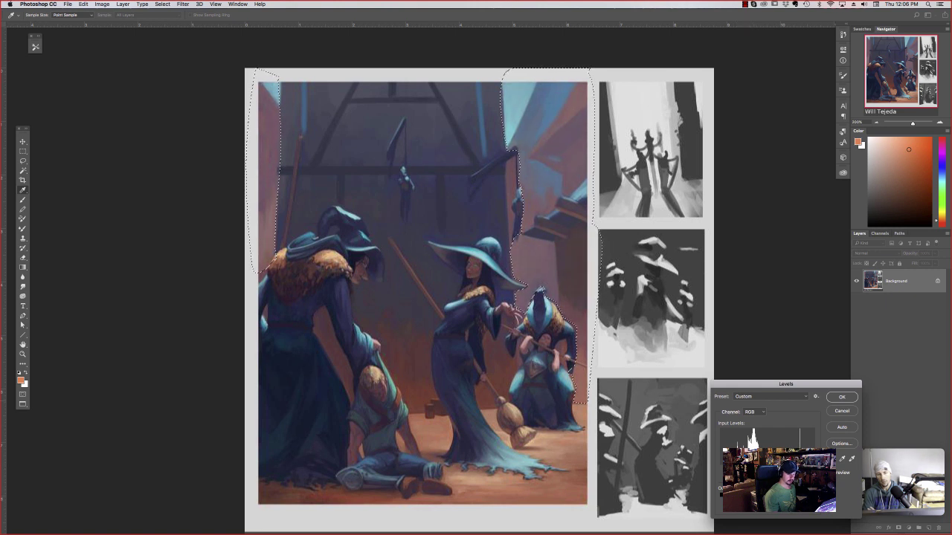
key("Return")
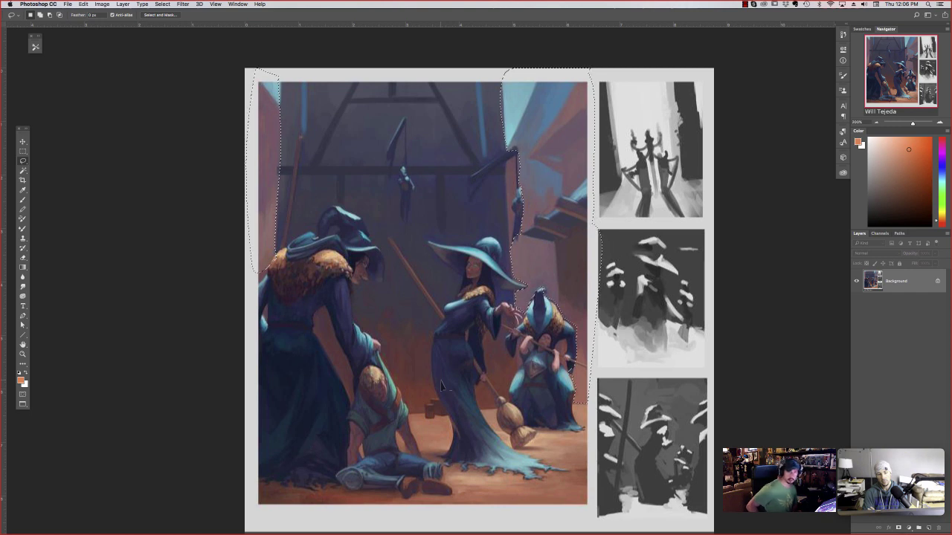
key("super+d")
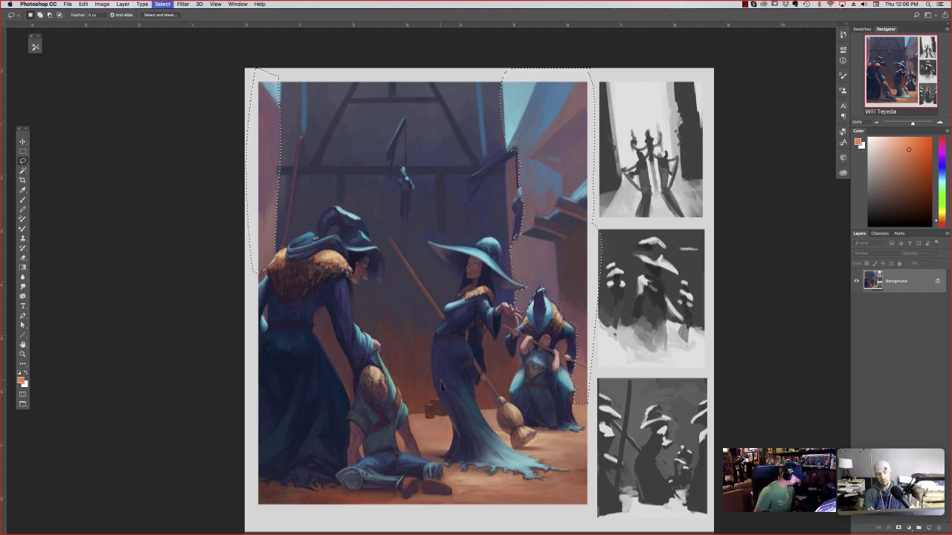
- Return Deliverable.jpg from full screen to its floating window, reduce it to 50%, and place it beside image0.jpg
key("f")
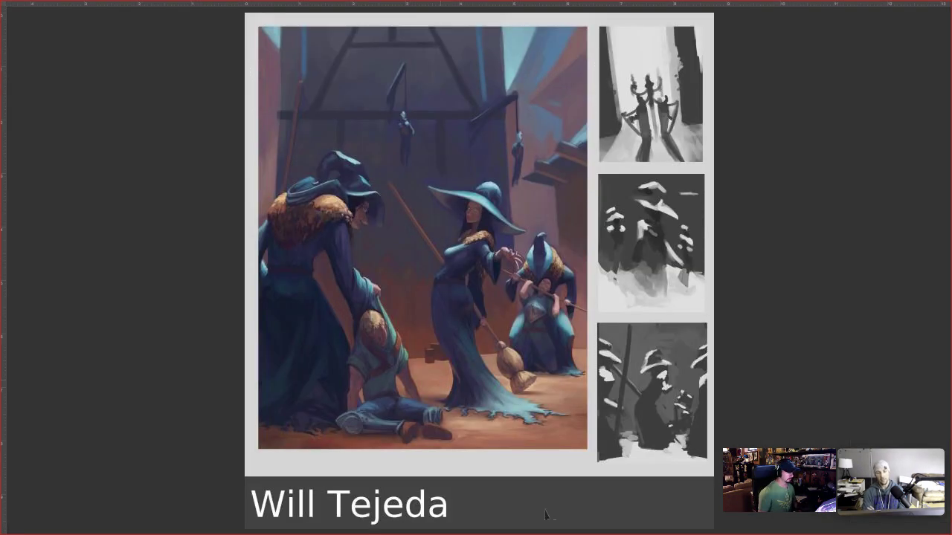
key("f")
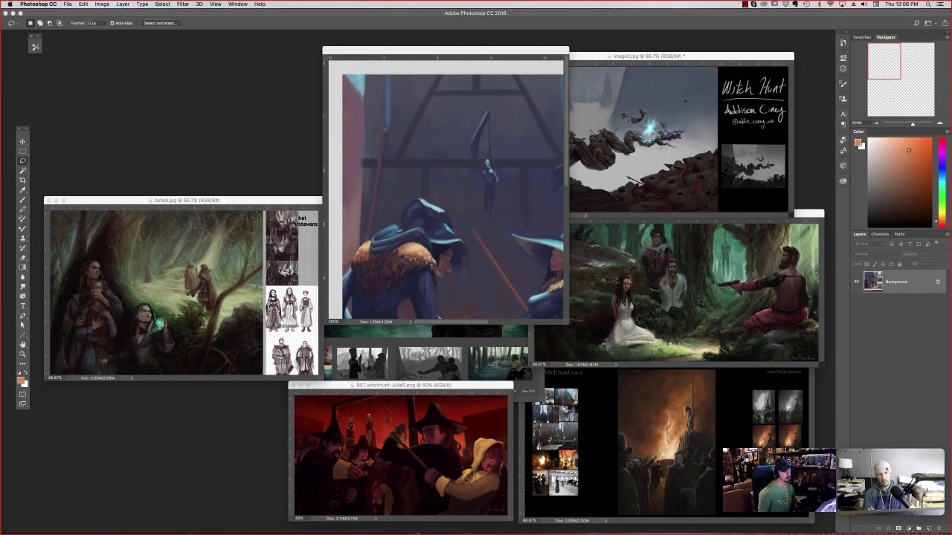
key("super+0")
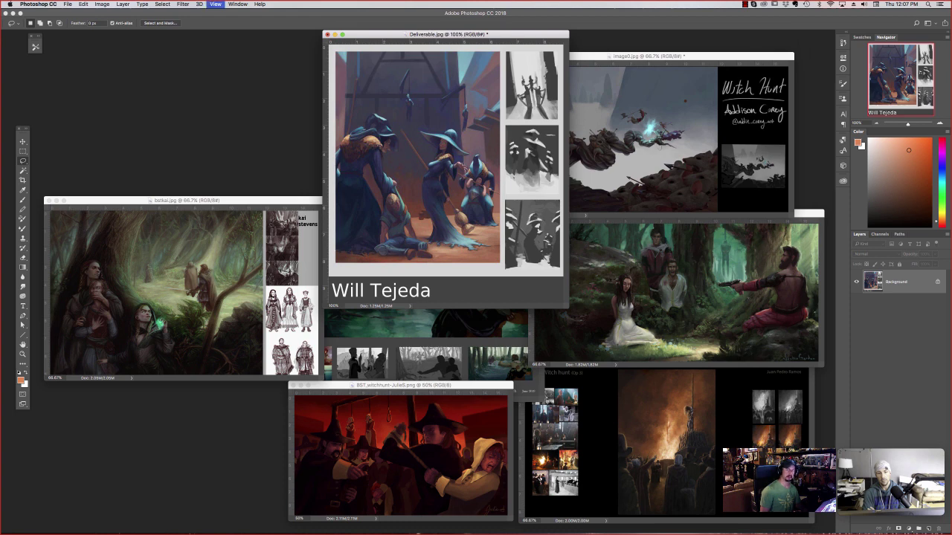
key("super+minus")
key("super+minus")
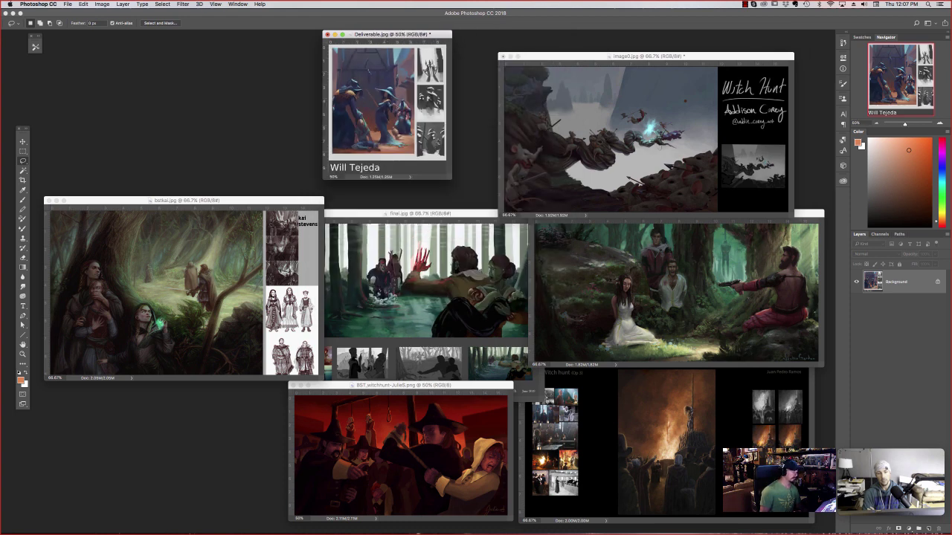
left_click_drag(392, 34, 416, 57)
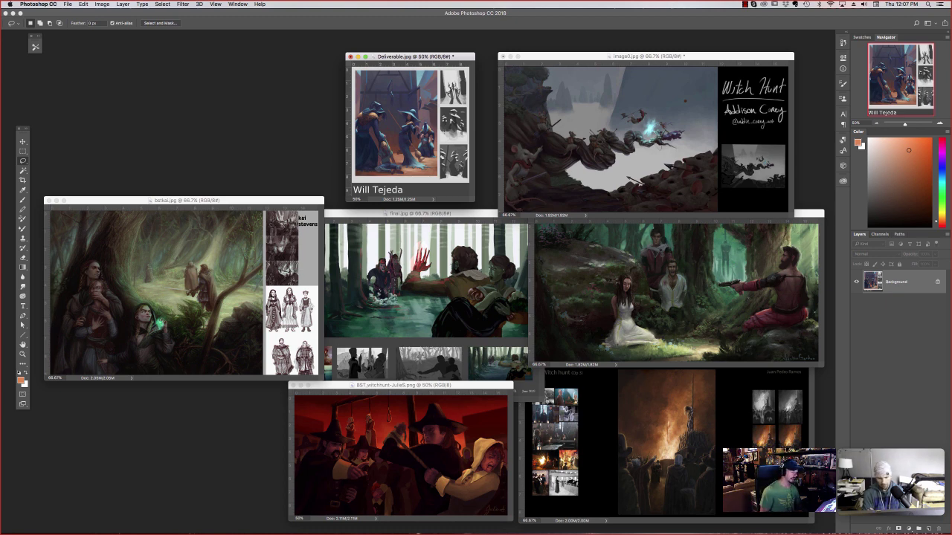
- Bring the forest paintings to the front in turn and examine bstkai.jpg at 200%, then reduce it to 100%
left_click(676, 291)
left_click(184, 240)
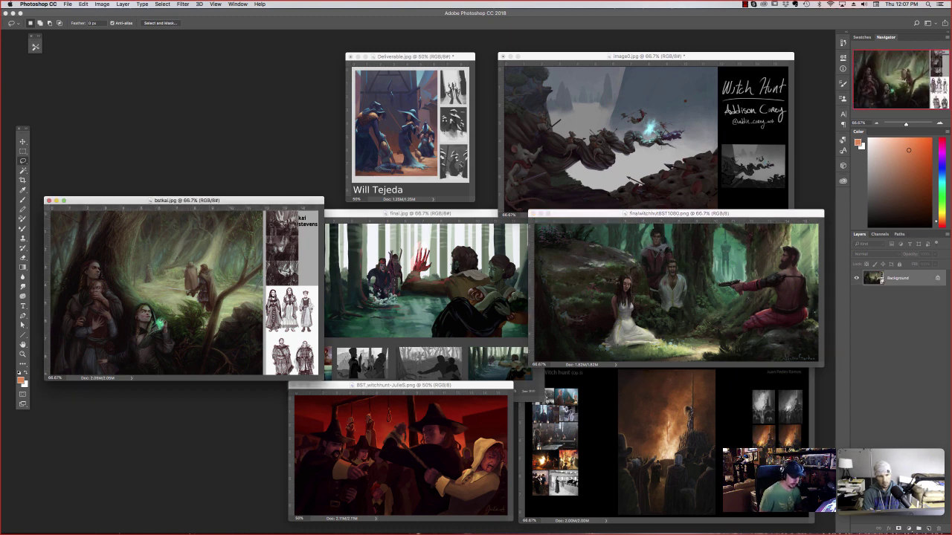
left_click(657, 302)
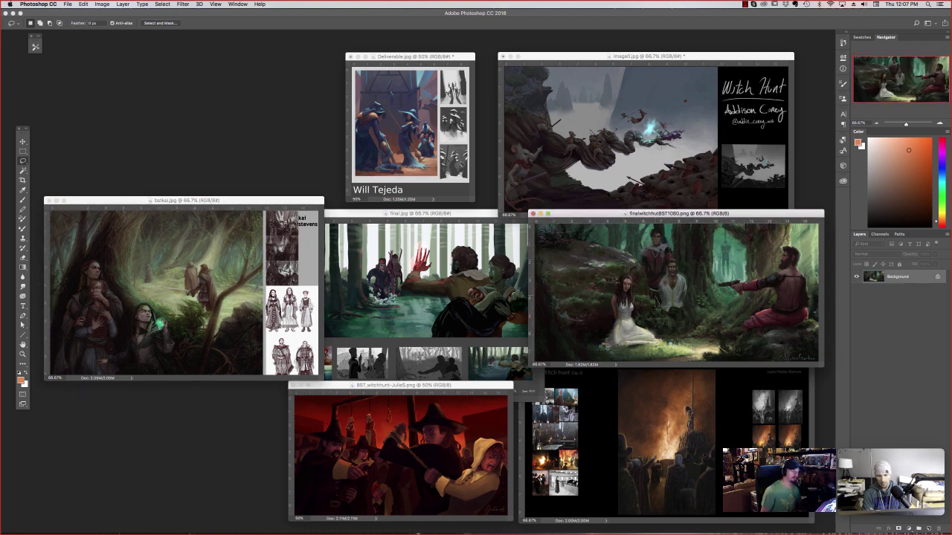
left_click(188, 279)
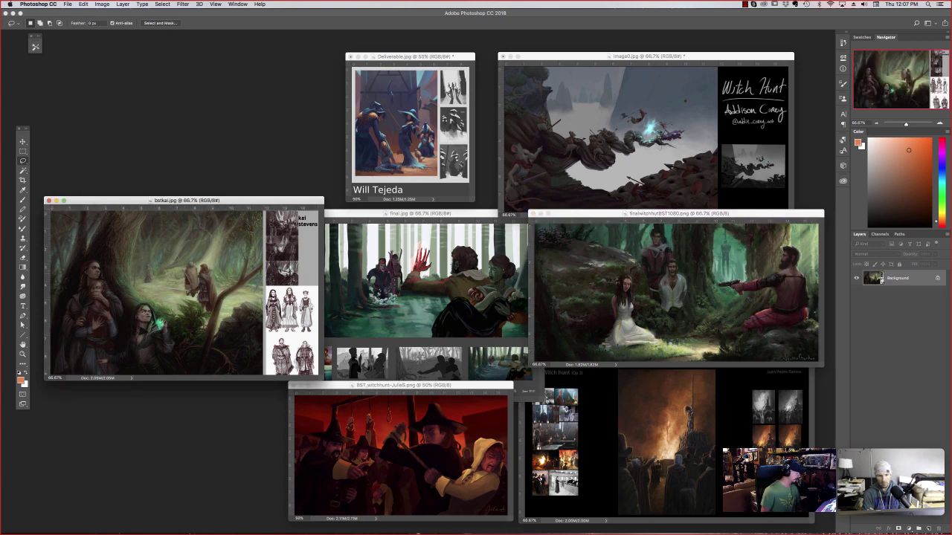
key("super+1")
key("super+equal")
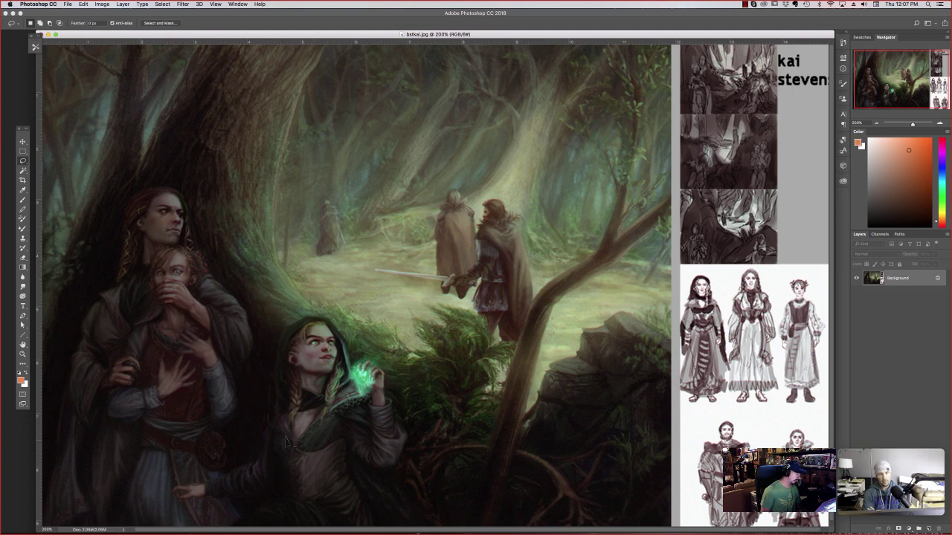
key("super+minus")
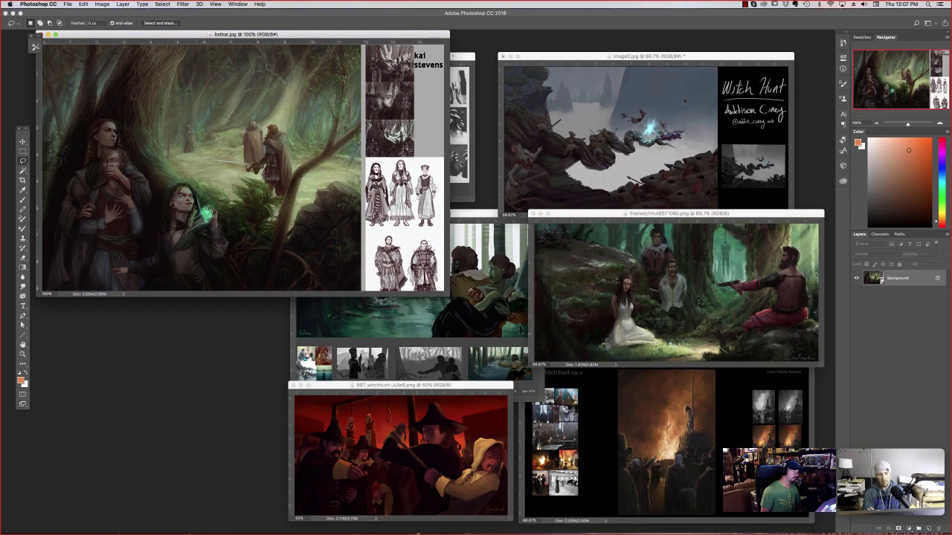
- Examine finalwitchhutBST1080.png at 200%, reduce it to 66.7%, and place its window just below image0.jpg
left_click(609, 312)
key("super+equal")
key("super+equal")
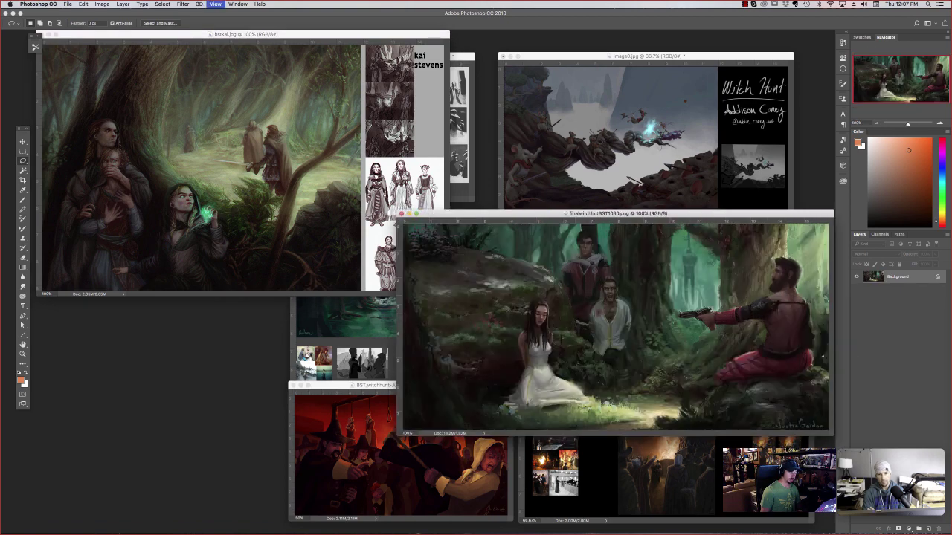
key("super+equal")
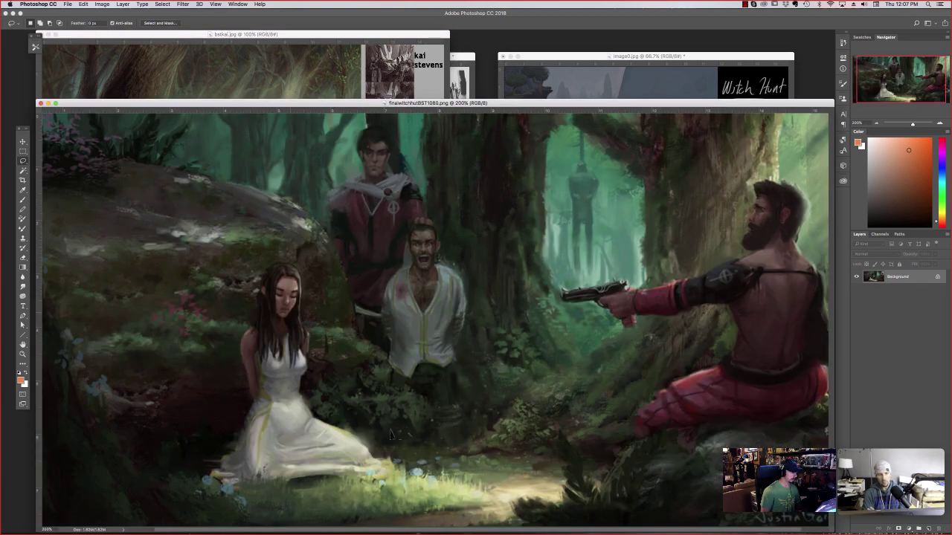
key("super+minus")
key("super+minus")
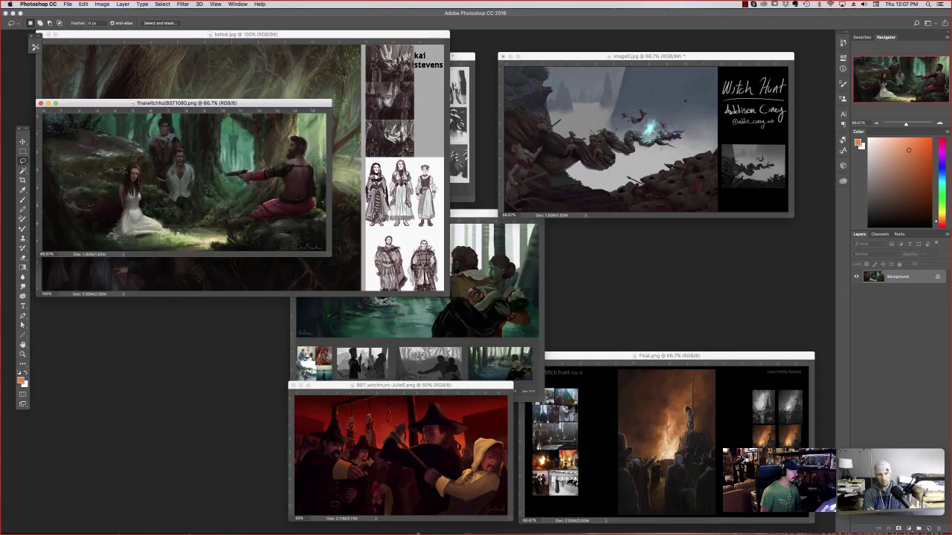
left_click_drag(186, 103, 673, 202)
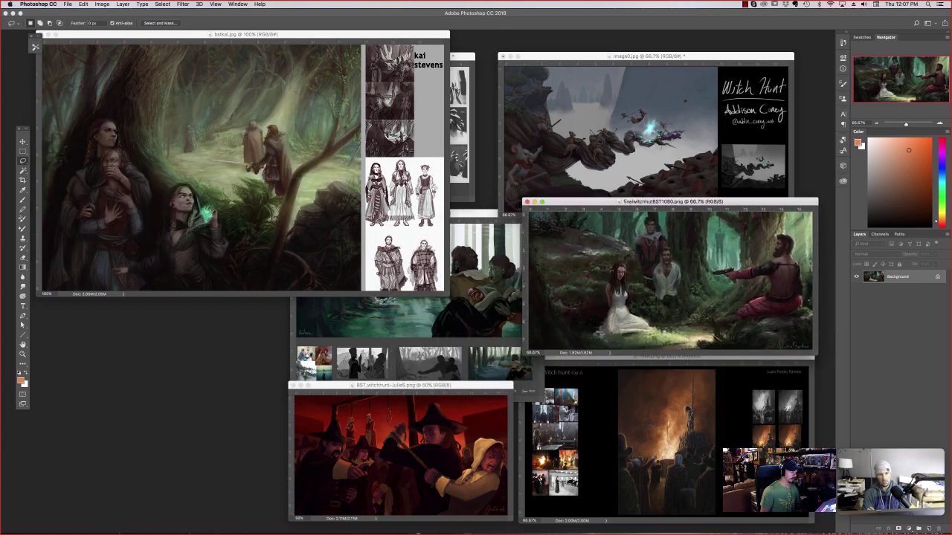
- Reduce bstkai.jpg to 66.7% and move its window down beside final.jpg
key("ctrl+Tab")
key("super+minus")
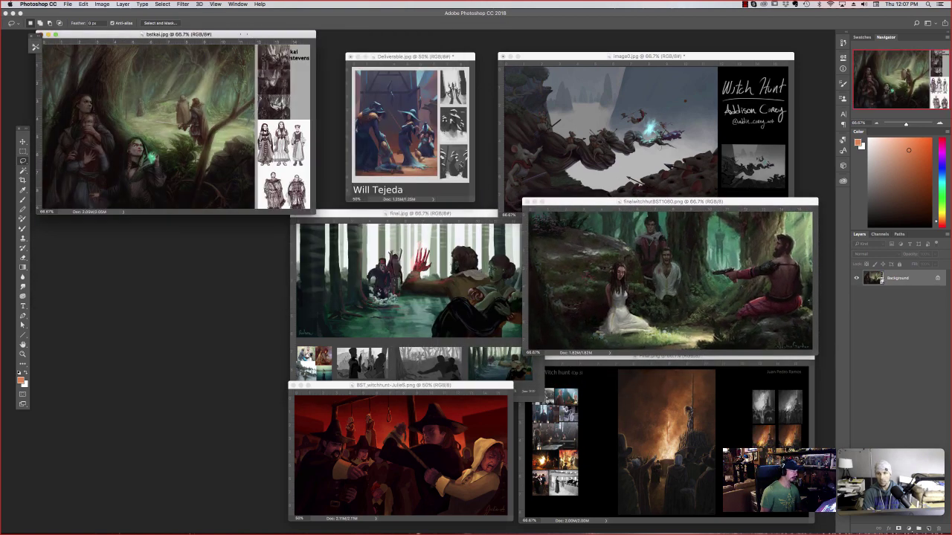
left_click_drag(223, 35, 222, 175)
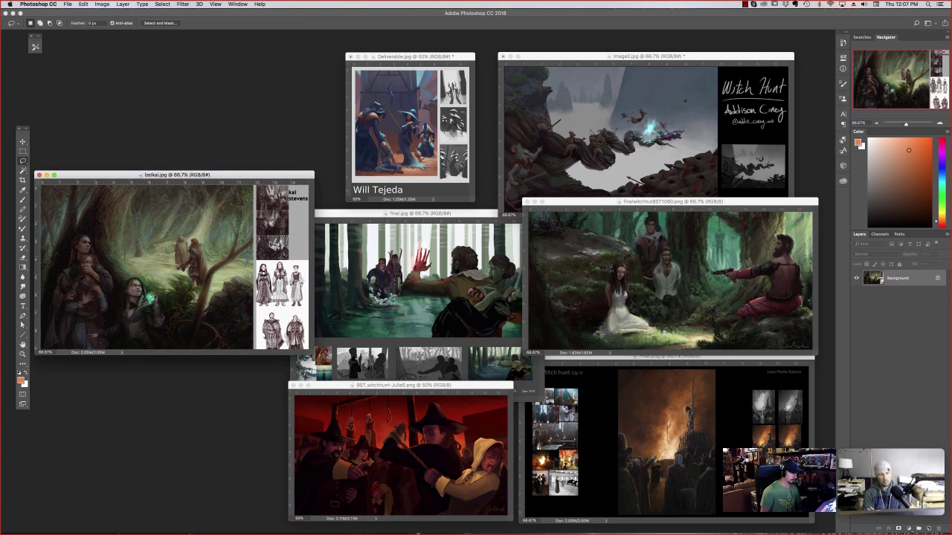
- Bring final.jpg to the front and enlarge it to 200% to examine the figures in the swamp
left_click(321, 298)
left_click(271, 297)
left_click(335, 299)
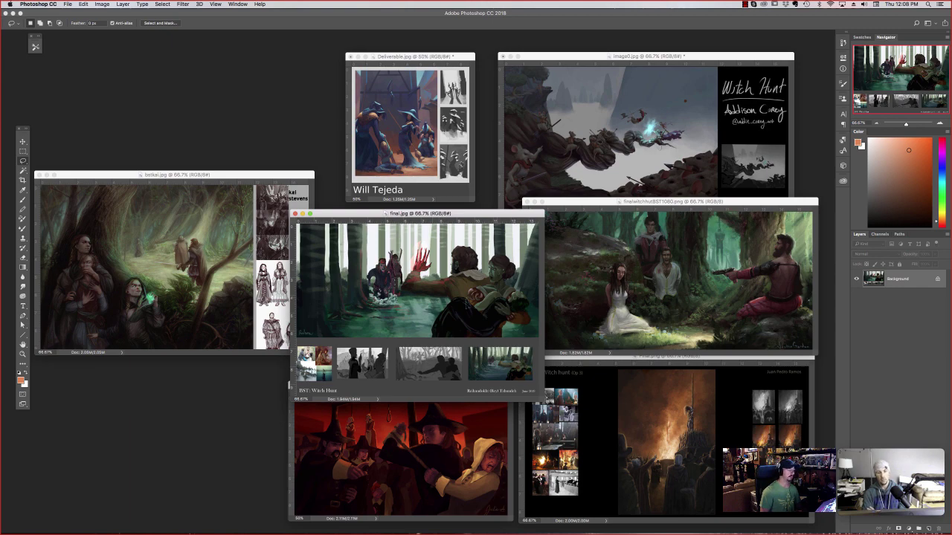
key("super+1")
key("super+equal")
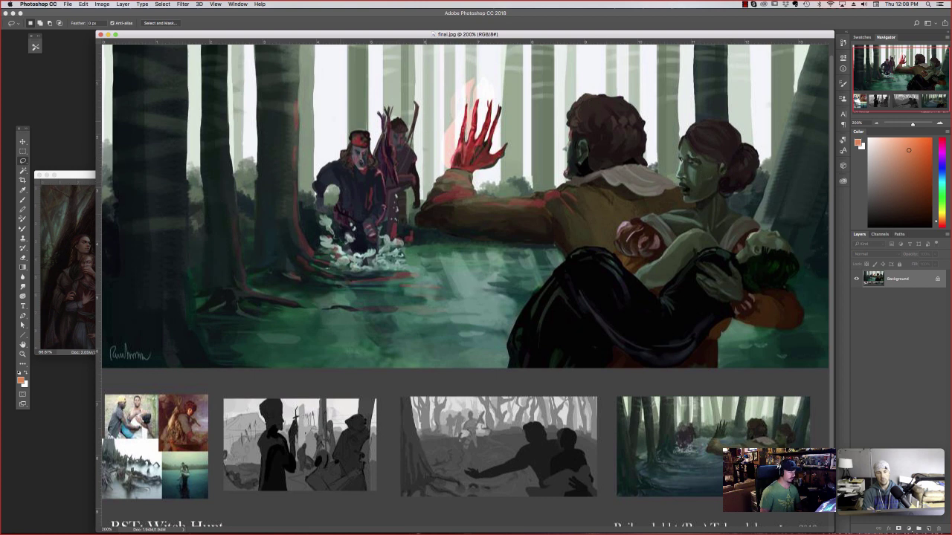
- Examine the hiding figures in bstkai.jpg at 200% and reduce its view to 66.7%
left_click(68, 260)
key("super+equal")
key("super+equal")
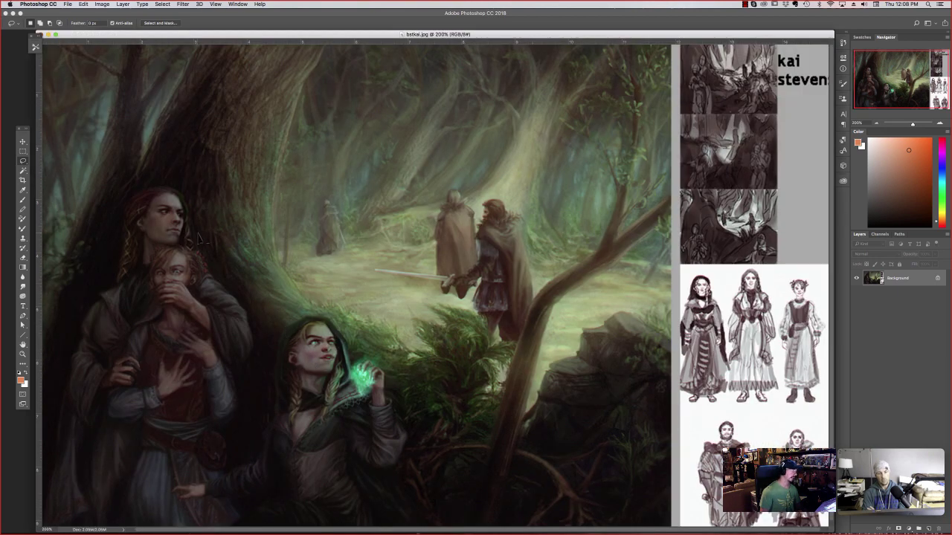
key("super+minus")
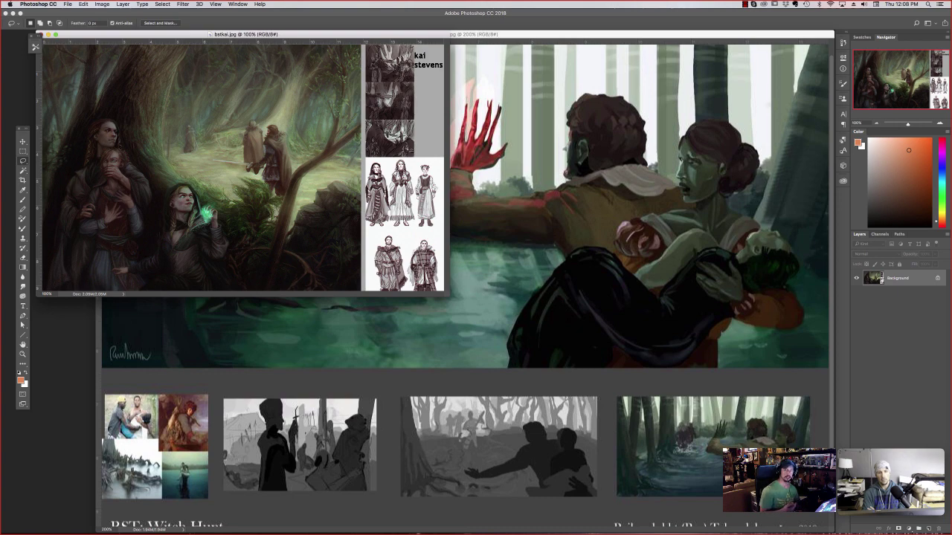
key("super+minus")
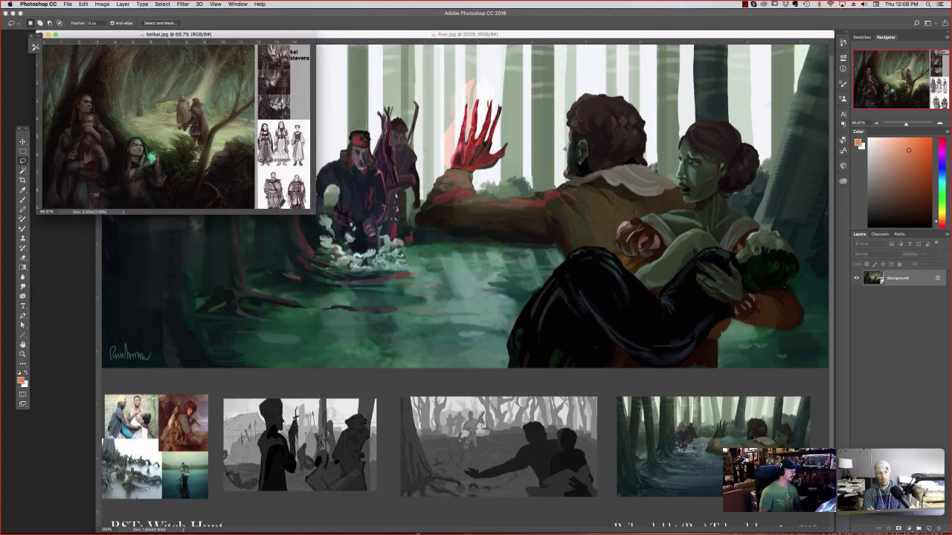
- Reduce final.jpg to 66.7% and place its window between bstkai.jpg and finalwitchhutBST1080.png
left_click(436, 142)
key("super+minus")
key("super+minus")
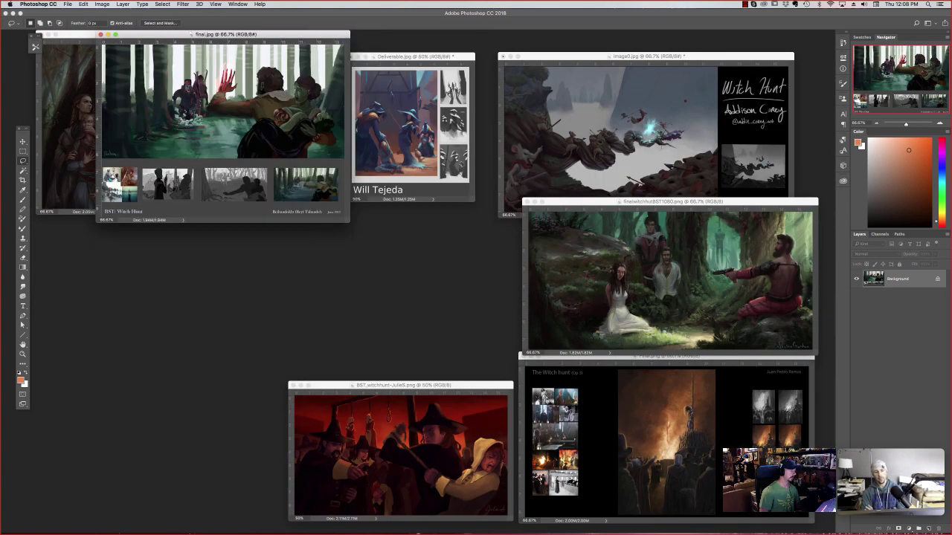
left_click_drag(223, 34, 378, 169)
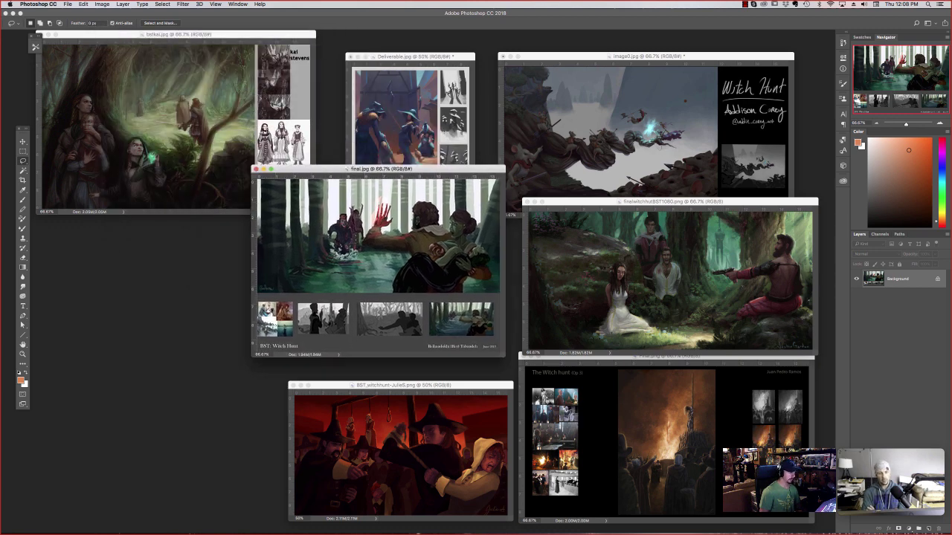
left_click_drag(379, 169, 399, 194)
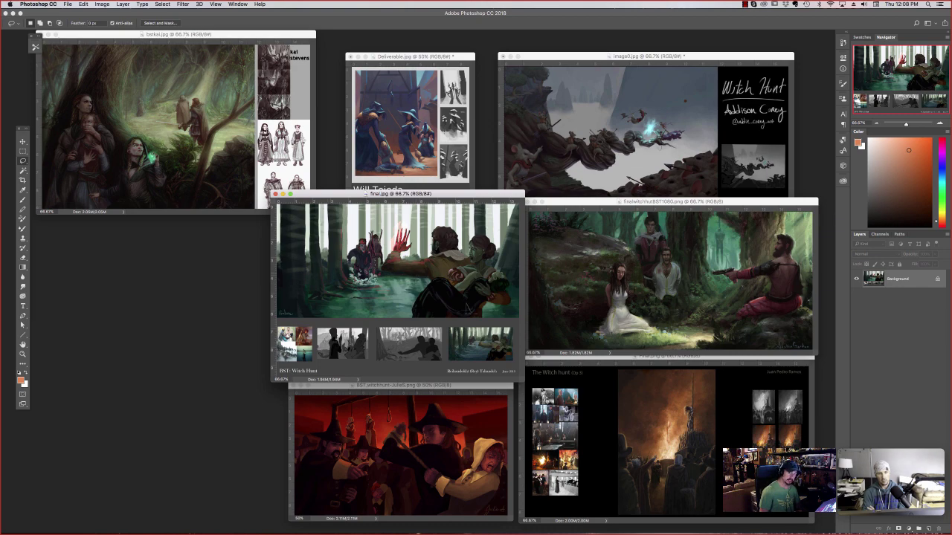
- Enlarge finalwitchhutBST1080.png and bstkai.jpg to 100% to compare the two forest scenes
left_click(587, 265)
key("super+plus")
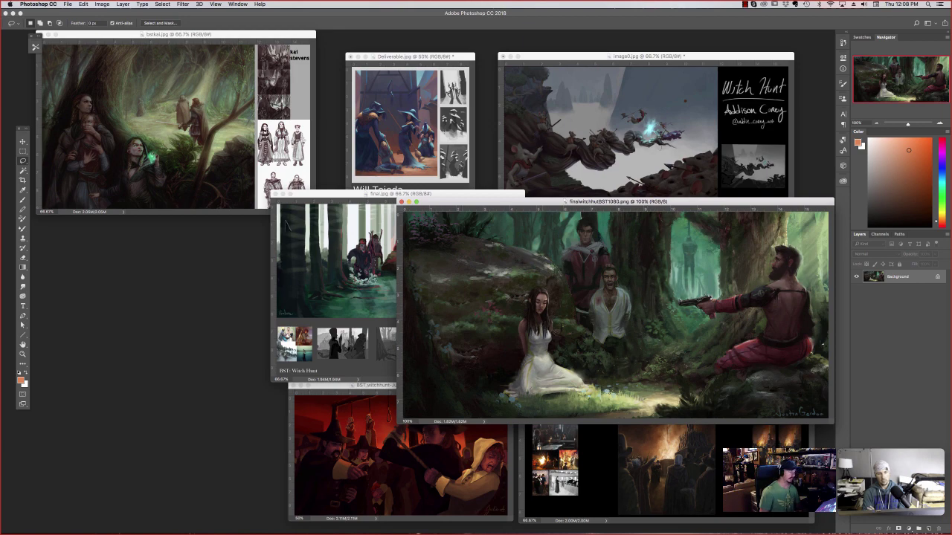
key("super+minus")
key("super+plus")
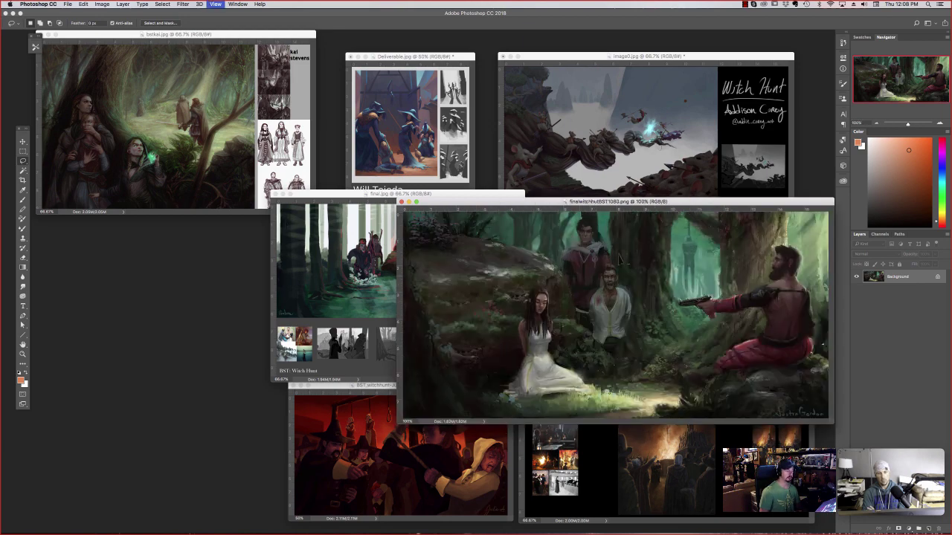
key("super+plus")
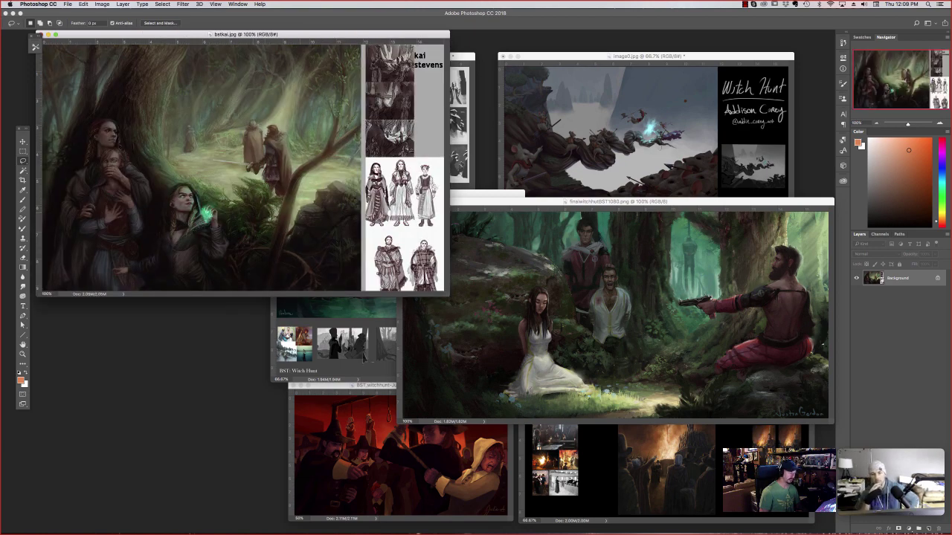
- Enlarge final.jpg to 100% and place it beside finalwitchhutBST1080.png, below bstkai.jpg, for comparison
left_click(336, 342)
key("super+plus")
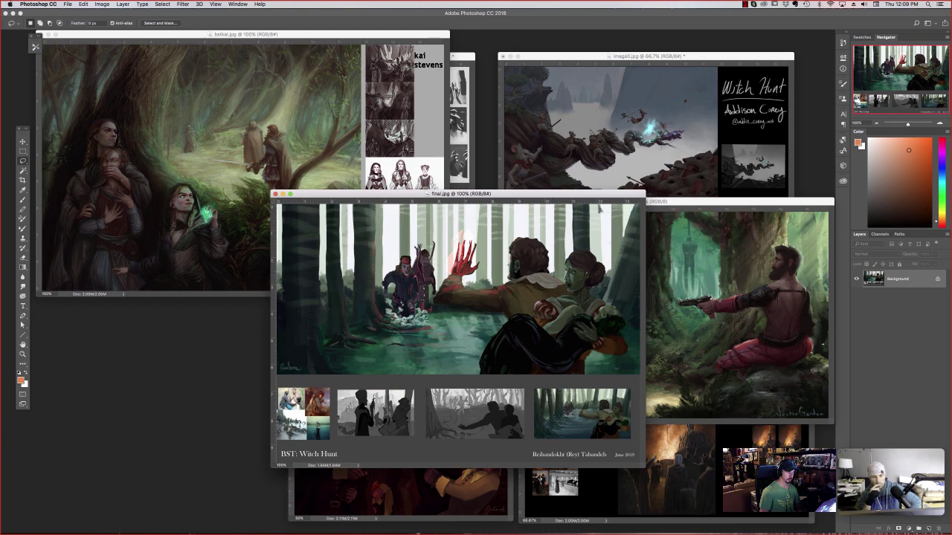
left_click_drag(357, 194, 176, 231)
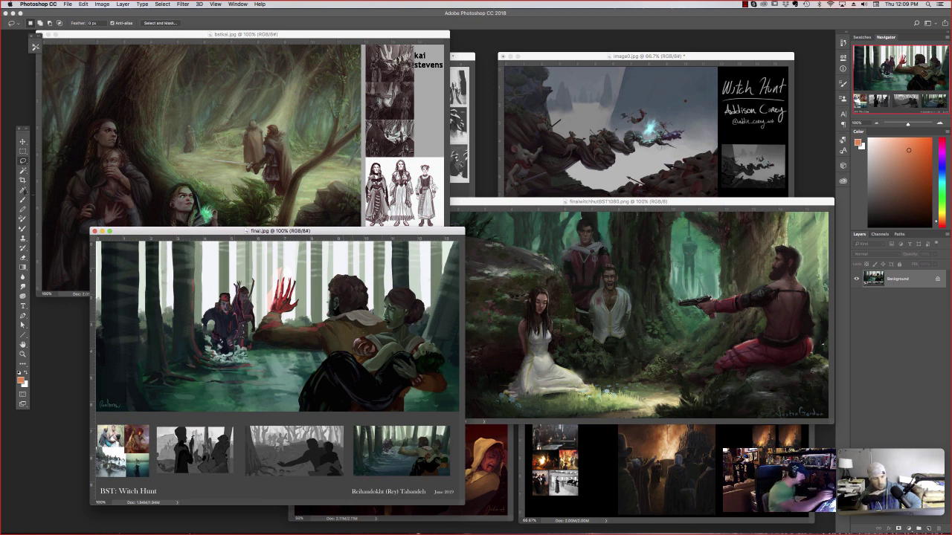
- Sample greens and darks from the bstkai.jpg forest with the Eyedropper and reduce final.jpg to 33.3%
key("i")
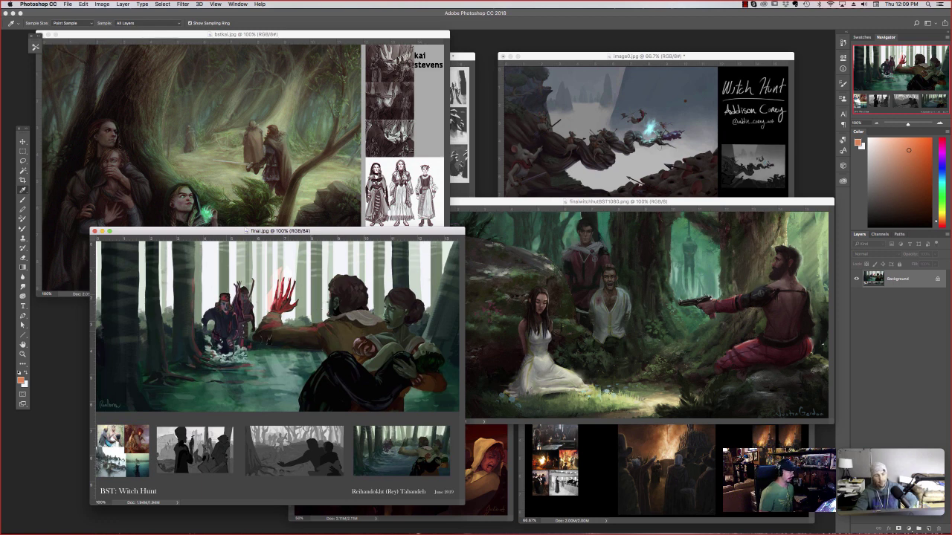
left_click(177, 100)
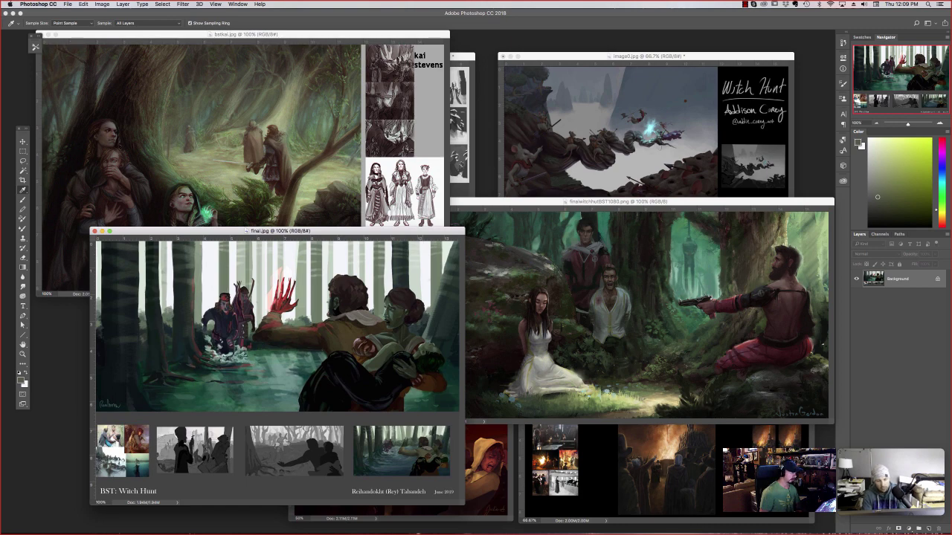
key("super+minus")
key("super+minus")
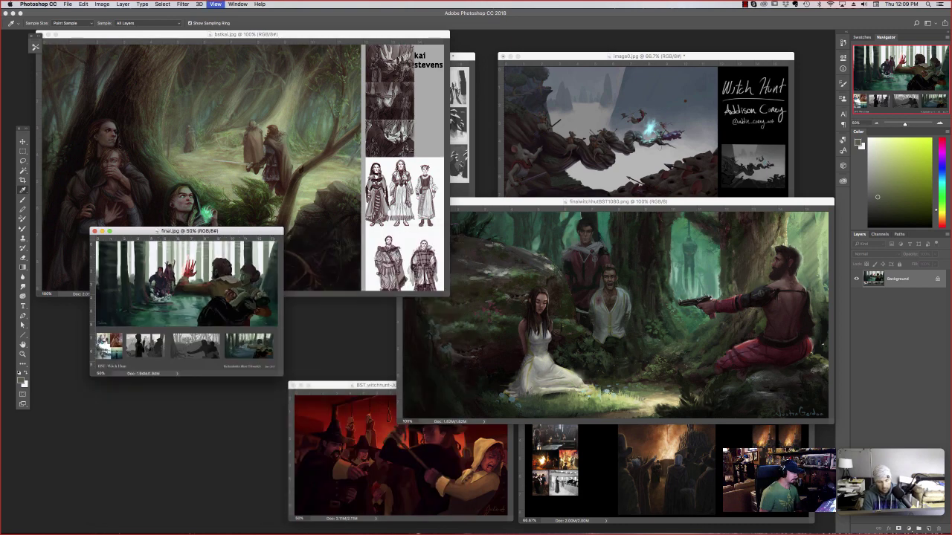
key("super+minus")
key("super+minus")
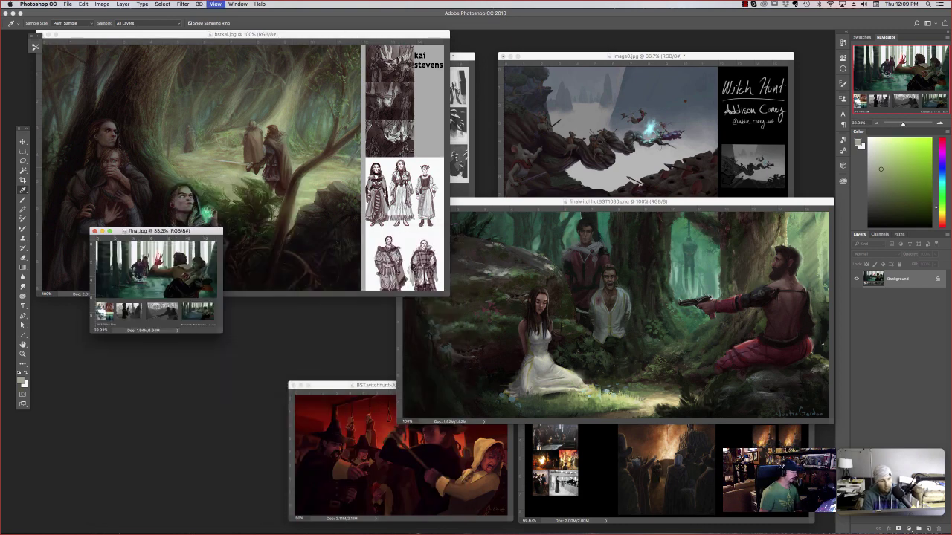
key("super+plus")
key("super+plus")
left_click(325, 52)
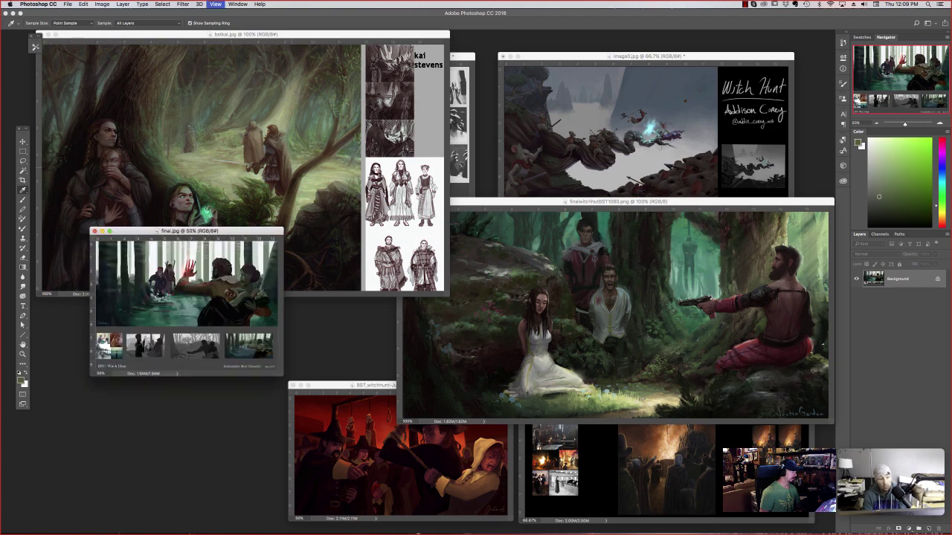
key("super+minus")
left_click(323, 62)
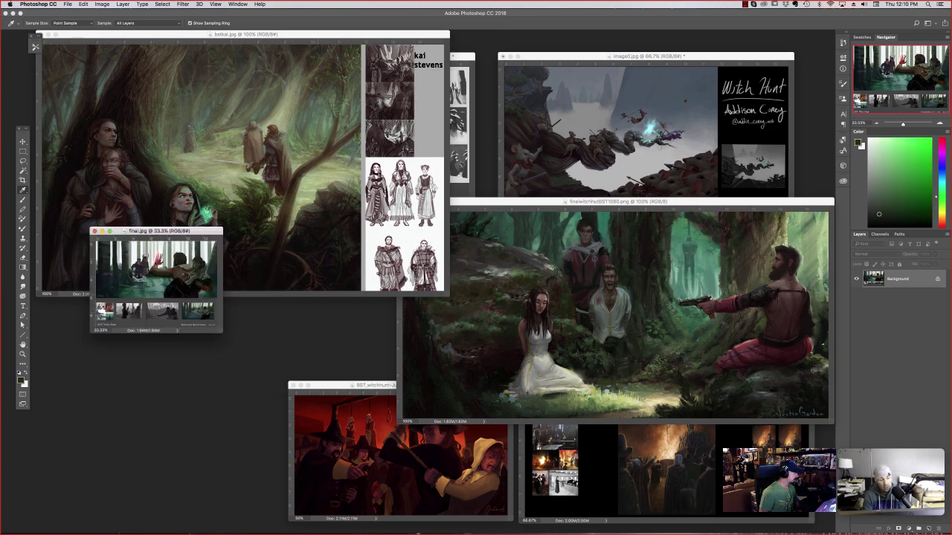
- Reduce bstkai.jpg to 66.7%, and move final.jpg away from it, enlarged to 50%
key("v")
left_click(331, 131)
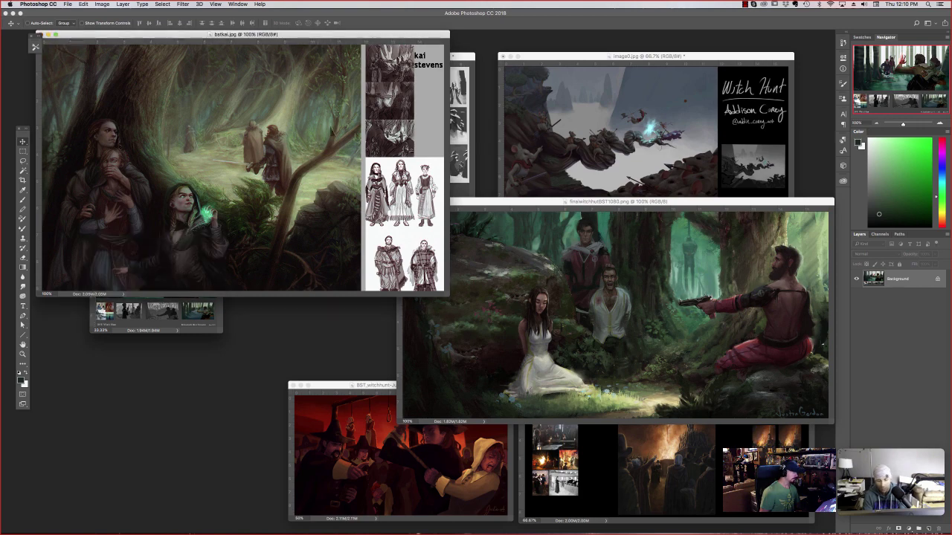
key("super+minus")
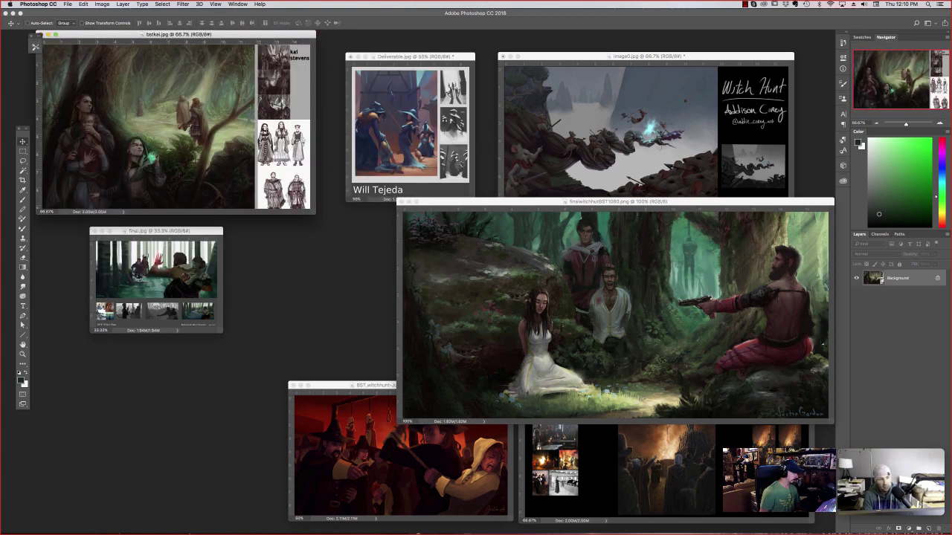
left_click_drag(171, 231, 322, 237)
key("super+plus")
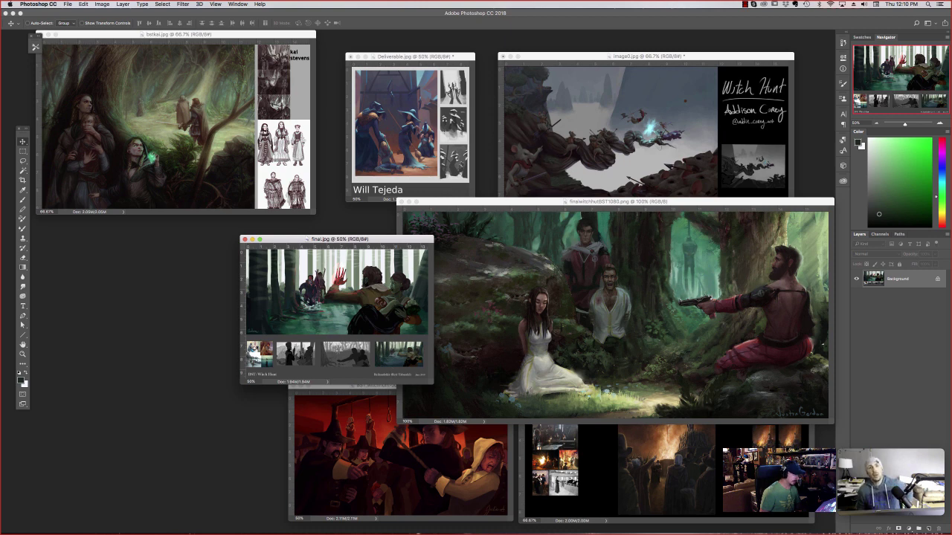
- Bring the red gallows painting forward, move its window to the workspace's upper area and enlarge it to 200%
left_click(470, 451)
key("super+plus")
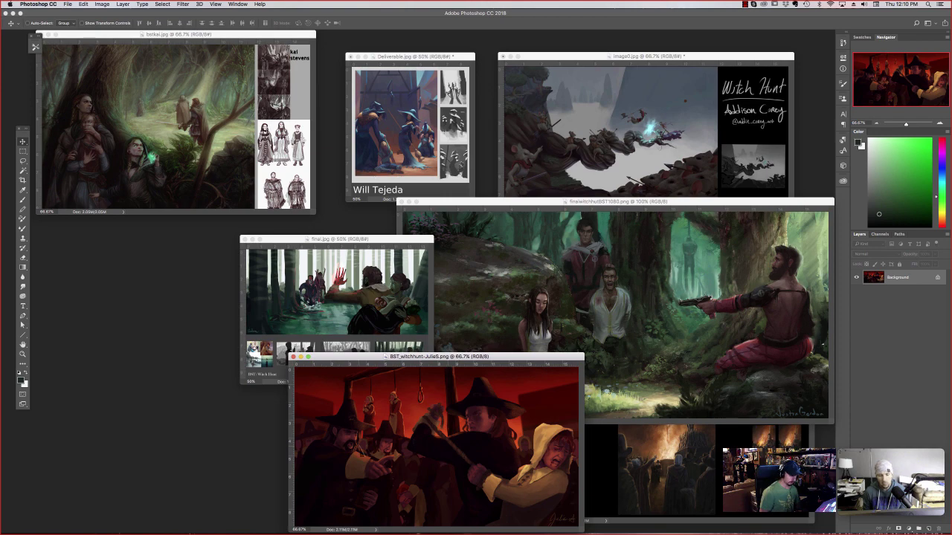
key("super+plus")
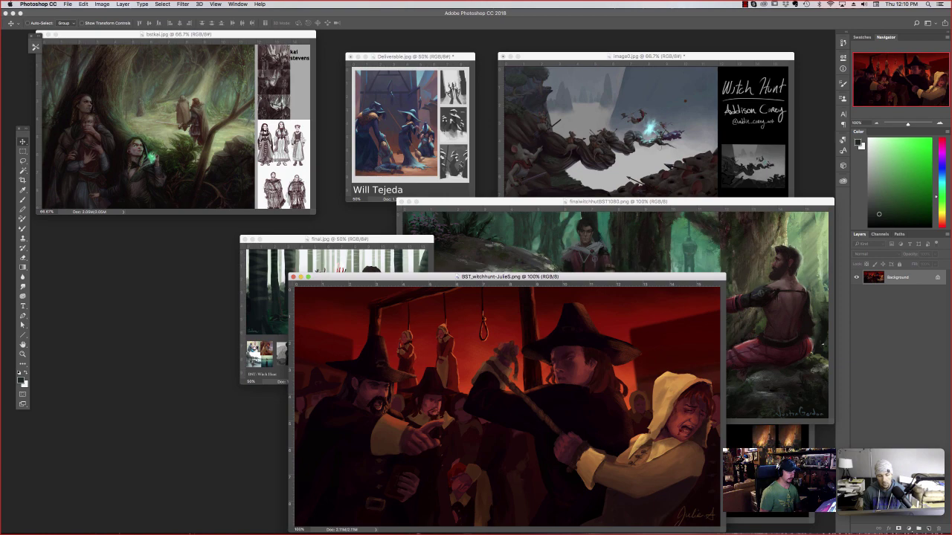
left_click_drag(534, 276, 378, 137)
key("super+plus")
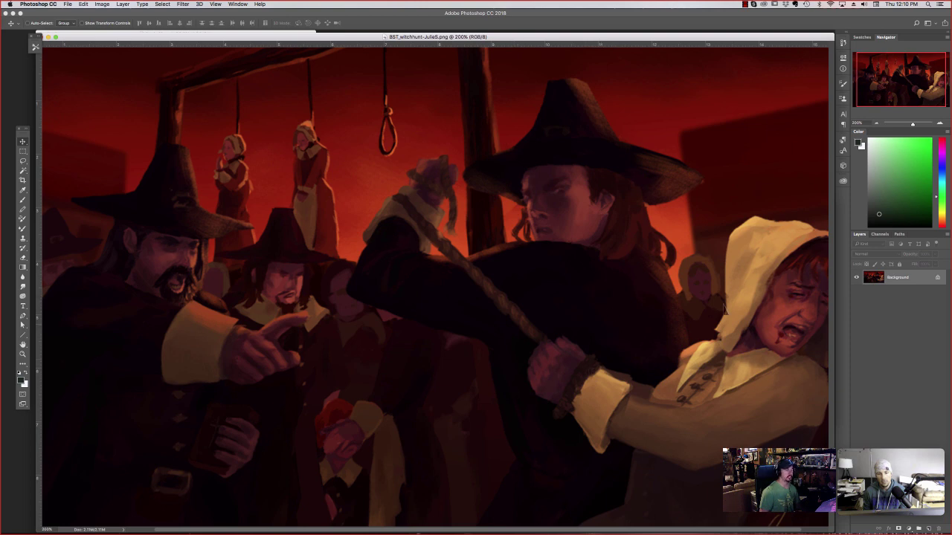
key("super+minus")
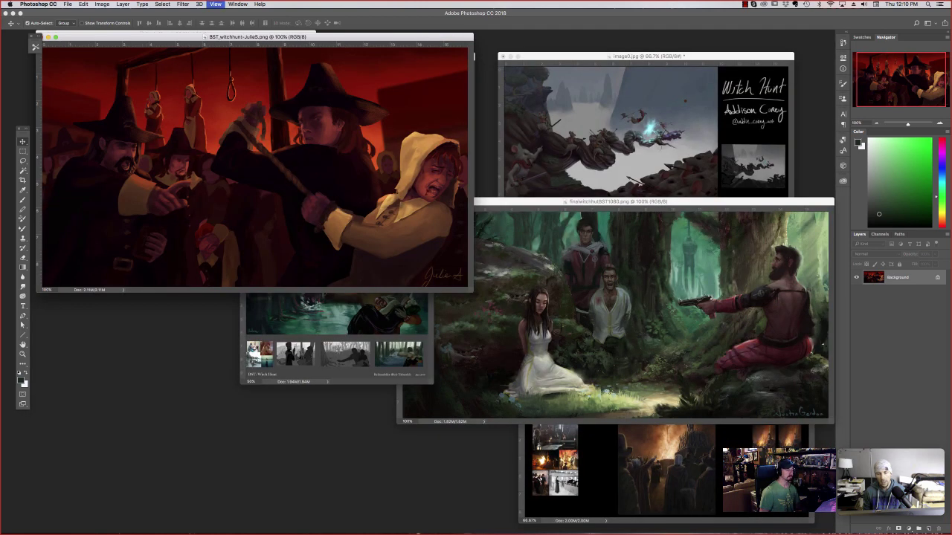
key("super+plus")
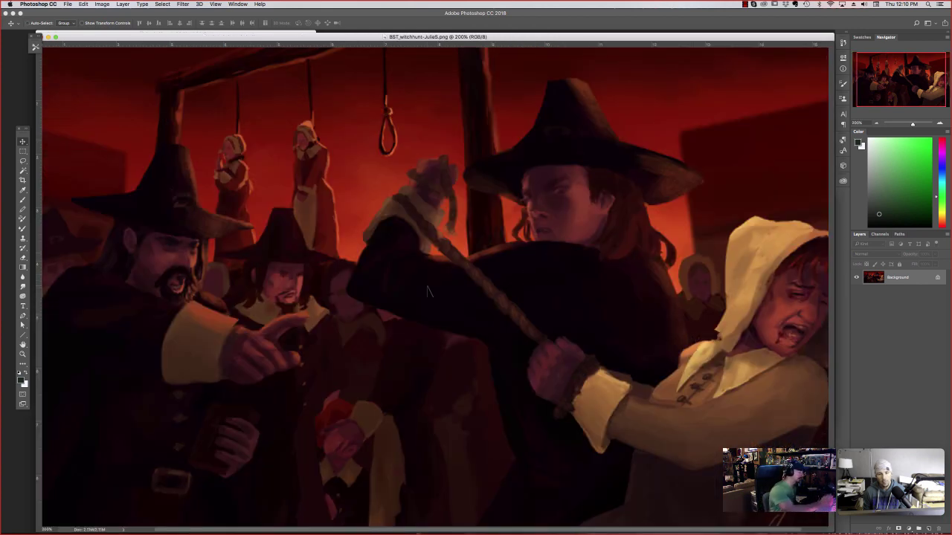
- Pick a textured brush from JeremyFenske_brushset2 and sample the dark coat colour of the rope-holding witch hunter
key("b")
left_click(450, 290, "alt")
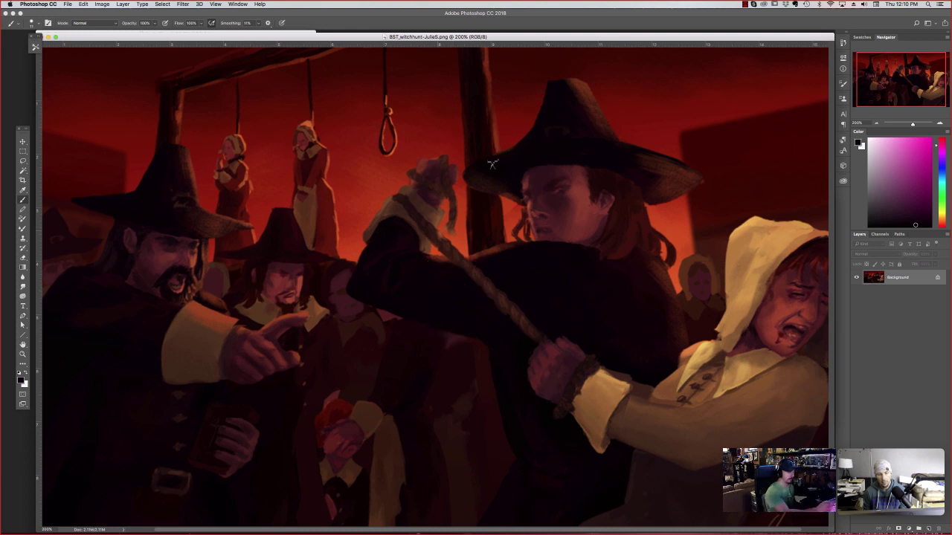
right_click(519, 287)
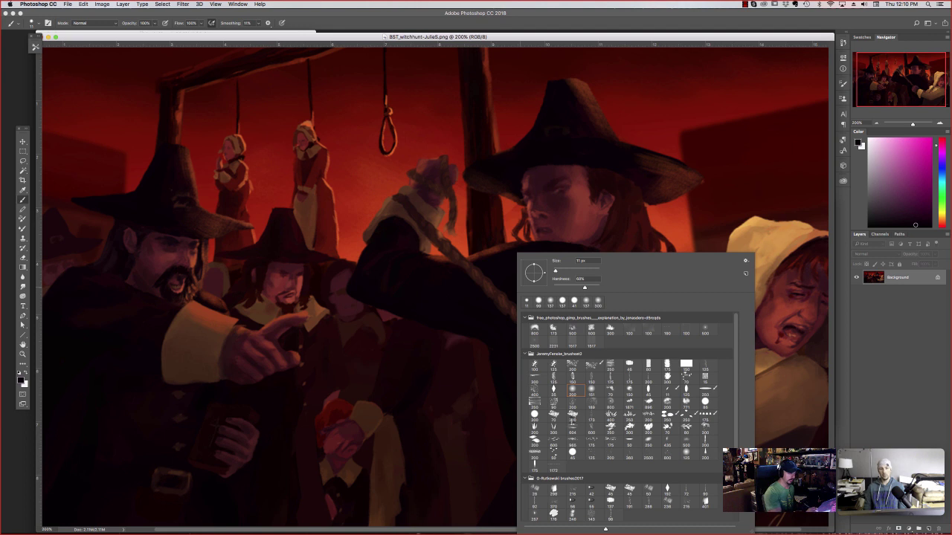
left_click(573, 415)
left_click(451, 276)
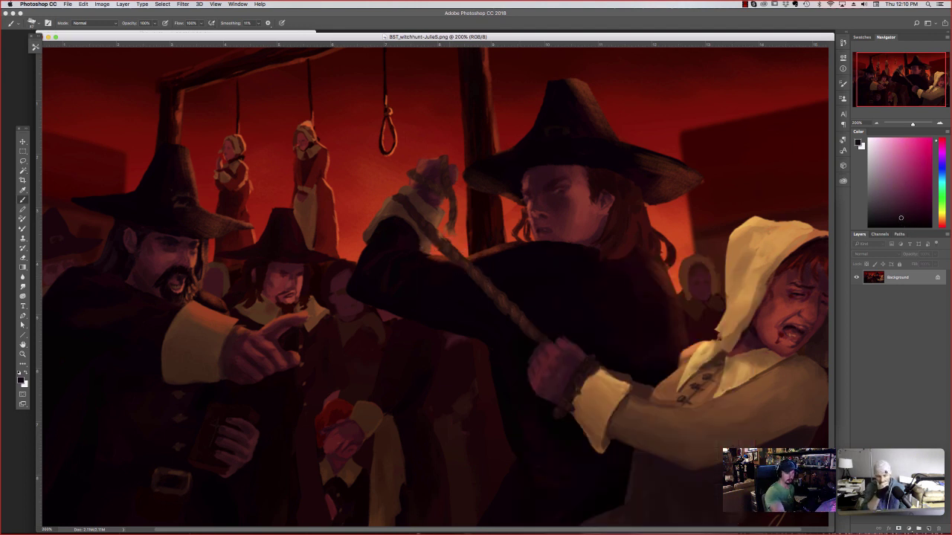
- Paint muted dark-blue textured highlights onto the central witch hunter's raised sleeve, shoulder and hat
left_click(941, 163)
left_click_drag(436, 286, 440, 280)
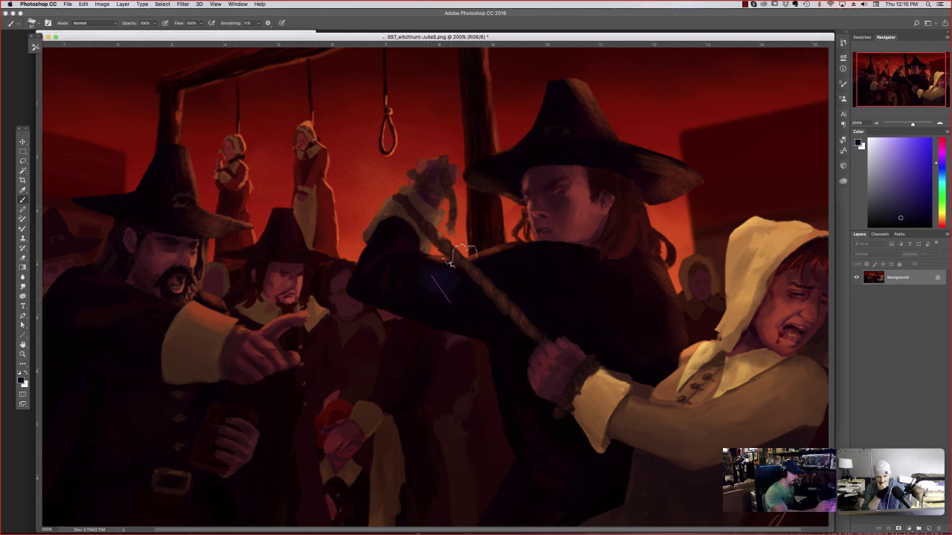
left_click_drag(895, 220, 878, 218)
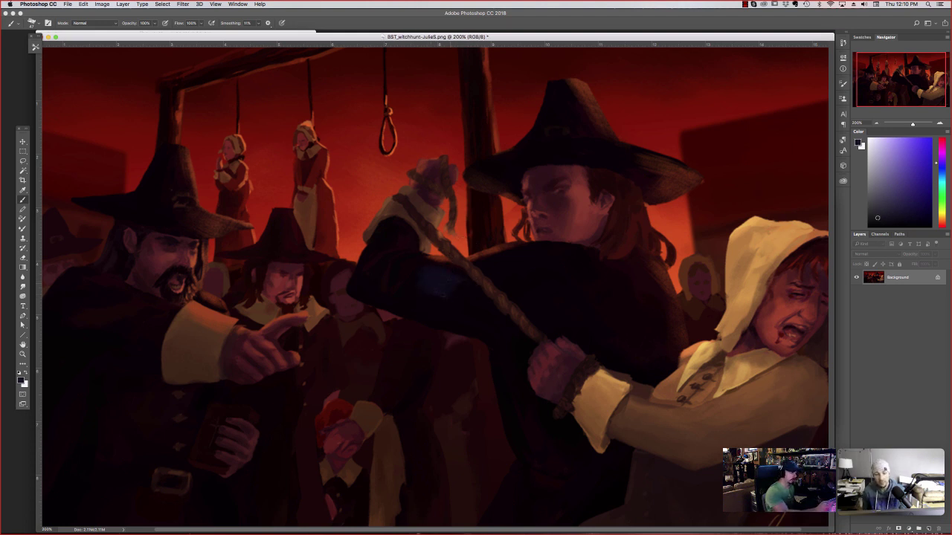
mouse_move(439, 281)
left_mouse_down()
mouse_move(458, 287)
mouse_move(423, 284)
mouse_move(451, 281)
mouse_move(458, 297)
mouse_move(467, 281)
left_mouse_up()
left_click(465, 299, "alt")
left_click(463, 313, "alt")
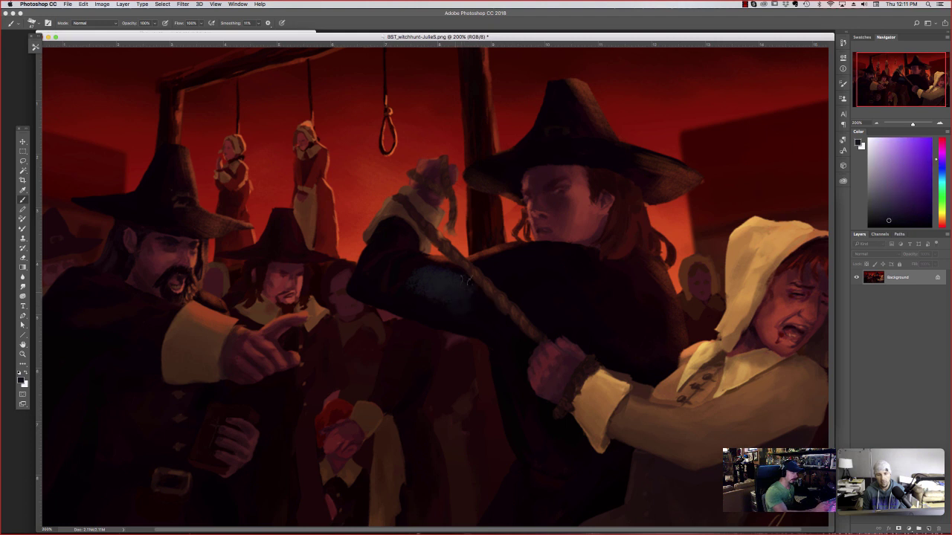
left_click(450, 289, "alt")
mouse_move(571, 267)
left_mouse_down()
mouse_move(544, 260)
mouse_move(596, 265)
mouse_move(616, 296)
mouse_move(598, 259)
mouse_move(633, 293)
mouse_move(501, 268)
left_mouse_up()
mouse_move(556, 146)
left_mouse_down()
mouse_move(546, 144)
mouse_move(558, 98)
left_mouse_up()
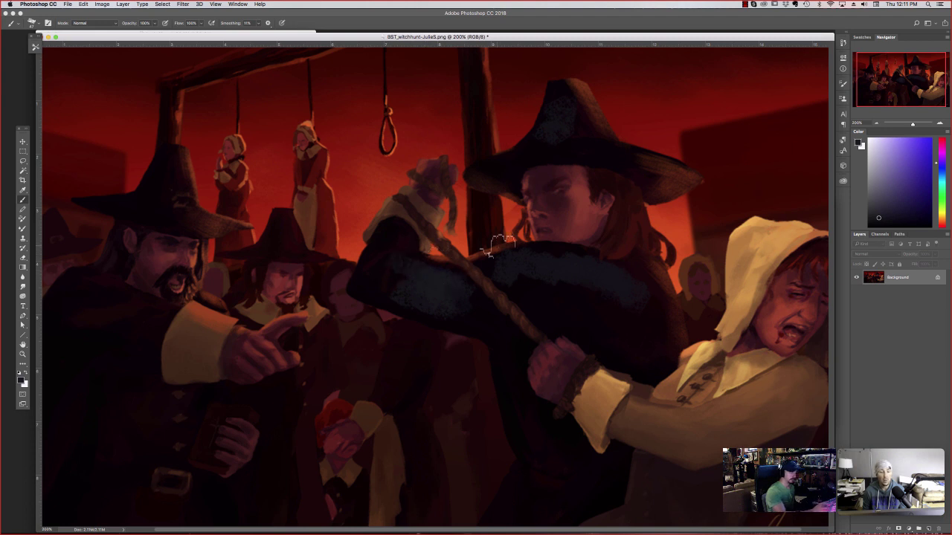
- Shift the paint hue to a desaturated orange, dab it onto the raised sleeve and shrink the brush
left_click(942, 220)
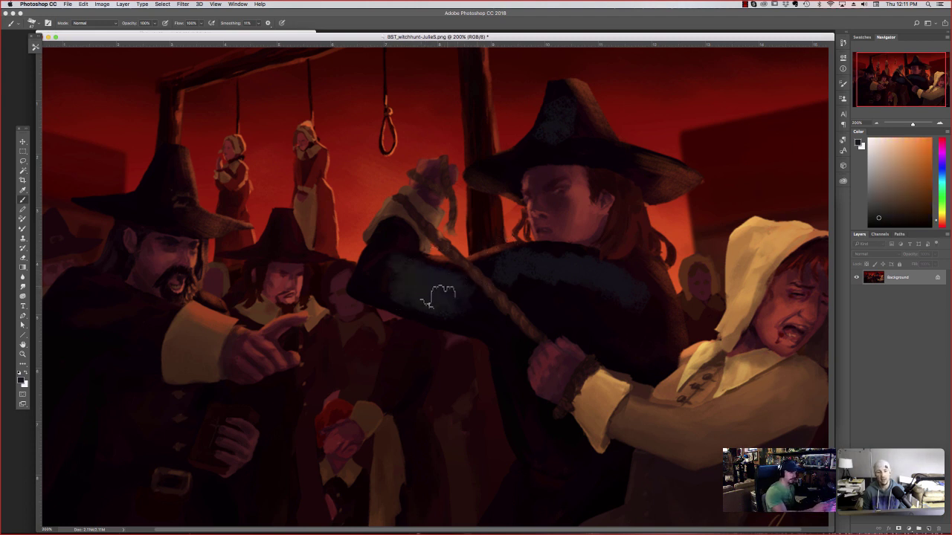
right_click(461, 284)
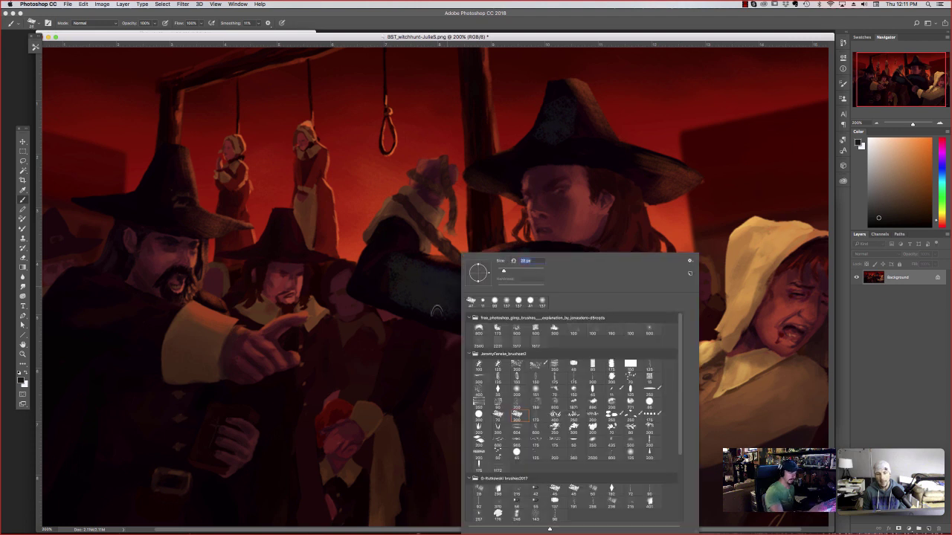
left_click(434, 301)
key("bracketleft")
key("bracketleft")
key("bracketleft")
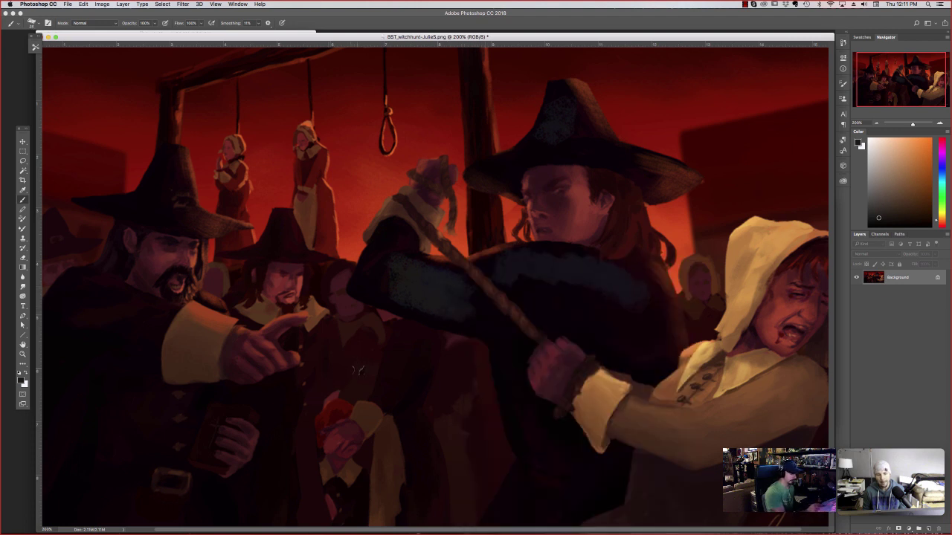
- Blend the raised sleeve's highlights into its dark edges using colours sampled from the coat
left_click(452, 312, "alt")
left_click(452, 313, "alt")
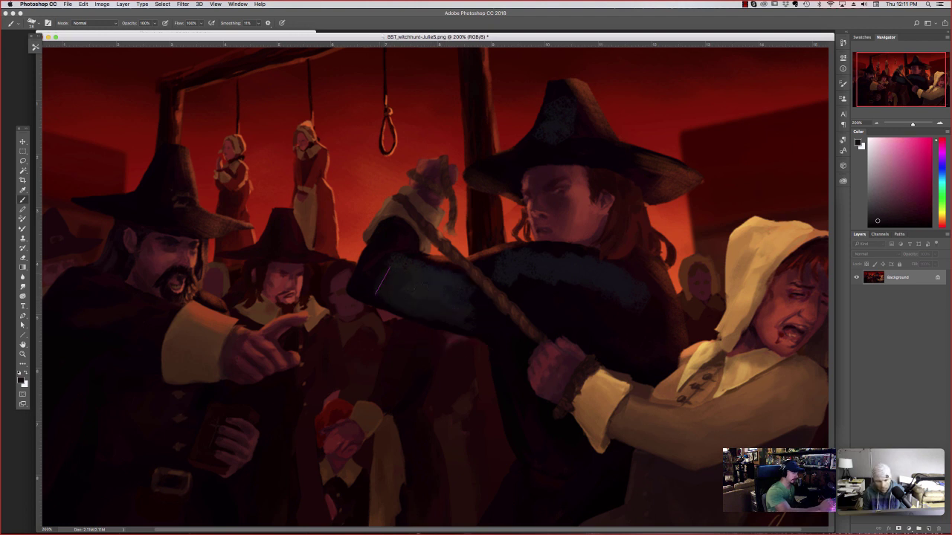
left_click(411, 287, "alt")
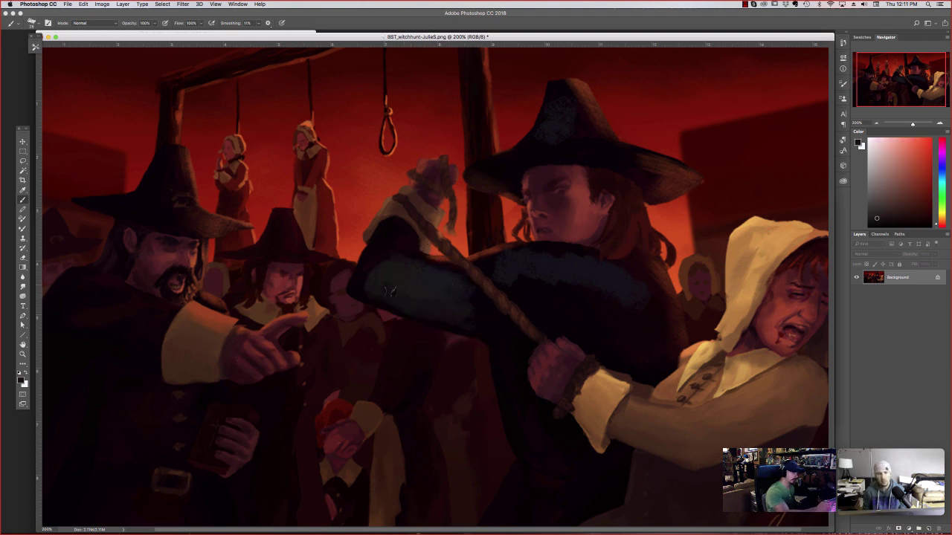
left_click(384, 292, "alt")
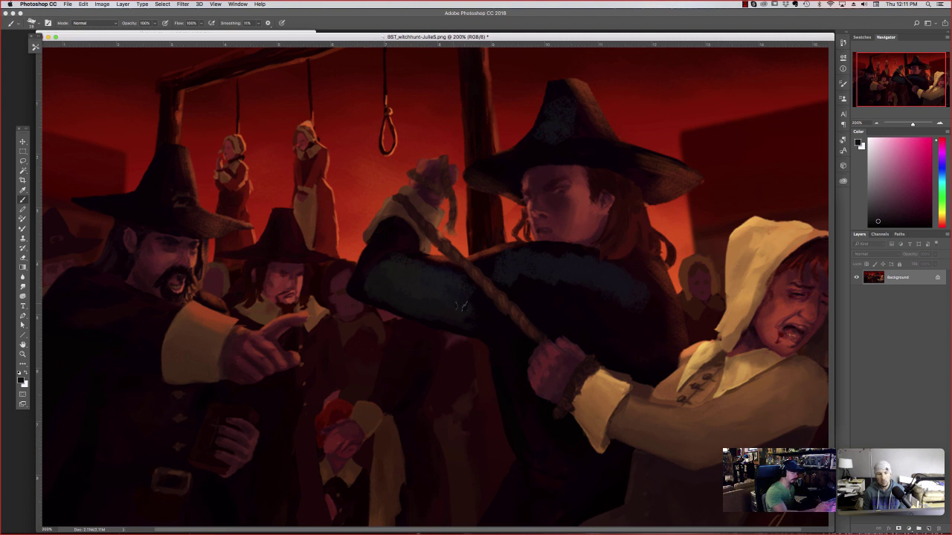
left_click(466, 319, "alt")
left_click_drag(477, 305, 477, 321)
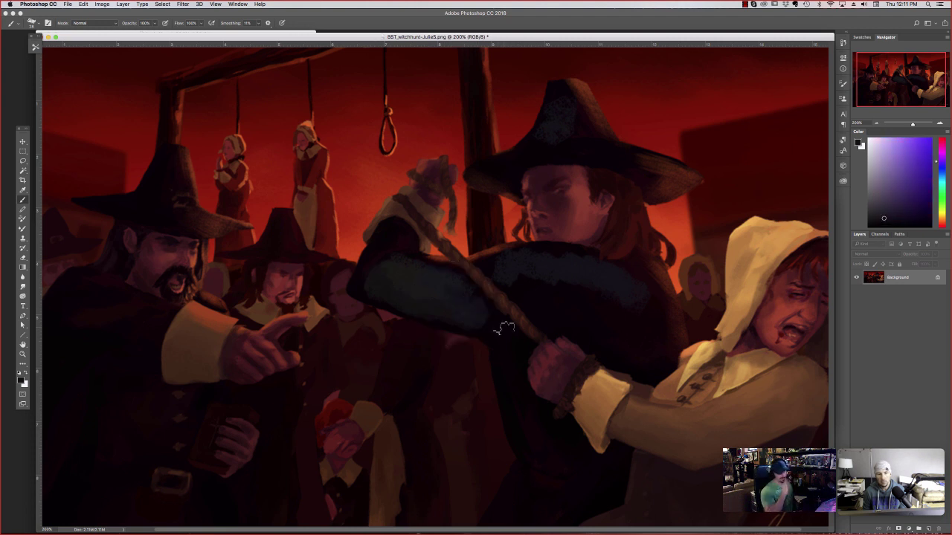
left_click(361, 294, "alt")
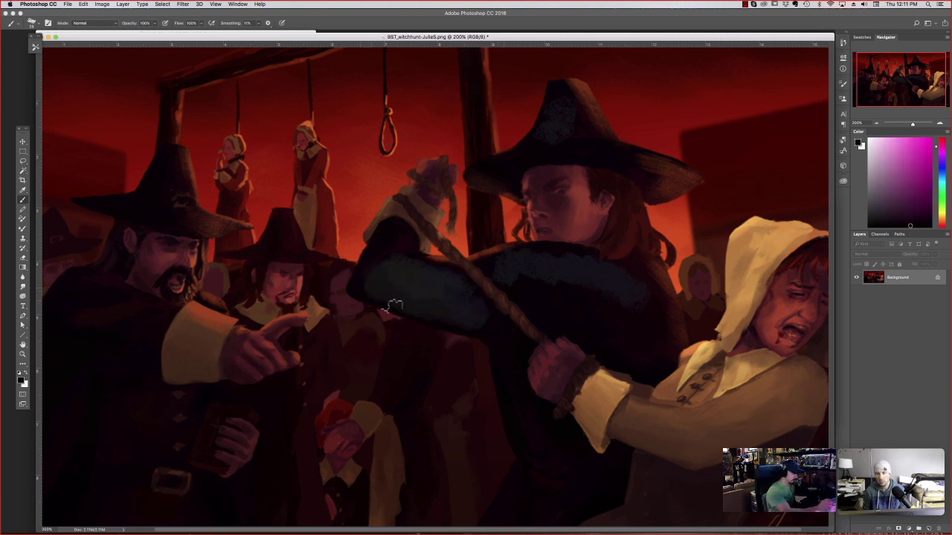
left_click(410, 297, "alt")
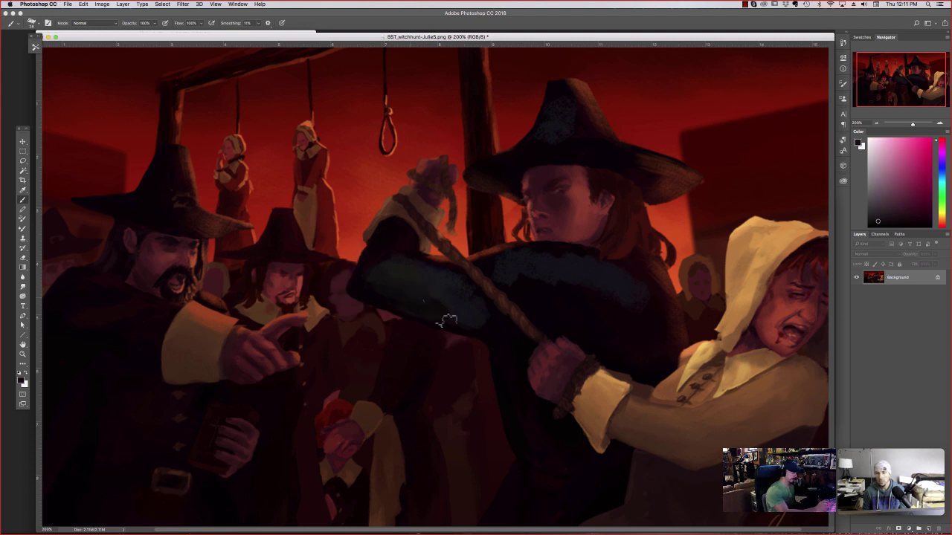
- Lower the brush opacity to about 78% and sample the dark tones of the central witch hunter's raised sleeve
left_click(201, 23)
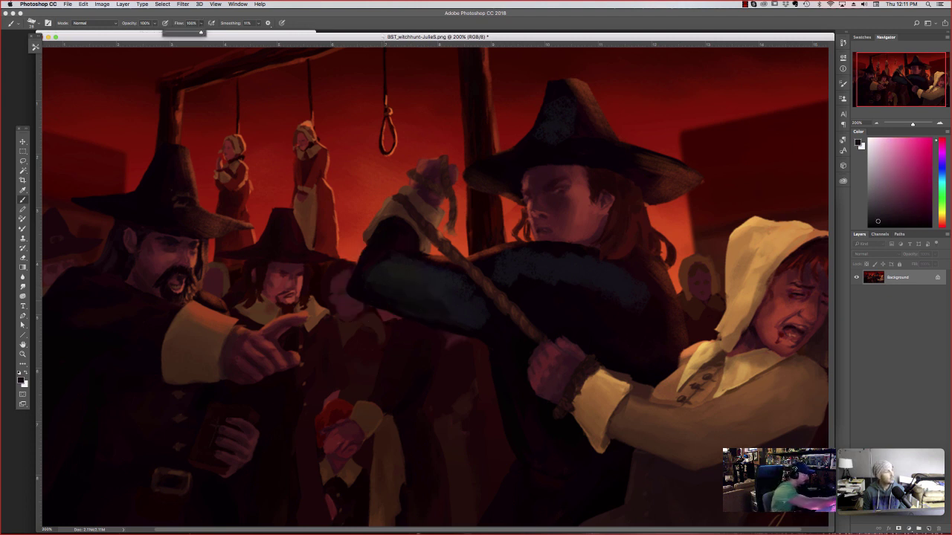
left_click(147, 23)
left_click(155, 23)
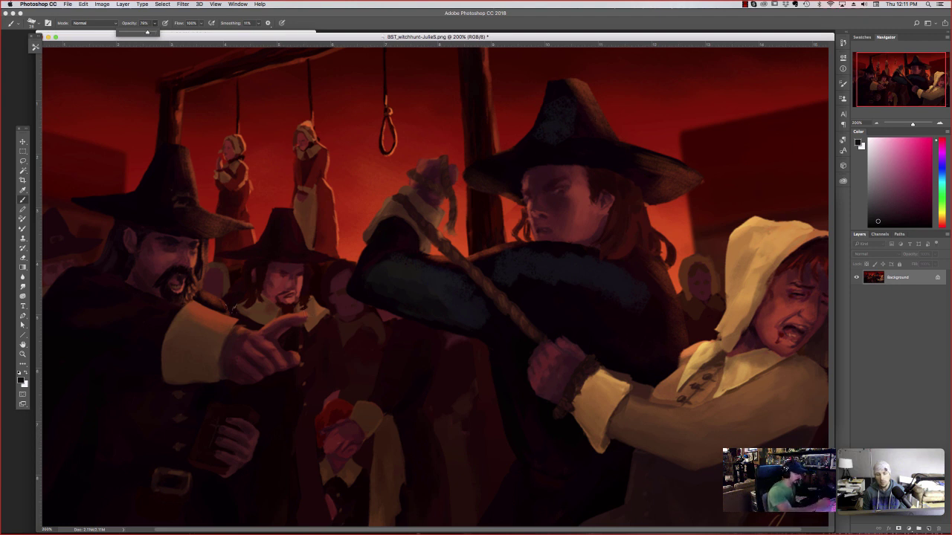
left_click(424, 293, "alt")
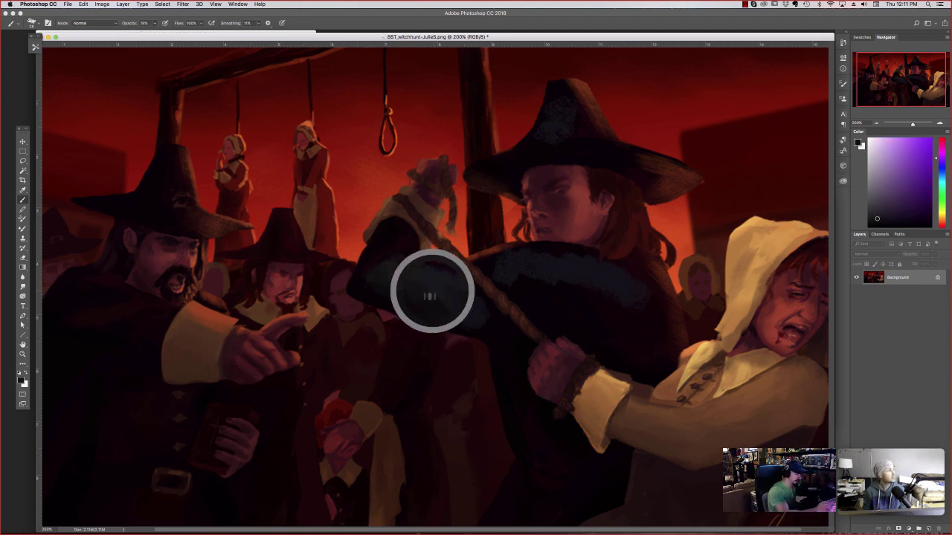
left_click(425, 284, "alt")
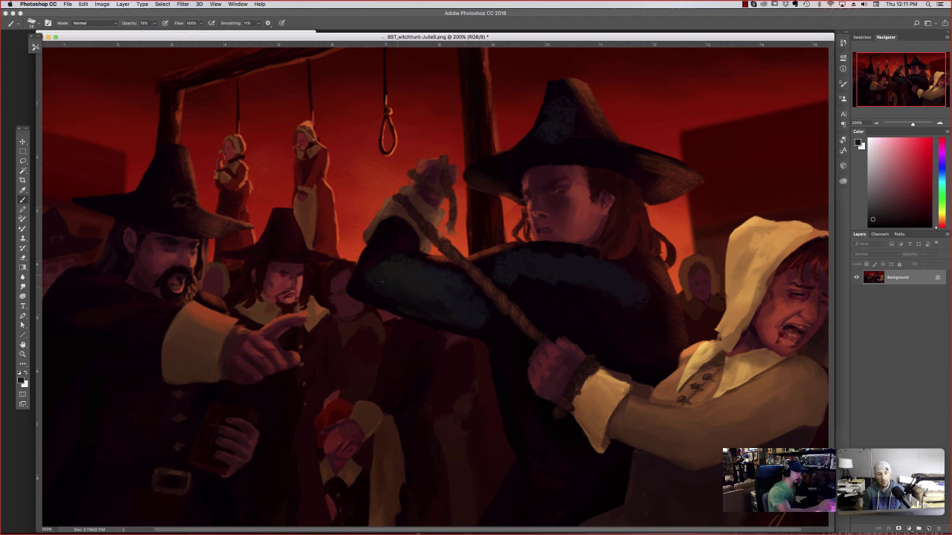
- Compare hues by sampling colours across the hooded woman's tan sleeve and dark skirt and the witch hunter's raised sleeve
left_click(746, 417, "alt")
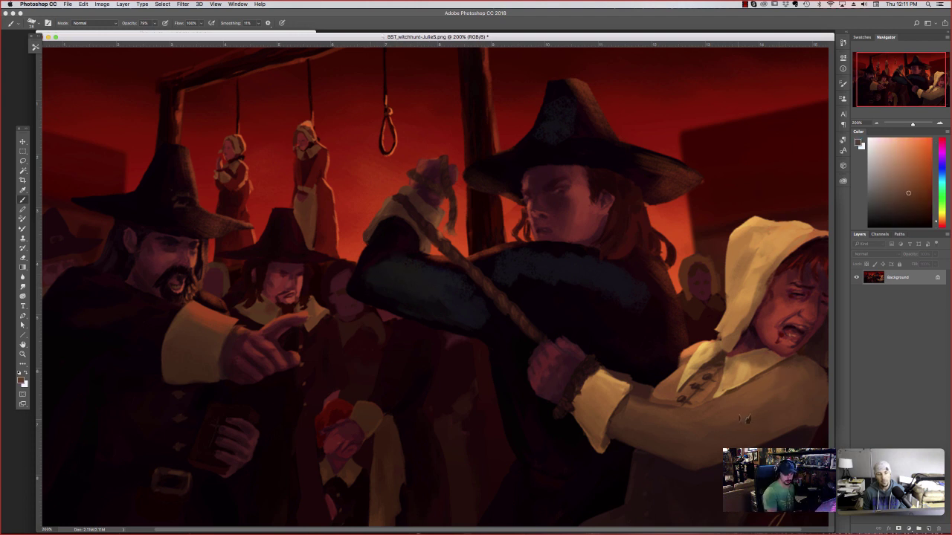
left_click(645, 414, "alt")
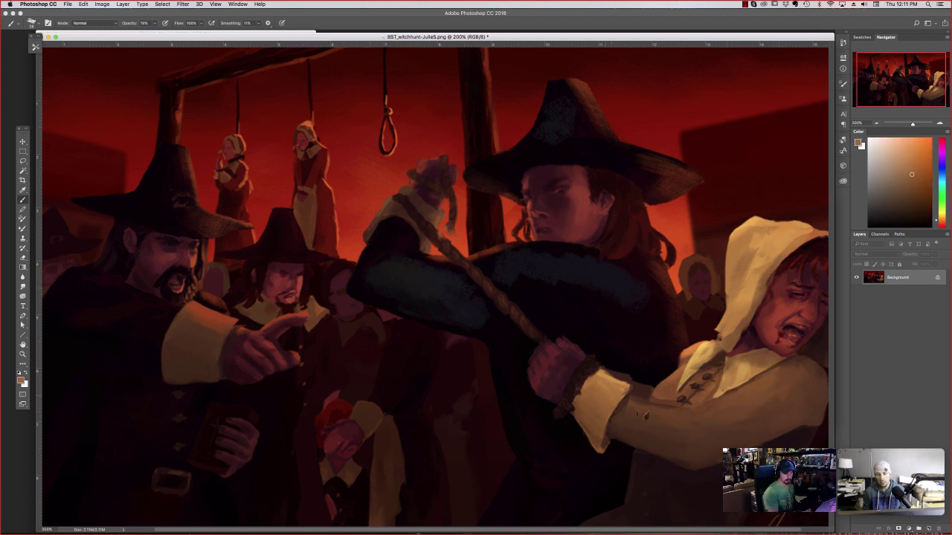
left_click(677, 419, "alt")
left_click(775, 378, "alt")
left_click(776, 519, "alt")
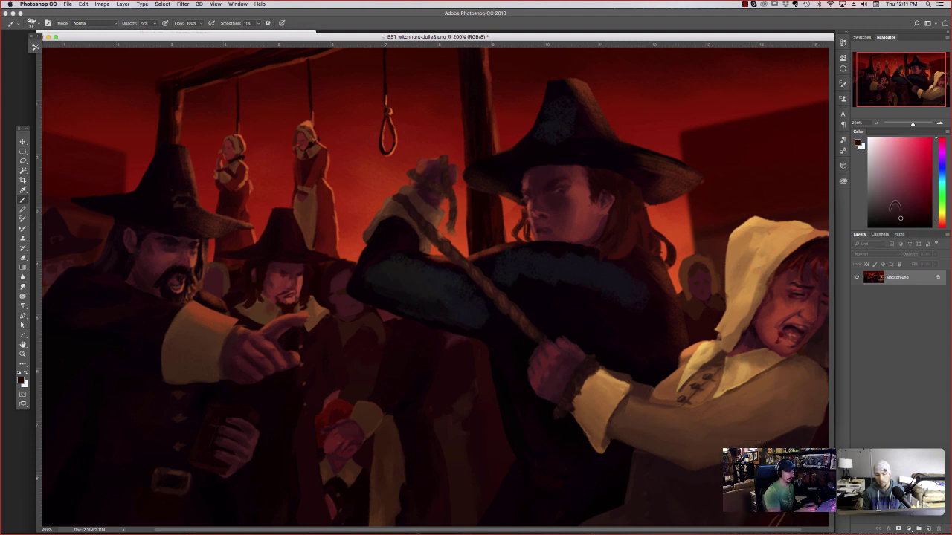
left_click(461, 312, "alt")
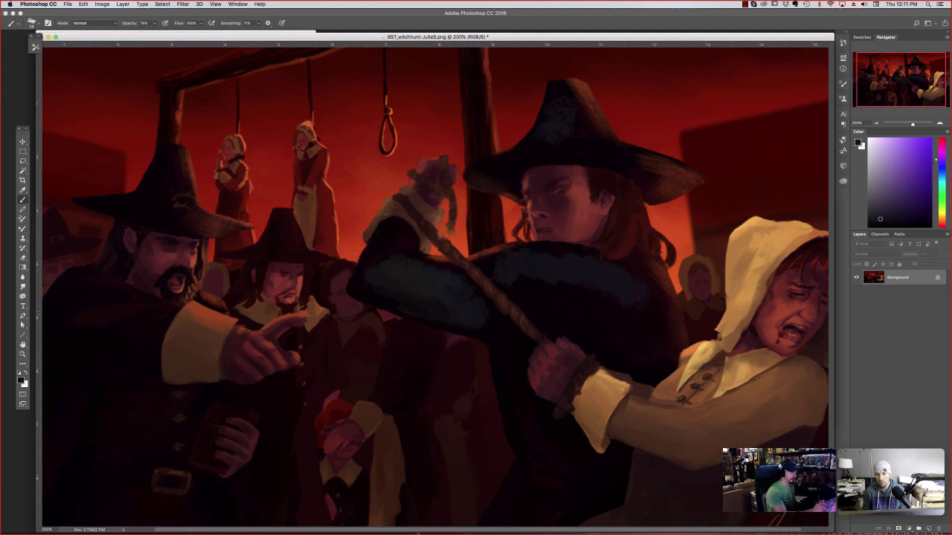
left_click(435, 297, "alt")
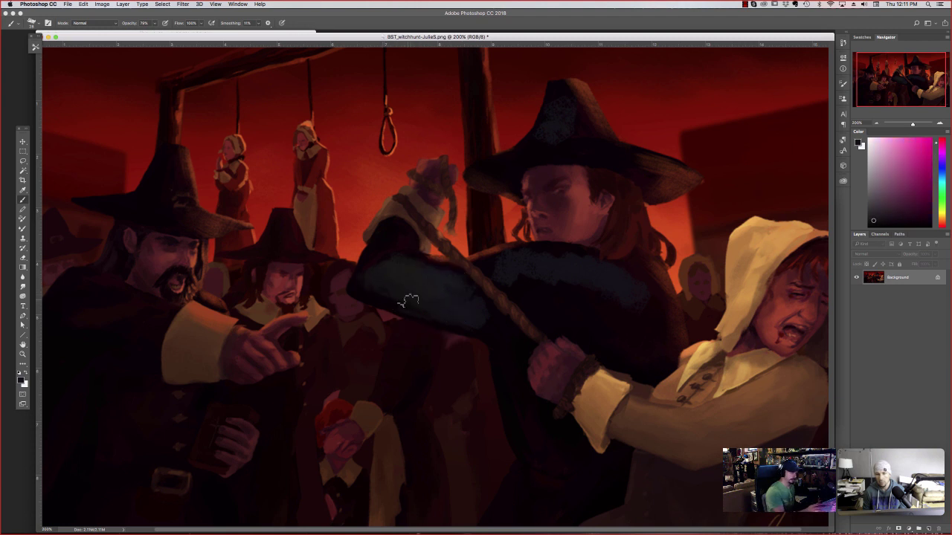
- Move the gallows painting's window down over the lower paintings and show it at 100%
key("super+minus")
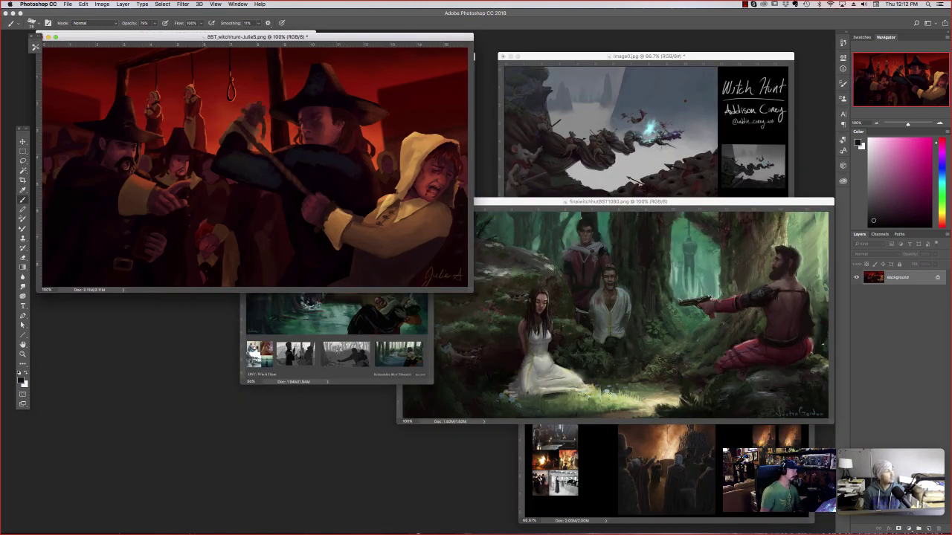
left_click_drag(257, 36, 470, 345)
key("super+minus")
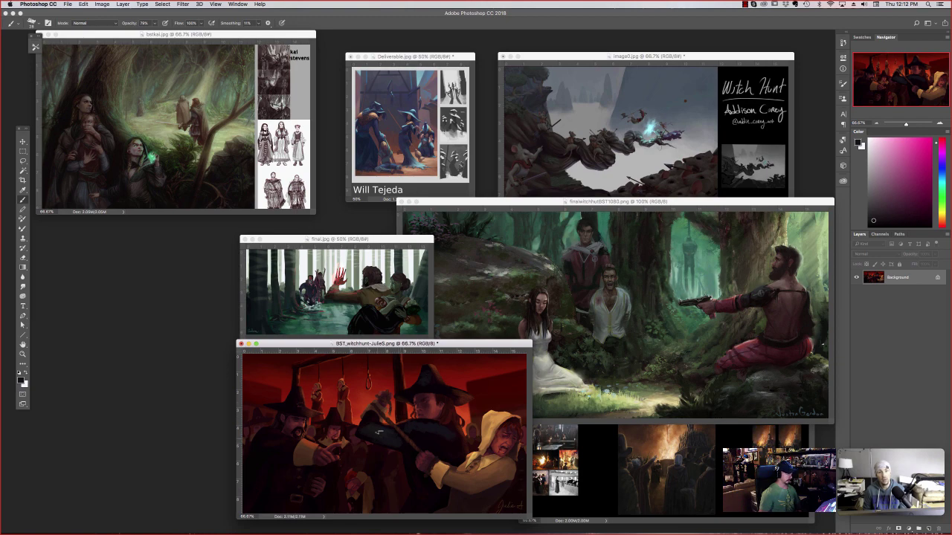
key("super+1")
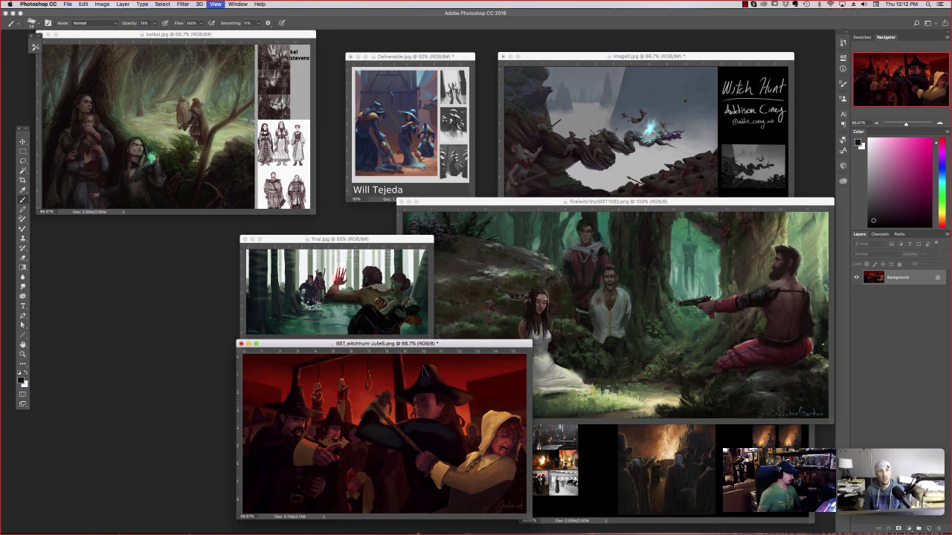
- Lasso the red sky and gallows background along the figures' hats and shoulders, leaving out the hooded woman
key("l")
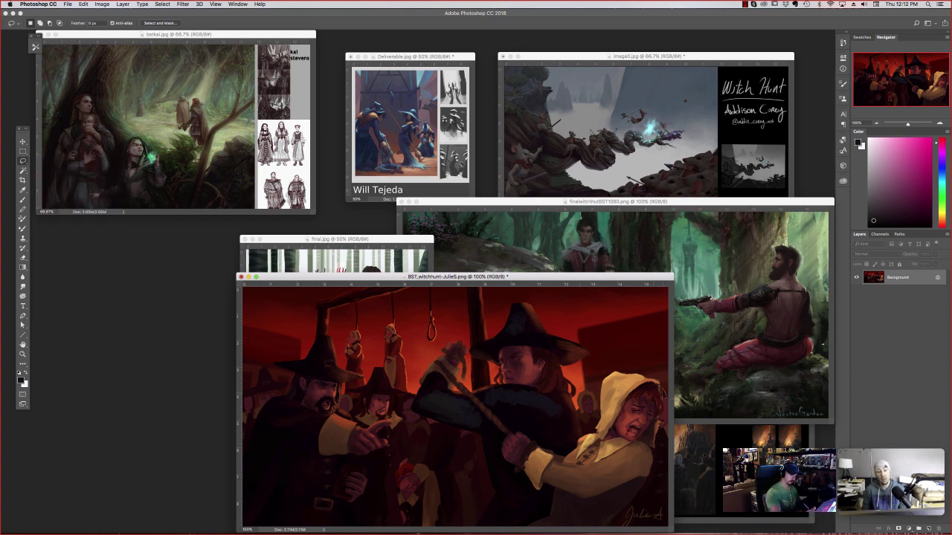
mouse_move(652, 375)
left_mouse_down()
mouse_move(601, 424)
mouse_move(541, 324)
mouse_move(474, 355)
mouse_move(482, 394)
left_mouse_up()
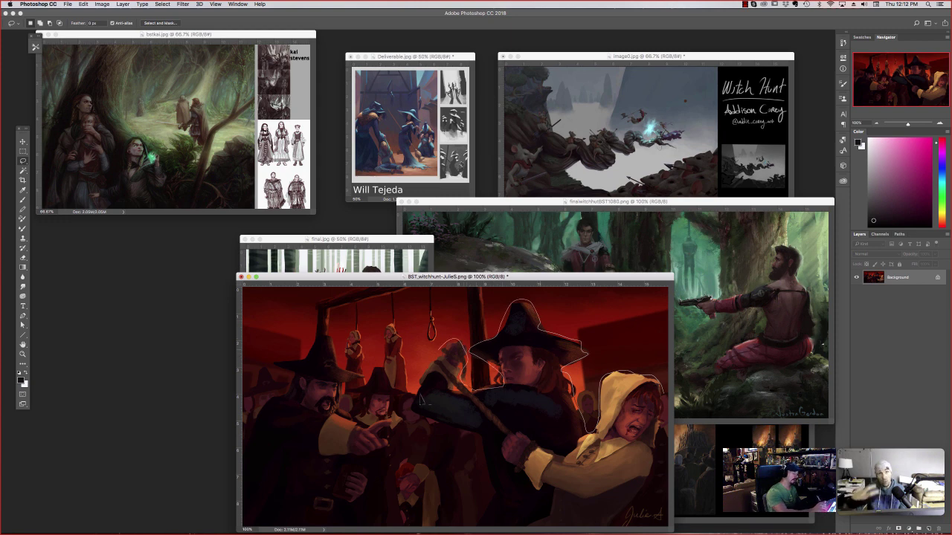
mouse_move(421, 400)
left_mouse_down()
mouse_move(372, 380)
mouse_move(360, 387)
mouse_move(336, 343)
mouse_move(288, 367)
mouse_move(255, 438)
mouse_move(240, 293)
mouse_move(525, 289)
mouse_move(525, 299)
left_mouse_up()
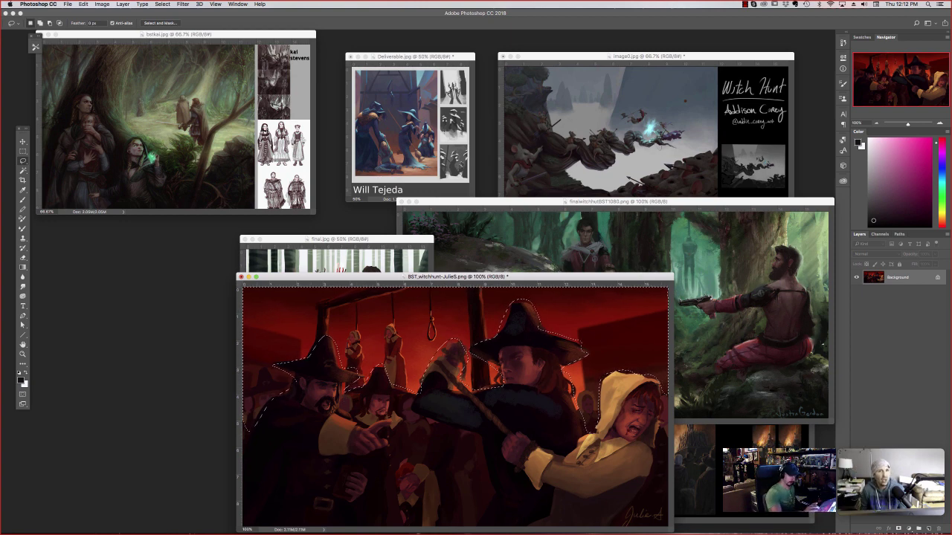
mouse_move(624, 371)
left_mouse_down()
mouse_move(597, 422)
mouse_move(577, 407)
left_mouse_up()
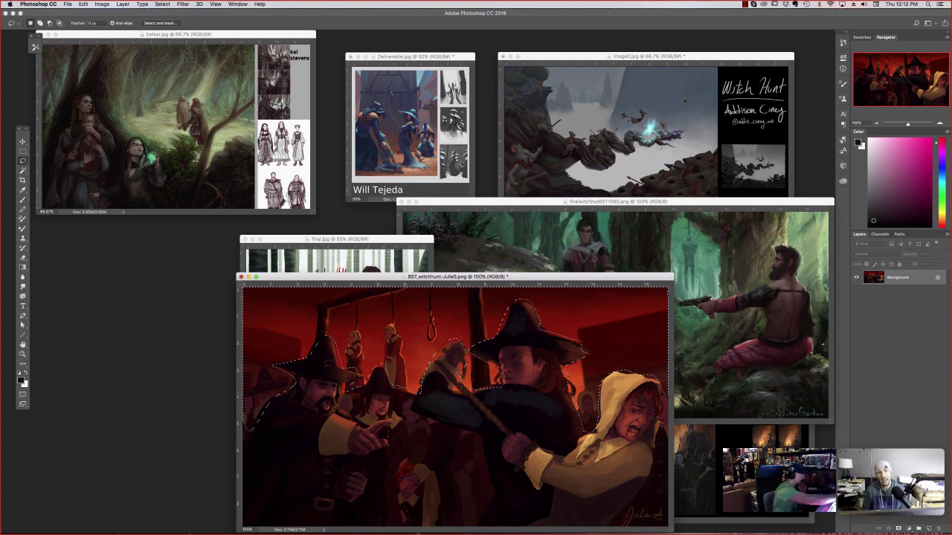
- Apply Levels to the selected background, raising its output blacks for a lighter, hazier backdrop
left_click(102, 4)
mouse_move(119, 25)
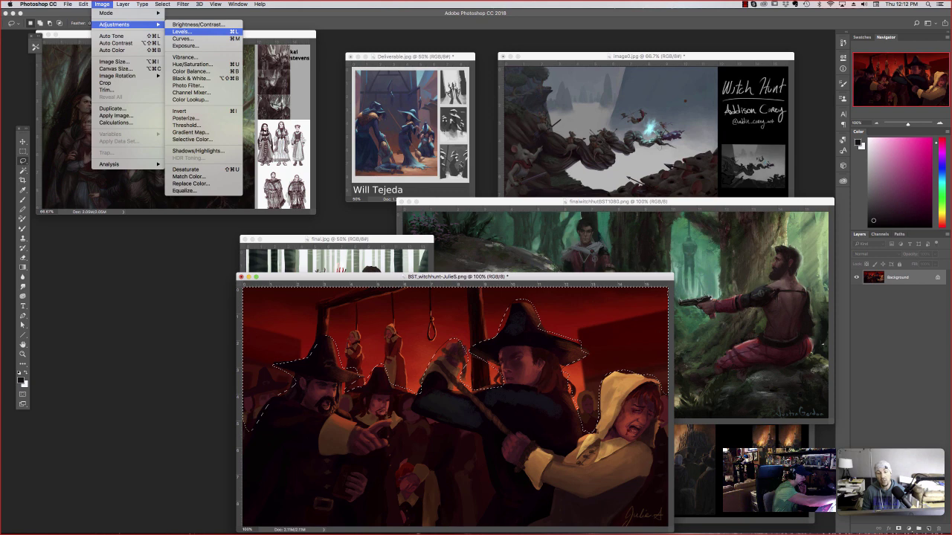
left_click(182, 31)
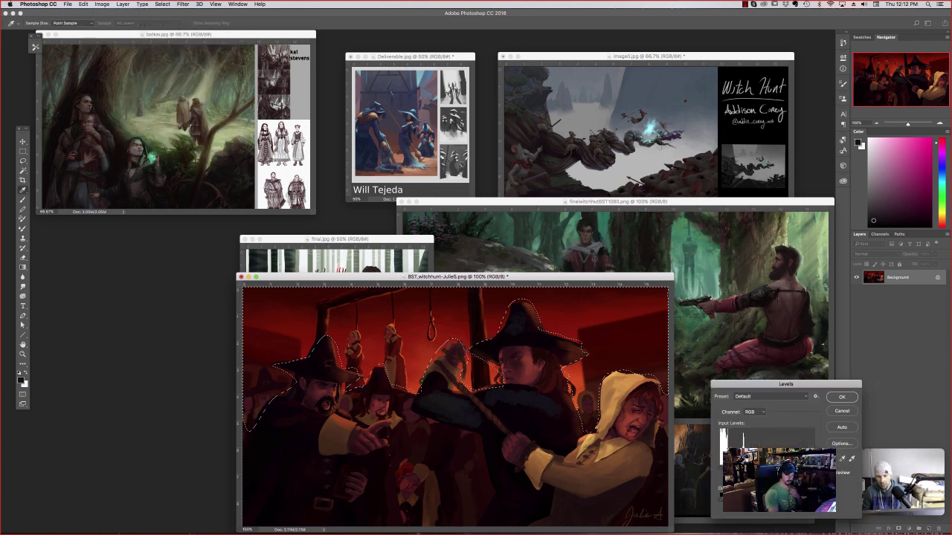
left_click_drag(720, 502, 742, 501)
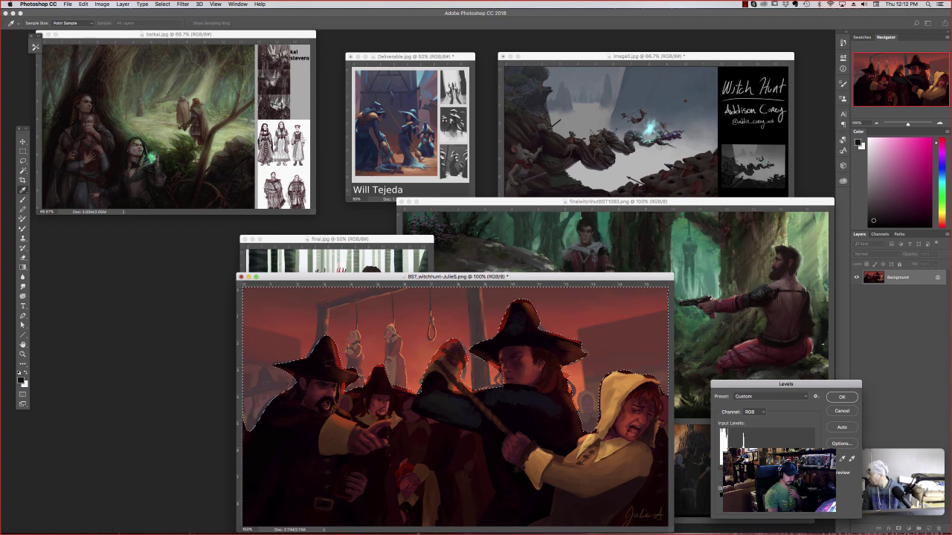
left_click(830, 473)
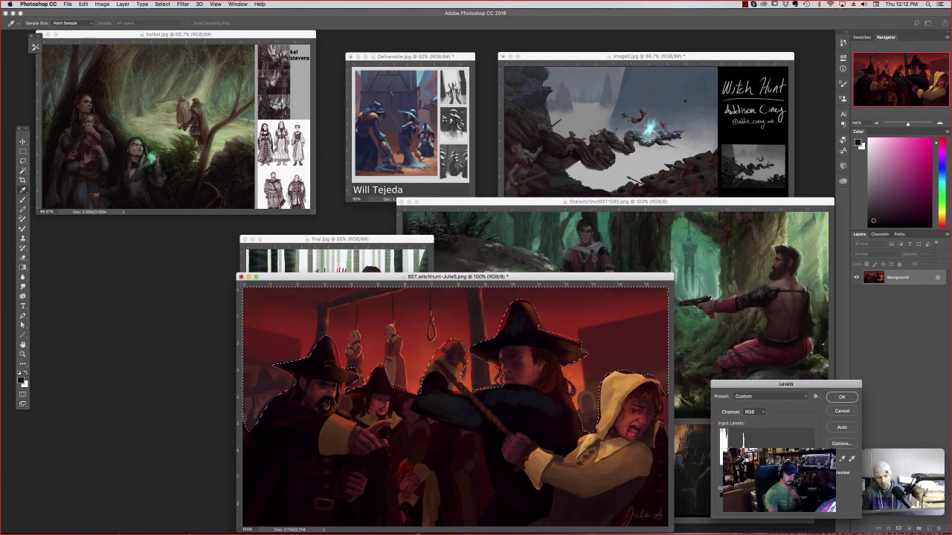
left_click(841, 397)
- Reduce the selected background's saturation to about -40 with Hue/Saturation, and deselect it
left_click(102, 5)
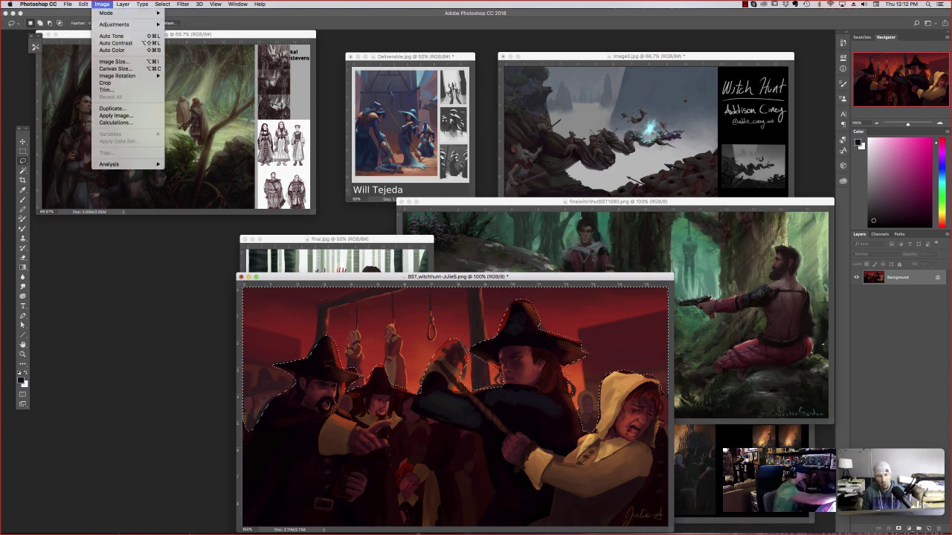
left_click(102, 4)
left_click(102, 4)
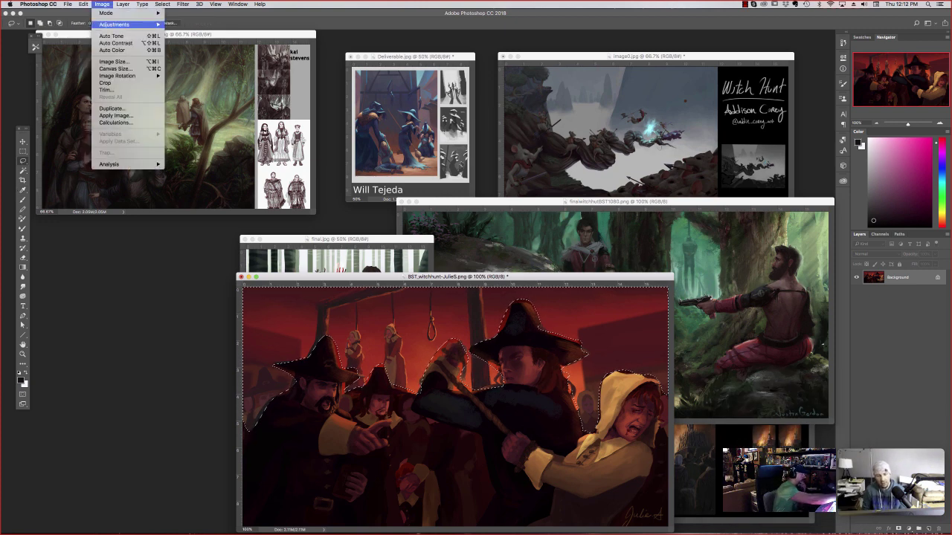
mouse_move(114, 25)
left_click(187, 64)
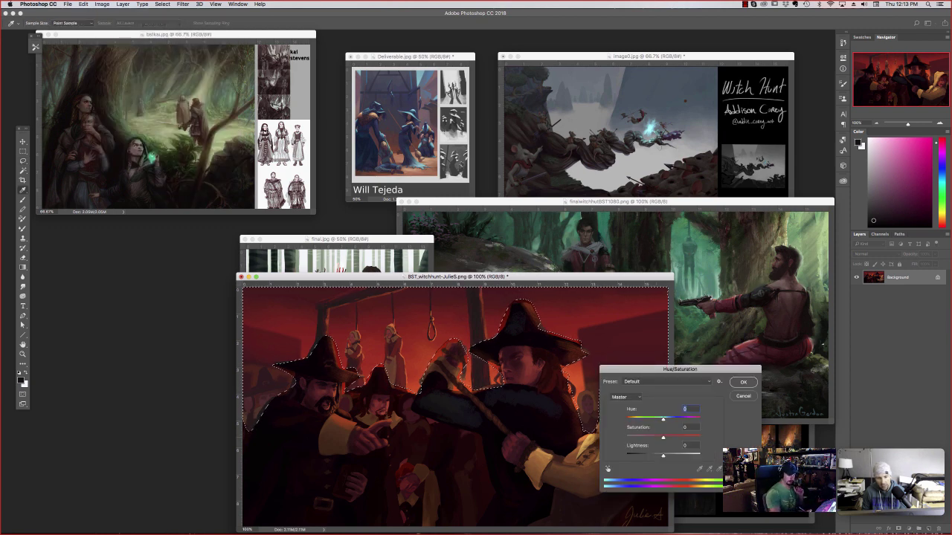
left_click_drag(663, 438, 653, 438)
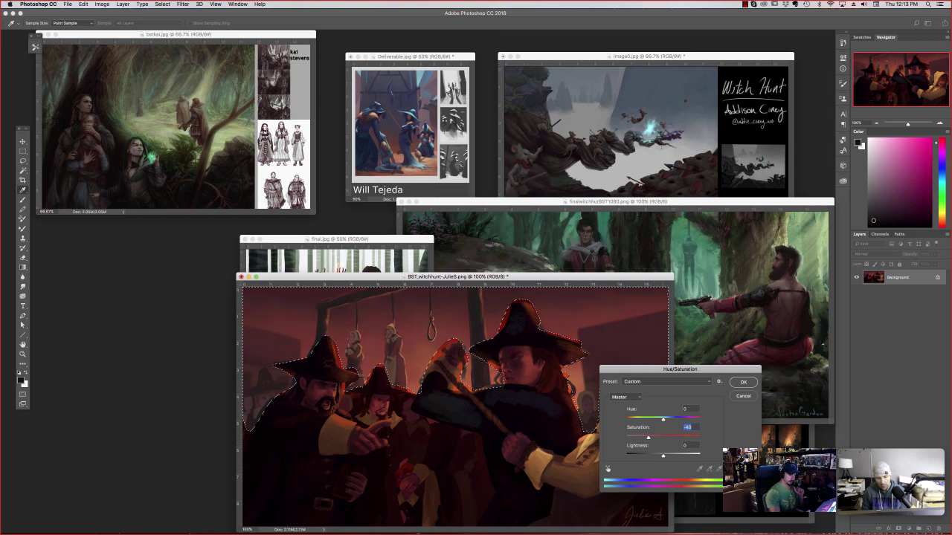
key("Return")
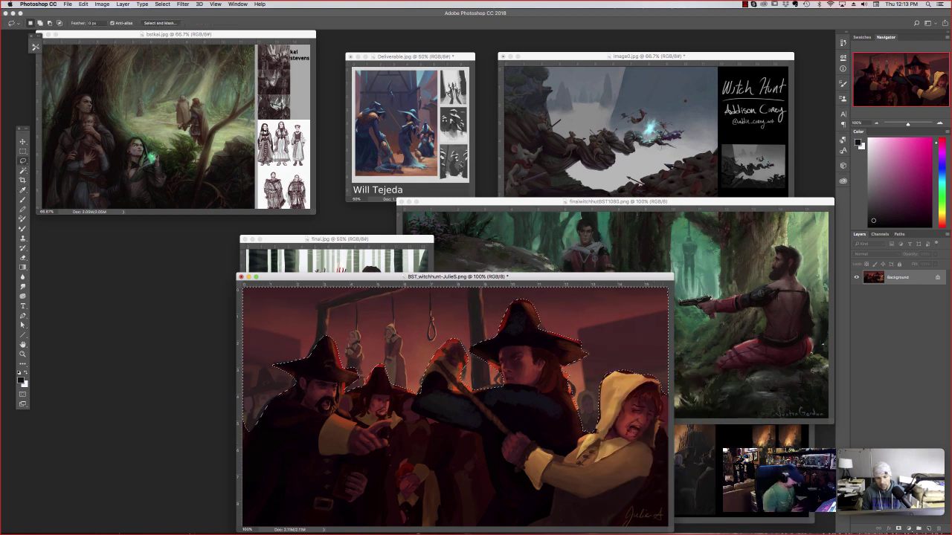
key("super+d")
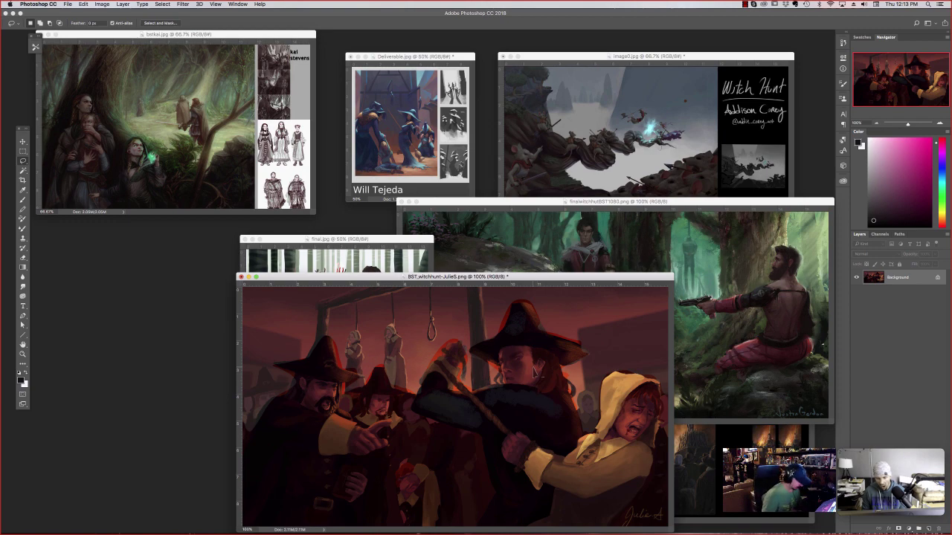
- Sample muted browns from the hooded woman's sleeve with the Brush and paint cooler greyish tones along her arm
key("super+minus")
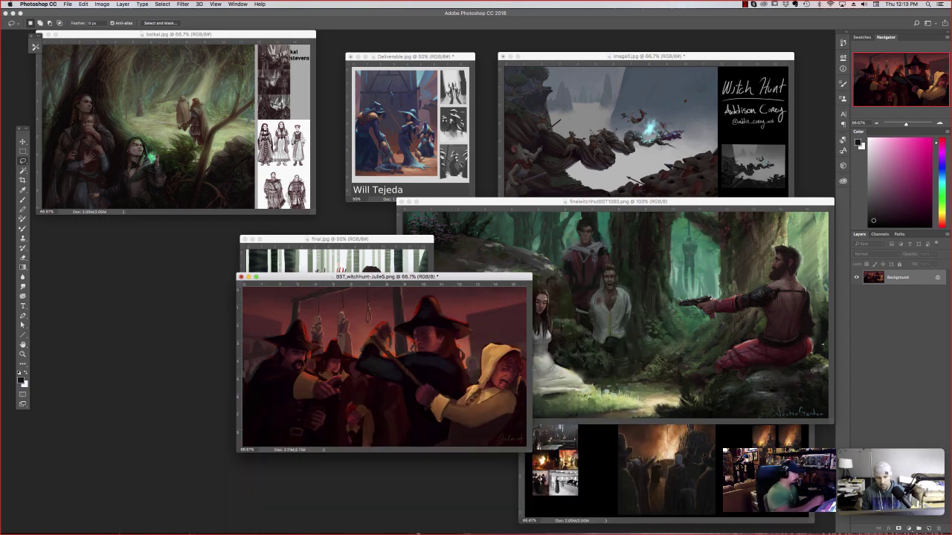
key("b")
left_click(491, 405, "alt")
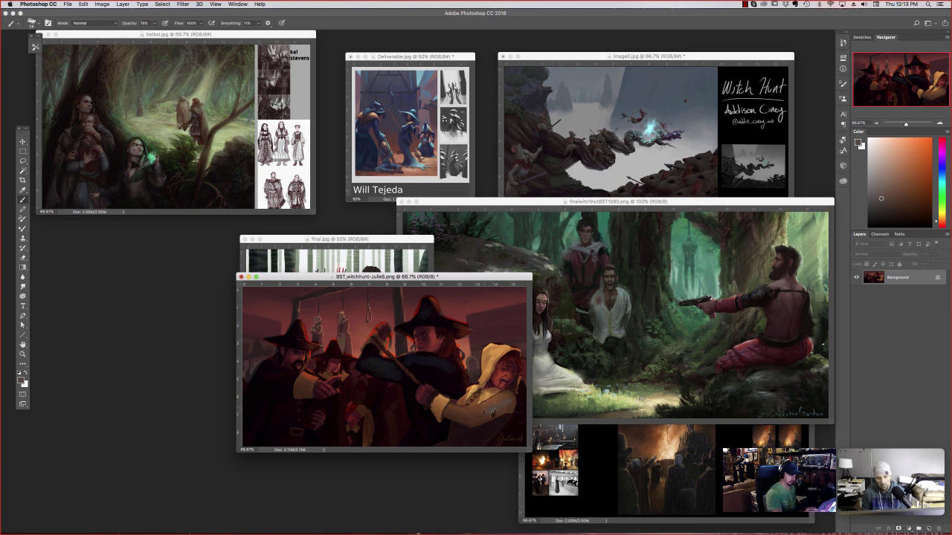
left_click(494, 412, "alt")
key("super+1")
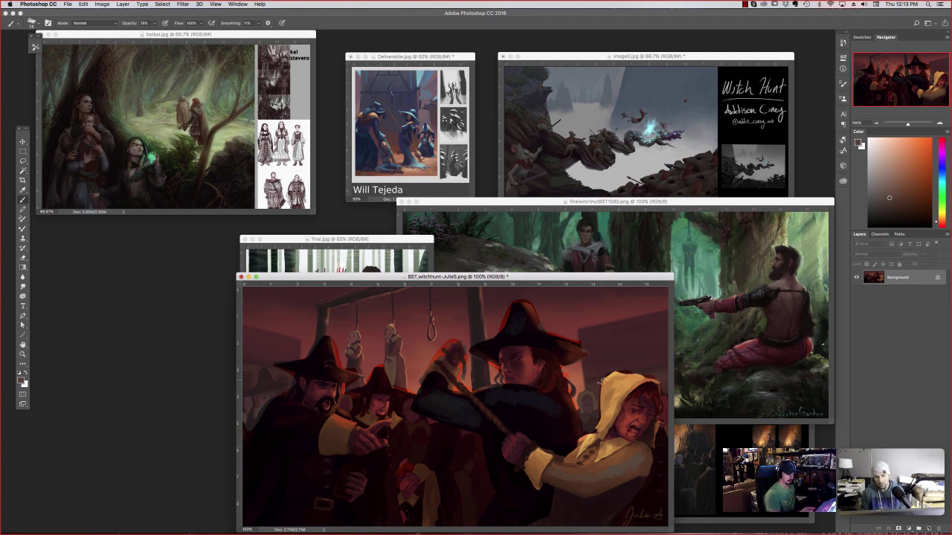
- Blend the greyish shading along the hooded woman's sleeve using repeatedly sampled sleeve colours, and check the painting at 25%
left_click(646, 469, "alt")
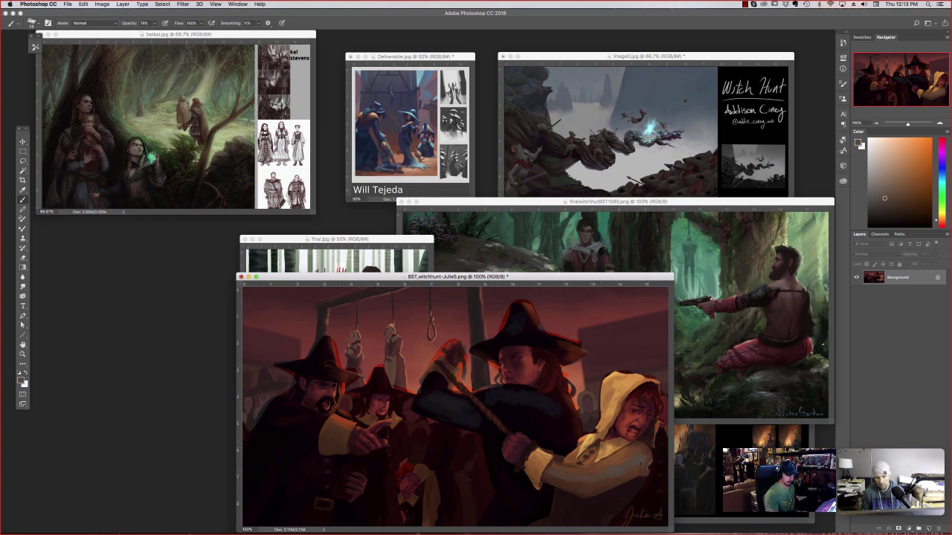
left_click(638, 469, "alt")
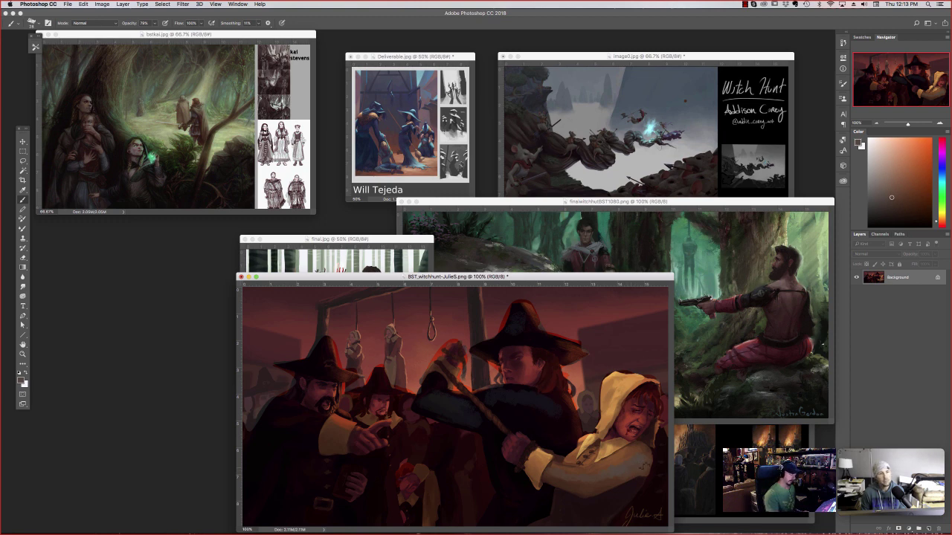
left_click(612, 479, "alt")
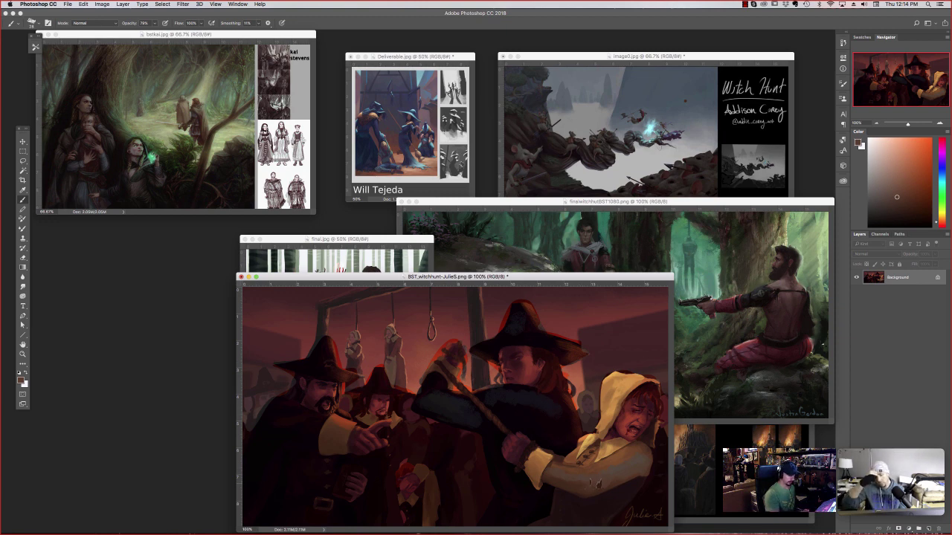
left_click(597, 485, "alt")
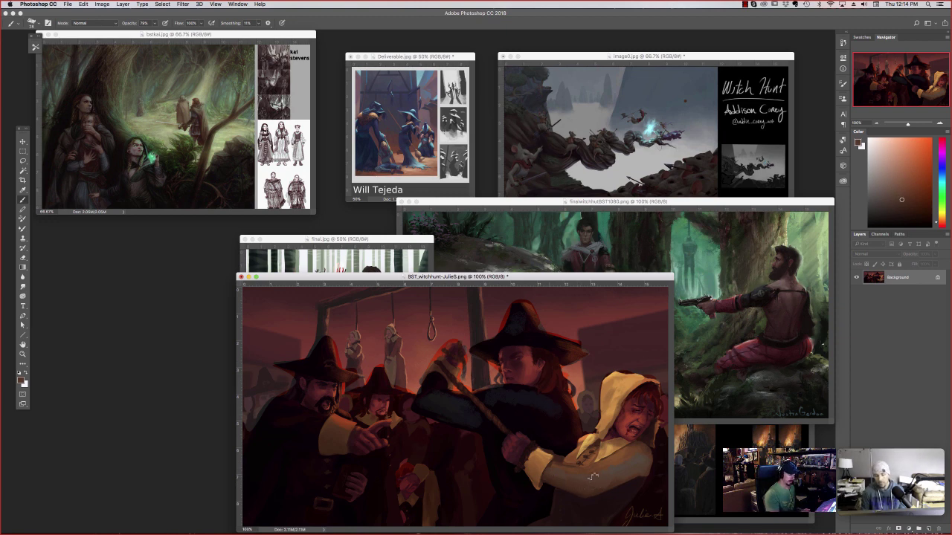
left_click(588, 487, "alt")
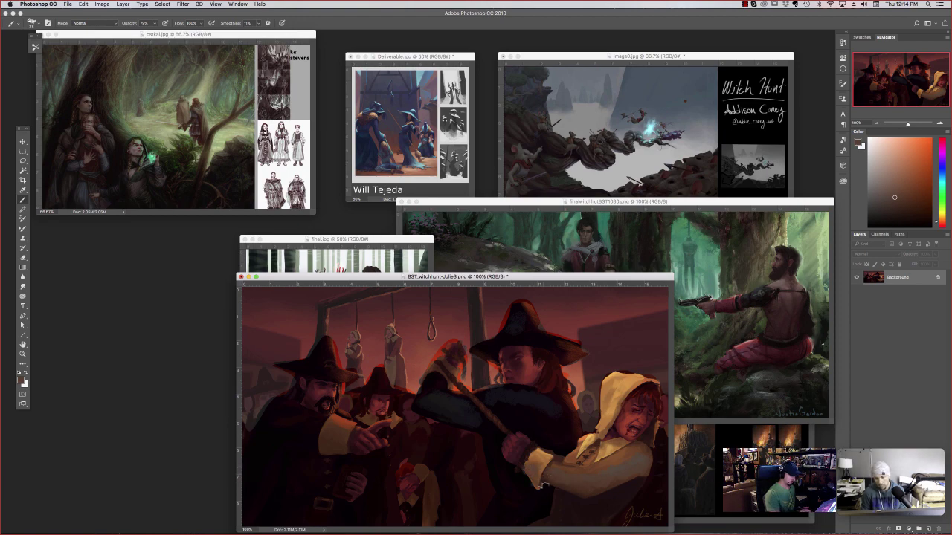
key("super+minus")
key("super+minus")
key("super+minus")
key("super+minus")
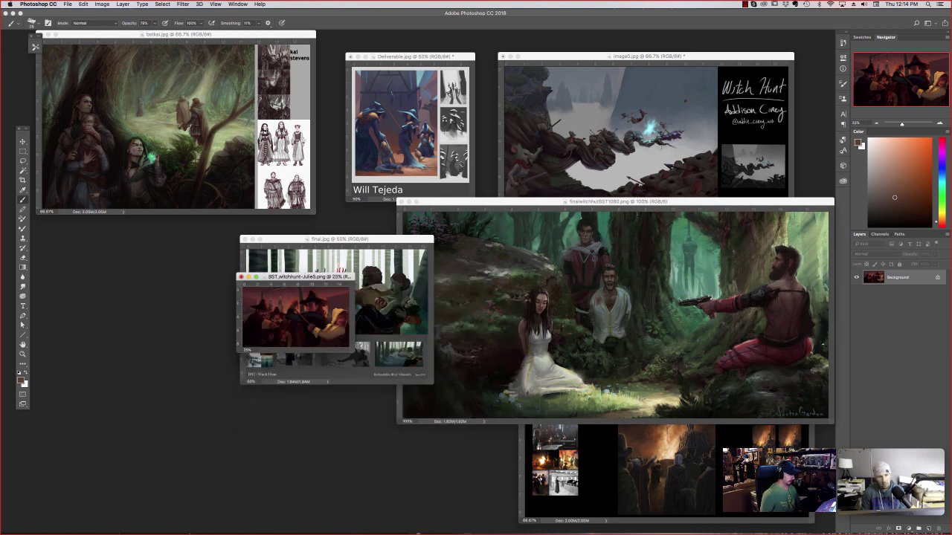
- Bring finalwitchhuntBST1080.png to the front and display it in full-screen mode at 100%
left_click(521, 202)
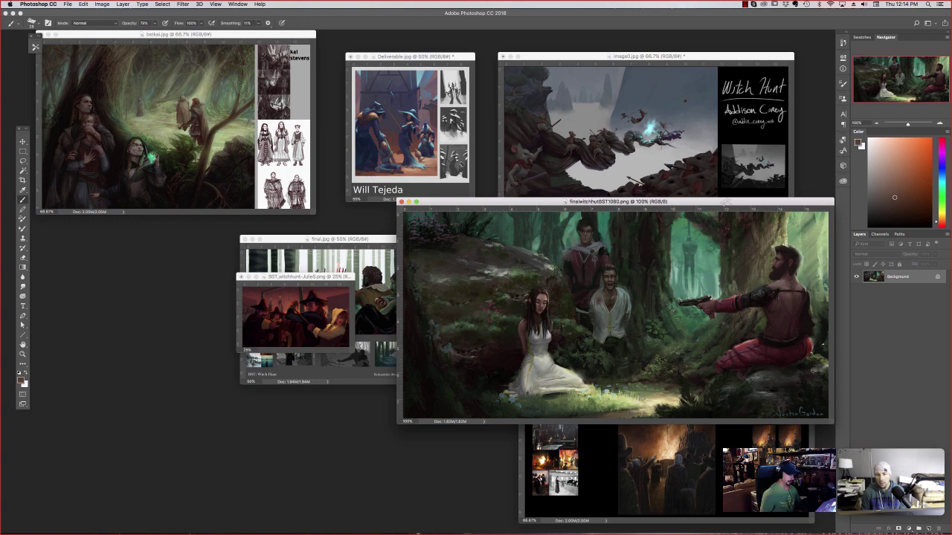
left_click_drag(520, 201, 394, 169)
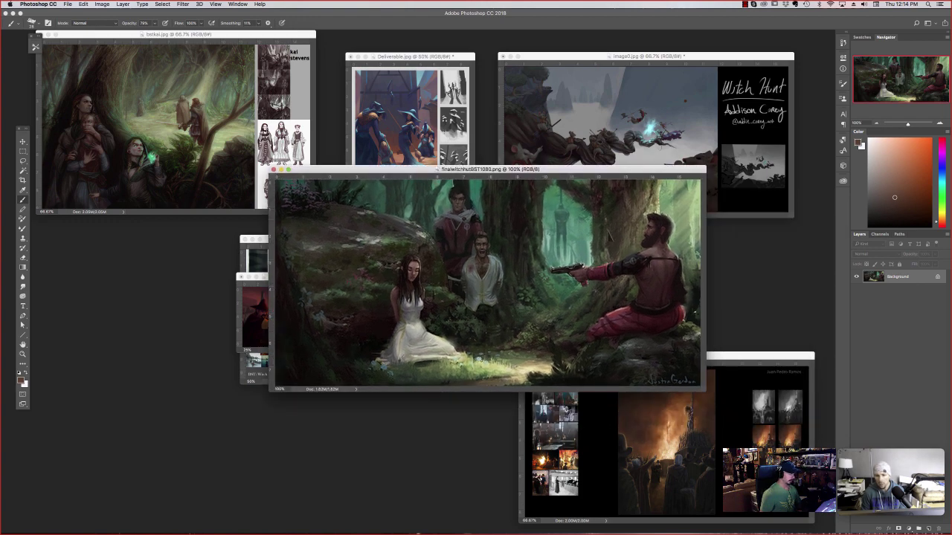
key("super+plus")
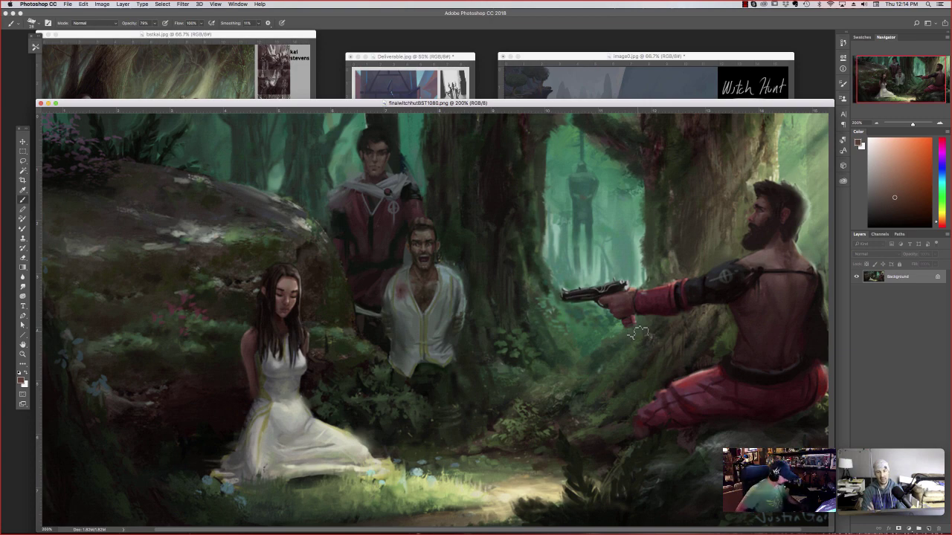
key("f")
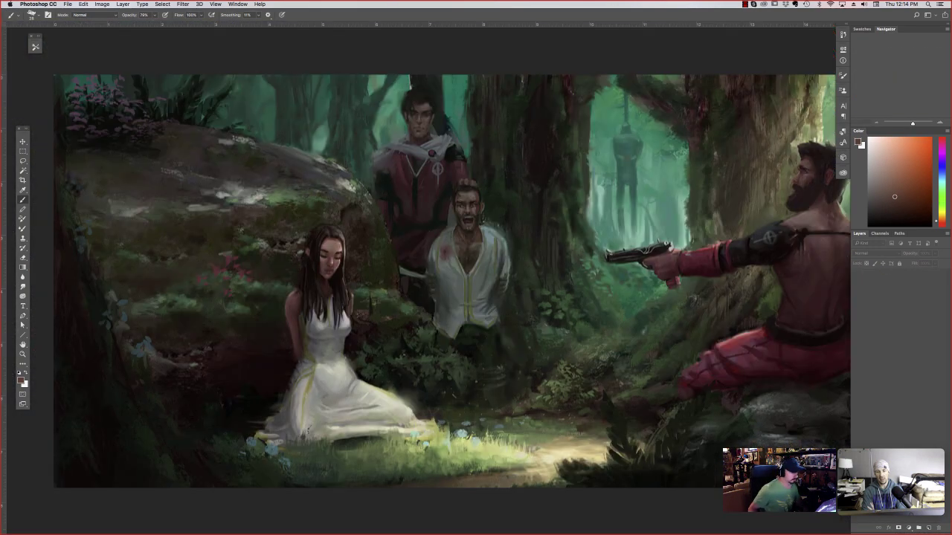
key("super+minus")
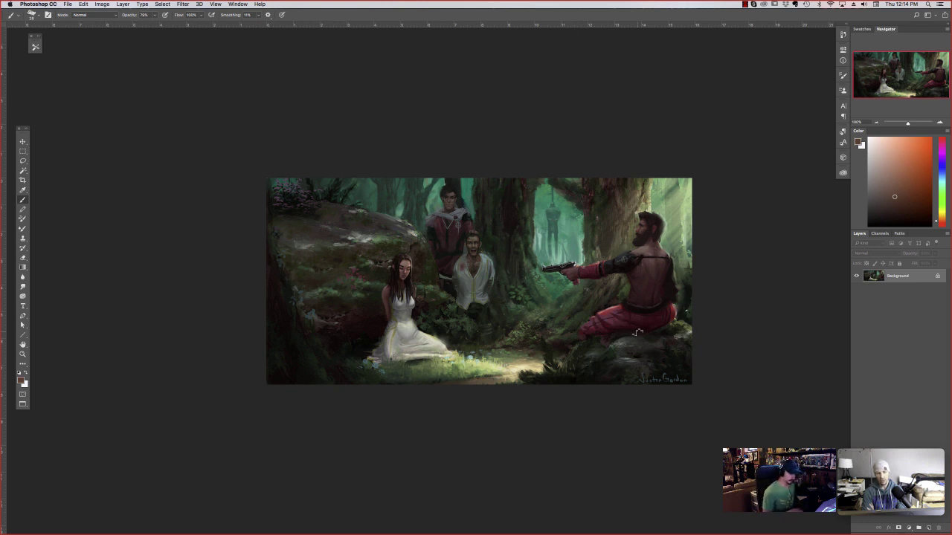
- Tone down the sunlit grass, path and woman's white dress with a soft 114 px Brush in Darken mode, using colours sampled from the painting
left_click(93, 15)
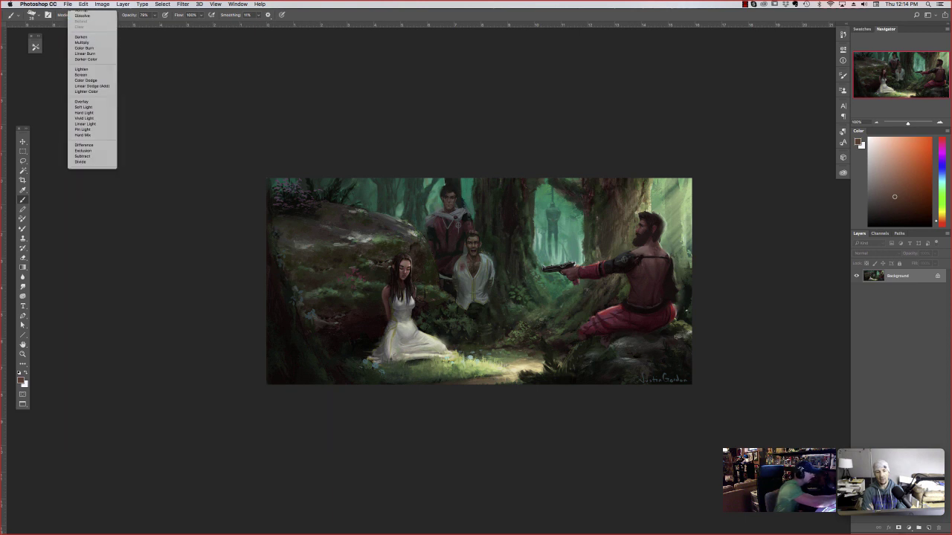
left_click(89, 47)
right_click(495, 318)
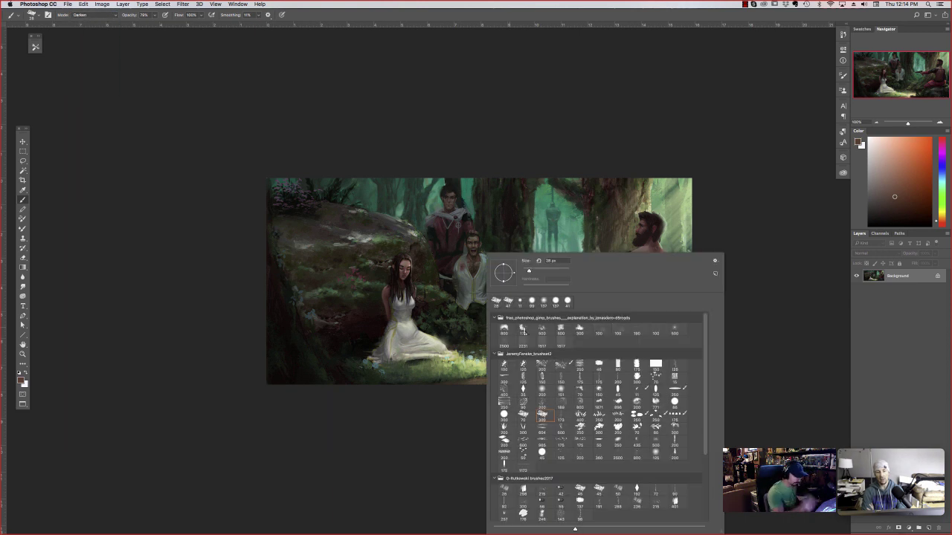
left_click(543, 391)
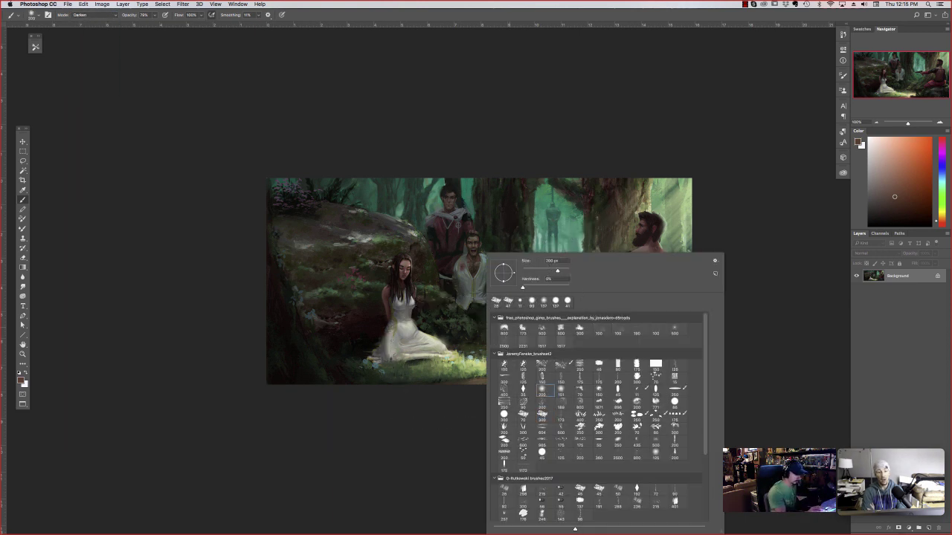
left_click_drag(556, 270, 547, 271)
key("Return")
left_click(511, 366, "alt")
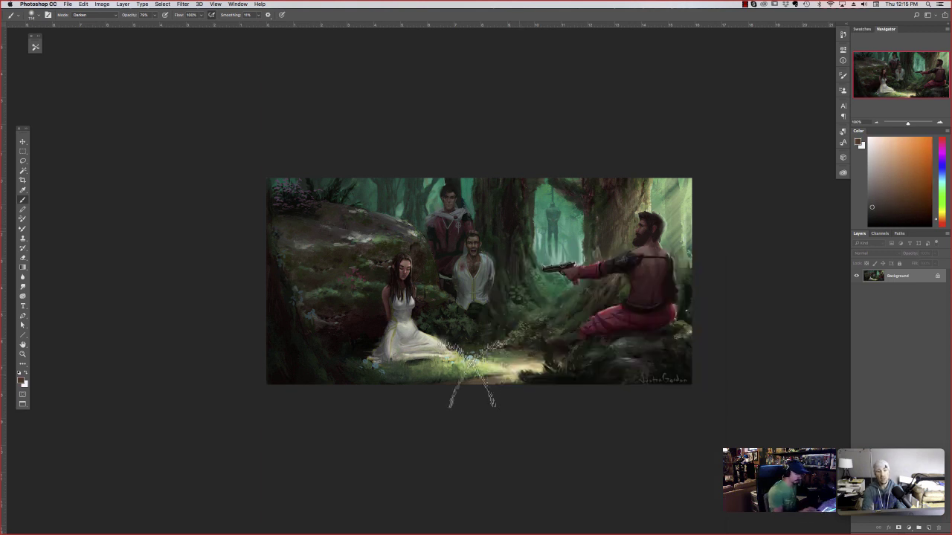
mouse_move(461, 369)
left_mouse_down()
mouse_move(519, 368)
mouse_move(511, 374)
left_mouse_up()
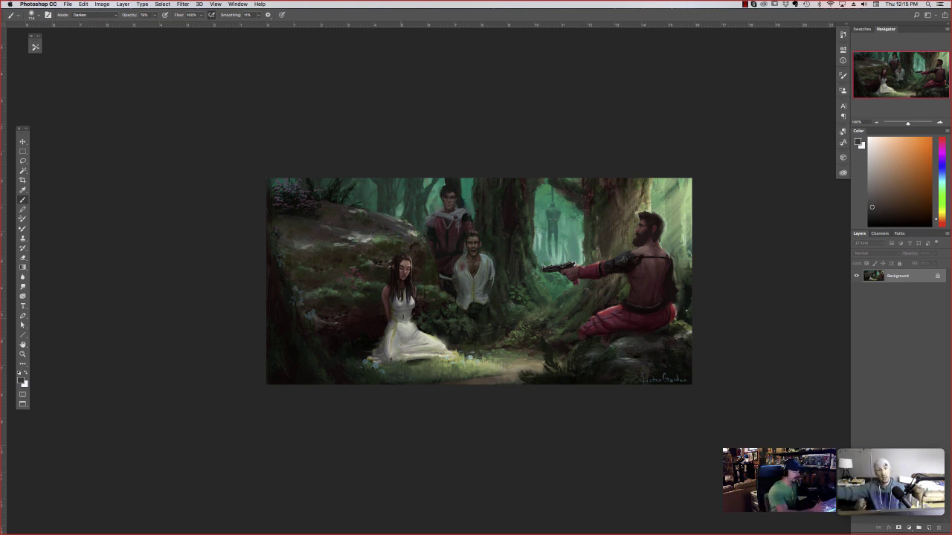
left_click(429, 345, "alt")
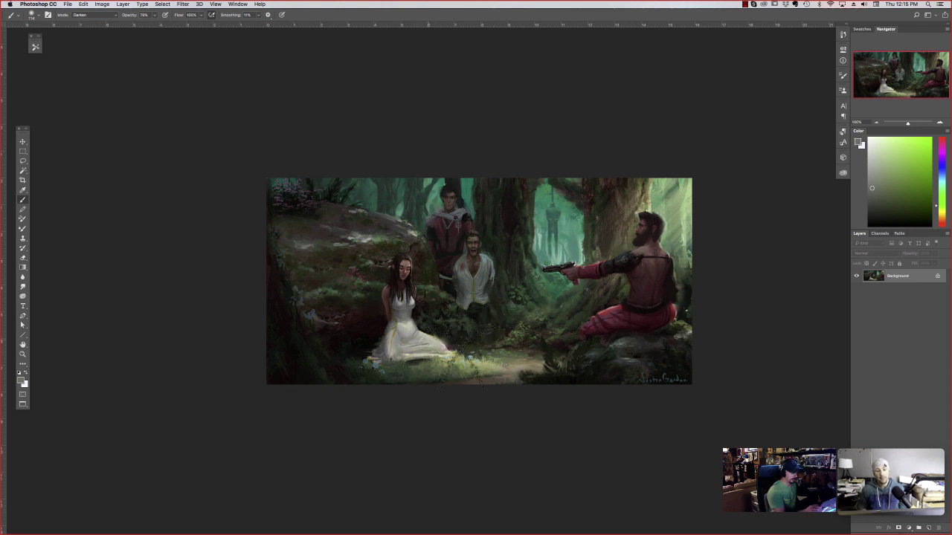
mouse_move(455, 355)
left_mouse_down()
mouse_move(398, 348)
mouse_move(431, 351)
left_mouse_up()
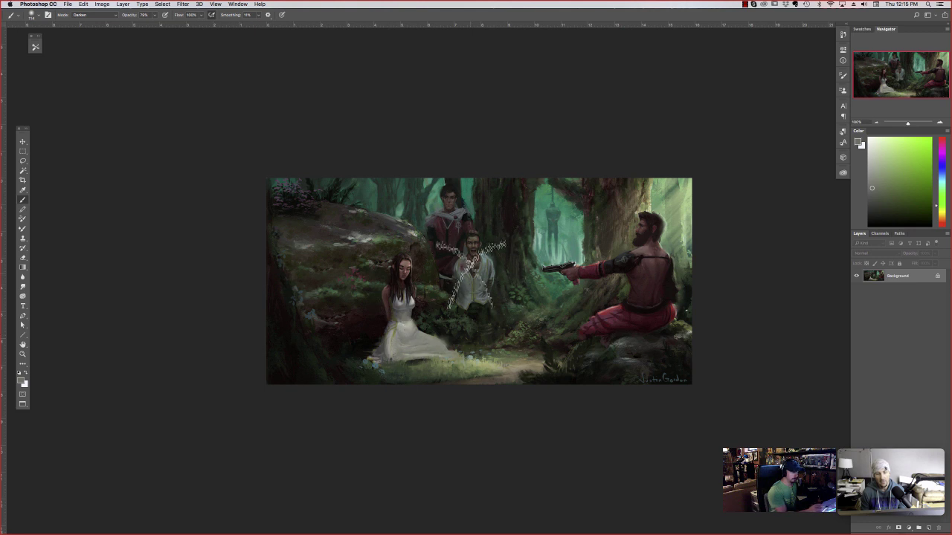
- Lasso the large dark trunk beside the shirted prisoner and paint it out with sampled misty green in Normal mode
left_click(22, 161)
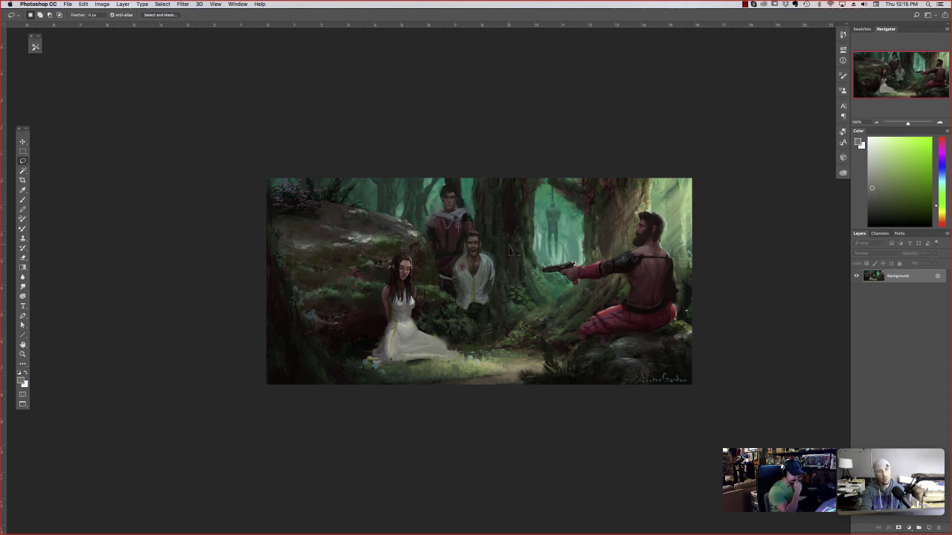
mouse_move(568, 286)
left_mouse_down()
mouse_move(525, 318)
mouse_move(490, 306)
mouse_move(472, 166)
mouse_move(542, 142)
mouse_move(572, 238)
left_mouse_up()
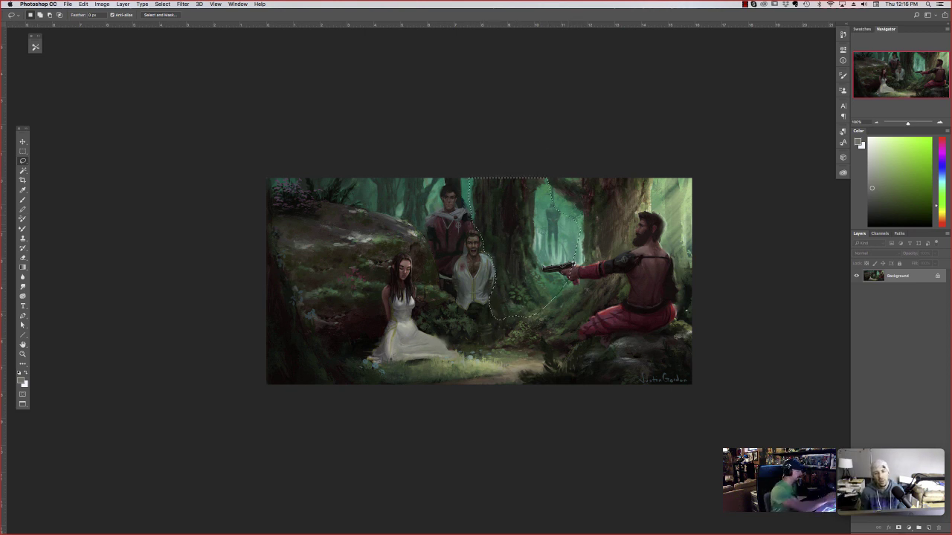
key("b")
left_click(499, 202, "alt")
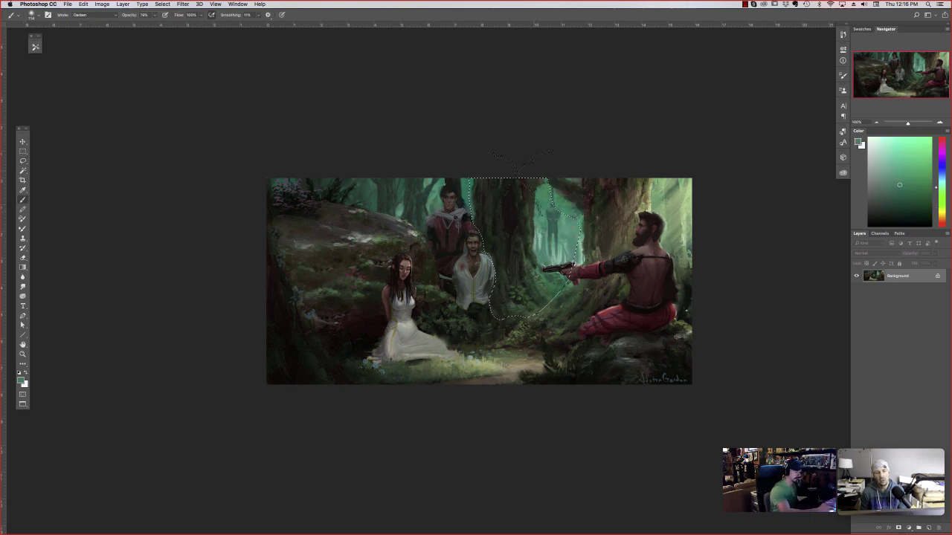
left_click(95, 14)
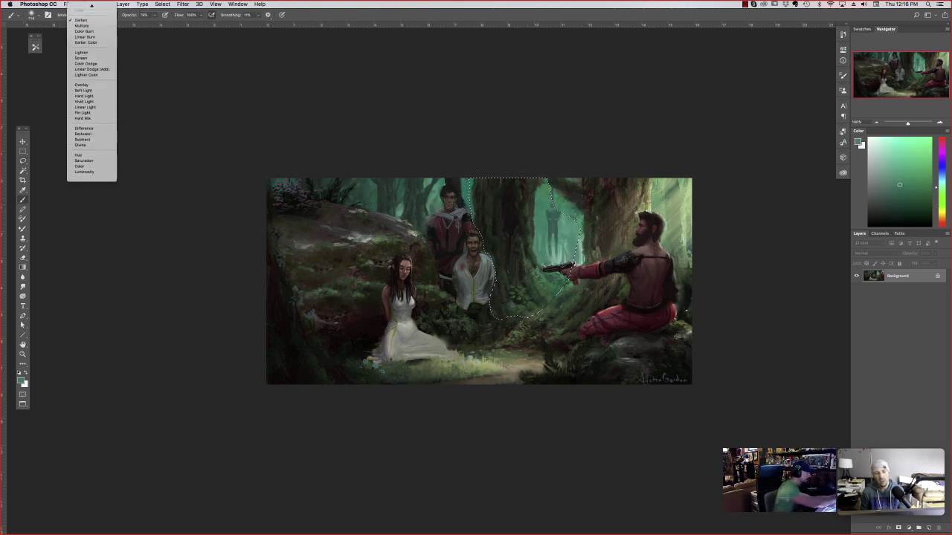
left_click(82, 7)
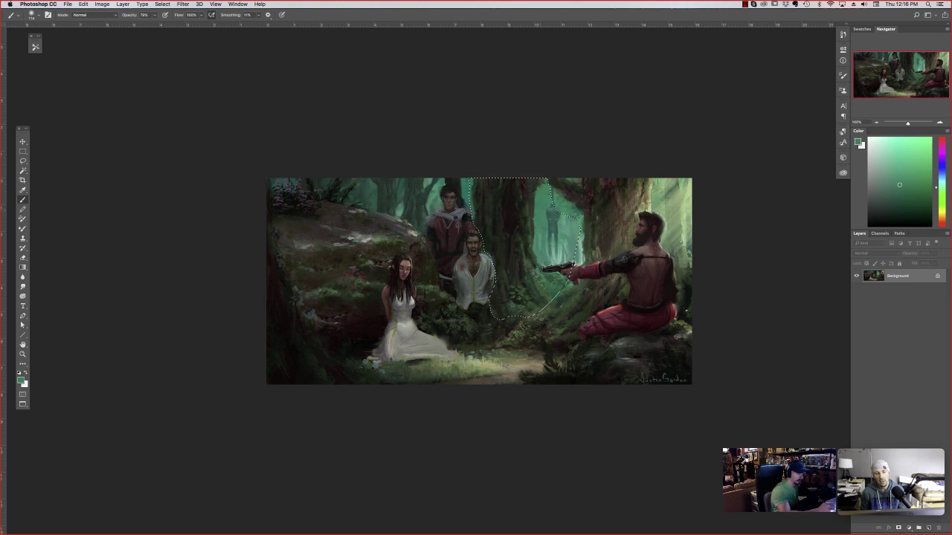
mouse_move(512, 195)
left_mouse_down()
mouse_move(466, 169)
mouse_move(512, 246)
mouse_move(519, 182)
mouse_move(517, 282)
mouse_move(502, 288)
mouse_move(502, 313)
left_mouse_up()
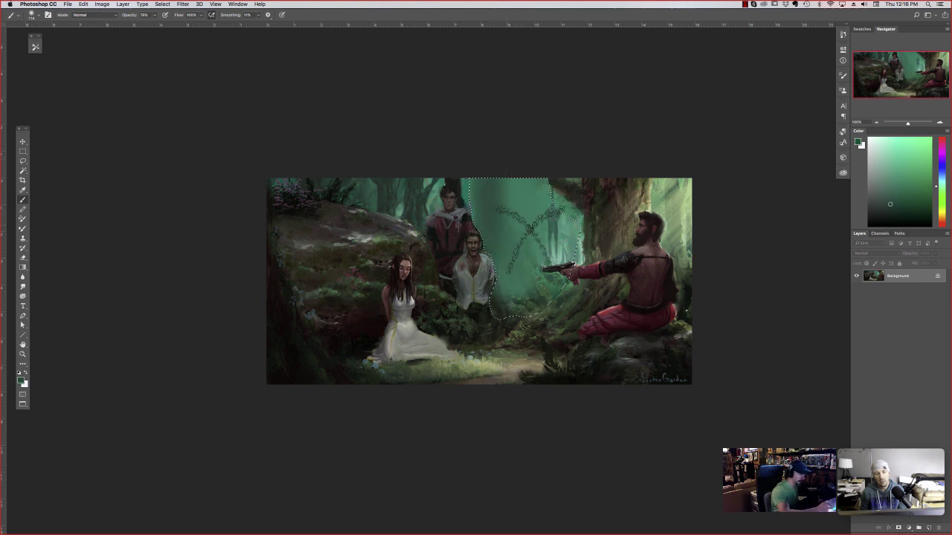
- Paint faint distant trunks in sampled greens inside the selection with a harder Brush, and deselect the area
right_click(503, 227)
left_click(571, 261)
left_click(420, 199, "alt")
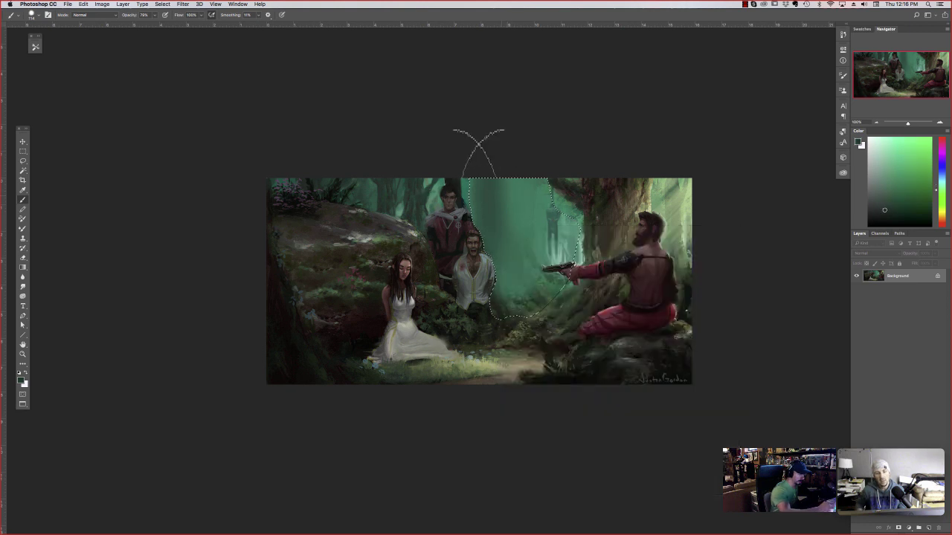
left_click_drag(481, 177, 489, 291)
mouse_move(529, 179)
left_mouse_down()
mouse_move(537, 258)
mouse_move(523, 261)
mouse_move(525, 192)
mouse_move(518, 289)
left_mouse_up()
left_click(567, 239, "alt")
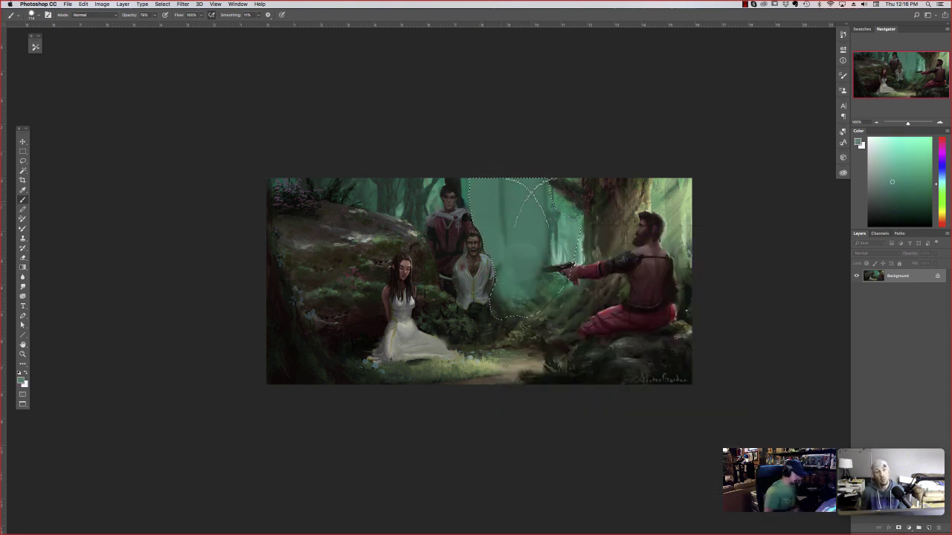
key("super+d")
- Lasso the prisoner in the white shirt and move him slightly right, away from the standing captor, and deselect him
key("l")
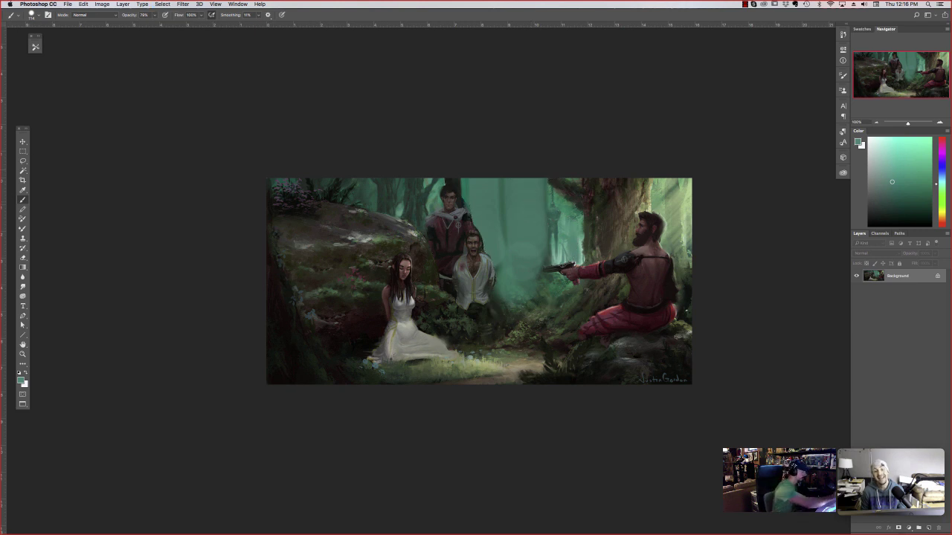
mouse_move(498, 340)
left_mouse_down()
mouse_move(479, 234)
mouse_move(452, 277)
mouse_move(468, 340)
left_mouse_up()
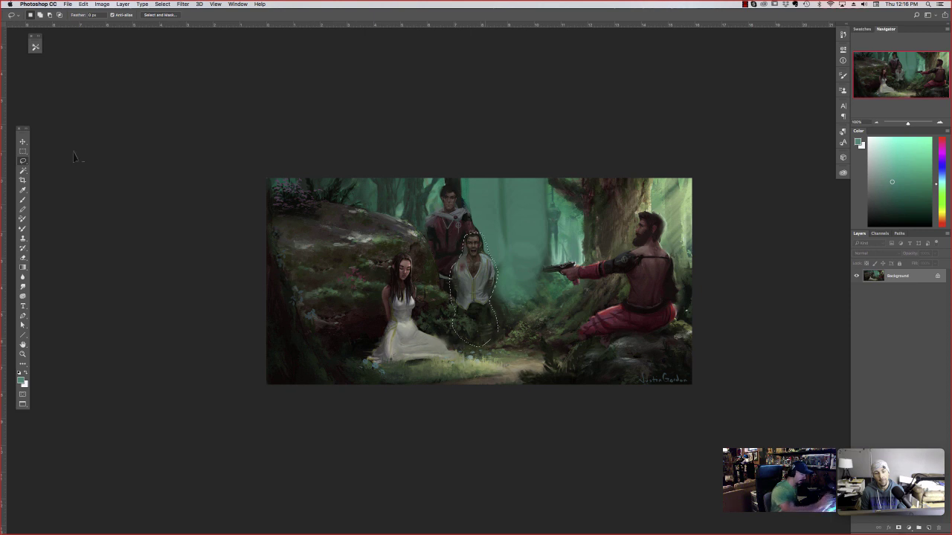
key("v")
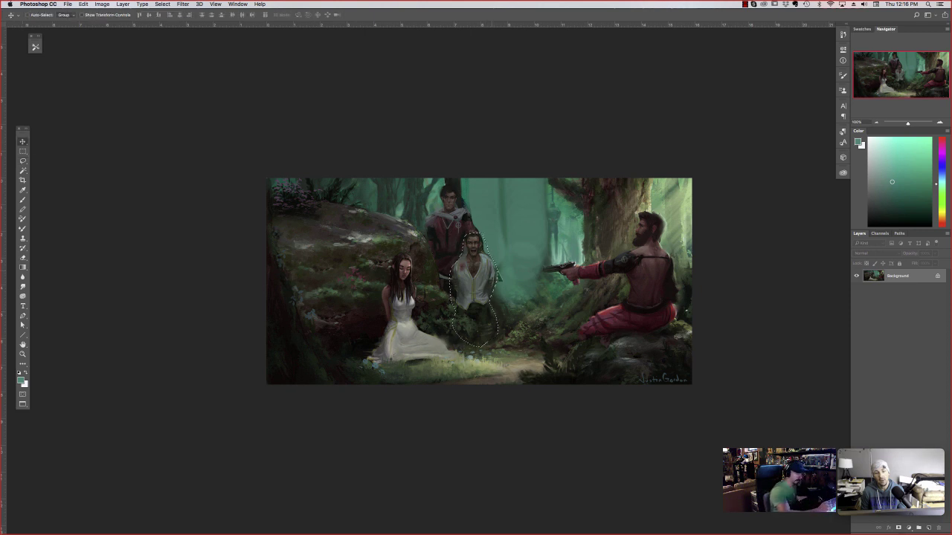
left_click_drag(476, 275, 492, 274)
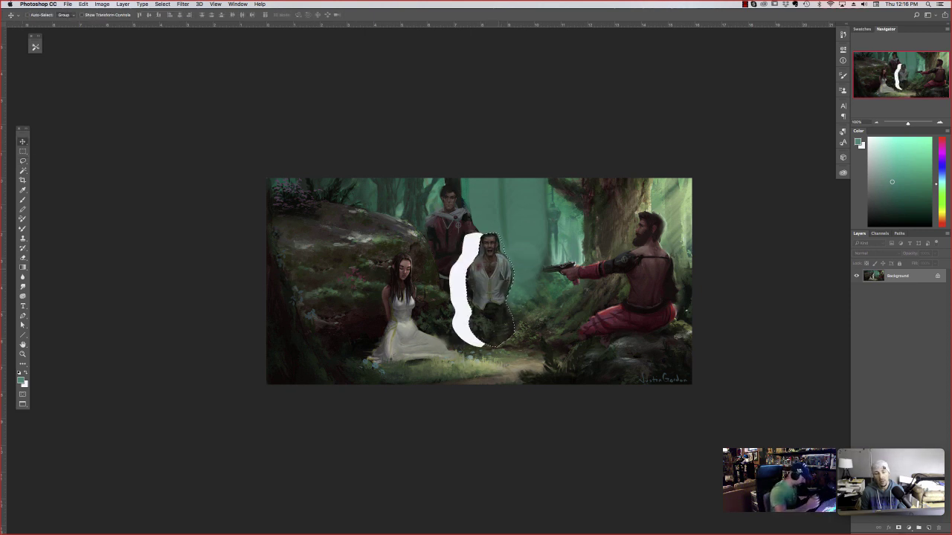
key("super+d")
- Paint over the white gap beside the moved prisoner with a smaller Brush, extending the captor's arm and dark red robe in sampled colours
key("l")
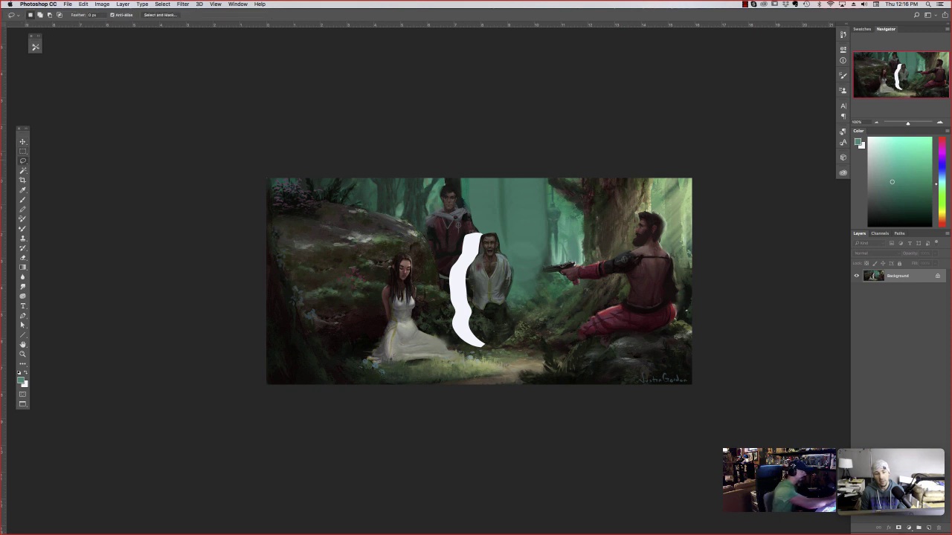
key("b")
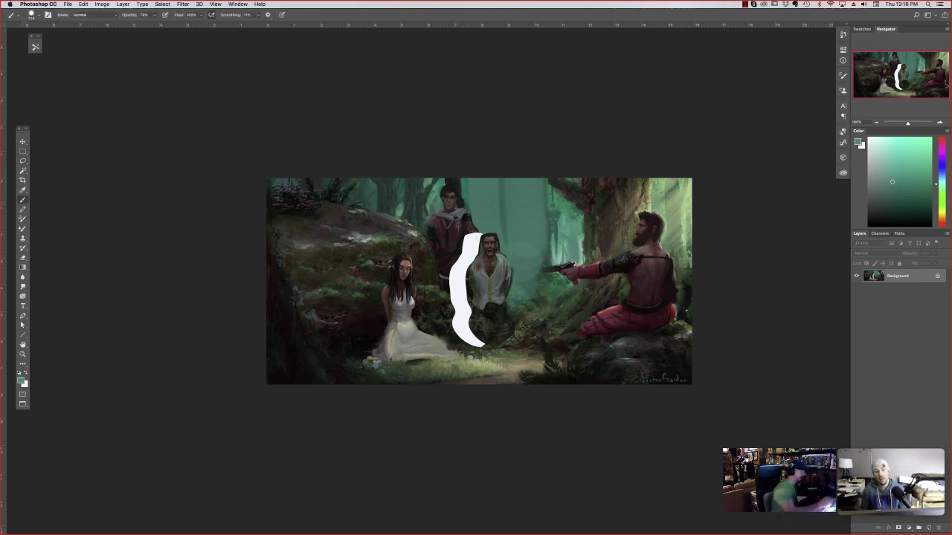
right_click(539, 282)
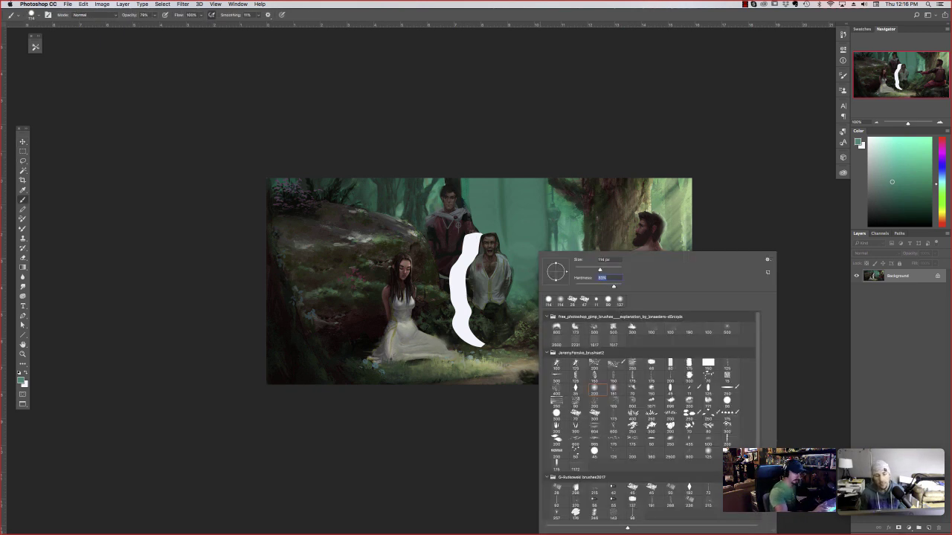
left_click_drag(600, 270, 583, 270)
left_click(473, 227, "alt")
mouse_move(474, 230)
left_mouse_down()
mouse_move(485, 237)
mouse_move(471, 253)
mouse_move(468, 242)
mouse_move(453, 296)
mouse_move(475, 336)
mouse_move(466, 337)
mouse_move(487, 346)
mouse_move(465, 339)
mouse_move(467, 312)
left_mouse_up()
left_click(477, 218, "alt")
left_click(468, 232, "alt")
left_click(446, 326, "alt")
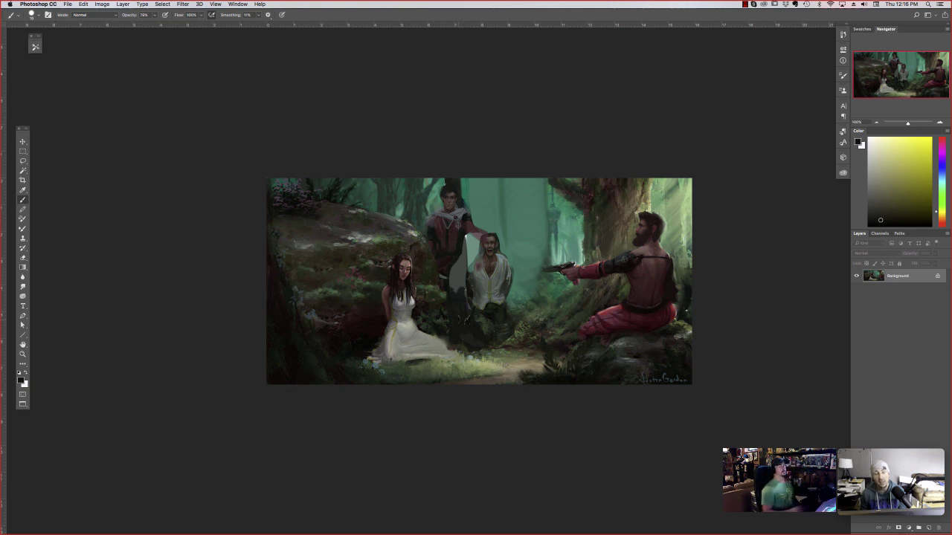
left_click(448, 256, "alt")
mouse_move(460, 259)
left_mouse_down()
mouse_move(455, 289)
mouse_move(464, 241)
mouse_move(467, 269)
left_mouse_up()
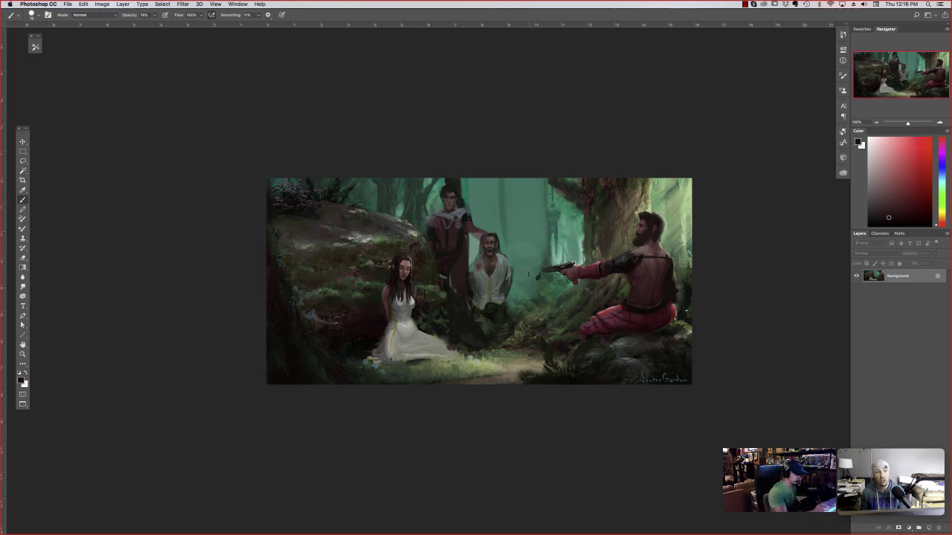
- Paint darker vertical trunks and lighter gaps into the misty background behind the prisoner using sampled greens
left_click(510, 217, "alt")
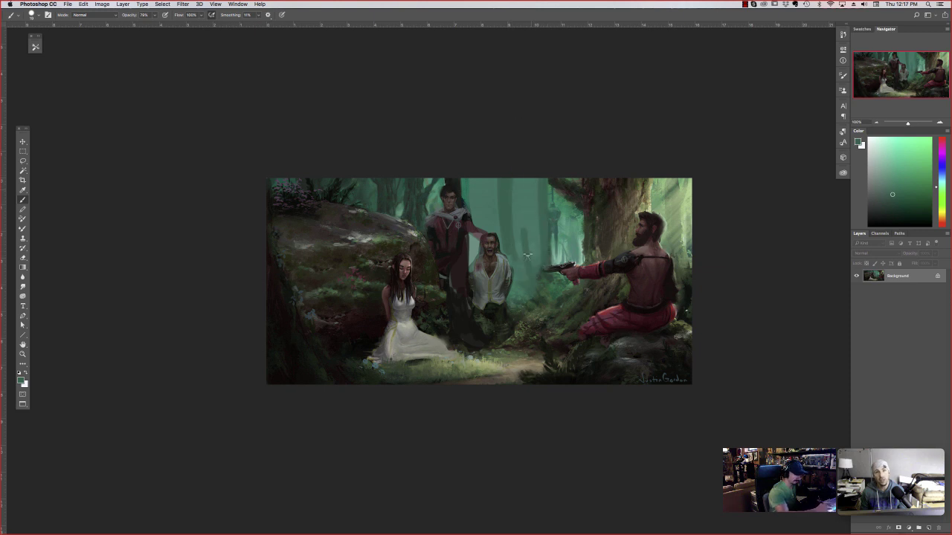
left_click(537, 188, "alt")
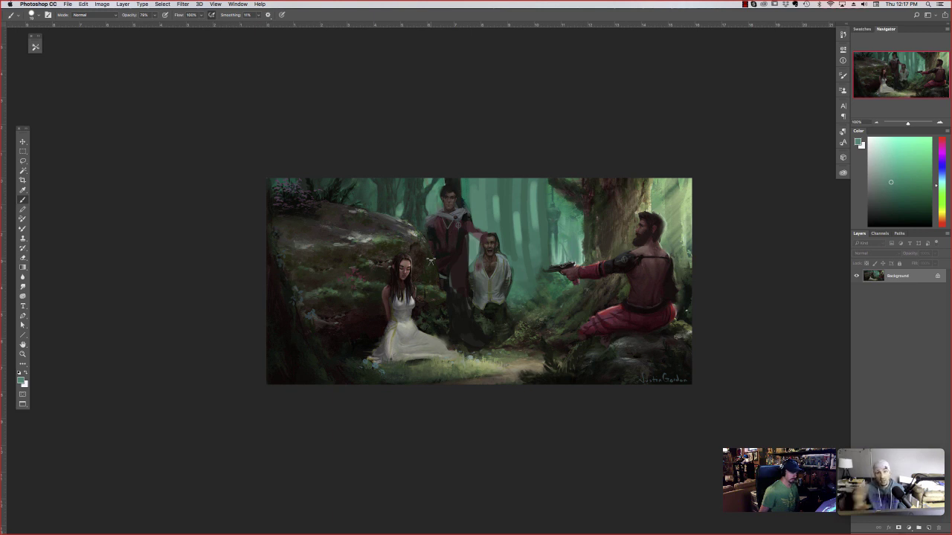
- Crop about one sixth of the painting's width off its left side, removing the dark foreground trunk
key("c")
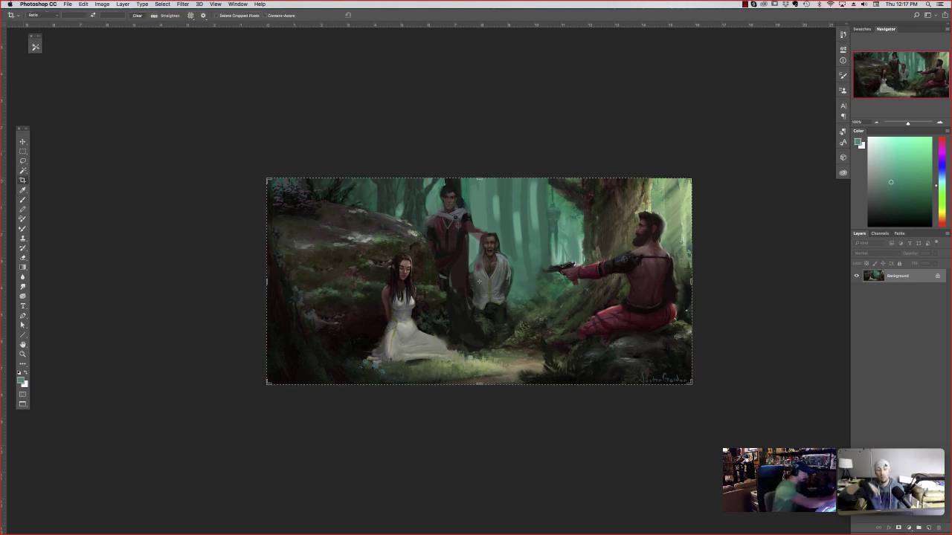
left_click(273, 288)
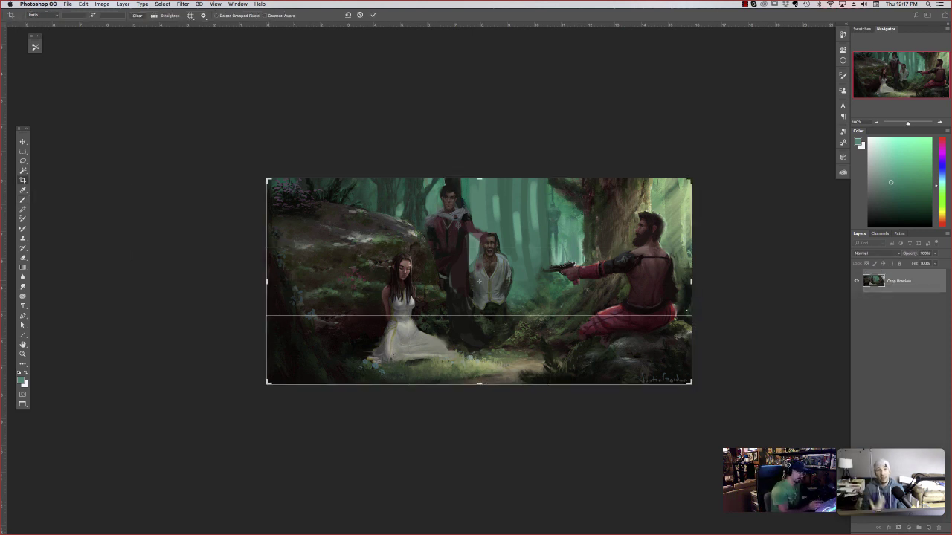
left_click_drag(267, 289, 302, 285)
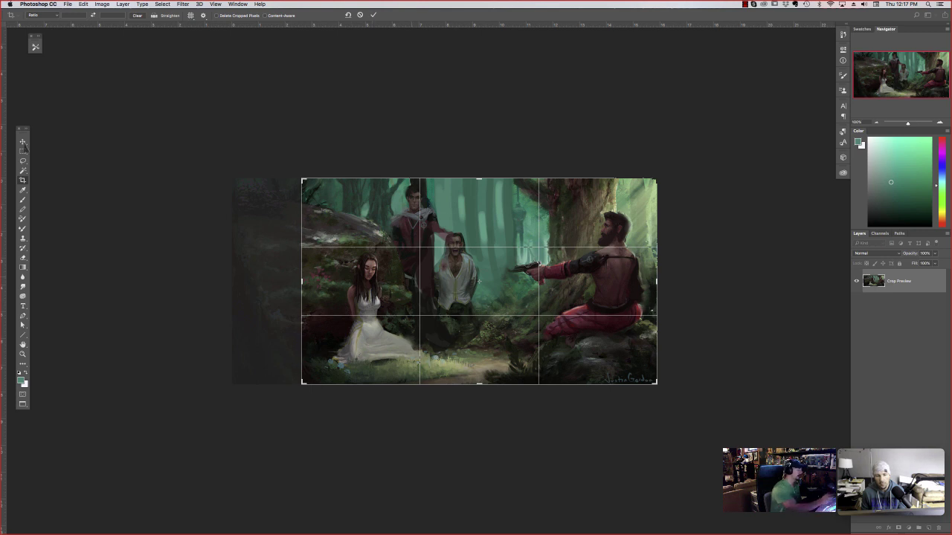
key("b")
left_click(536, 173)
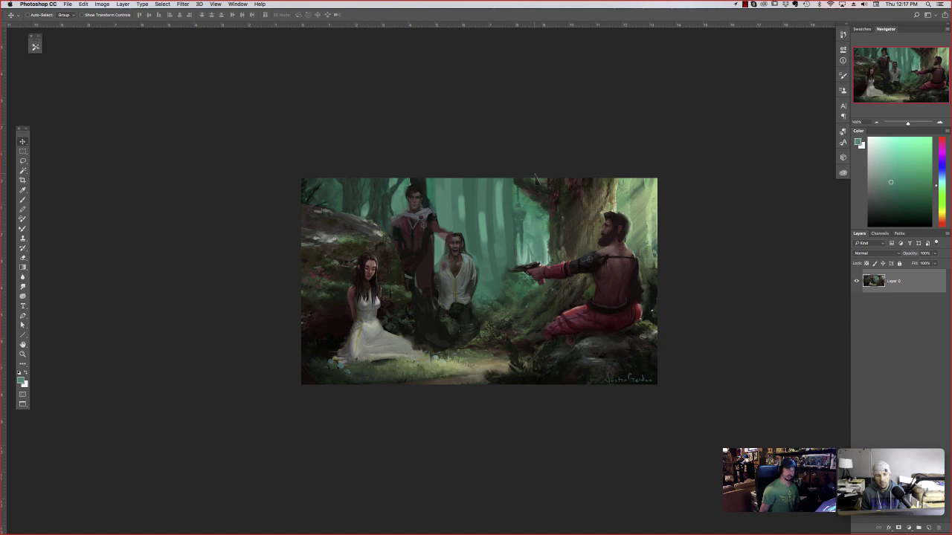
- Return the forest execution painting to a floating window at 66.7%, and move it and the small red painting clear of the other documents
key("f")
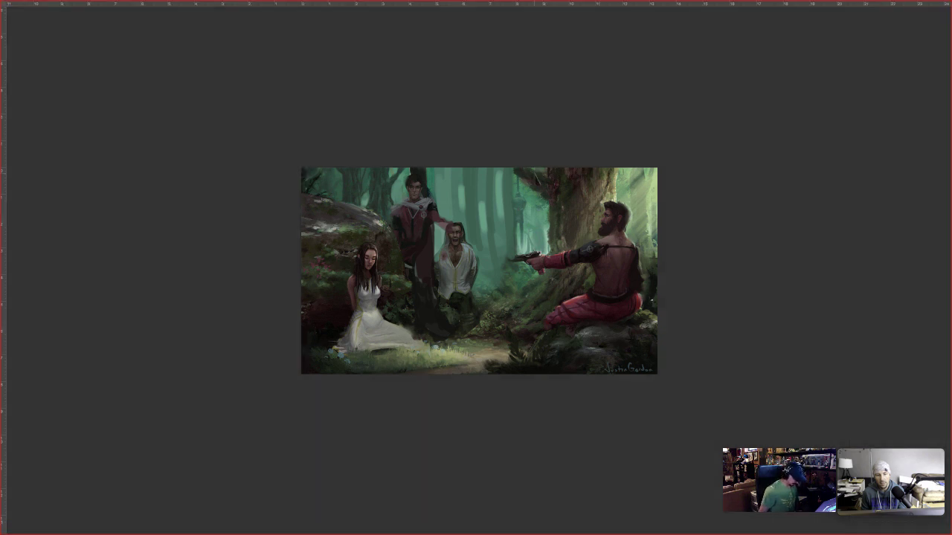
key("f")
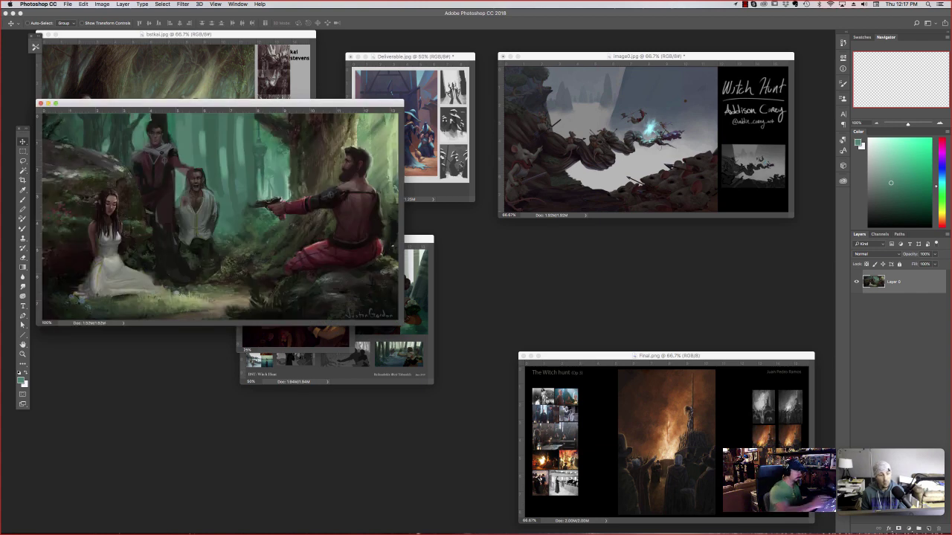
key("super+minus")
left_click_drag(160, 103, 559, 182)
left_click_drag(297, 276, 164, 277)
- Bring the painting of women hiding behind a tree forward at 100%, and move the Final.png window below it
left_click(170, 34)
key("super+plus")
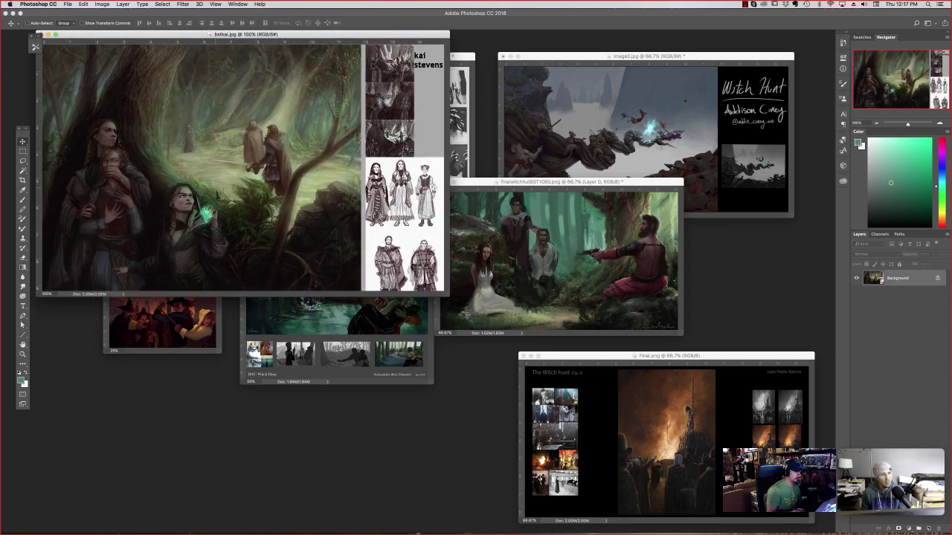
left_click_drag(169, 35, 351, 47)
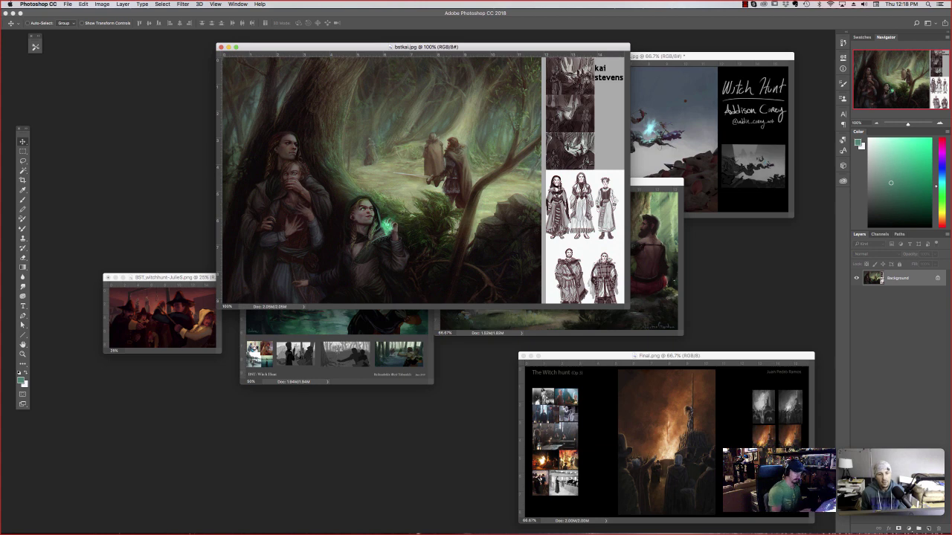
left_click_drag(604, 357, 582, 356)
left_click_drag(647, 356, 399, 337)
left_click(499, 275)
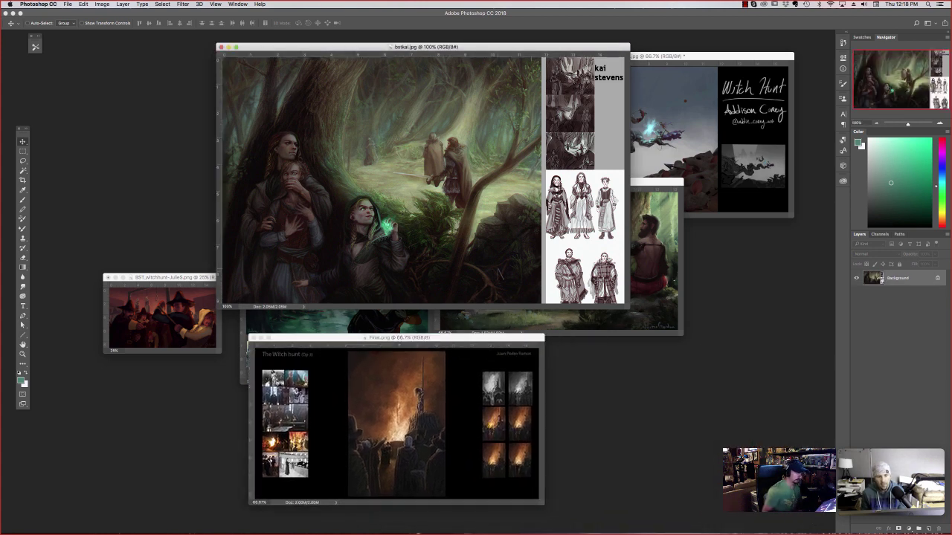
- Examine the hiding women, the glowing hand and the cloaked hunters at 200% and 100%, with the painting's window placed mid-workspace
key("super+plus")
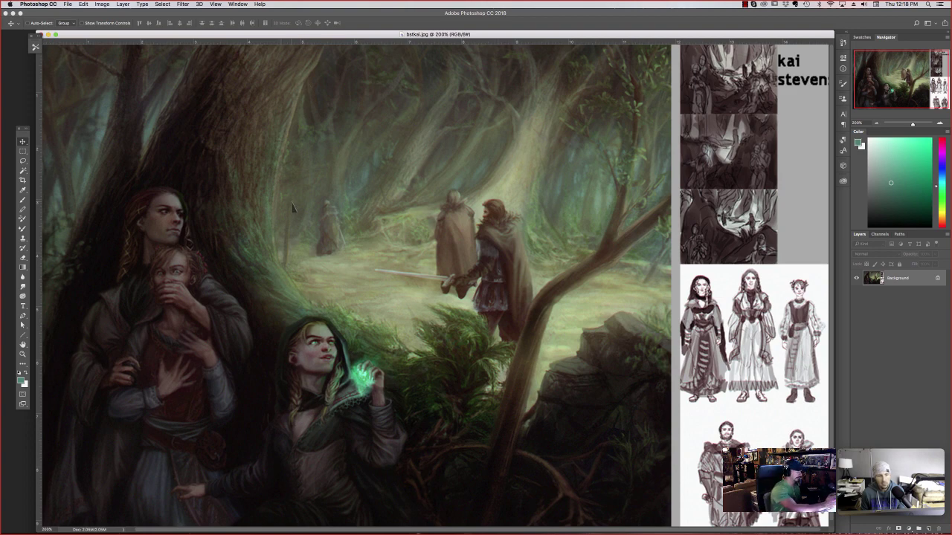
key("super+minus")
left_click_drag(298, 34, 424, 192)
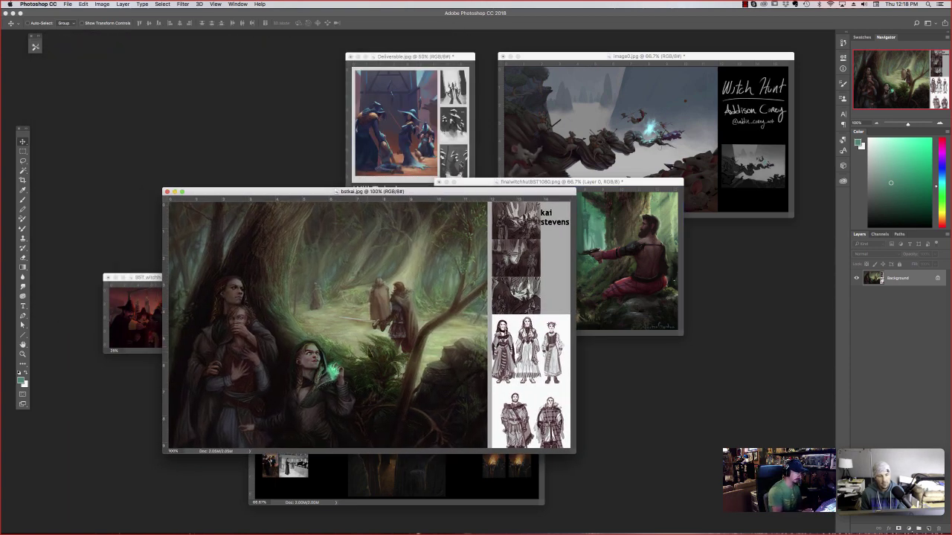
key("super+plus")
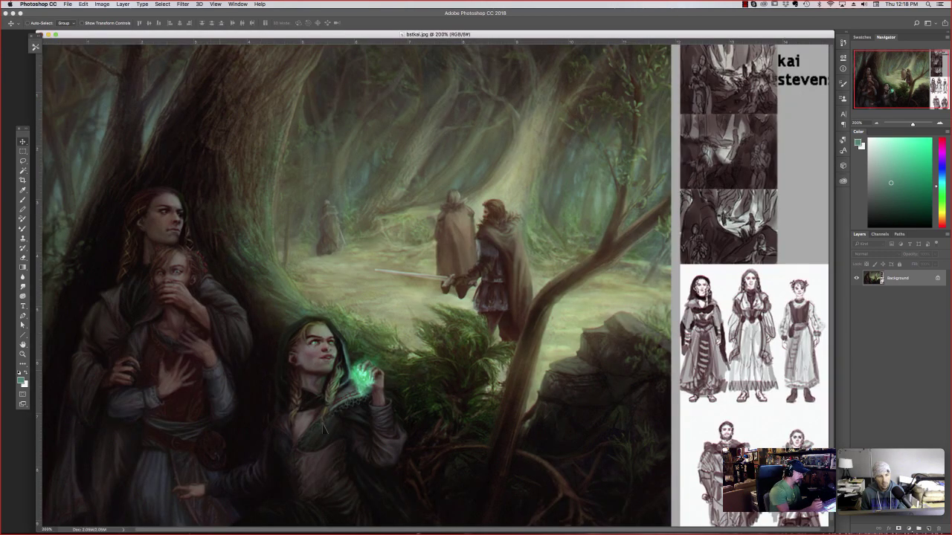
key("super+minus")
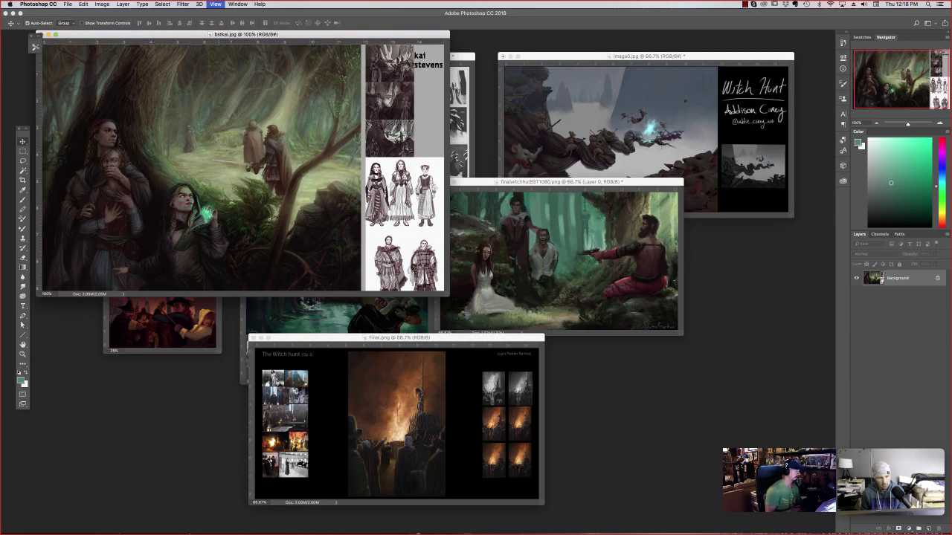
key("super+plus")
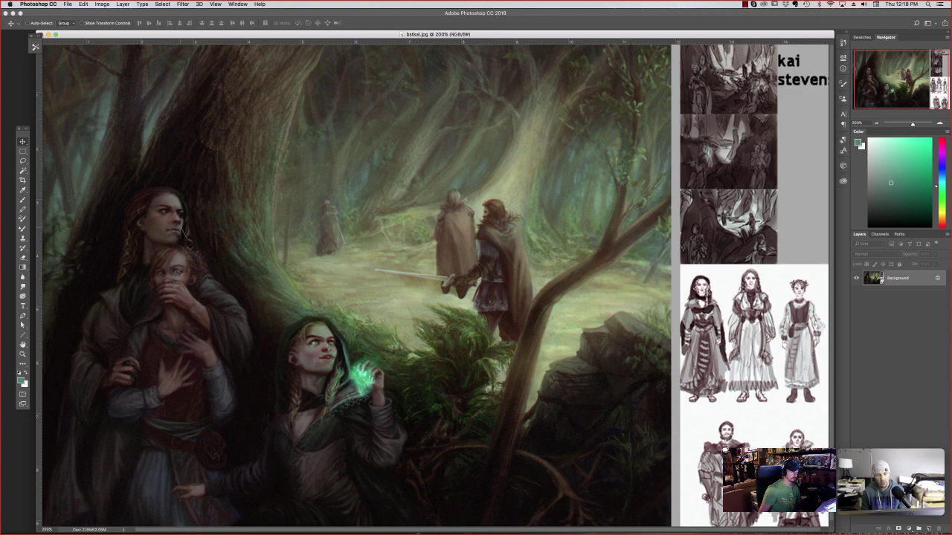
key("super+minus")
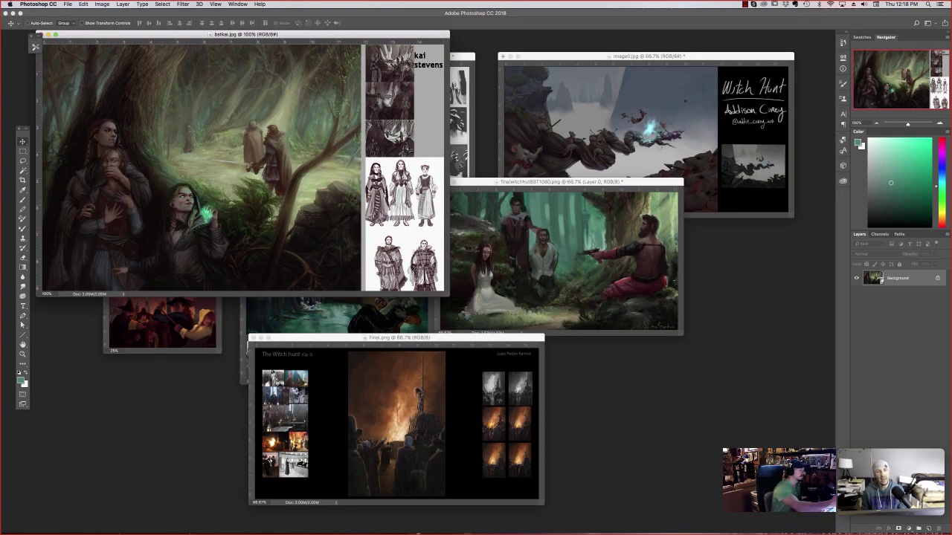
left_click_drag(246, 35, 400, 150)
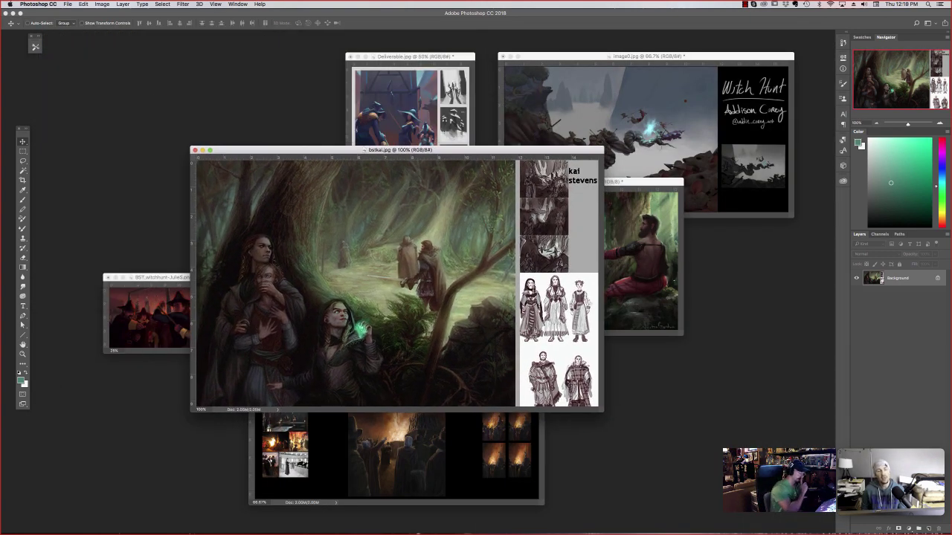
- Choose a magenta Brush colour, add a new layer over the hiding scene, and dab a dot on the leaning trunk
key("b")
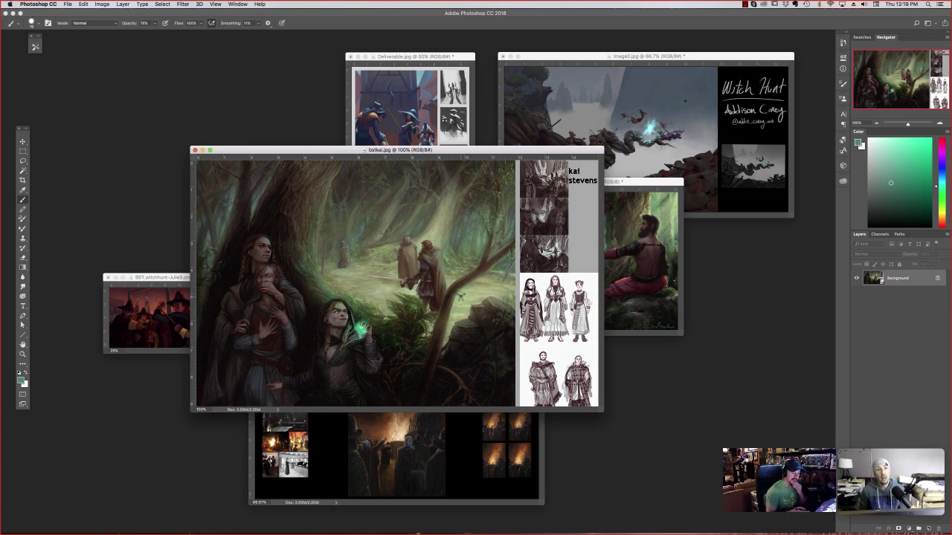
left_click(942, 148)
left_click_drag(913, 150, 908, 153)
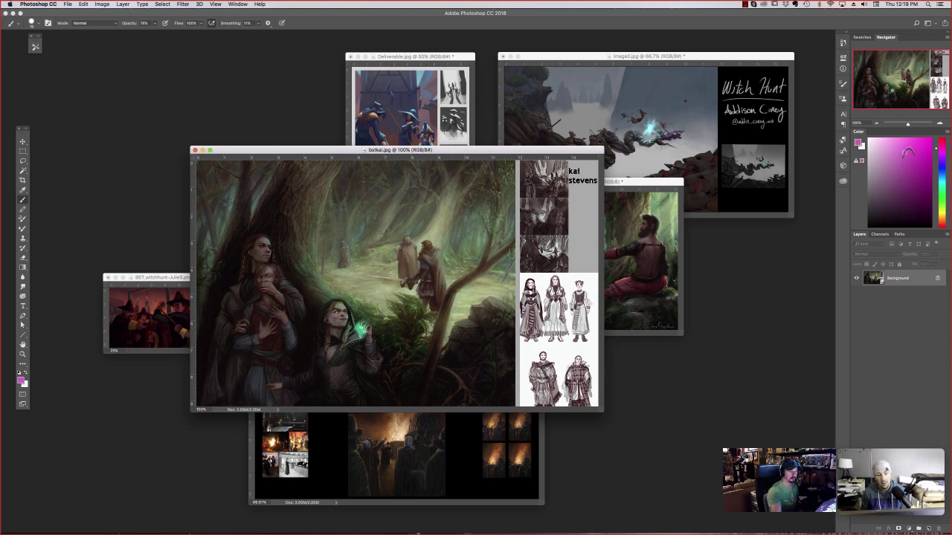
left_click(928, 528)
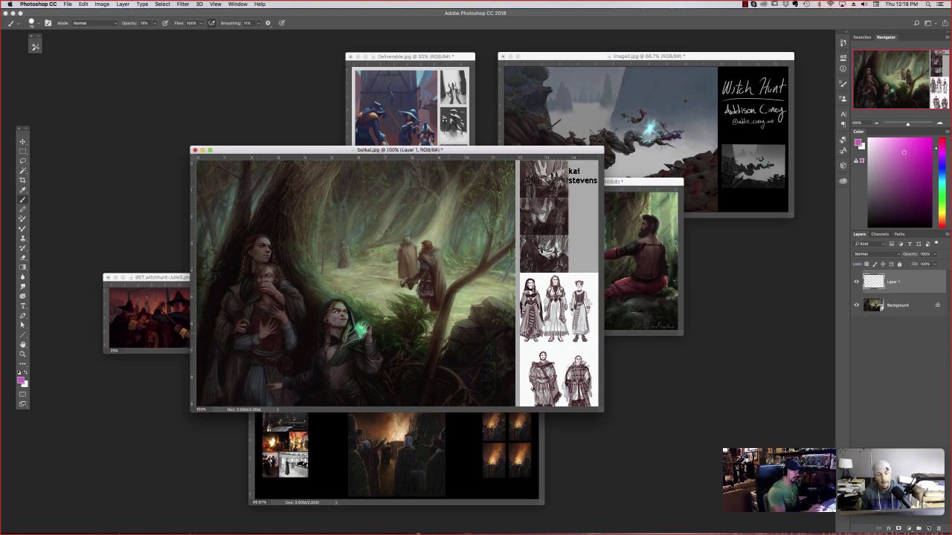
left_click(442, 346)
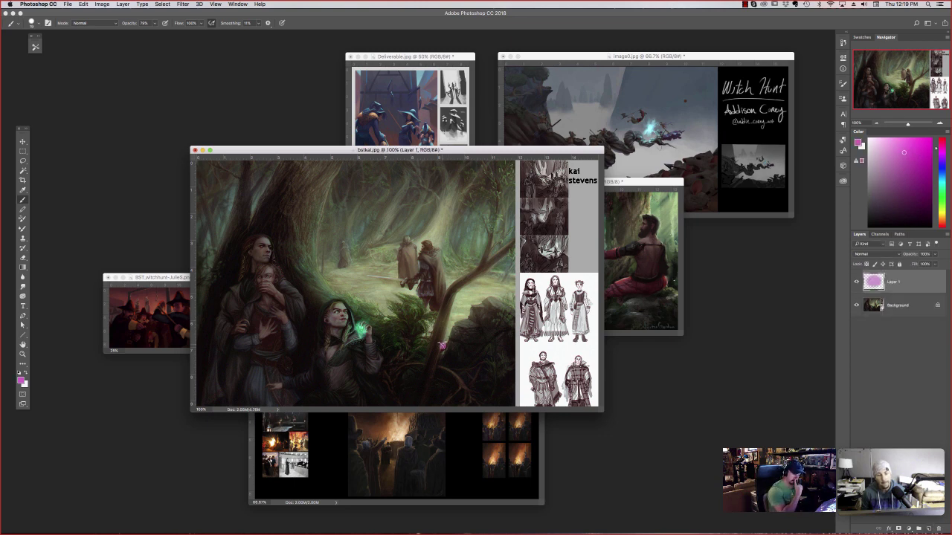
- Outline the light shapes around the two cloaked hunters with magenta Brush strokes, and undo the outlines
mouse_move(442, 346)
left_mouse_down()
mouse_move(467, 312)
mouse_move(509, 293)
mouse_move(439, 321)
left_mouse_up()
mouse_move(478, 173)
left_mouse_down()
mouse_move(461, 236)
mouse_move(405, 237)
mouse_move(450, 162)
left_mouse_up()
mouse_move(408, 308)
left_mouse_down()
mouse_move(338, 284)
mouse_move(402, 253)
left_mouse_up()
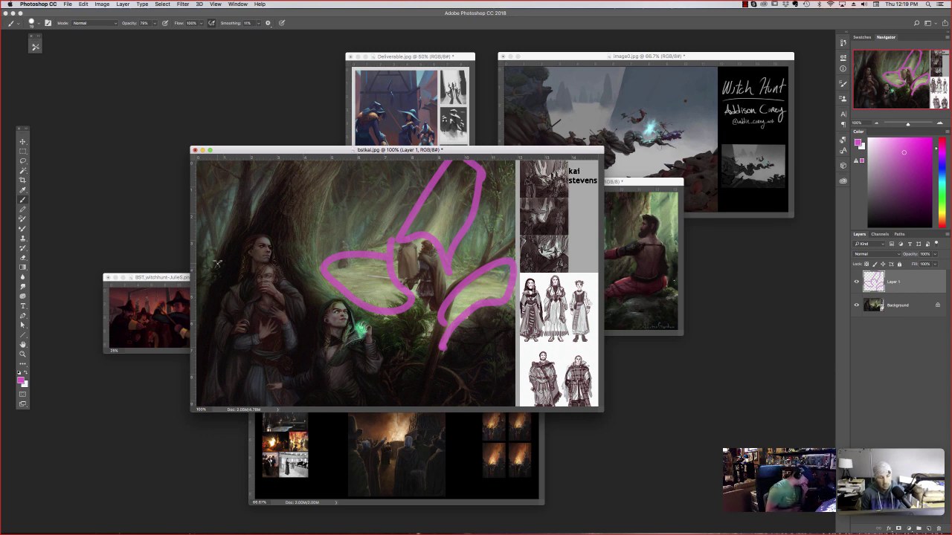
key("super+alt+z")
key("super+alt+z")
key("super+alt+z")
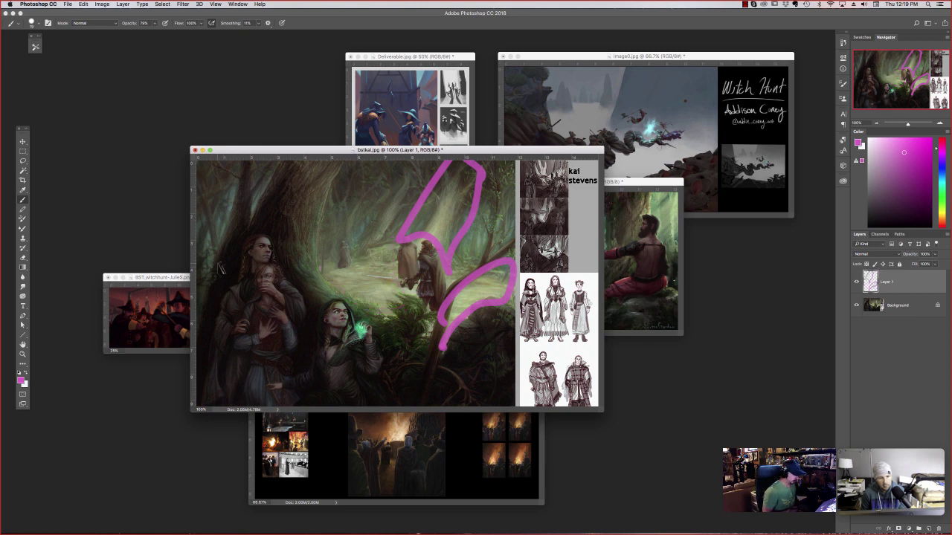
key("super+alt+z")
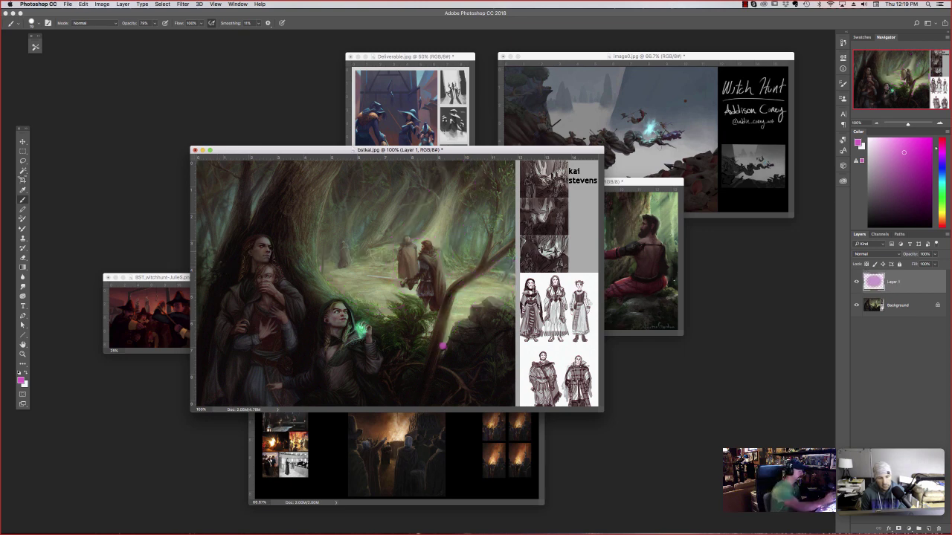
- Try extending the canvas past the painting's left edge, beside the large trunk, with the Crop tool
key("c")
left_click_drag(197, 283, 198, 290)
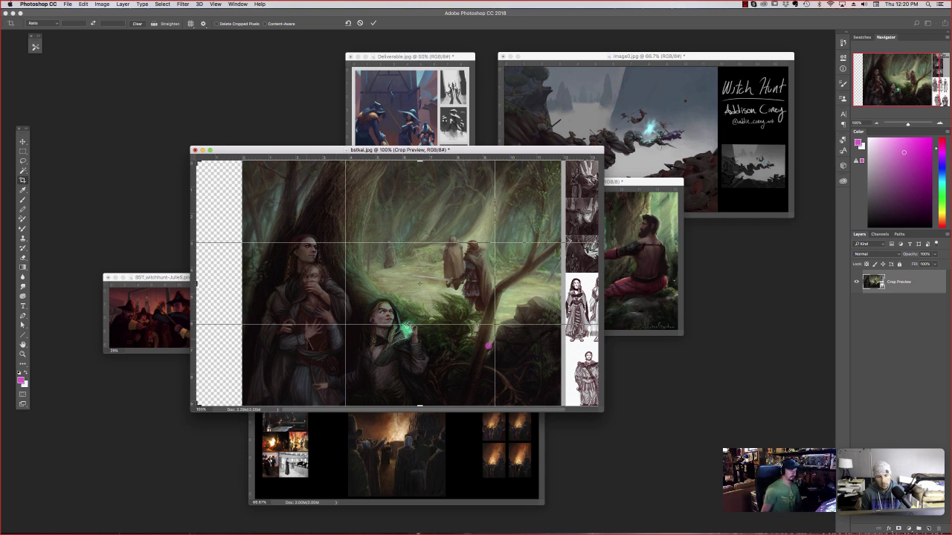
key("Return")
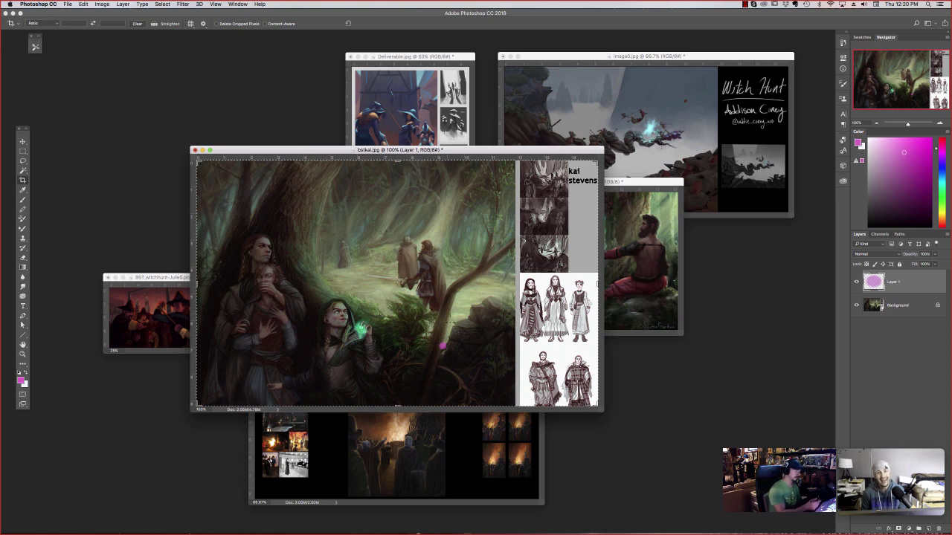
- Brush magenta over the curved leaning tree beside the hunters to mark its shape, and undo those strokes
left_click(22, 200)
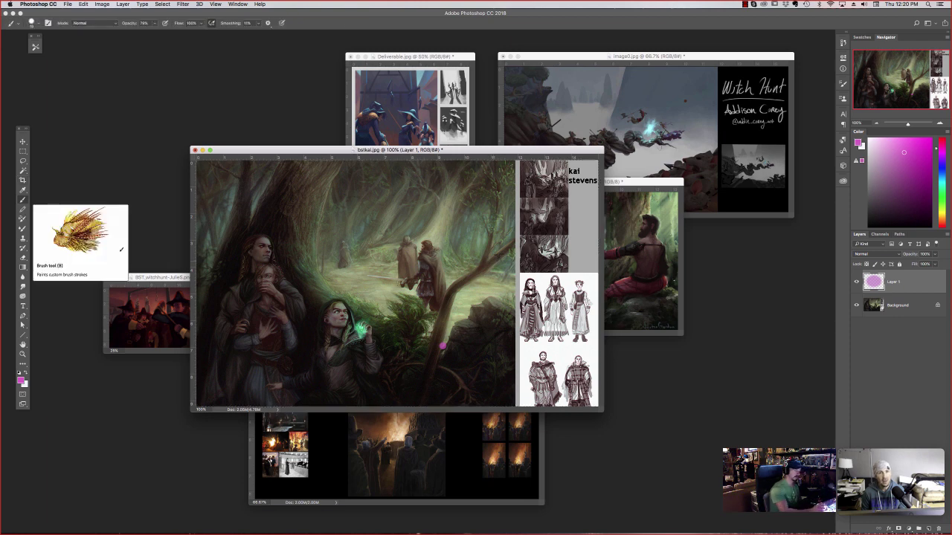
mouse_move(504, 251)
left_mouse_down()
mouse_move(432, 384)
mouse_move(455, 307)
mouse_move(430, 384)
left_mouse_up()
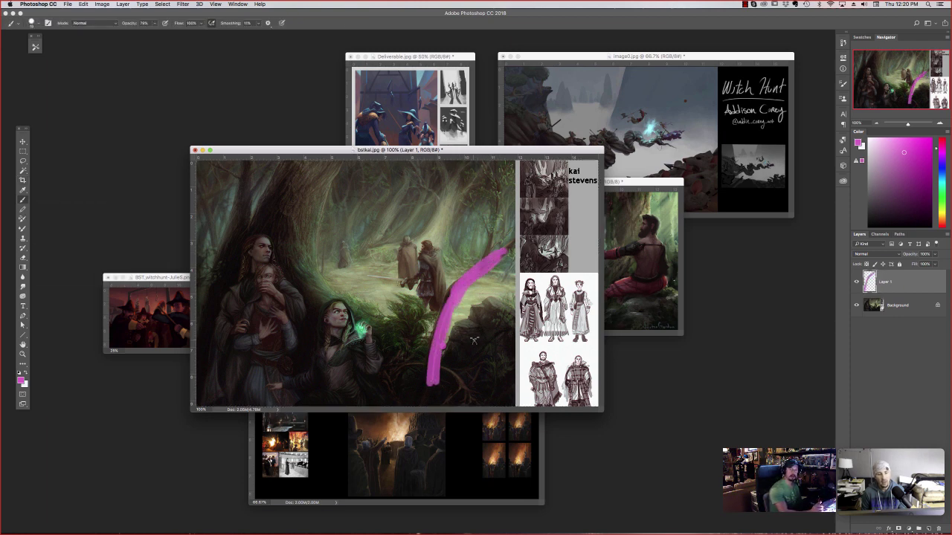
key("super+z")
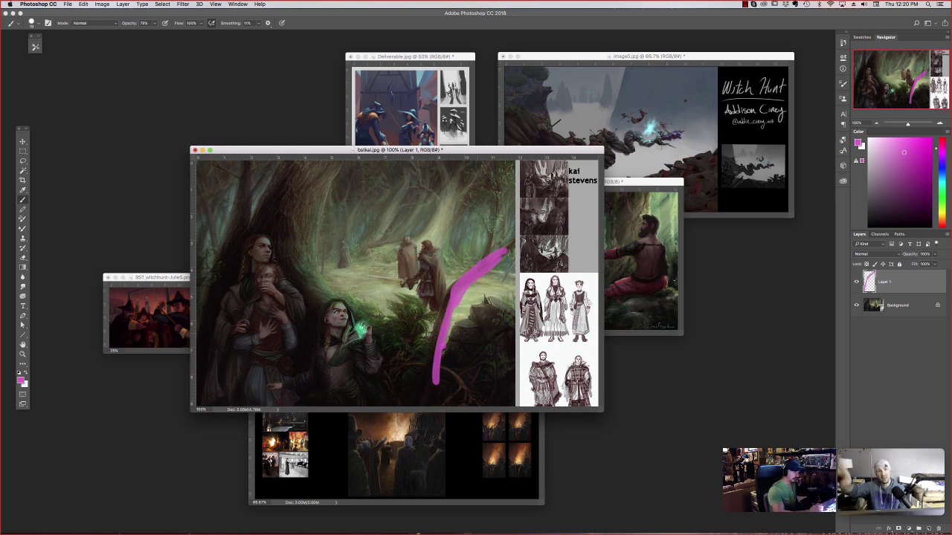
key("super+alt+z")
key("super+alt+z")
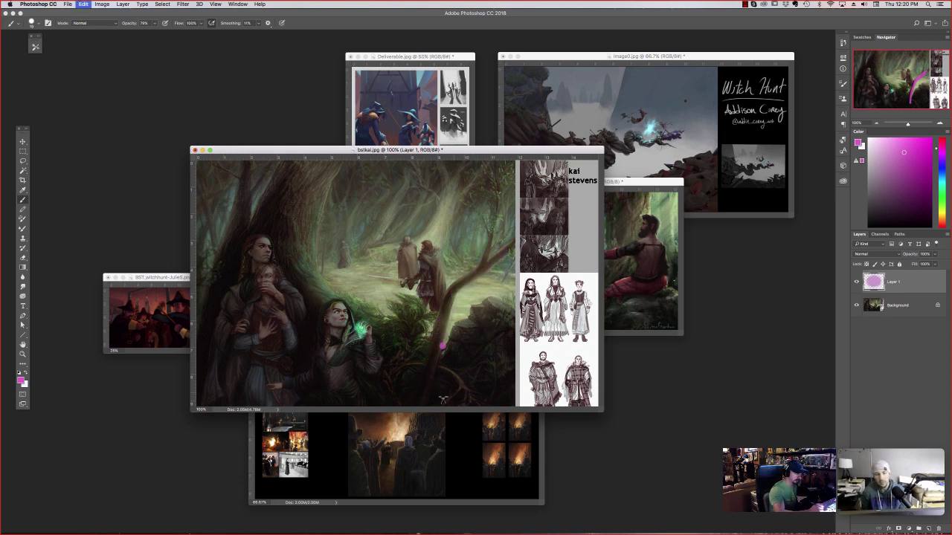
- Sketch a straighter full-height magenta trunk beside the leaning tree, adding thinner branch and trunk strokes with a smaller Brush
left_click_drag(443, 401, 481, 264)
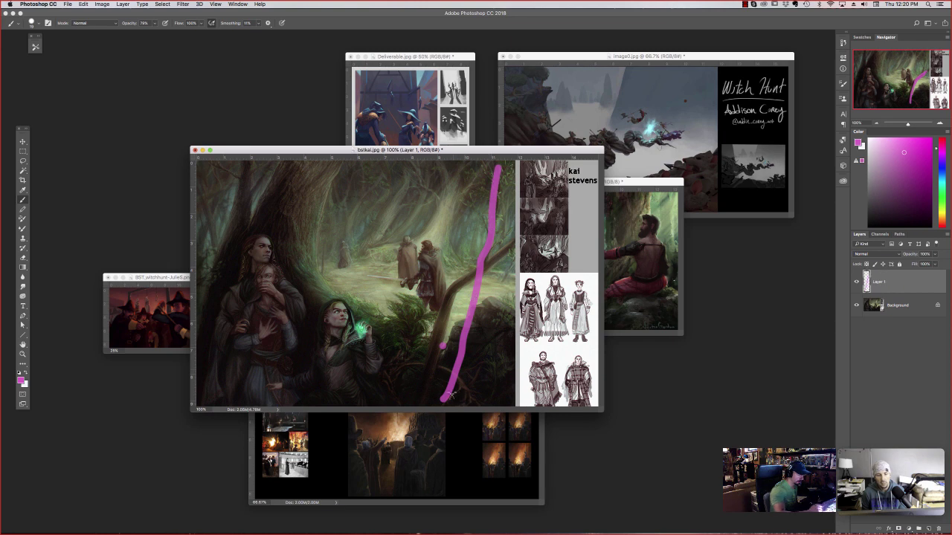
left_click_drag(446, 404, 502, 167)
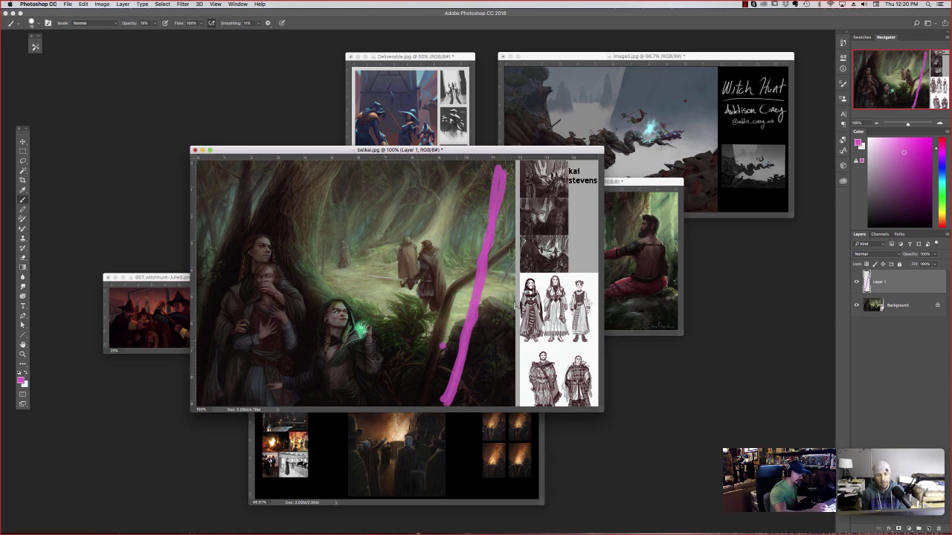
right_click(463, 254)
key("Escape")
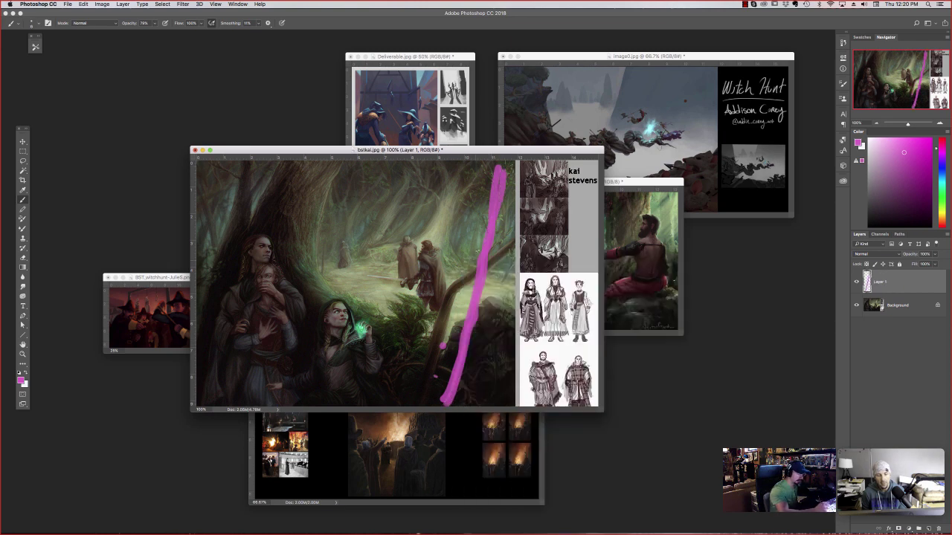
left_click_drag(477, 216, 483, 161)
left_click_drag(477, 242, 477, 161)
left_click_drag(500, 220, 515, 161)
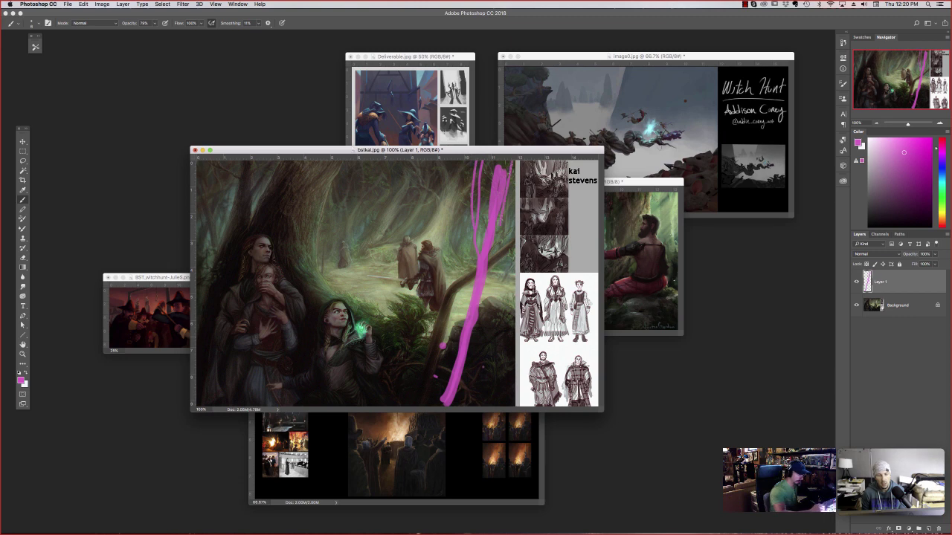
mouse_move(484, 367)
left_mouse_down()
mouse_move(527, 175)
mouse_move(489, 347)
mouse_move(519, 223)
left_mouse_up()
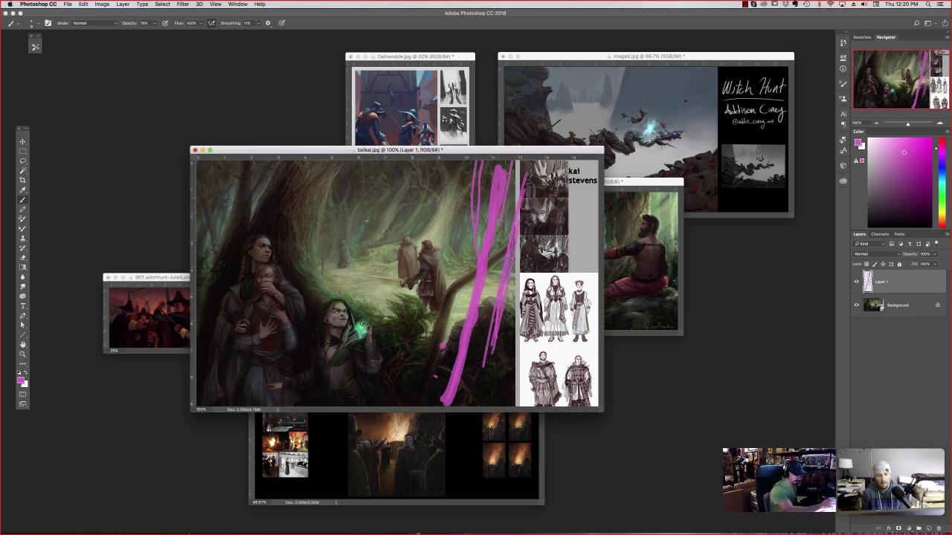
- Undo the magenta trunk and branch strokes, stepping back to the single dot on the leaning tree
key("ctrl+alt+z")
key("ctrl+alt+z")
key("ctrl+alt+z")
key("ctrl+alt+z")
key("ctrl+alt+z")
key("ctrl+alt+z")
key("ctrl+alt+z")
key("ctrl+alt+z")
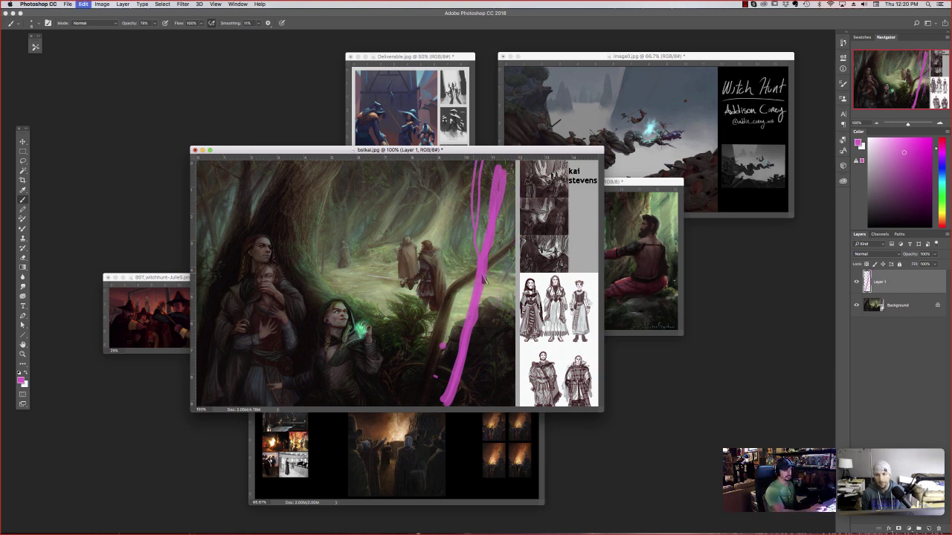
key("ctrl+alt+z")
key("ctrl+alt+z")
key("ctrl+alt+z")
key("ctrl+alt+z")
key("ctrl+alt+z")
key("ctrl+alt+z")
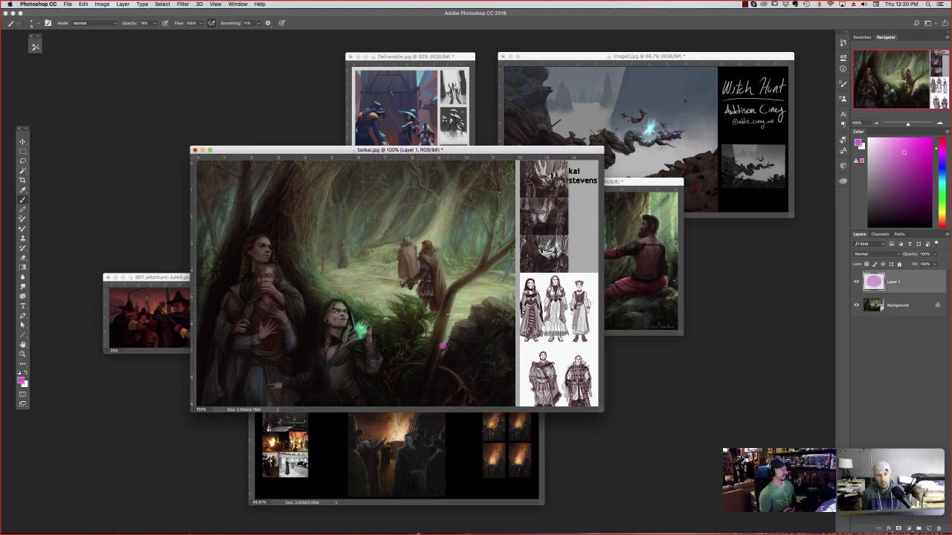
- Trace thin magenta curves along the leaning trunk and the top of the rock, and undo them
mouse_move(443, 343)
left_mouse_down()
mouse_move(470, 288)
mouse_move(445, 336)
left_mouse_up()
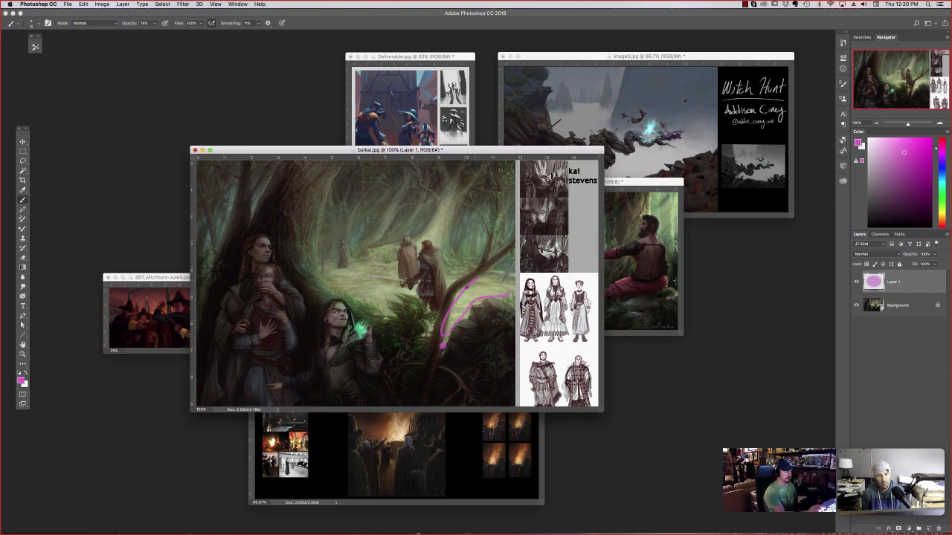
key("ctrl+alt+z")
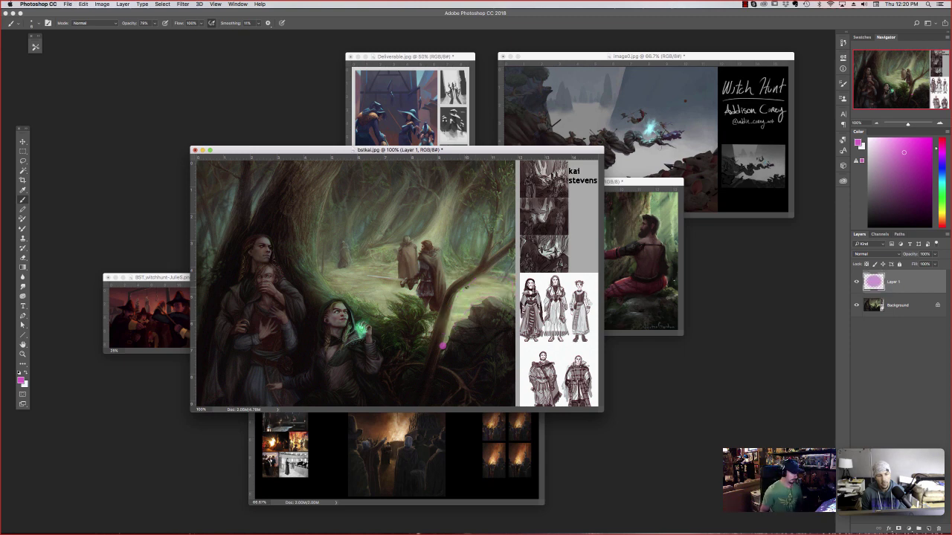
- Shrink the view of the hiding women painting to 50%, clearing space around the other open documents
key("super+minus")
key("super+minus")
key("super+minus")
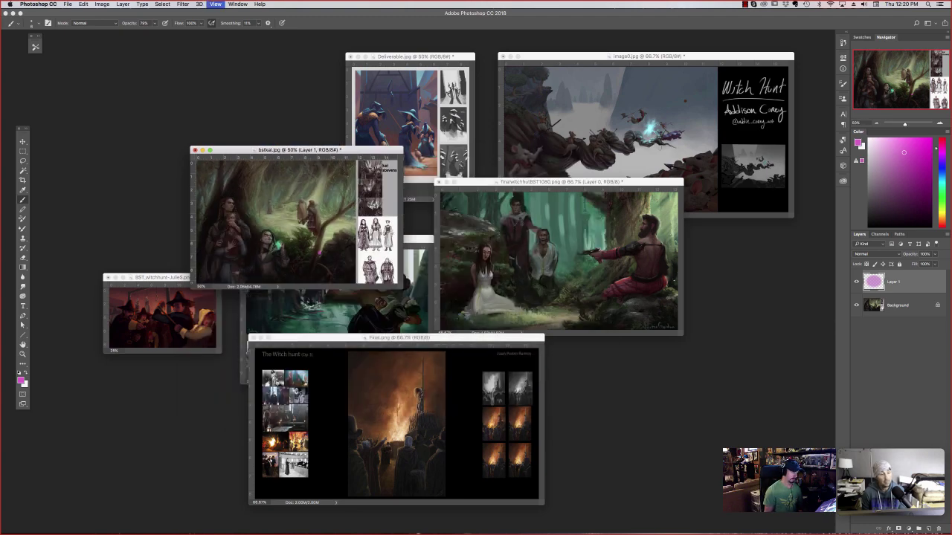
- Bring the stake-burning painting to the front at 200%, and undo a trial Brush stroke across its upper sky
left_click(461, 395)
key("super+plus")
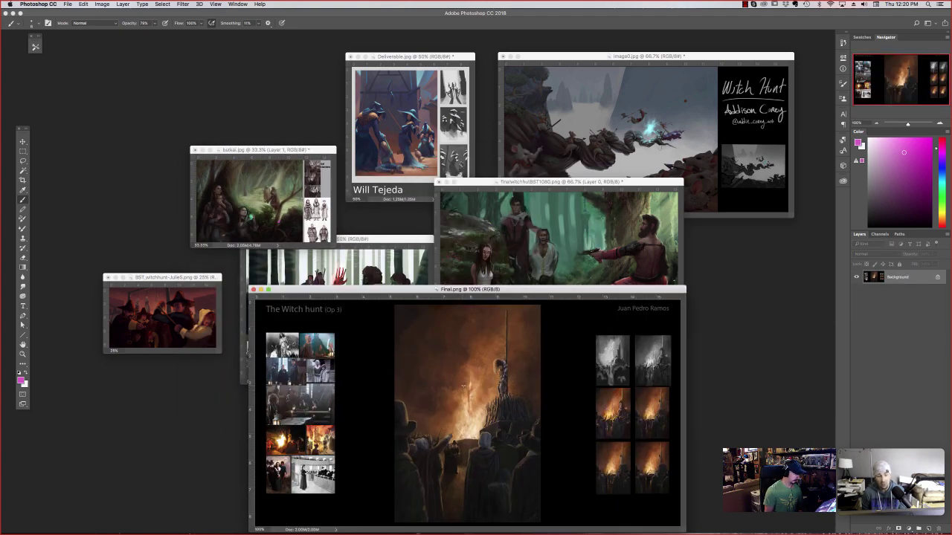
key("super+plus")
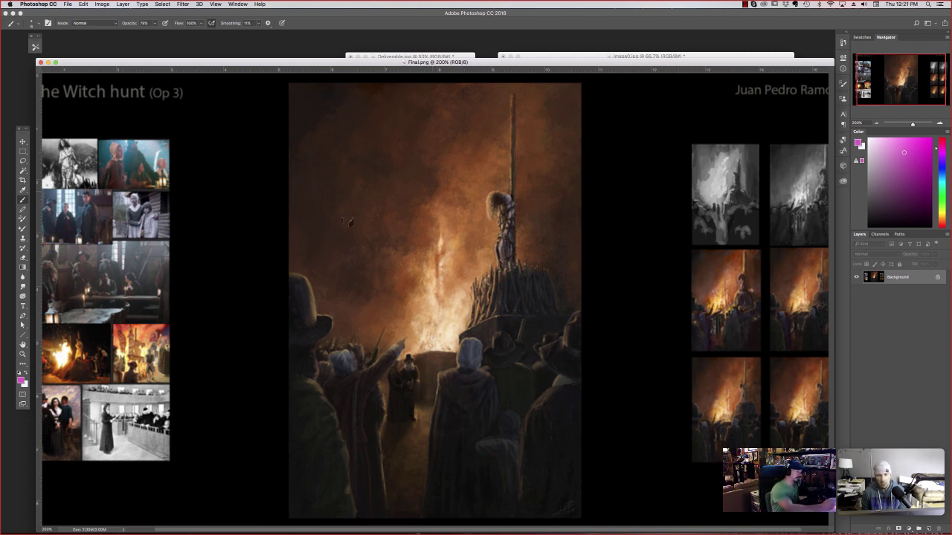
mouse_move(454, 118)
left_mouse_down()
mouse_move(423, 290)
mouse_move(316, 107)
left_mouse_up()
key("super+z")
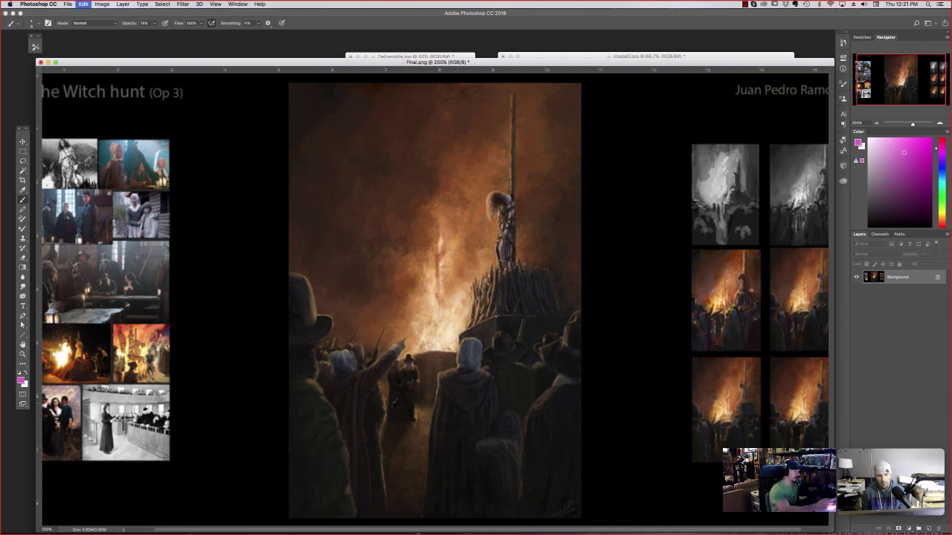
- Paint two dark sloping roof edges of a gabled house in the smoky sky beside the fire, using a sampled brown and an 11 px Brush
left_click(315, 105, "alt")
mouse_move(374, 154)
left_mouse_down()
mouse_move(422, 217)
mouse_move(418, 240)
mouse_move(415, 217)
left_mouse_up()
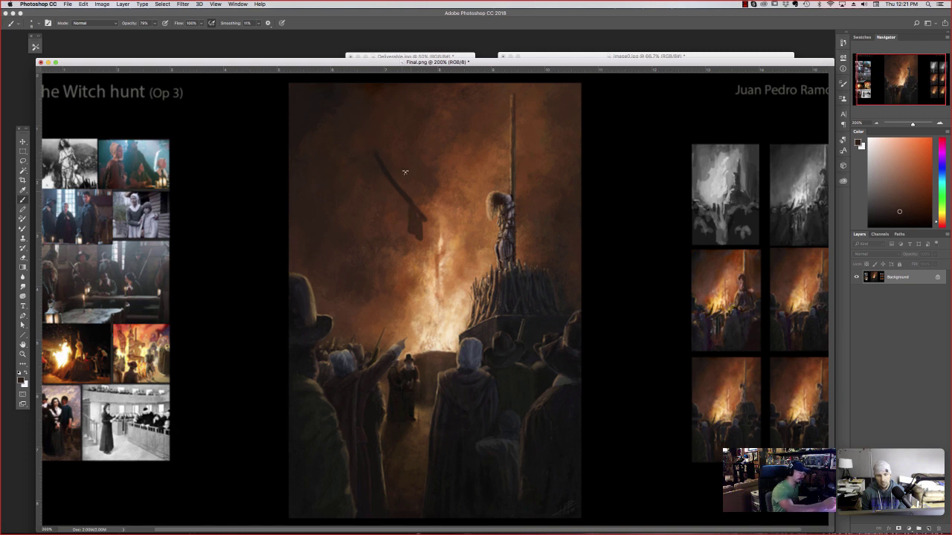
right_click(459, 195)
left_click_drag(448, 189, 449, 189)
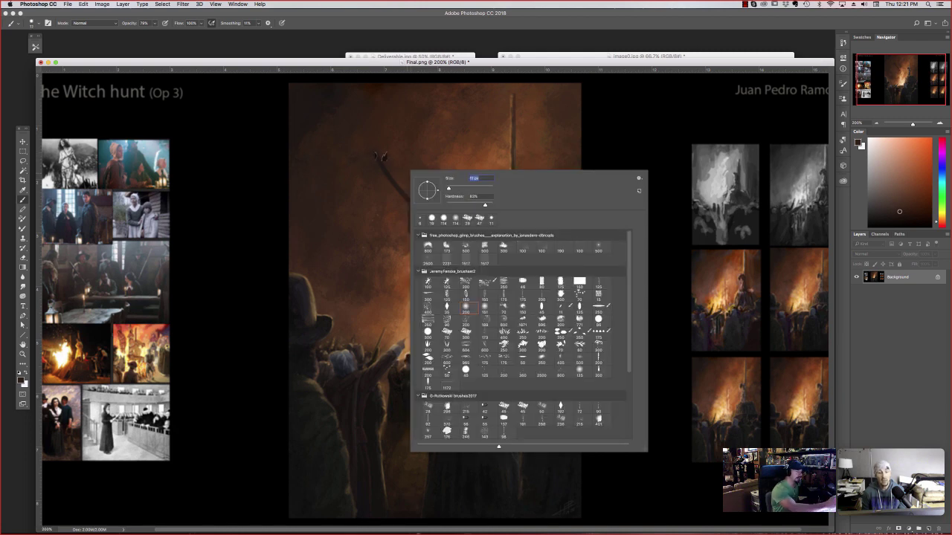
left_click(374, 155, "alt")
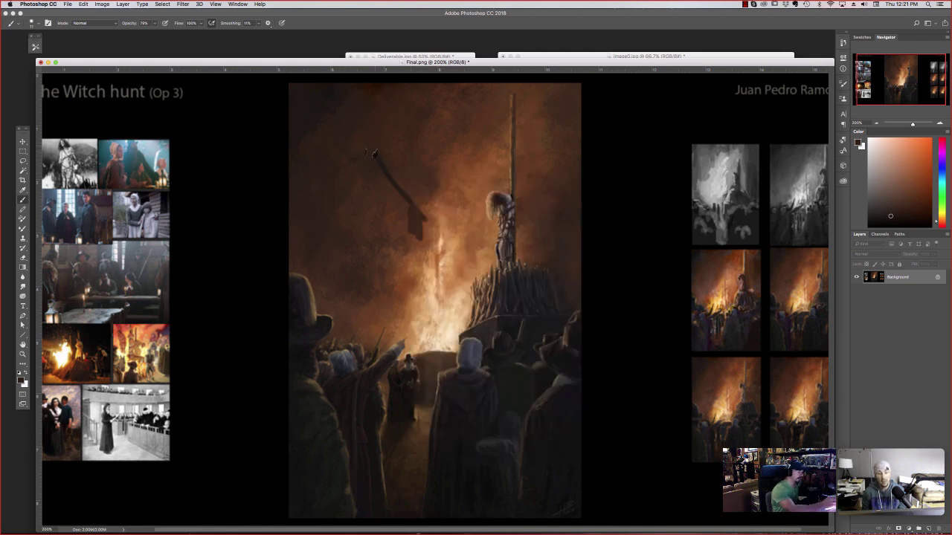
left_click_drag(369, 157, 280, 205)
mouse_move(374, 158)
left_mouse_down()
mouse_move(409, 208)
mouse_move(385, 182)
mouse_move(375, 193)
mouse_move(368, 177)
mouse_move(360, 195)
mouse_move(296, 209)
left_mouse_up()
- Block in the house facade beneath the gable with vertical strokes of sampled dark brown down towards the crowd
left_click(410, 211, "alt")
left_click(363, 191, "alt")
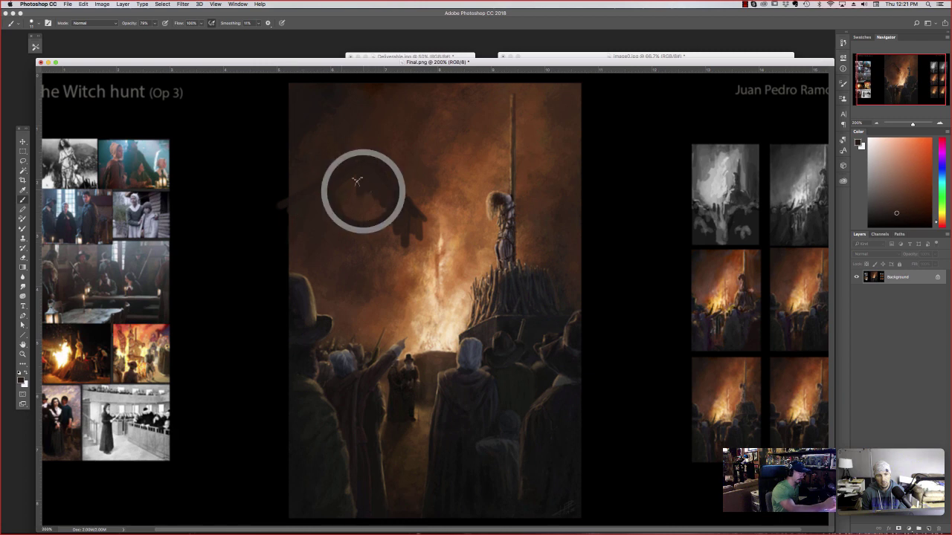
mouse_move(357, 180)
left_mouse_down()
mouse_move(348, 212)
mouse_move(326, 207)
mouse_move(369, 206)
mouse_move(397, 263)
mouse_move(400, 246)
mouse_move(405, 268)
mouse_move(416, 253)
mouse_move(397, 284)
mouse_move(392, 268)
mouse_move(396, 306)
left_mouse_up()
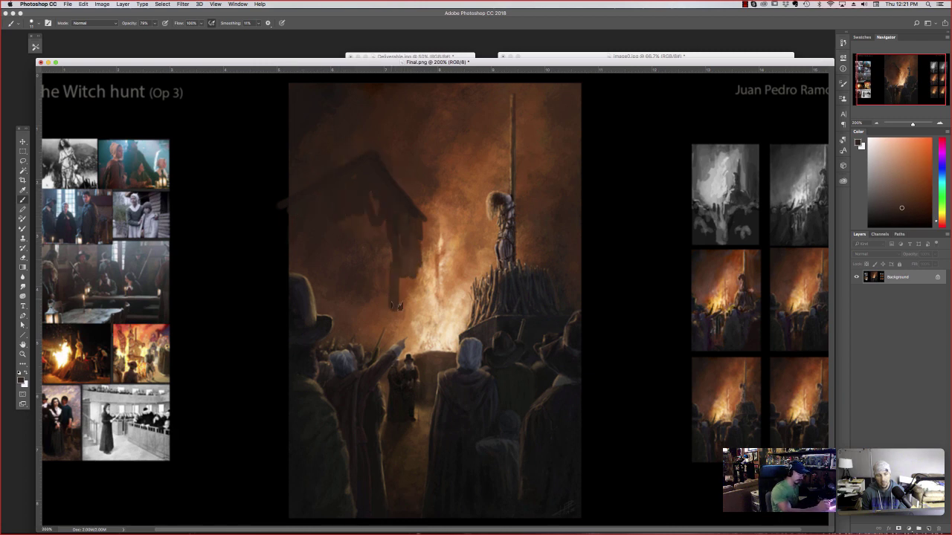
left_click(391, 306, "alt")
left_click_drag(367, 228, 358, 194)
mouse_move(358, 195)
left_mouse_down()
mouse_move(338, 210)
mouse_move(339, 188)
left_mouse_up()
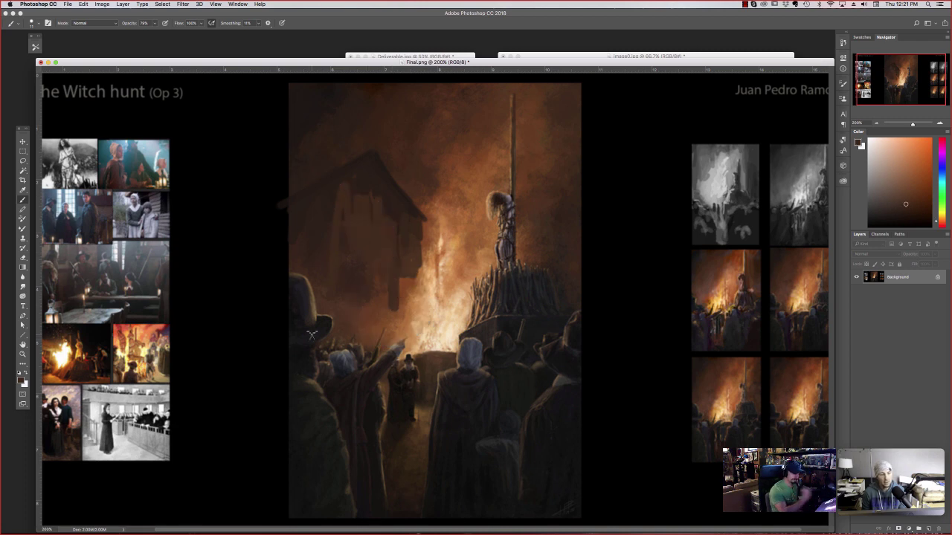
- Fill and smooth the house wall with a much larger, softer Brush at 44% hardness in darker brown tones
right_click(417, 198)
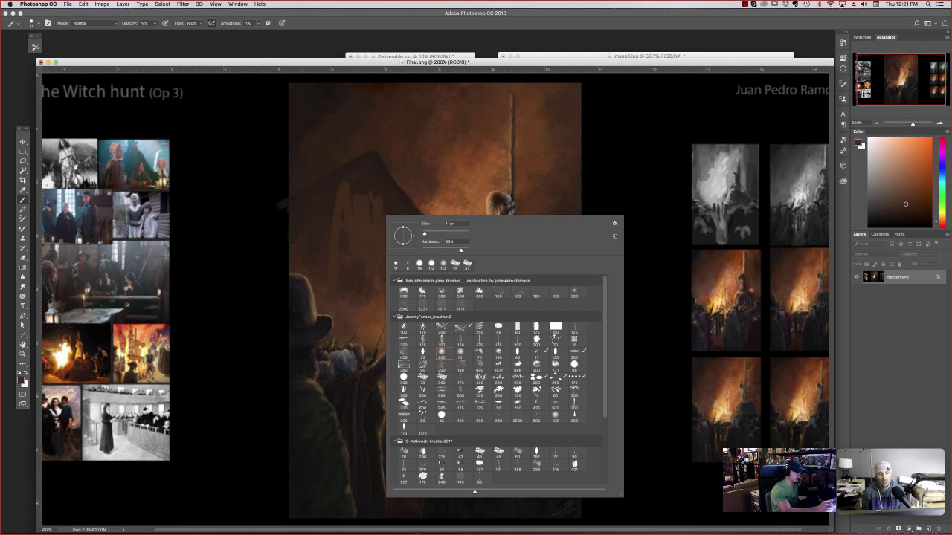
left_click(441, 232)
left_click(442, 251)
key("Return")
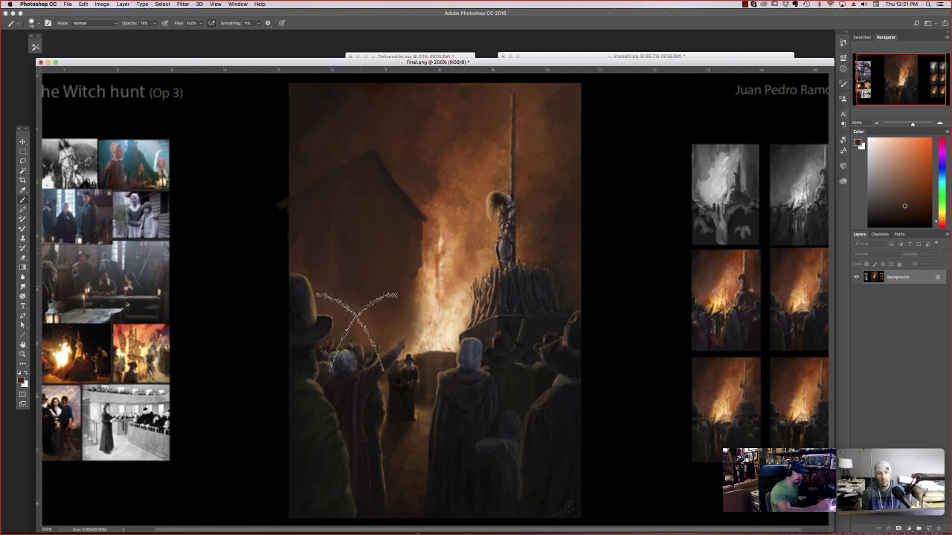
left_click(892, 208)
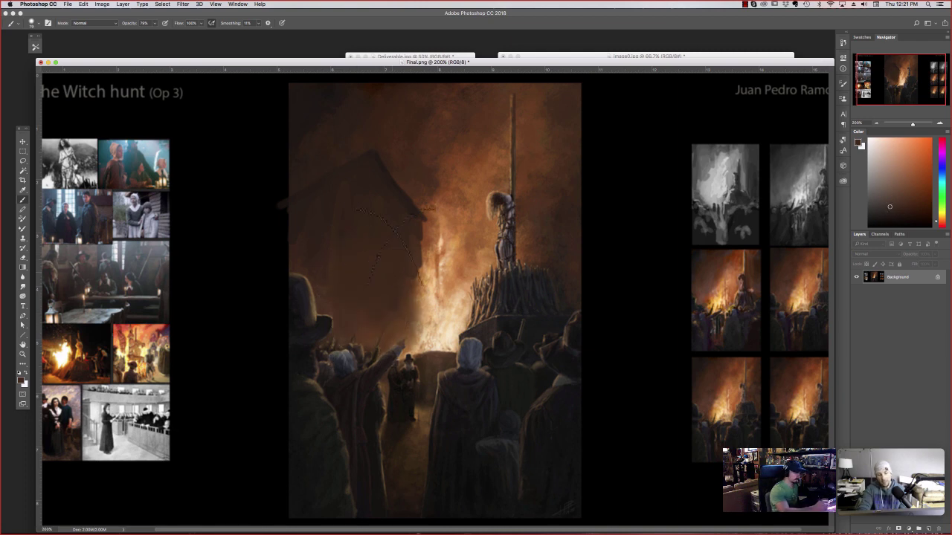
left_click(377, 202, "alt")
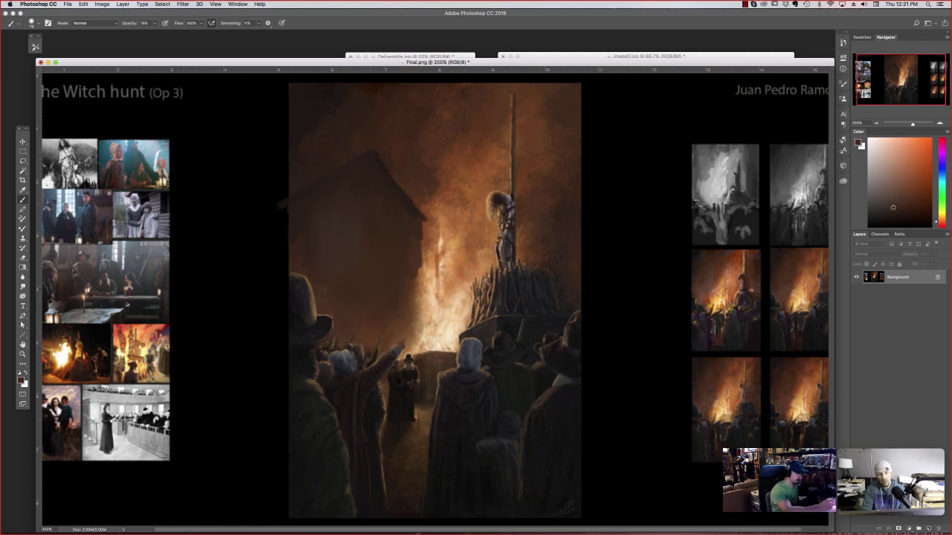
- Reduce the Brush size and paint near-black trim beneath both slopes of the house's roof
right_click(437, 216)
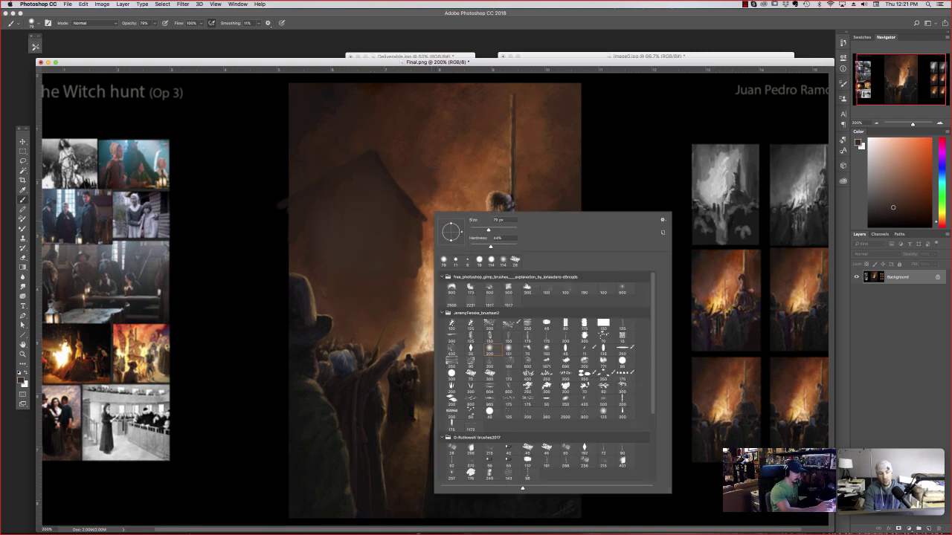
left_click_drag(489, 230, 473, 230)
left_click(391, 183, "alt")
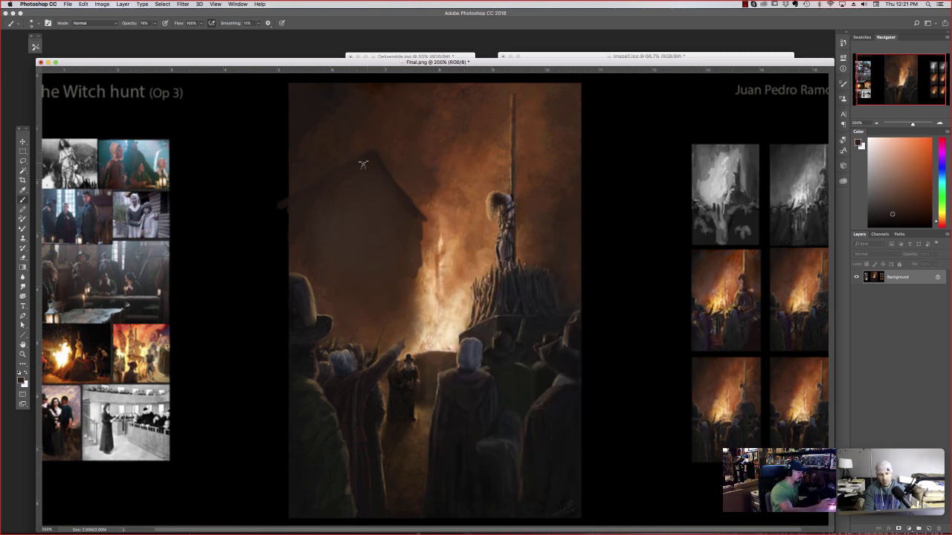
left_click_drag(365, 164, 272, 216)
left_click(888, 220)
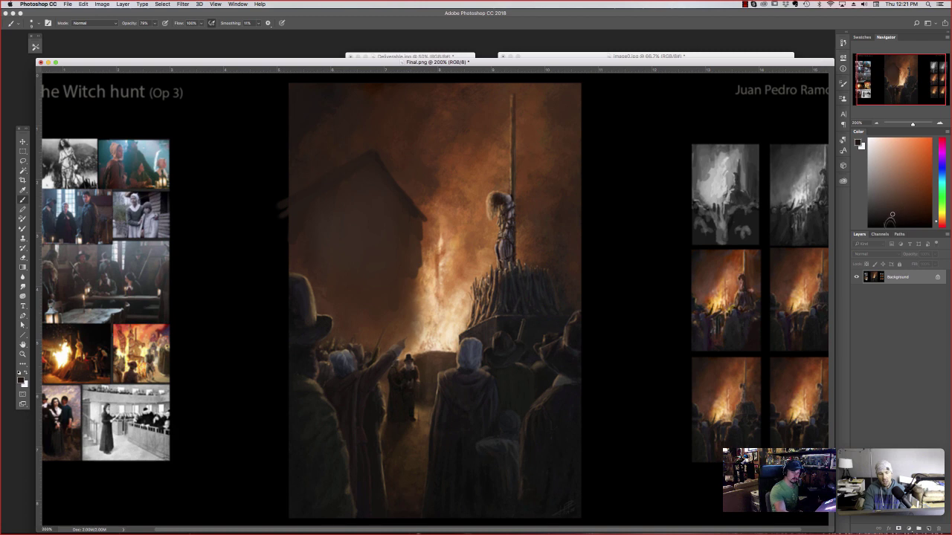
left_click(886, 221)
left_click_drag(373, 161, 286, 213)
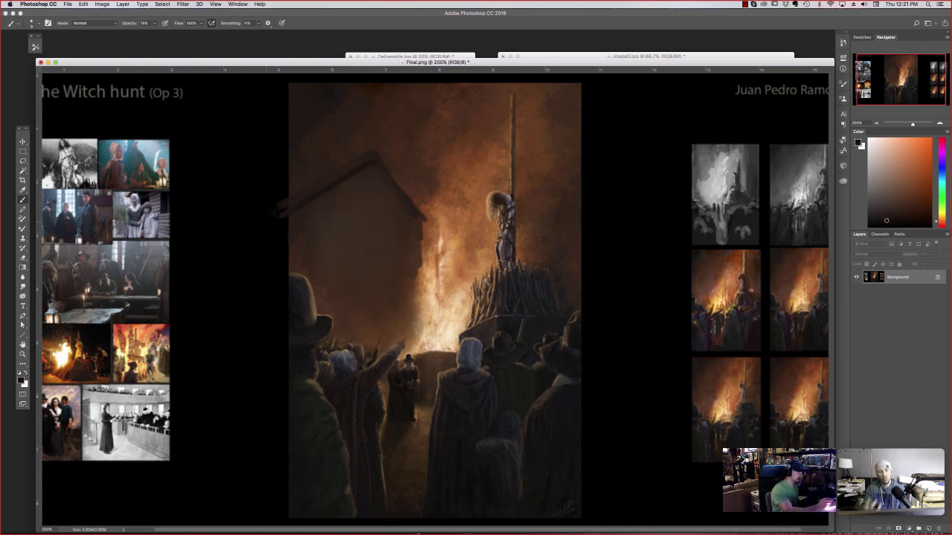
left_click_drag(382, 171, 423, 229)
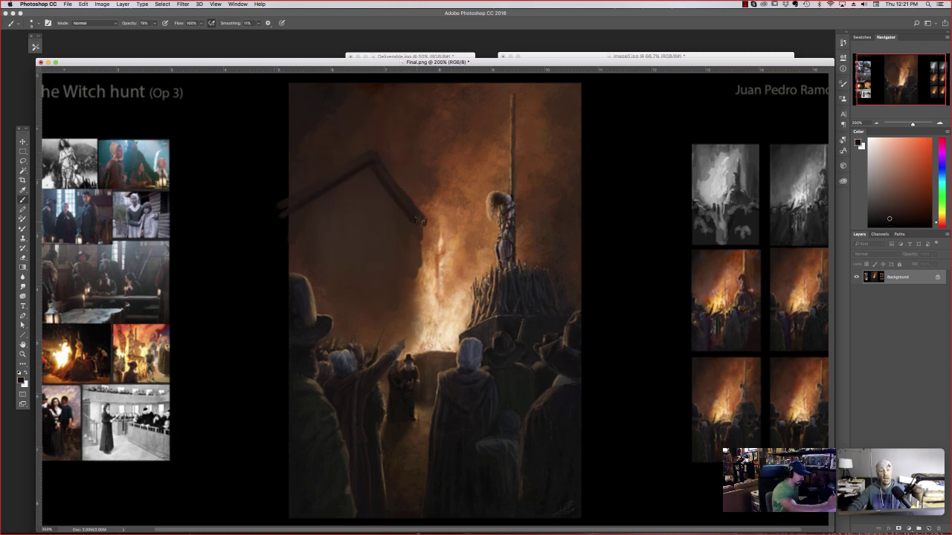
- Paint a dark horizontal beam across the house facade below the gable, adjusting the brown between strokes
left_click(895, 215)
left_click_drag(404, 264, 294, 267)
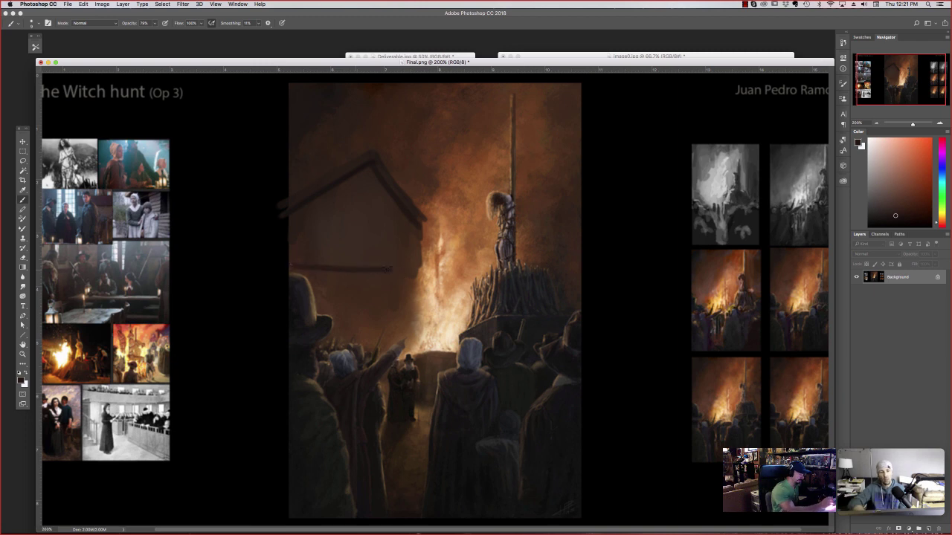
left_click(898, 210)
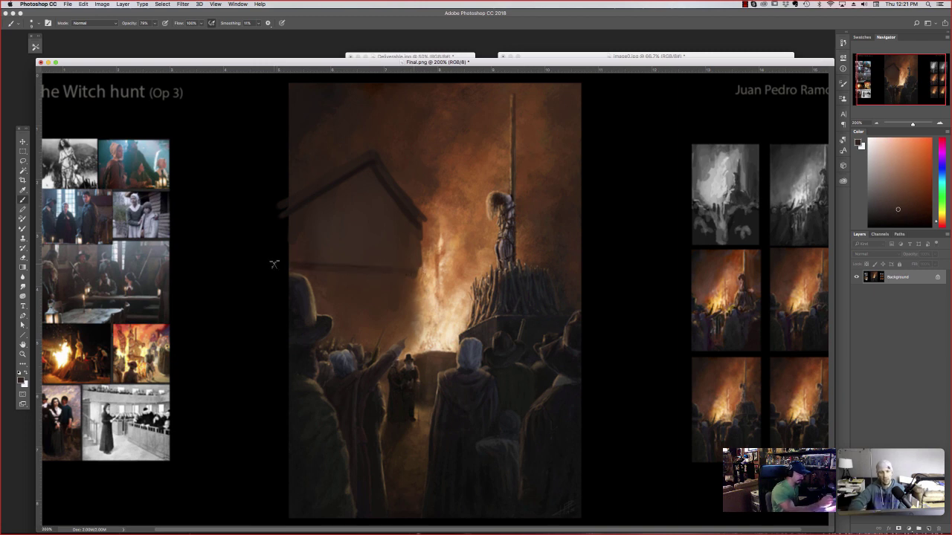
left_click(896, 213)
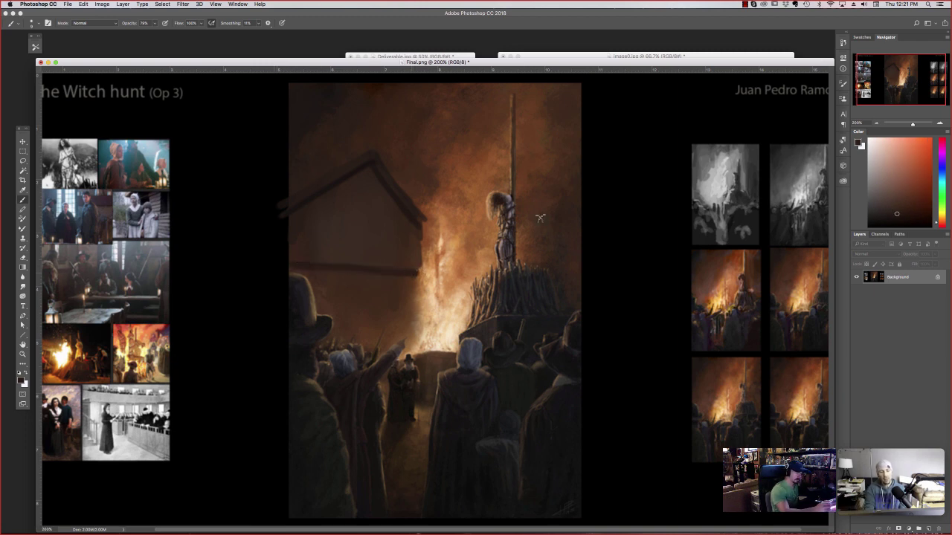
- Paint a second dark house silhouette behind the stake at the picture's edge, and add a chimney to each house
mouse_move(533, 220)
left_mouse_down()
mouse_move(561, 199)
mouse_move(536, 224)
mouse_move(536, 238)
mouse_move(576, 269)
left_mouse_up()
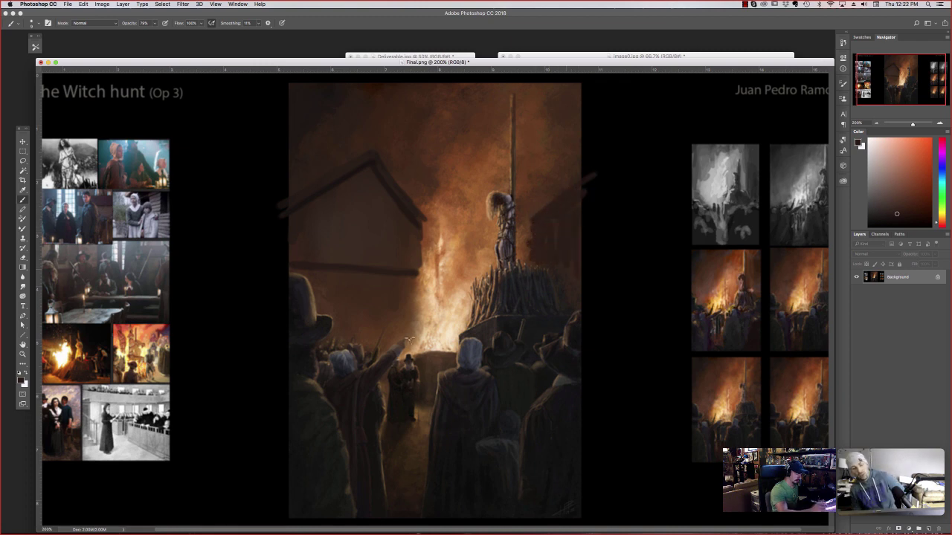
left_click(540, 231, "alt")
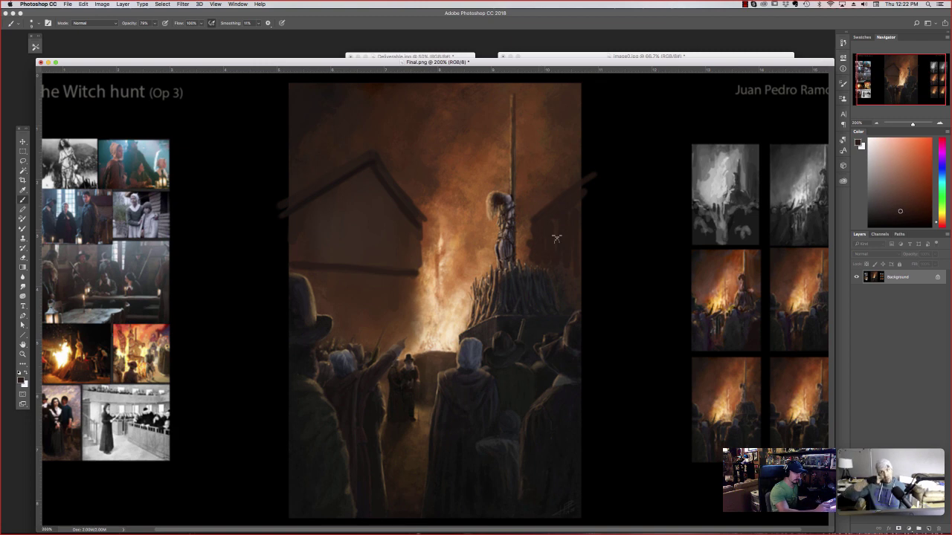
left_click(340, 169, "alt")
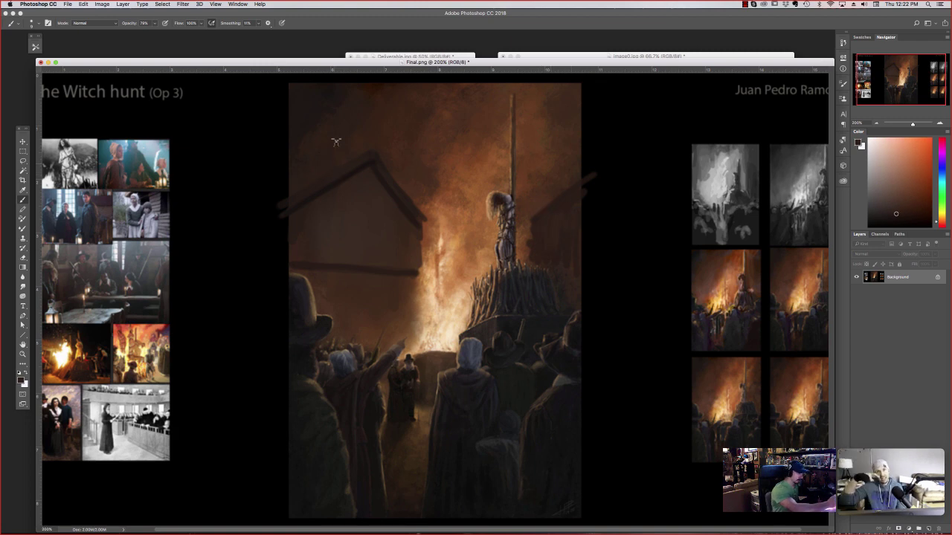
left_click(402, 193, "alt")
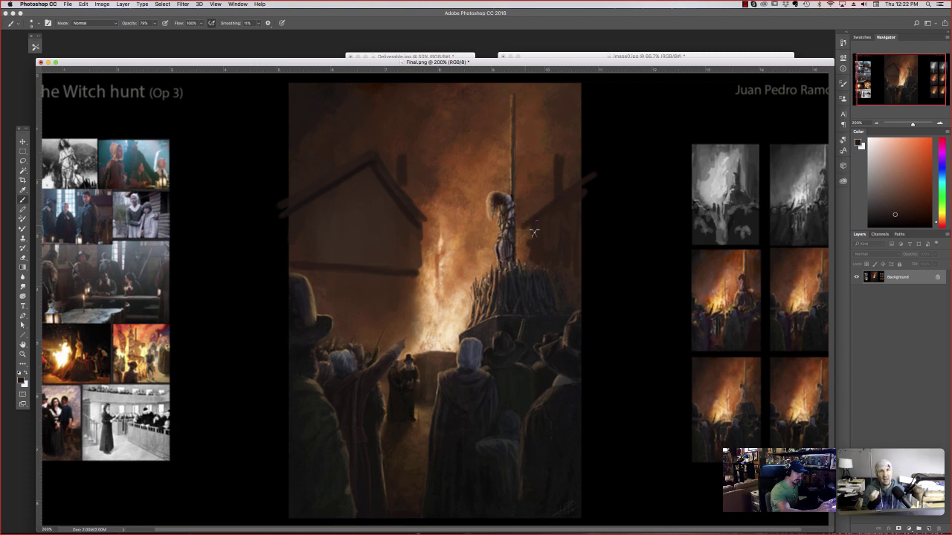
left_click(528, 256, "alt")
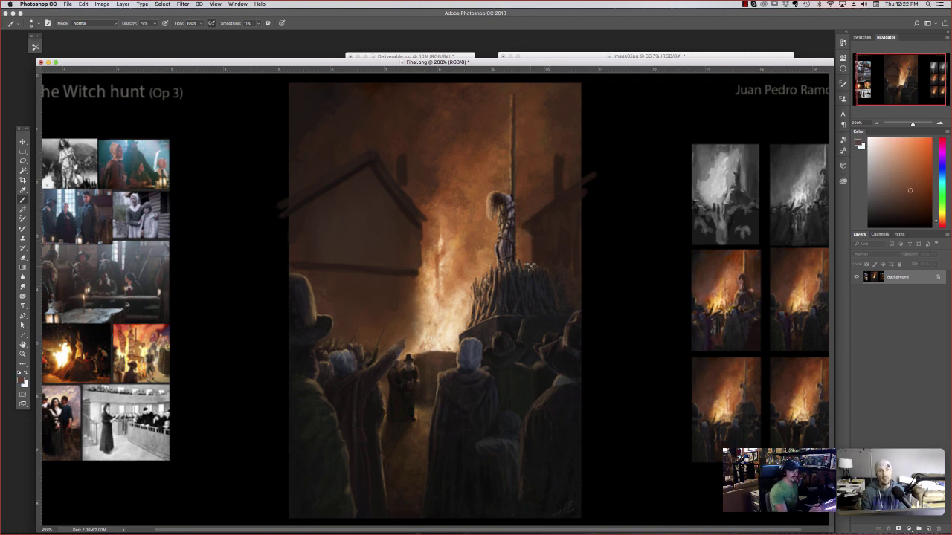
left_click(563, 235, "alt")
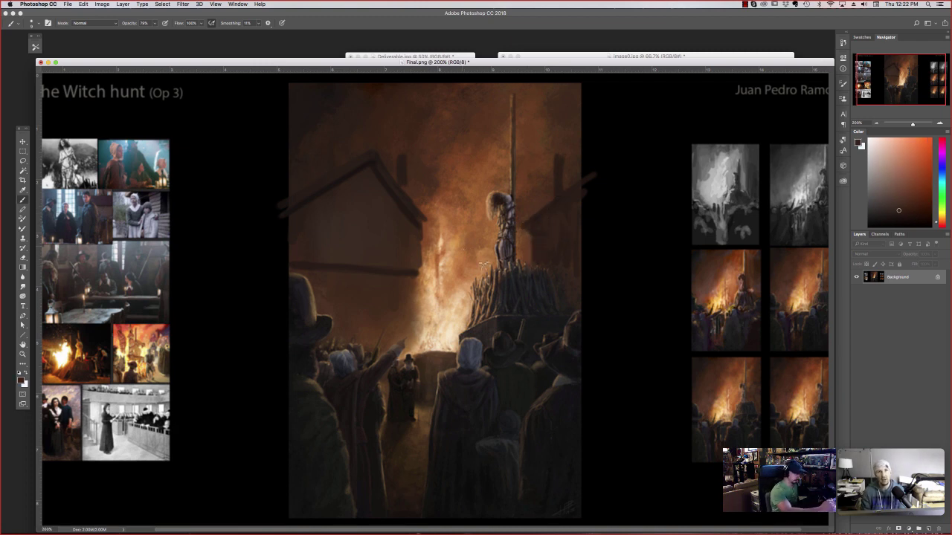
left_click_drag(463, 248, 481, 265)
left_click(472, 246, "alt")
left_click(479, 243, "alt")
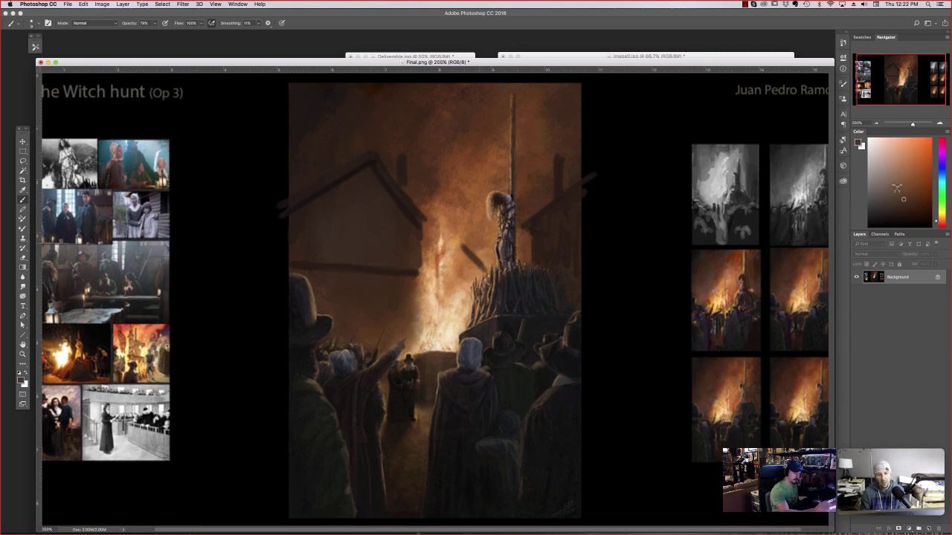
key("super+z")
mouse_move(483, 265)
left_mouse_down()
mouse_move(455, 219)
mouse_move(481, 267)
mouse_move(478, 249)
mouse_move(456, 284)
mouse_move(458, 219)
mouse_move(453, 251)
mouse_move(462, 250)
mouse_move(450, 246)
mouse_move(446, 267)
mouse_move(463, 273)
mouse_move(465, 260)
mouse_move(474, 274)
mouse_move(467, 265)
mouse_move(451, 287)
left_mouse_up()
left_click(907, 189)
key("super+z")
- Paint a faint distant rooftop in sampled smoky orange-brown between the flames and the bound figure
left_click(455, 249, "alt")
left_click(468, 261, "alt")
left_click_drag(449, 248, 443, 254)
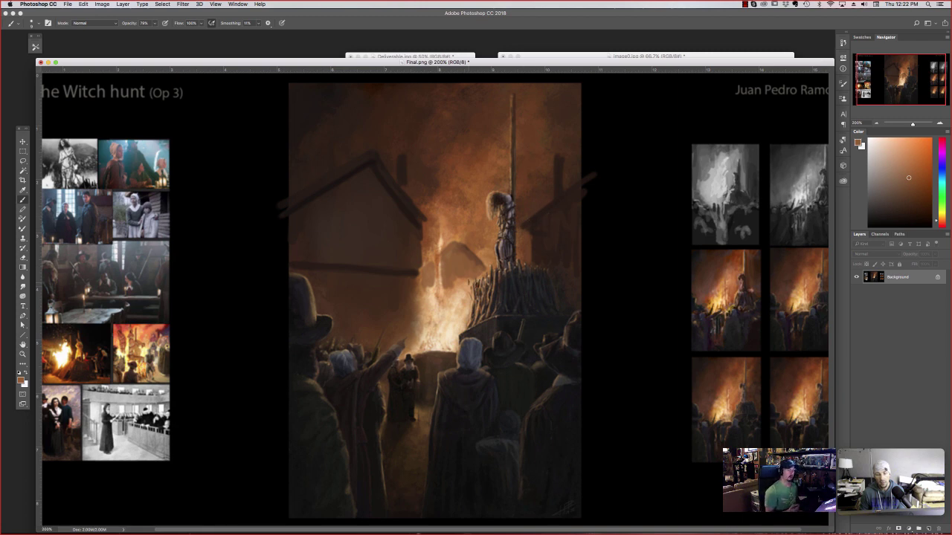
left_click(504, 245, "alt")
left_click(503, 251, "alt")
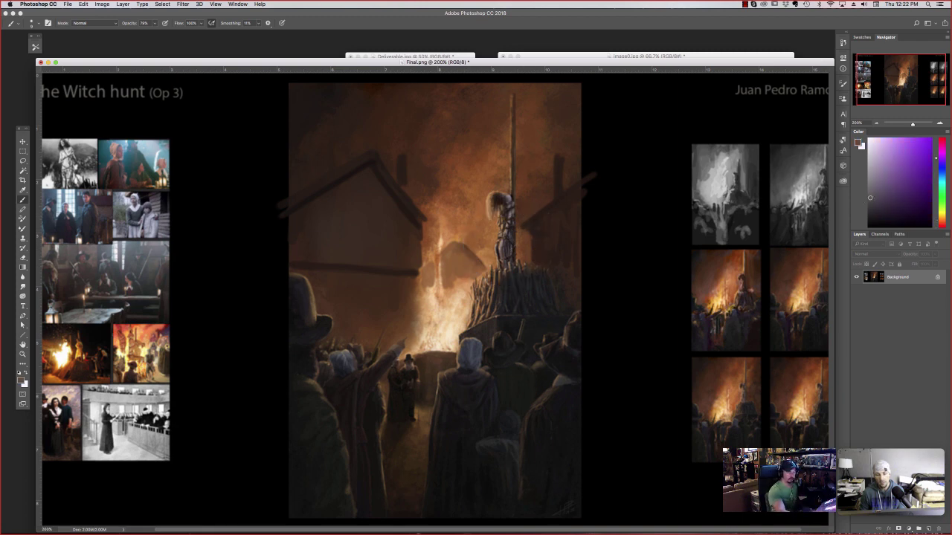
left_click(517, 254, "alt")
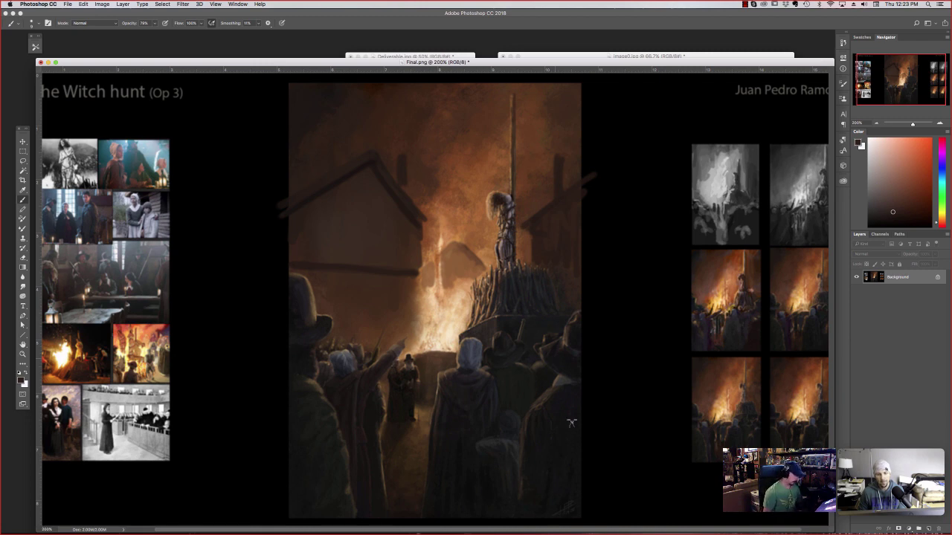
- Shrink the view of the stake-burning painting to 100% and pause the screen recording
key("super+minus")
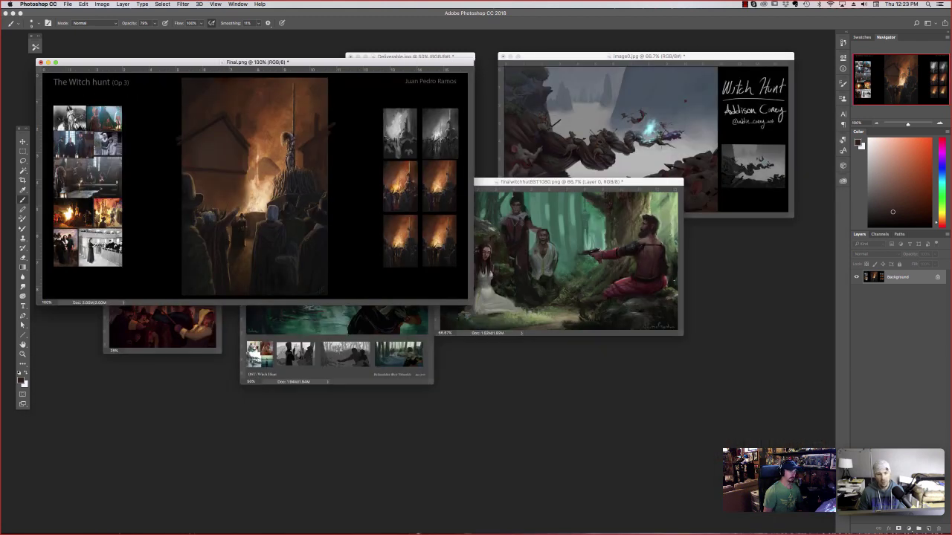
left_click(745, 4)
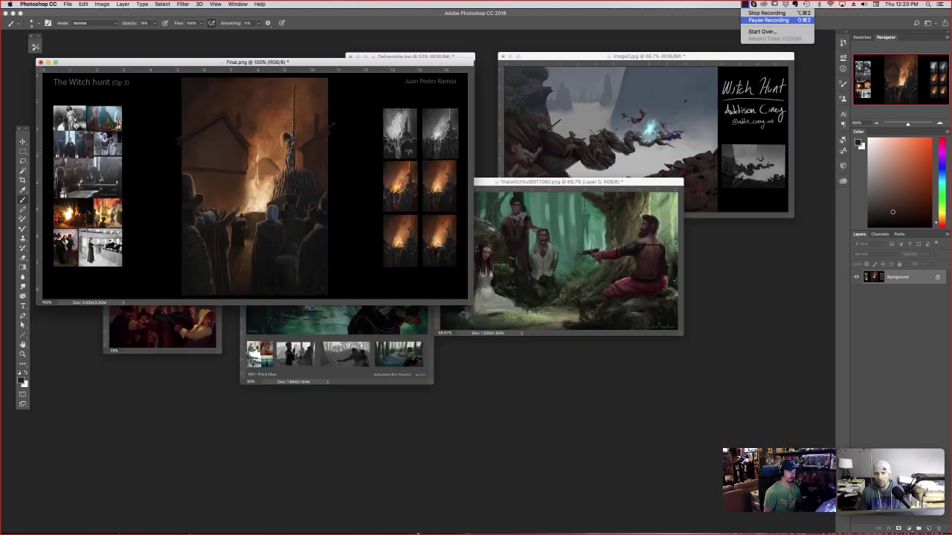
left_click(768, 20)
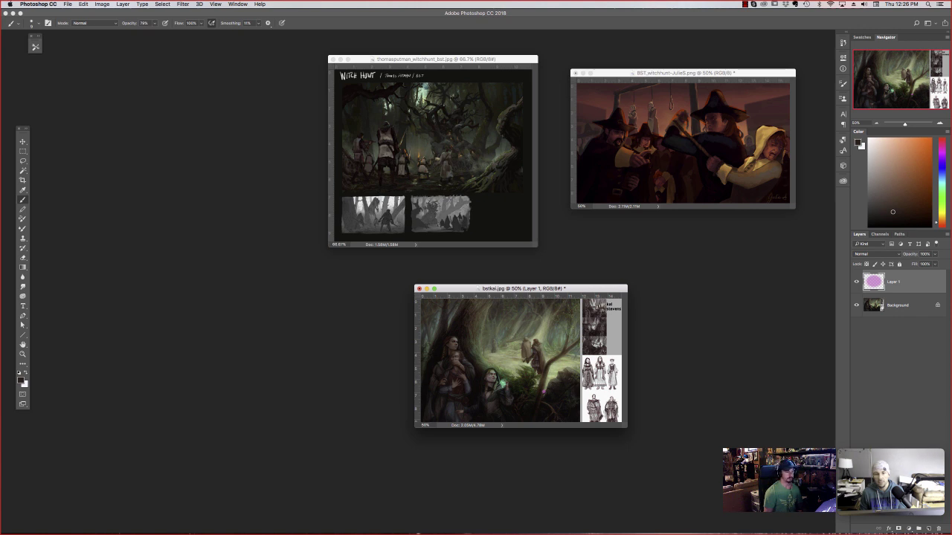
- Enlarge the view of the hiding women painting to 66.7%
key("super+equal")
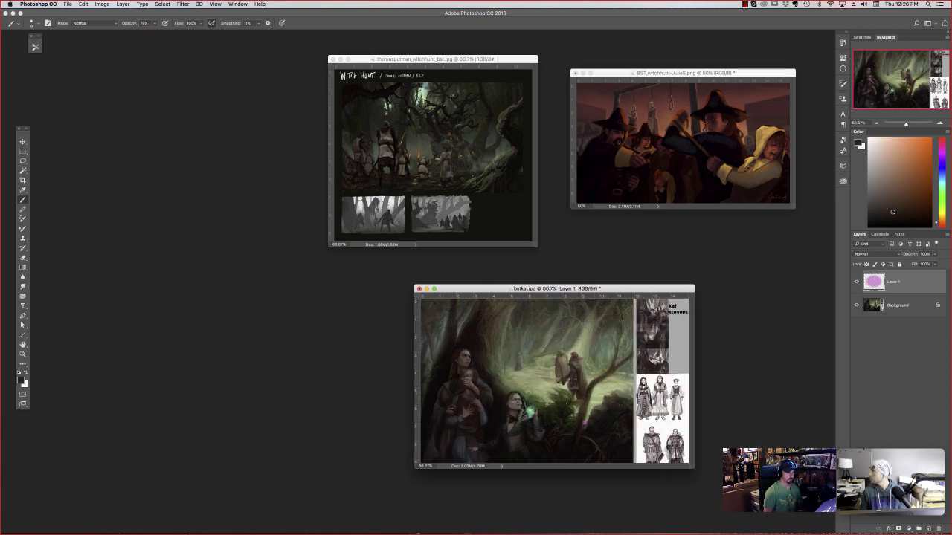
- Switch to the dark forest procession painting, return to the hiding women painting and enlarge its view to 100%
key("ctrl+Tab")
key("ctrl+Tab")
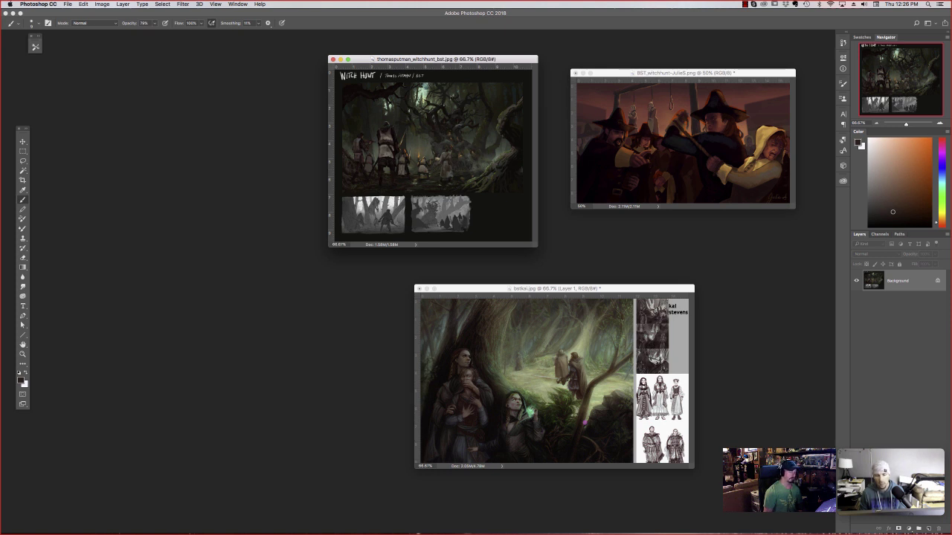
key("super+1")
left_click(476, 422)
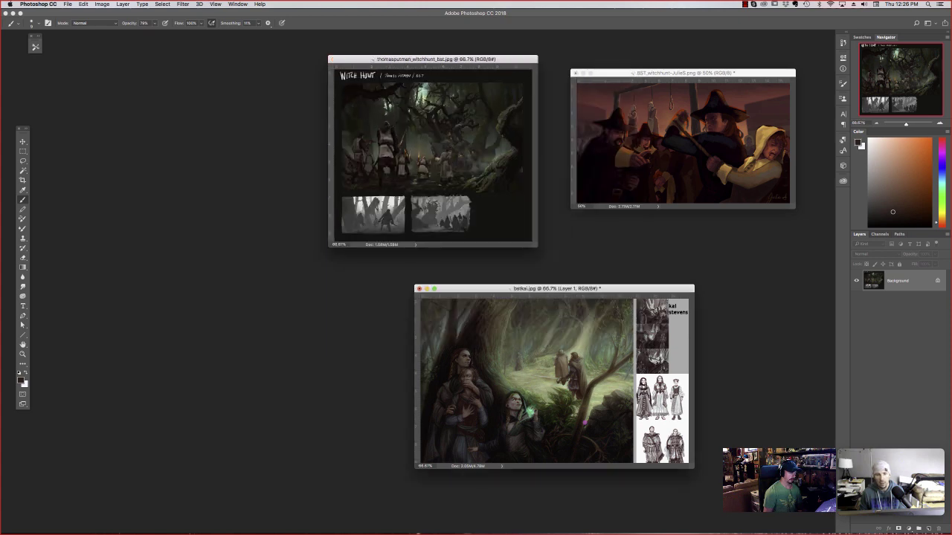
key("super+plus")
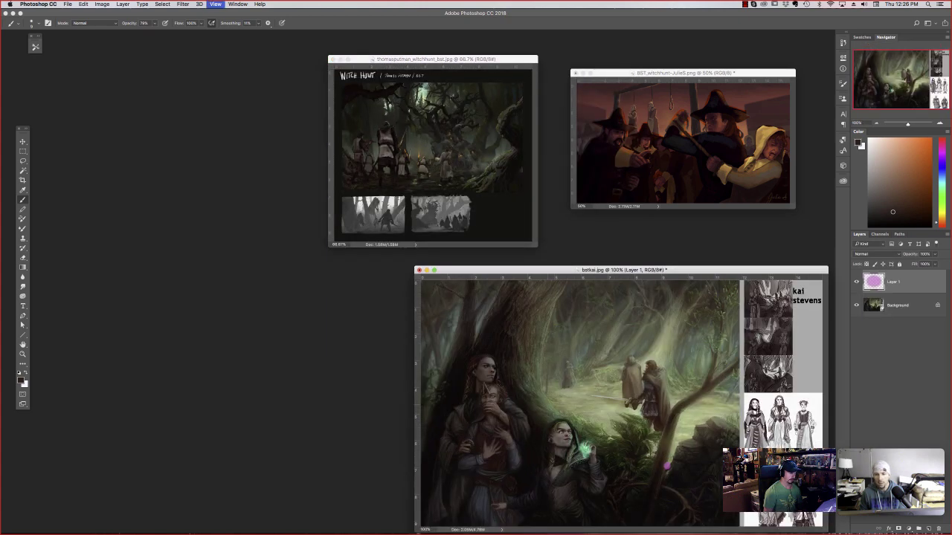
key("super+equal")
key("super+minus")
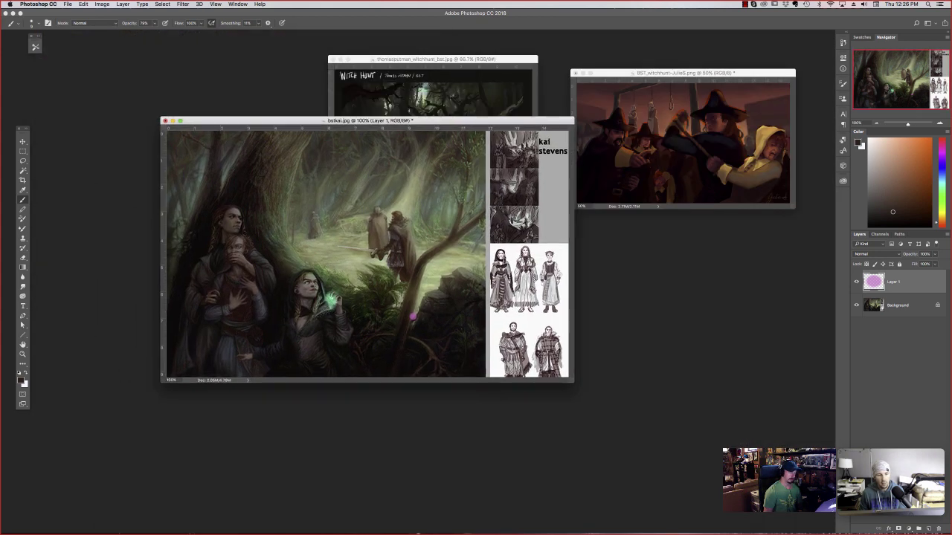
- Move the hiding women painting's window below the other two paintings and bring the dark forest procession painting to the front
left_click_drag(298, 120, 476, 247)
left_click(439, 171)
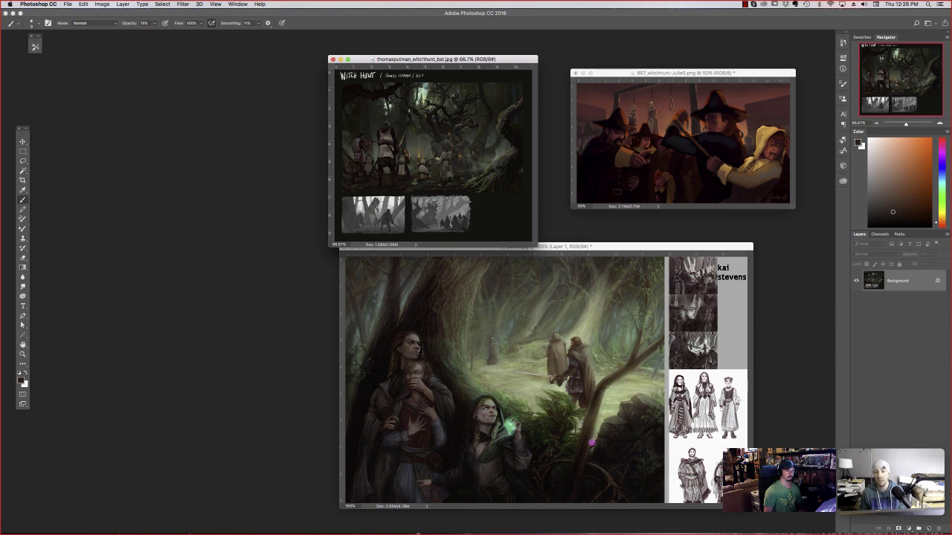
left_click(744, 4)
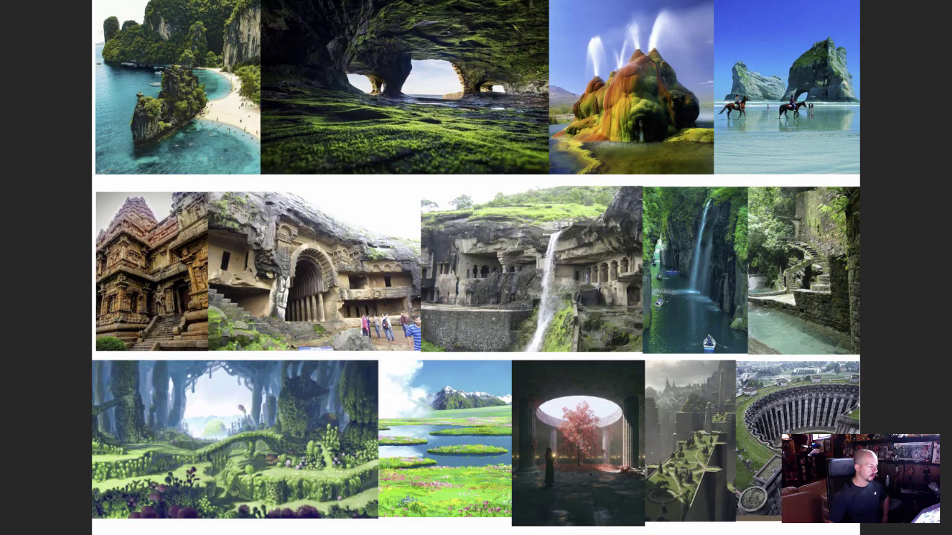